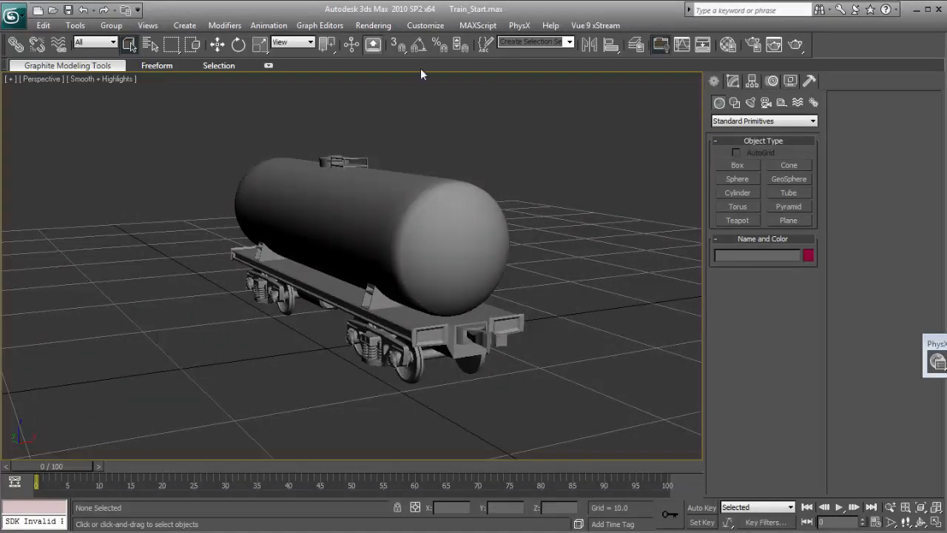
Step: Examine the oil tank car model from several angles, including the tank, flatbed and wheels
{"action": "middle_click_drag", "start_coordinate": [361, 291], "coordinate": [322, 270], "text": "alt"}
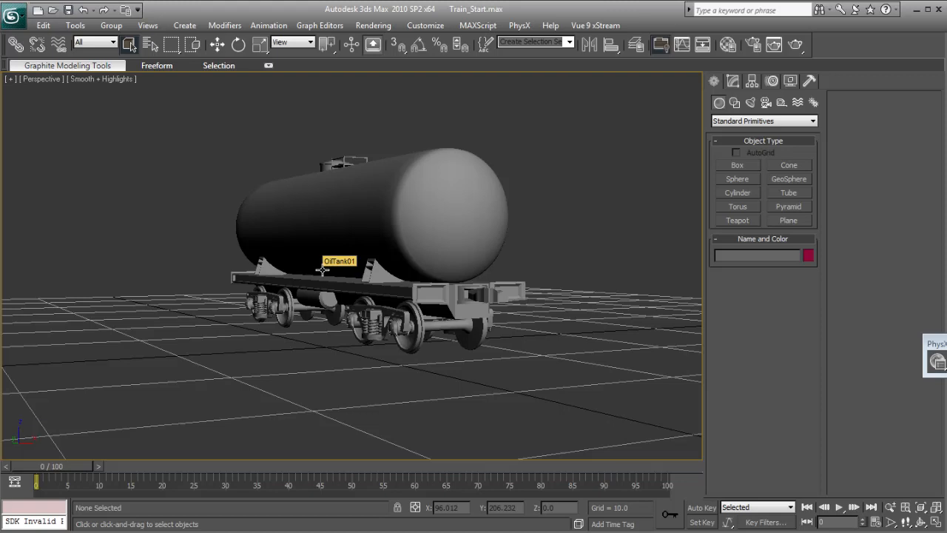
{"action": "middle_click_drag", "start_coordinate": [322, 269], "coordinate": [368, 245], "text": "alt"}
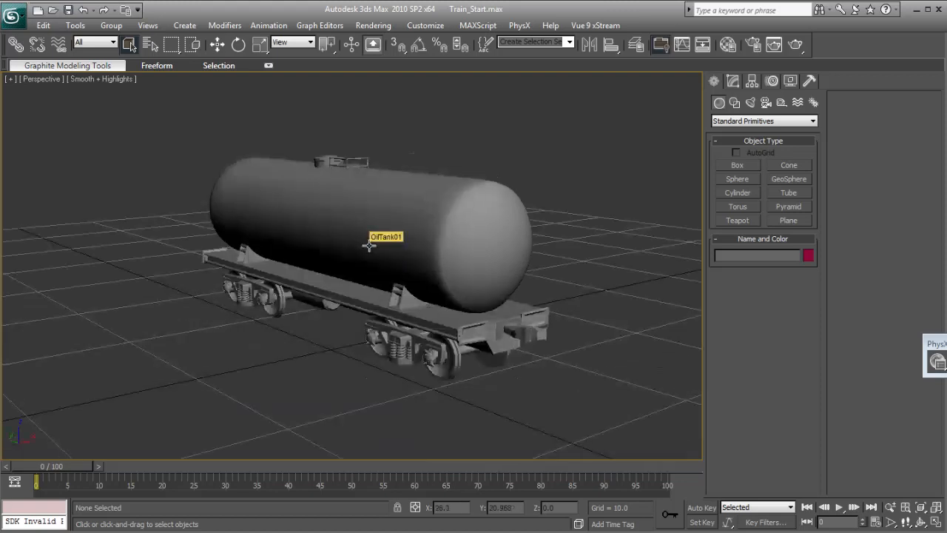
{"action": "middle_click_drag", "start_coordinate": [458, 303], "coordinate": [466, 275], "text": "alt"}
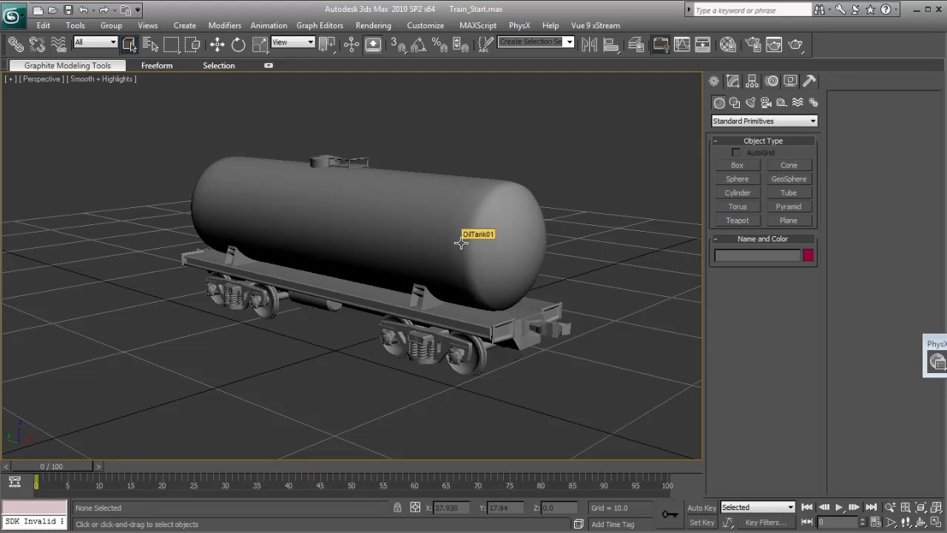
{"action": "mouse_move", "coordinate": [461, 243]}
{"action": "middle_mouse_down", "text": "alt"}
{"action": "mouse_move", "coordinate": [433, 239]}
{"action": "mouse_move", "coordinate": [447, 231]}
{"action": "middle_mouse_up", "text": "alt"}
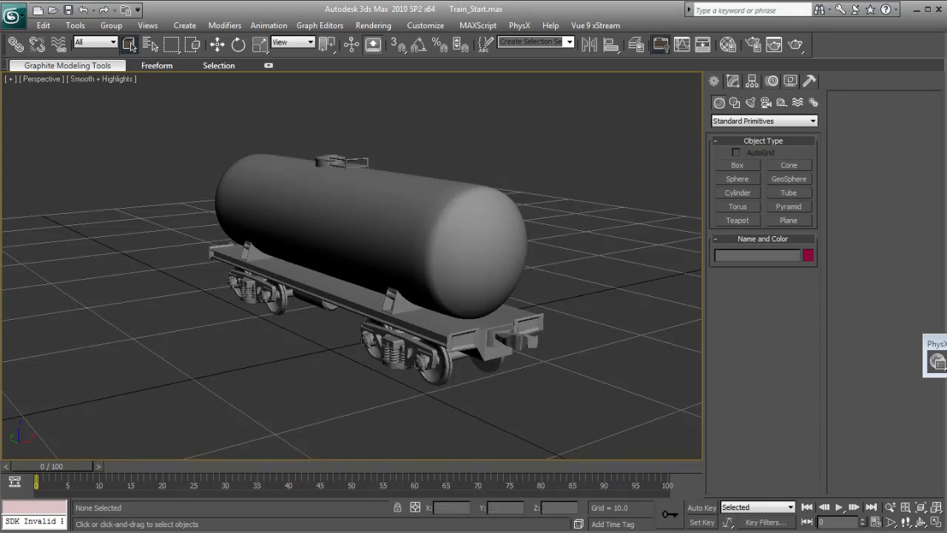
{"action": "middle_click_drag", "start_coordinate": [279, 285], "coordinate": [283, 265], "text": "alt"}
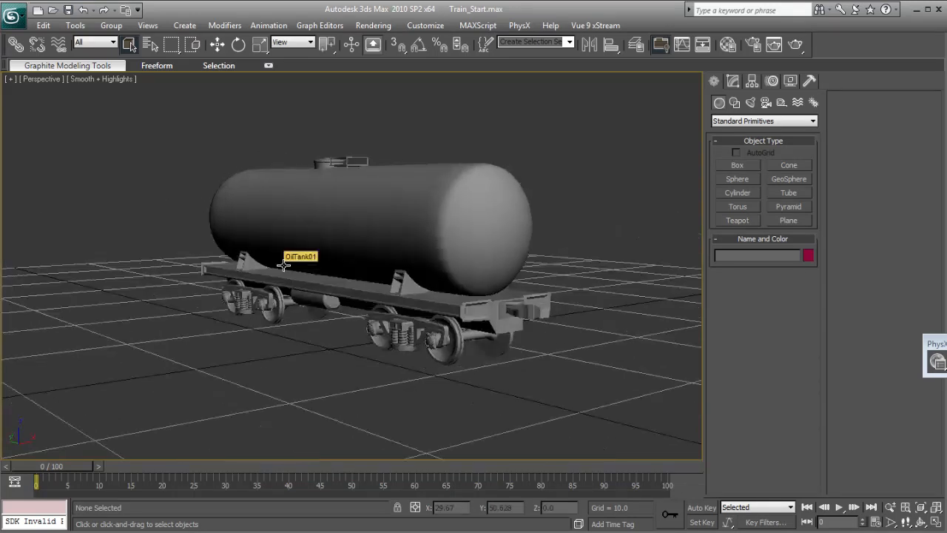
{"action": "left_click", "coordinate": [347, 232]}
{"action": "middle_click_drag", "start_coordinate": [293, 273], "coordinate": [338, 250], "text": "alt"}
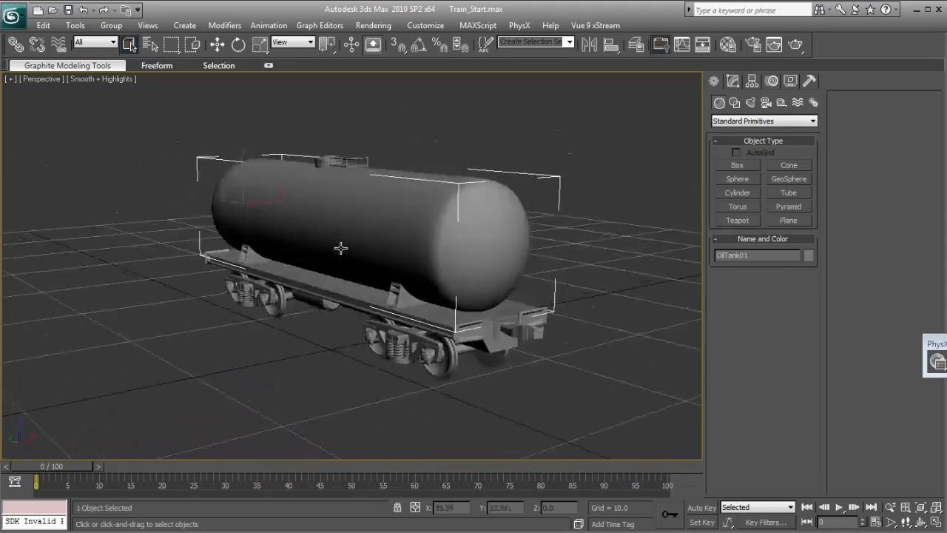
{"action": "mouse_move", "coordinate": [289, 271]}
{"action": "middle_mouse_down", "text": "alt"}
{"action": "mouse_move", "coordinate": [292, 248]}
{"action": "mouse_move", "coordinate": [293, 273]}
{"action": "middle_mouse_up", "text": "alt"}
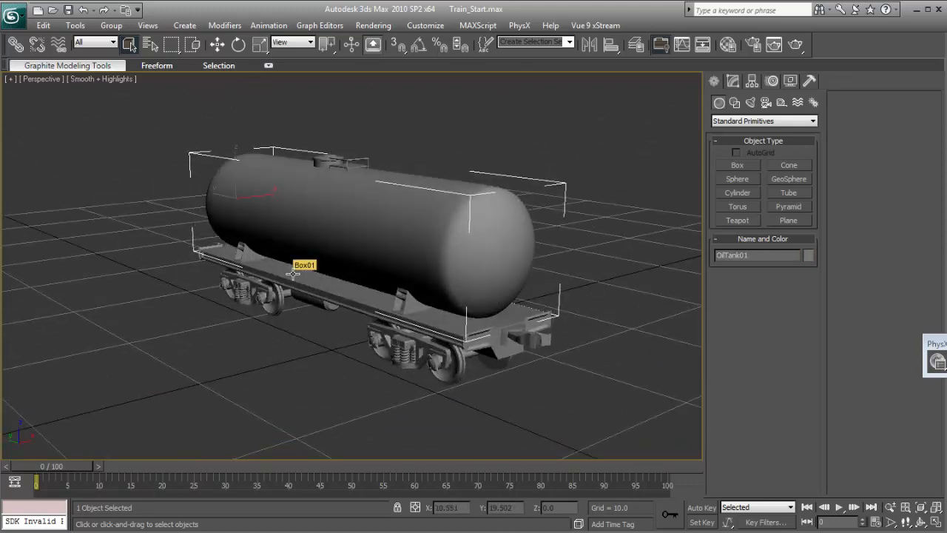
{"action": "left_click", "coordinate": [379, 149]}
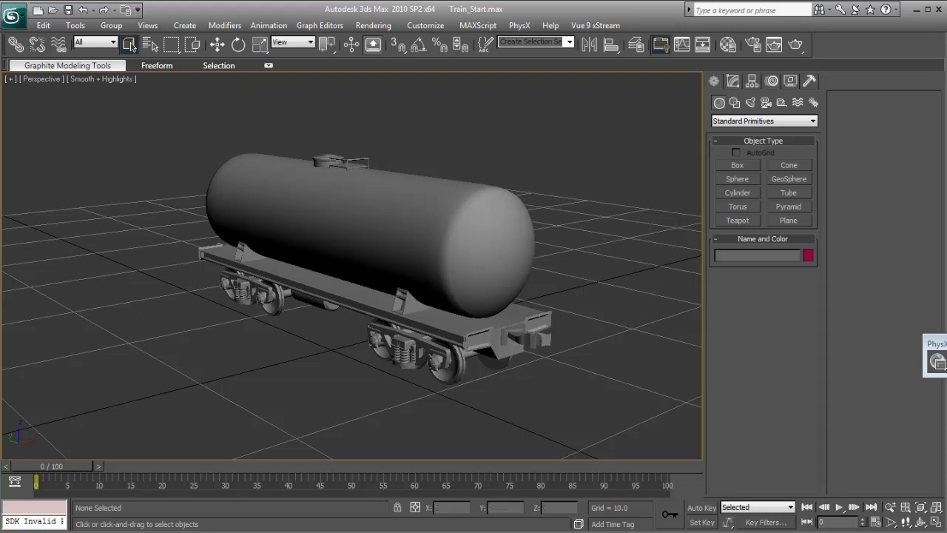
Step: Review the train_smash_Scene reference video and the texture files in the Train 3D folder
{"action": "key", "text": "alt+Tab"}
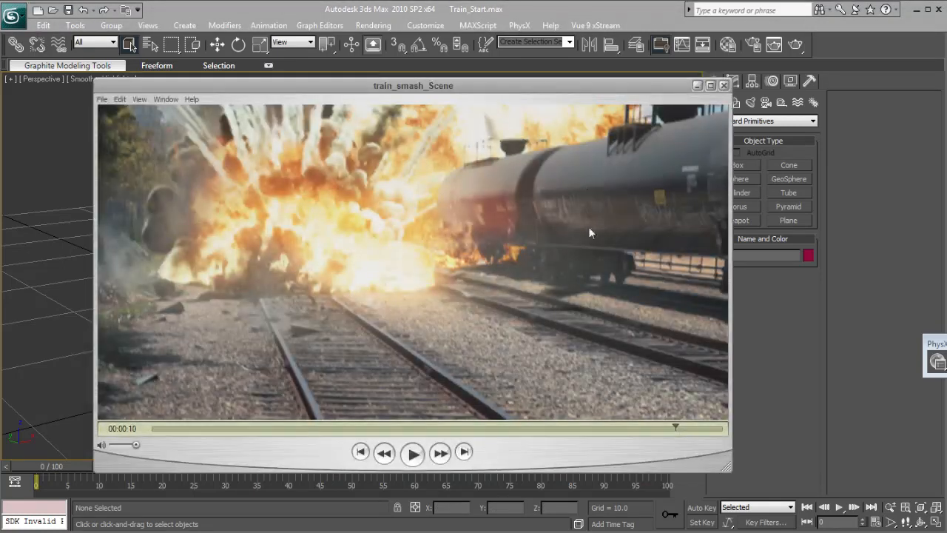
{"action": "left_click_drag", "start_coordinate": [677, 431], "coordinate": [657, 431]}
{"action": "left_click", "coordinate": [501, 9]}
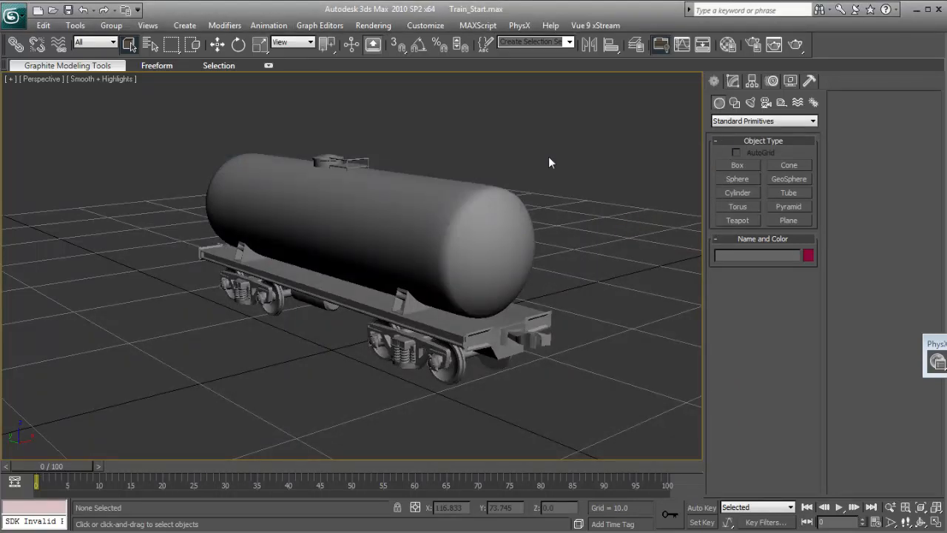
{"action": "key", "text": "alt+Tab"}
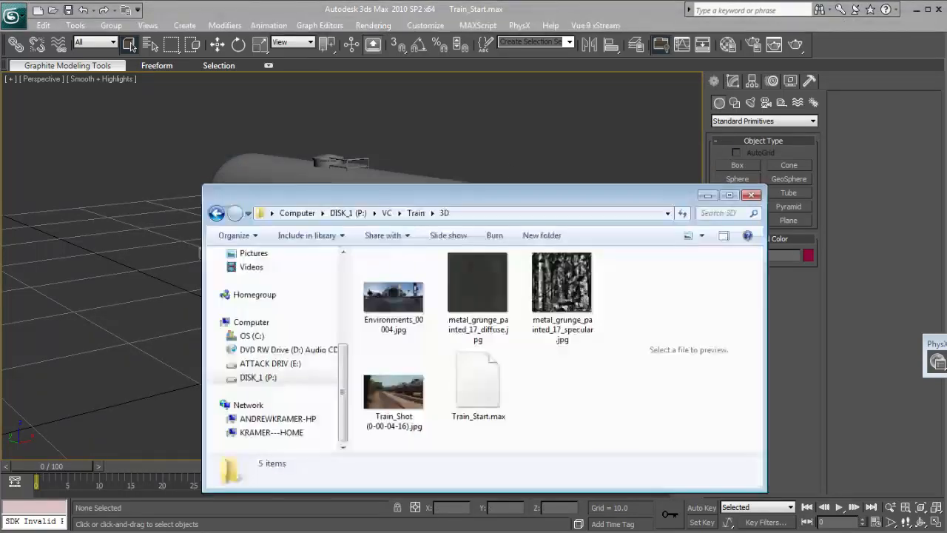
{"action": "left_click_drag", "start_coordinate": [454, 197], "coordinate": [608, 218]}
{"action": "left_click", "coordinate": [526, 180]}
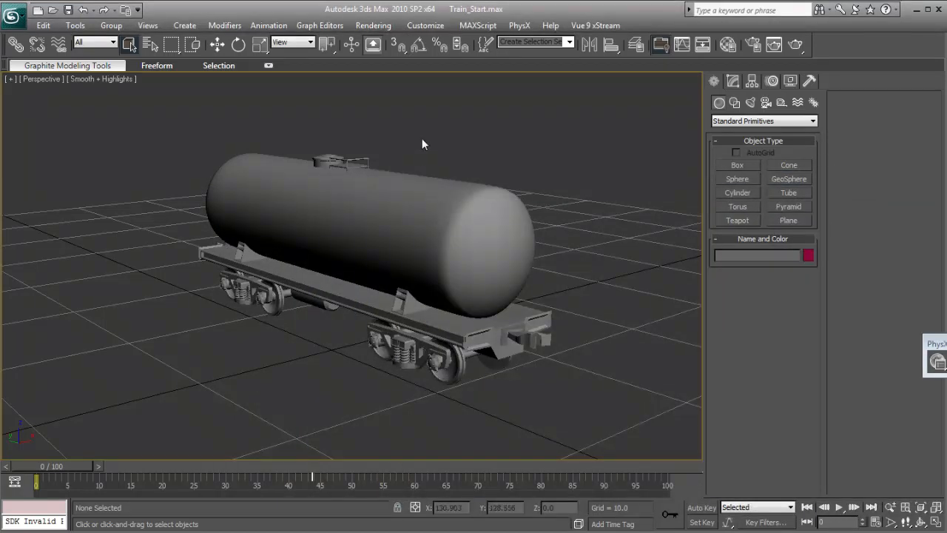
Step: Change the first material, 01 - Default, to a VRayMtl in the Material Editor
{"action": "key", "text": "m"}
{"action": "left_click_drag", "start_coordinate": [656, 110], "coordinate": [250, 76]}
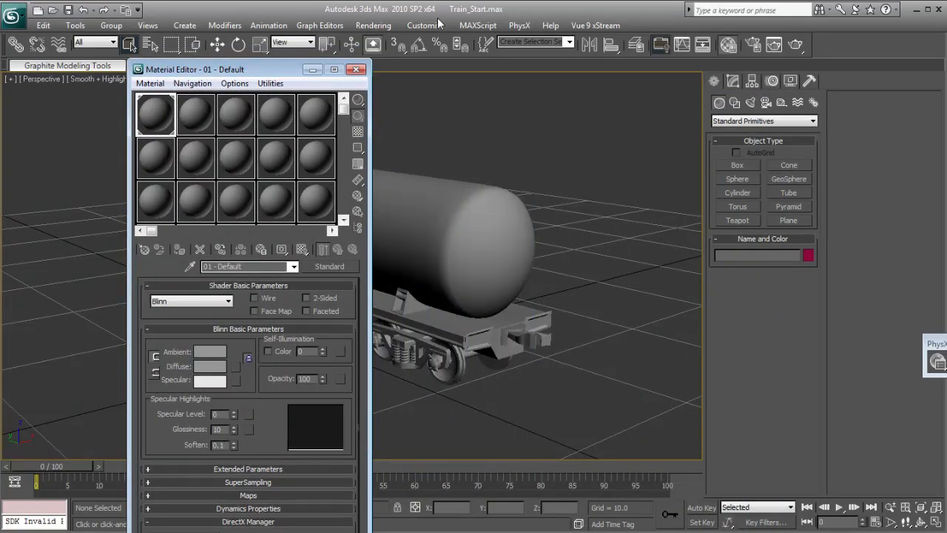
{"action": "left_click", "coordinate": [335, 268]}
{"action": "left_click_drag", "start_coordinate": [651, 109], "coordinate": [437, 86]}
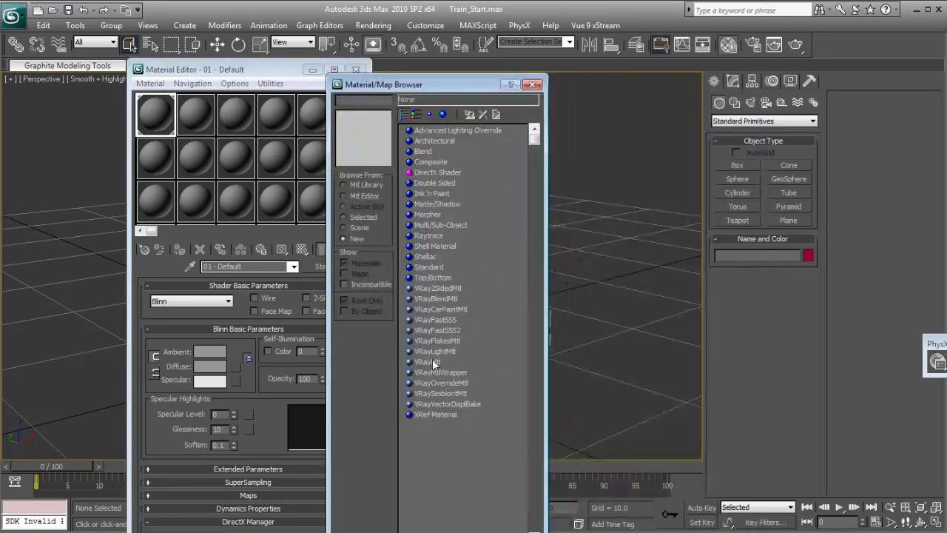
{"action": "double_click", "coordinate": [428, 362]}
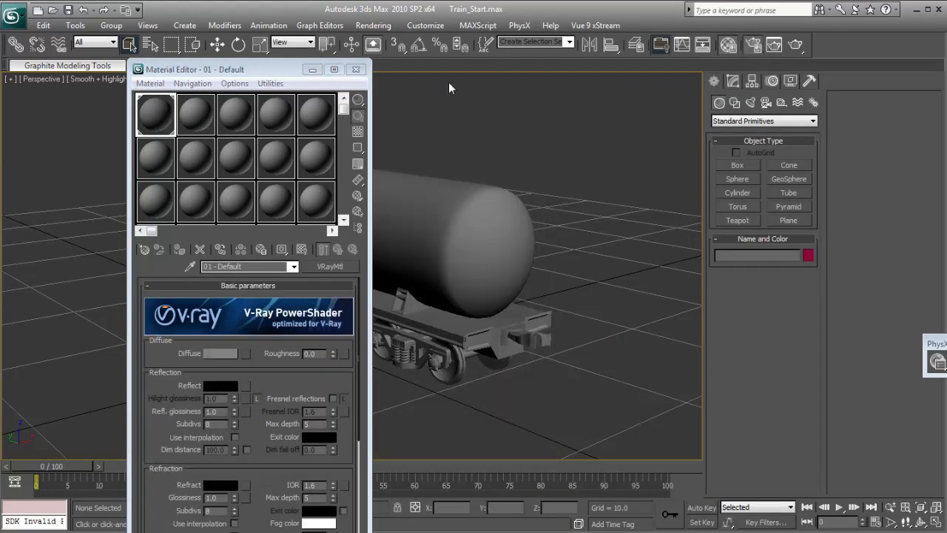
Step: Check which production renderer is assigned in the render setup
{"action": "key", "text": "F10"}
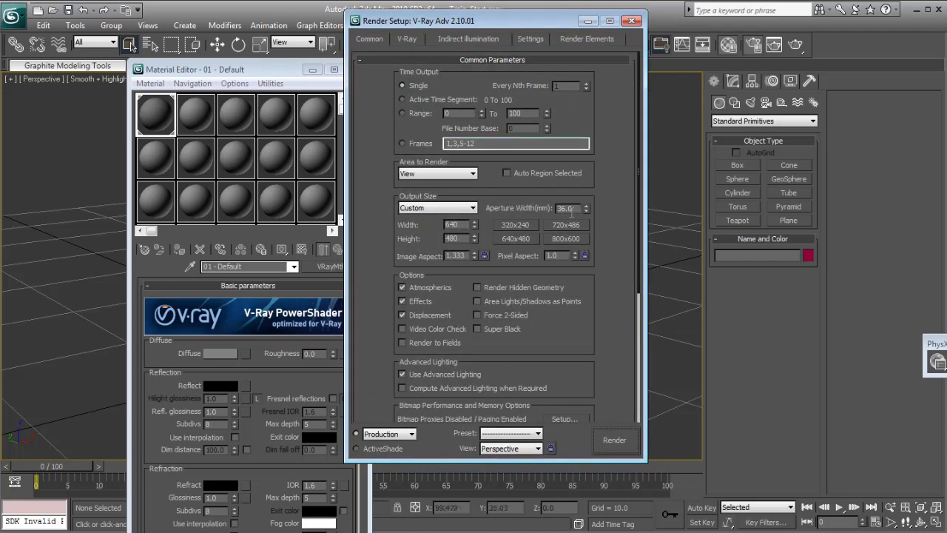
{"action": "scroll", "coordinate": [572, 212], "scroll_direction": "down", "scroll_amount": 5}
{"action": "left_click", "coordinate": [492, 417]}
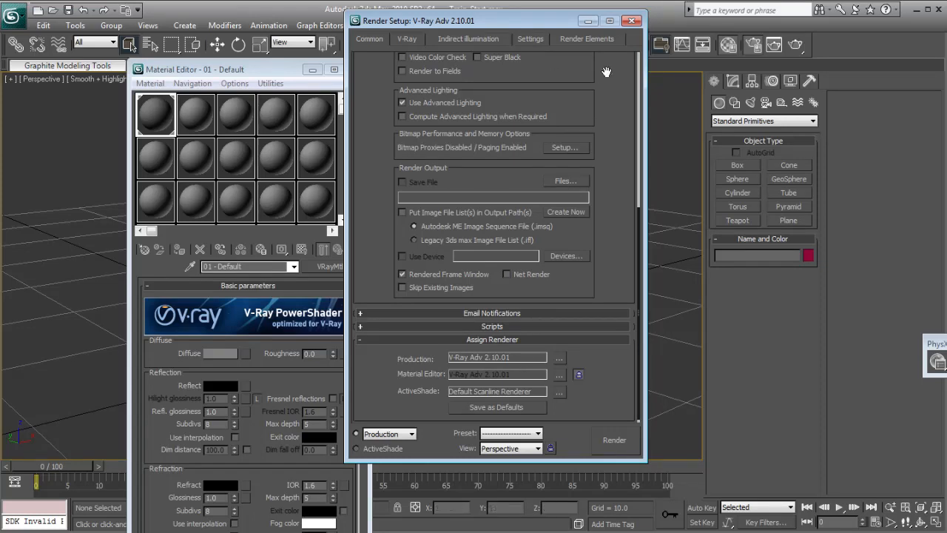
{"action": "left_click", "coordinate": [631, 22]}
Step: Load metal_grunge_painted_17_diffuse.jpg from the 3D folder as the material's diffuse map and metal_grunge_painted_17_specular.jpg as its reflect map
{"action": "left_click_drag", "start_coordinate": [211, 84], "coordinate": [744, 65]}
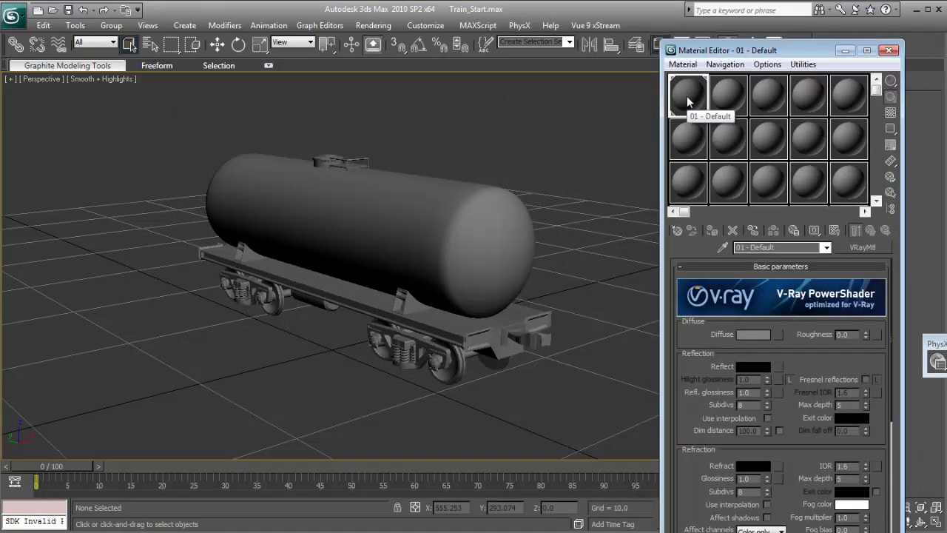
{"action": "key", "text": "alt+Tab"}
{"action": "left_click_drag", "start_coordinate": [696, 221], "coordinate": [309, 85]}
{"action": "left_click", "coordinate": [289, 185]}
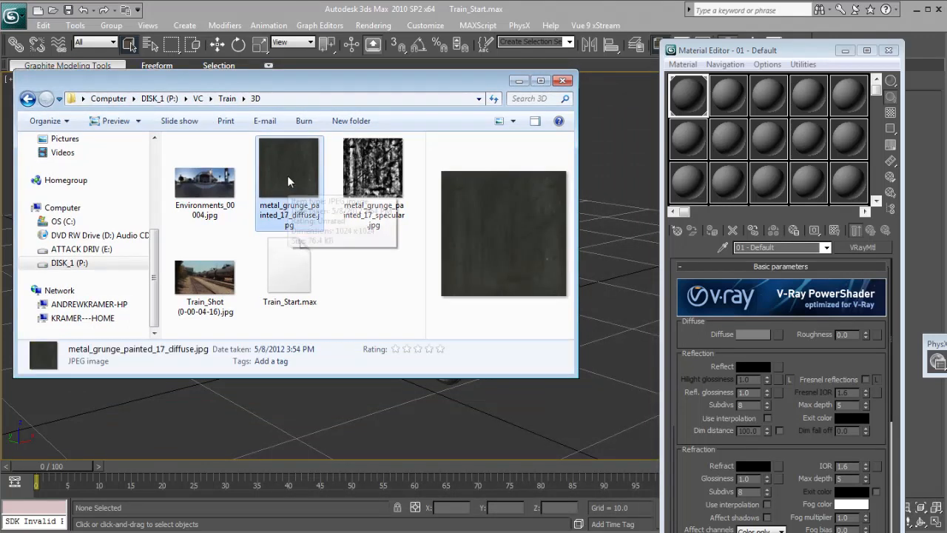
{"action": "left_click_drag", "start_coordinate": [287, 158], "coordinate": [778, 334]}
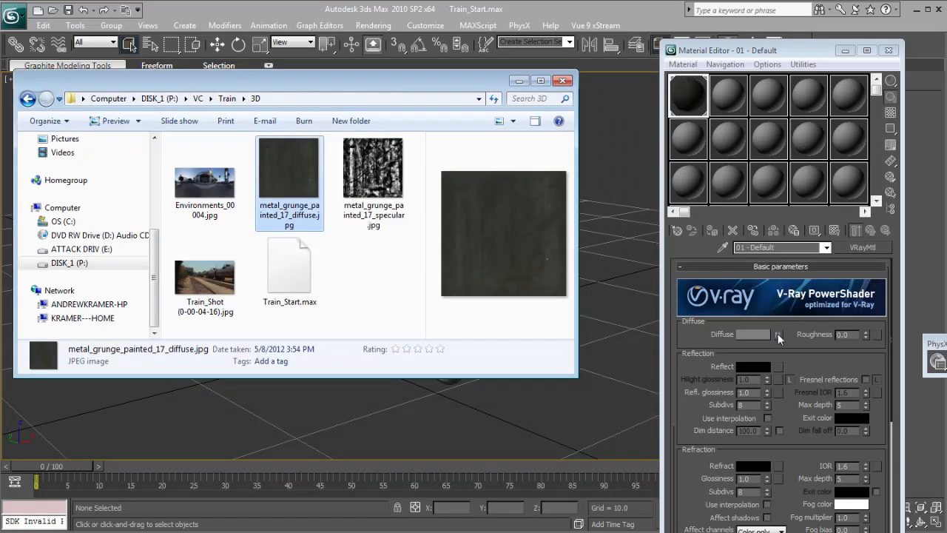
{"action": "left_click_drag", "start_coordinate": [373, 174], "coordinate": [779, 365]}
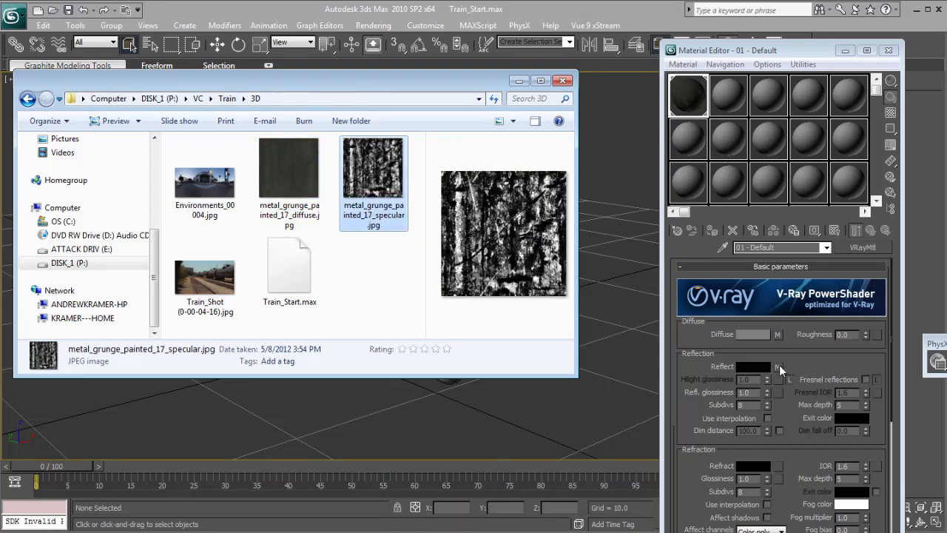
{"action": "left_click", "coordinate": [520, 80]}
Step: With an enlarged material preview open, set the reflection glossiness to 0.8 and enable the color map in the reflect bitmap's output
{"action": "double_click", "coordinate": [688, 99]}
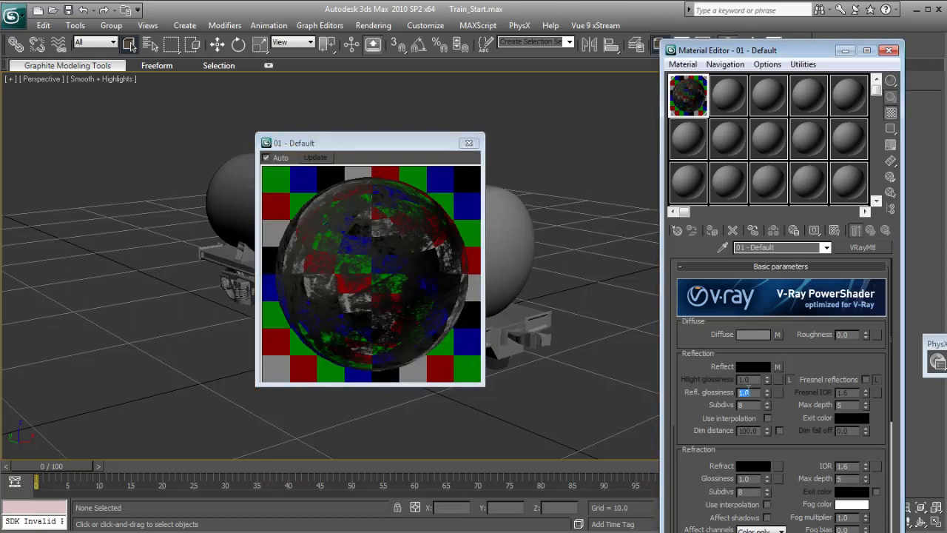
{"action": "left_click", "coordinate": [778, 367]}
{"action": "left_click_drag", "start_coordinate": [781, 50], "coordinate": [662, 23]}
{"action": "scroll", "coordinate": [663, 370], "scroll_direction": "down", "scroll_amount": 3}
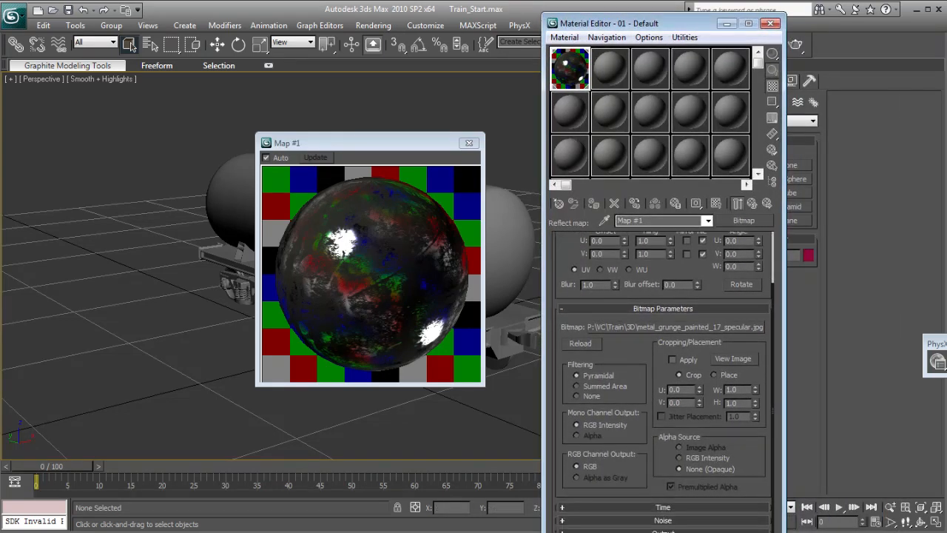
{"action": "left_click_drag", "start_coordinate": [663, 532], "coordinate": [659, 501]}
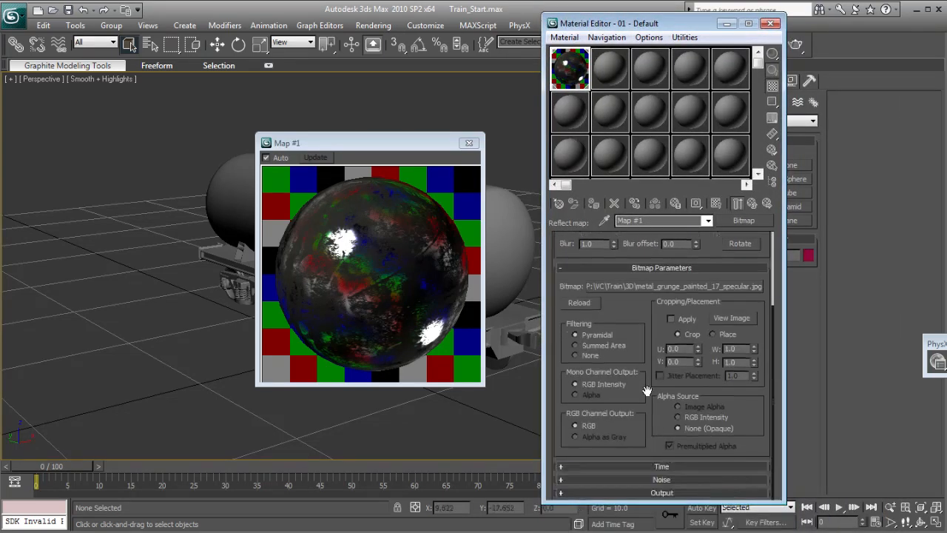
{"action": "left_click", "coordinate": [662, 493]}
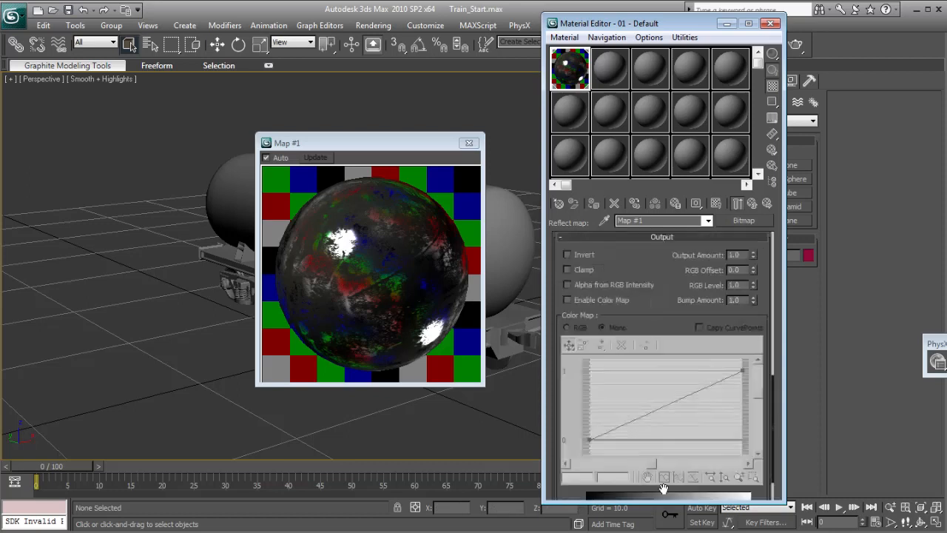
{"action": "left_click", "coordinate": [567, 300]}
Step: Weaken the reflection by lowering the white end of the reflect map's color curve and adding a point along the curve
{"action": "mouse_move", "coordinate": [741, 370]}
{"action": "left_mouse_down"}
{"action": "mouse_move", "coordinate": [747, 425]}
{"action": "mouse_move", "coordinate": [742, 371]}
{"action": "left_mouse_up"}
{"action": "left_click", "coordinate": [598, 344]}
{"action": "right_click", "coordinate": [664, 430]}
{"action": "left_click", "coordinate": [570, 346]}
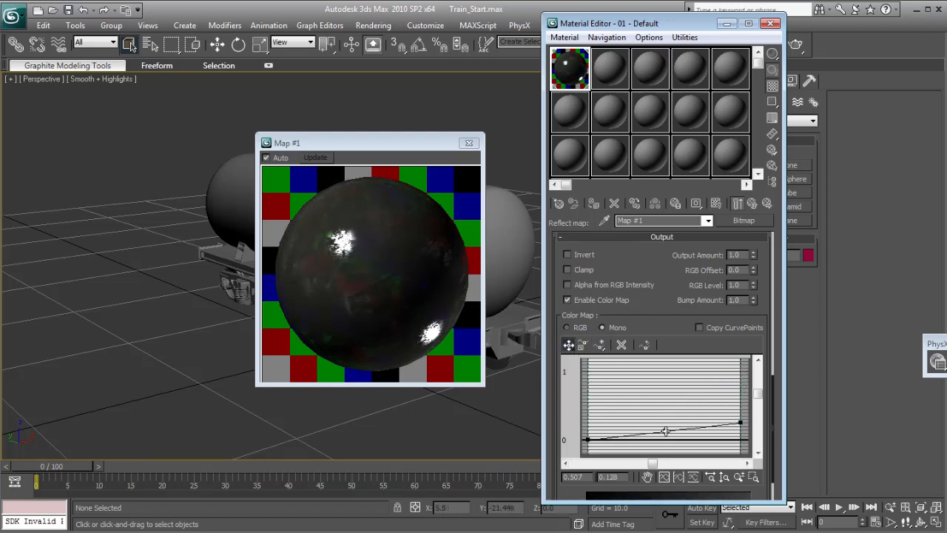
{"action": "left_click_drag", "start_coordinate": [666, 431], "coordinate": [632, 433]}
{"action": "left_click_drag", "start_coordinate": [741, 422], "coordinate": [742, 428]}
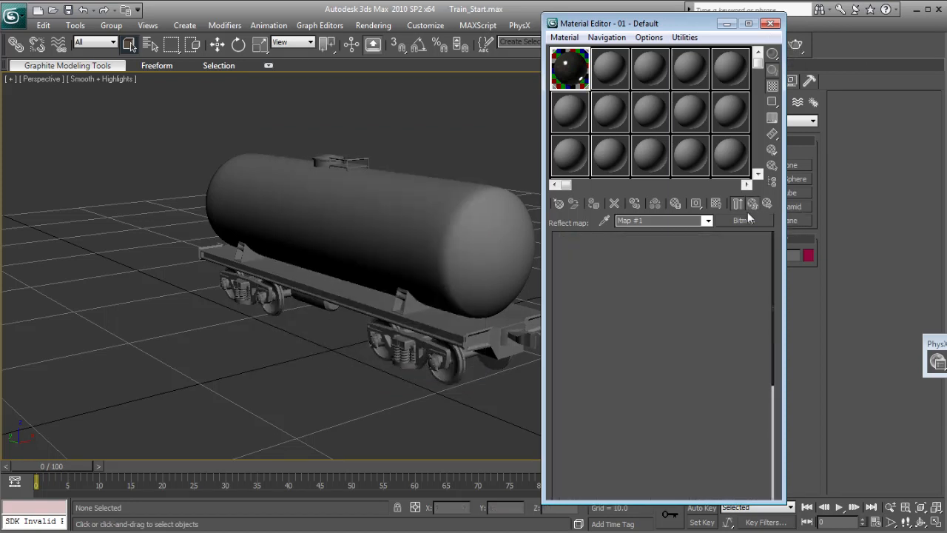
Step: Show the material's diffuse bitmap in the viewport
{"action": "left_click", "coordinate": [752, 205]}
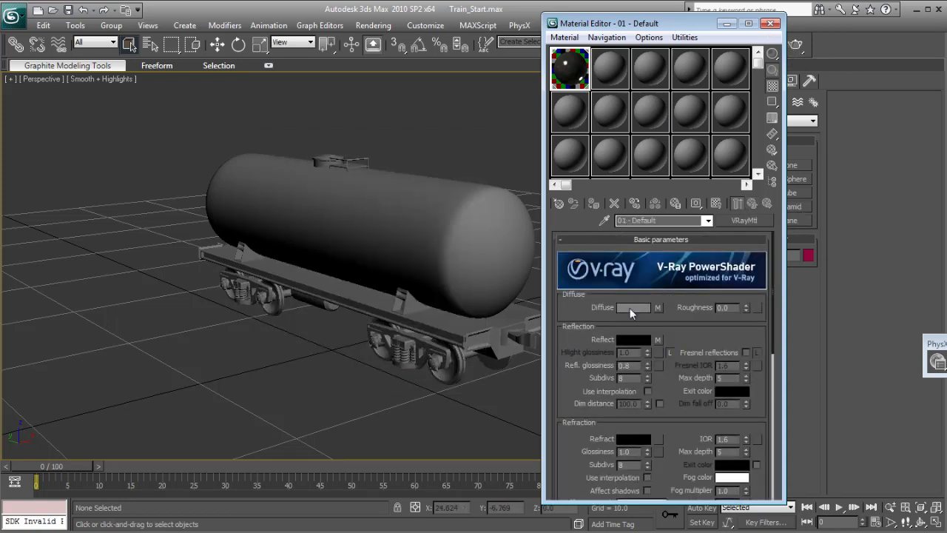
{"action": "left_click", "coordinate": [657, 307]}
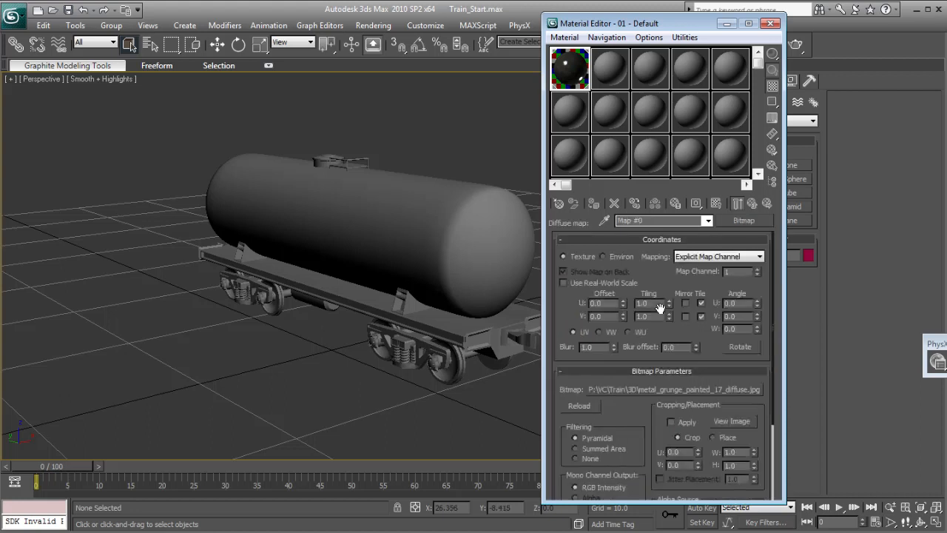
{"action": "left_click", "coordinate": [715, 204]}
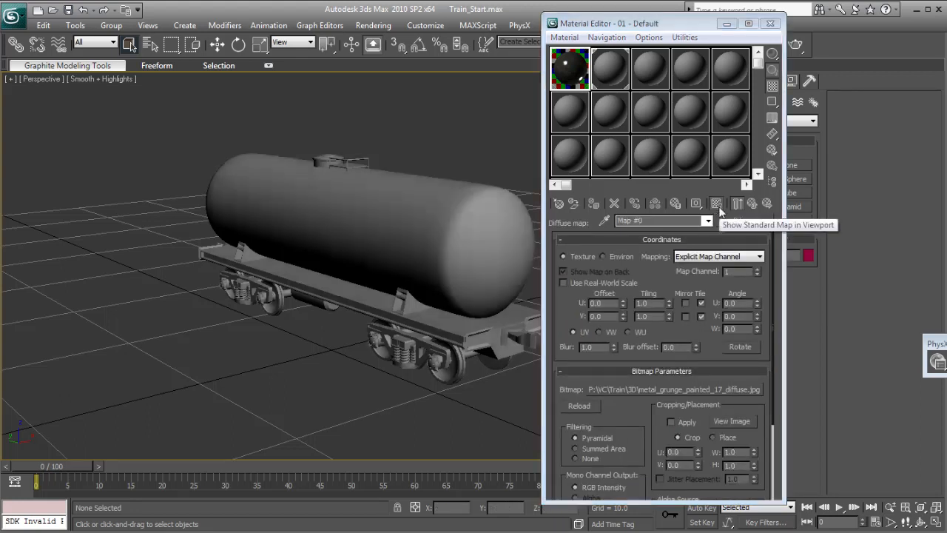
Step: Select all parts of the tank car and assign the grunge metal material to the whole selection
{"action": "left_click_drag", "start_coordinate": [137, 134], "coordinate": [482, 316]}
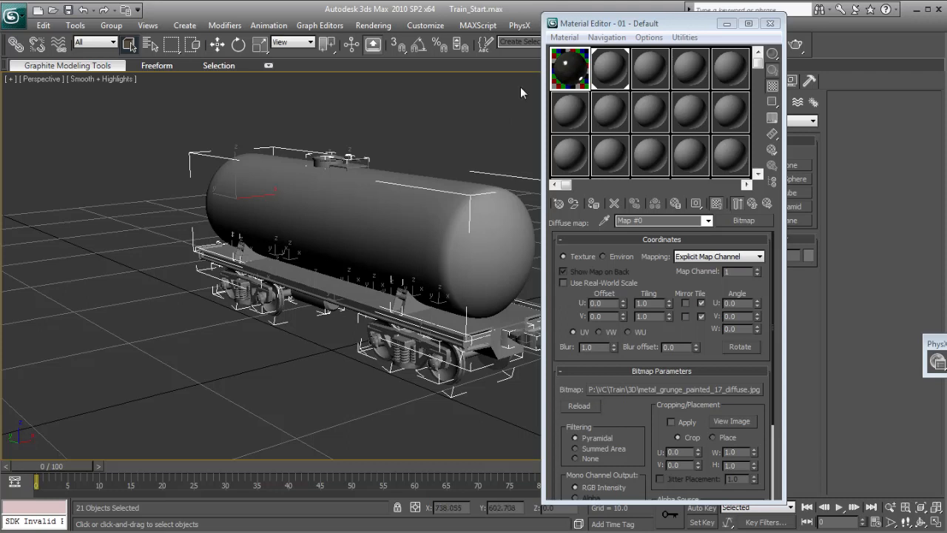
{"action": "left_click_drag", "start_coordinate": [571, 67], "coordinate": [390, 191]}
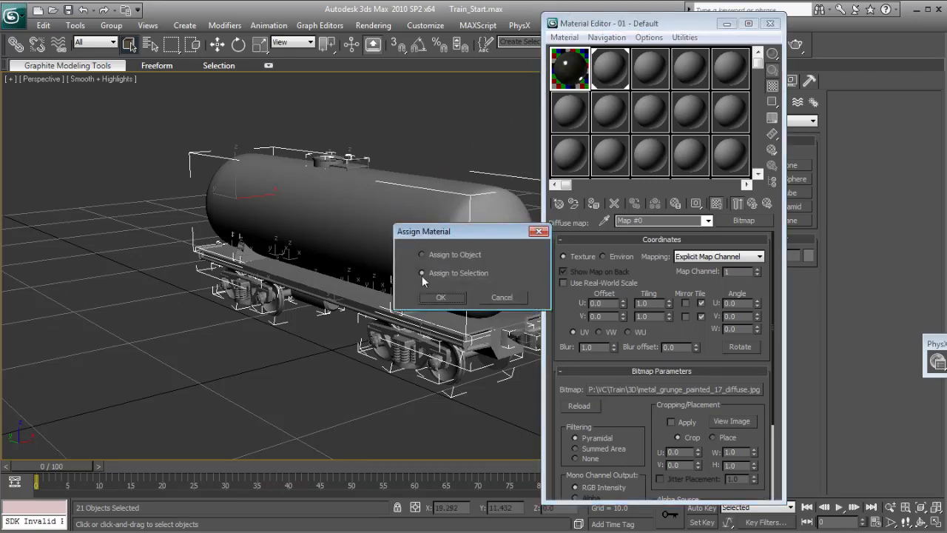
{"action": "left_click", "coordinate": [441, 298]}
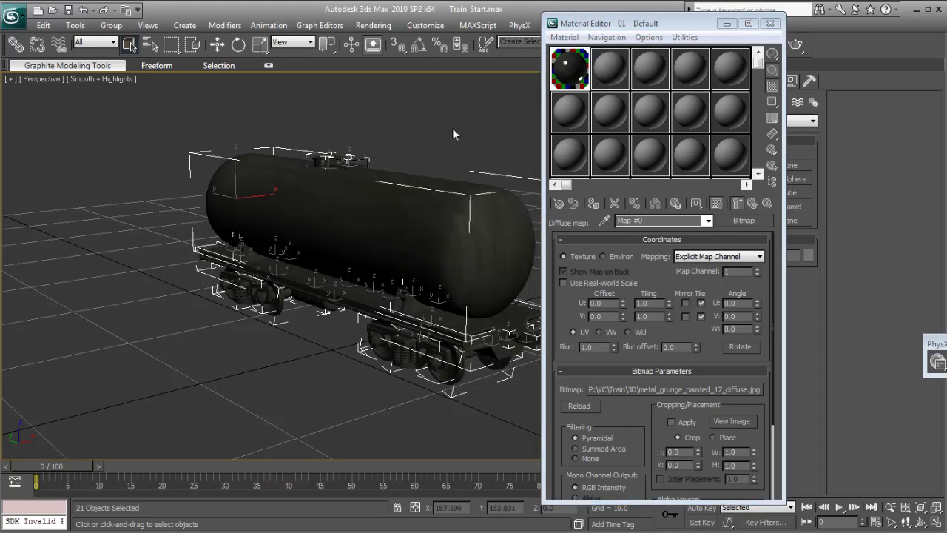
Step: Select the flatbed base beneath the tank and close the Material Editor
{"action": "left_click_drag", "start_coordinate": [629, 30], "coordinate": [710, 51]}
{"action": "middle_click_drag", "start_coordinate": [398, 251], "coordinate": [362, 243], "text": "alt"}
{"action": "scroll", "coordinate": [396, 291], "scroll_direction": "up", "scroll_amount": 5}
{"action": "mouse_move", "coordinate": [396, 292]}
{"action": "middle_mouse_down", "text": "alt"}
{"action": "mouse_move", "coordinate": [355, 277]}
{"action": "mouse_move", "coordinate": [406, 298]}
{"action": "middle_mouse_up", "text": "alt"}
{"action": "scroll", "coordinate": [342, 274], "scroll_direction": "up", "scroll_amount": 4}
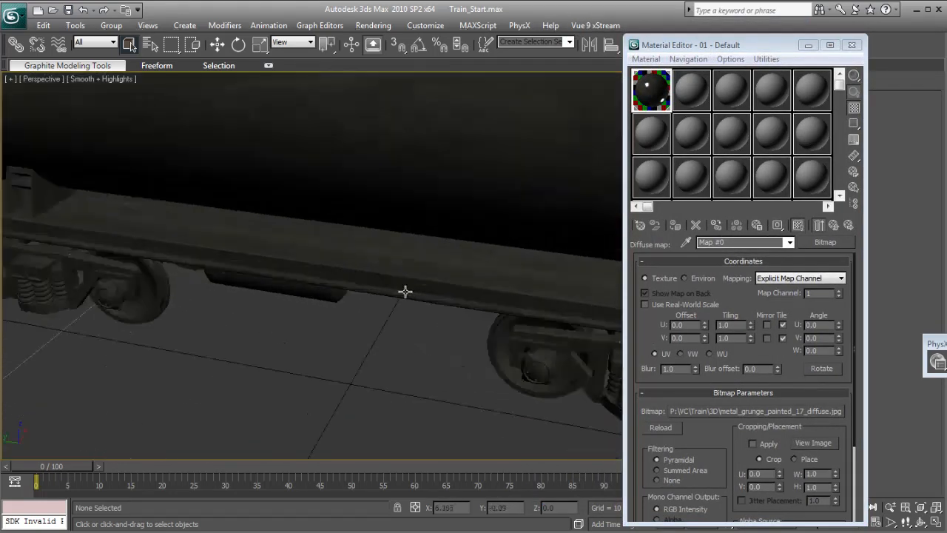
{"action": "left_click", "coordinate": [368, 252]}
{"action": "left_click", "coordinate": [852, 45]}
Step: Add a UVW Mapping modifier to the selected flatbed base
{"action": "middle_click_drag", "start_coordinate": [497, 273], "coordinate": [336, 262]}
{"action": "middle_click_drag", "start_coordinate": [474, 269], "coordinate": [436, 269], "text": "alt"}
{"action": "middle_click_drag", "start_coordinate": [520, 270], "coordinate": [471, 271]}
{"action": "left_click", "coordinate": [732, 81]}
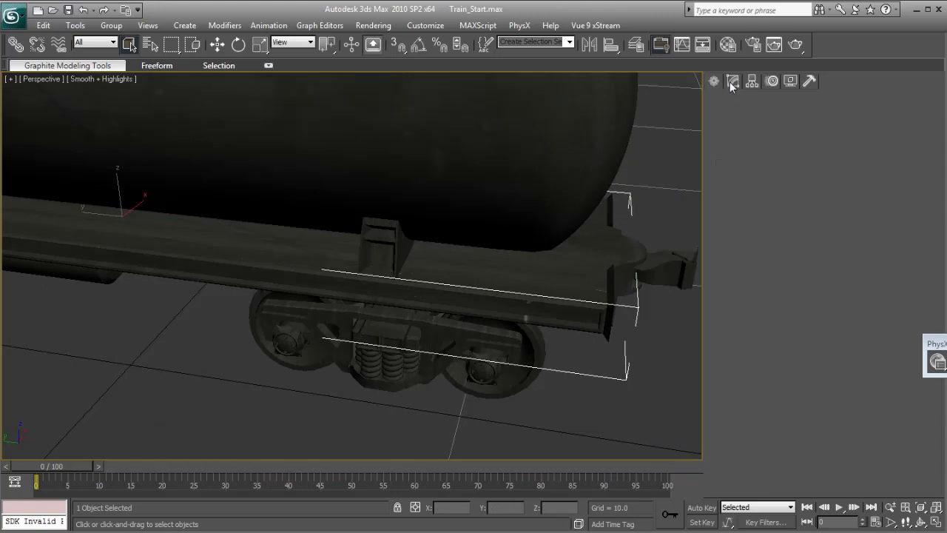
{"action": "left_click", "coordinate": [812, 117]}
{"action": "left_click_drag", "start_coordinate": [812, 152], "coordinate": [812, 442]}
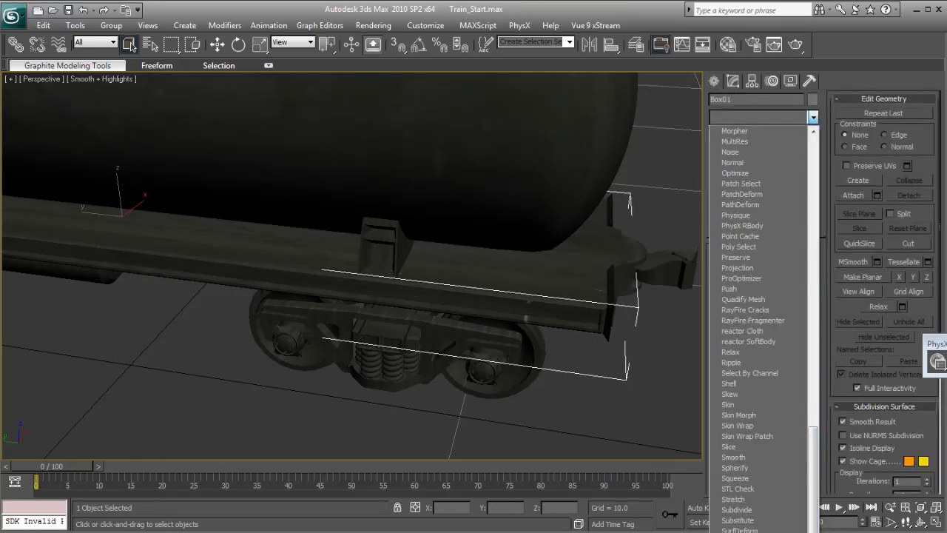
{"action": "left_click", "coordinate": [748, 532]}
Step: Use Box mapping on the flatbed and resize its gizmo to length 18.621, width 11.115 and height 5.809
{"action": "middle_click_drag", "start_coordinate": [501, 327], "coordinate": [305, 234], "text": "alt"}
{"action": "scroll", "coordinate": [442, 345], "scroll_direction": "up", "scroll_amount": 3}
{"action": "key", "text": "shift+z"}
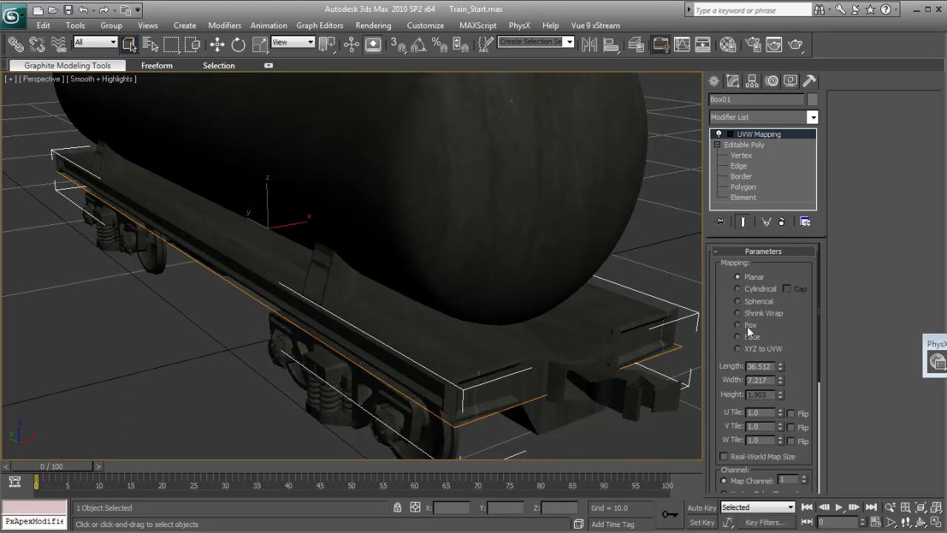
{"action": "left_click", "coordinate": [737, 324]}
{"action": "left_click_drag", "start_coordinate": [799, 341], "coordinate": [780, 324]}
{"action": "left_click_drag", "start_coordinate": [780, 358], "coordinate": [780, 307]}
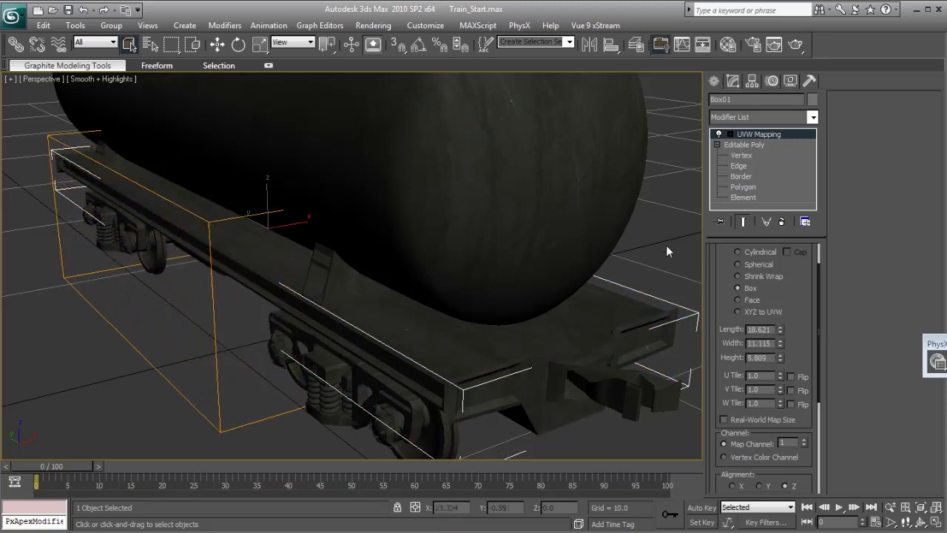
{"action": "left_click", "coordinate": [667, 246]}
{"action": "scroll", "coordinate": [387, 244], "scroll_direction": "down", "scroll_amount": 3}
{"action": "middle_click_drag", "start_coordinate": [318, 283], "coordinate": [406, 268], "text": "alt"}
{"action": "scroll", "coordinate": [380, 269], "scroll_direction": "down", "scroll_amount": 3}
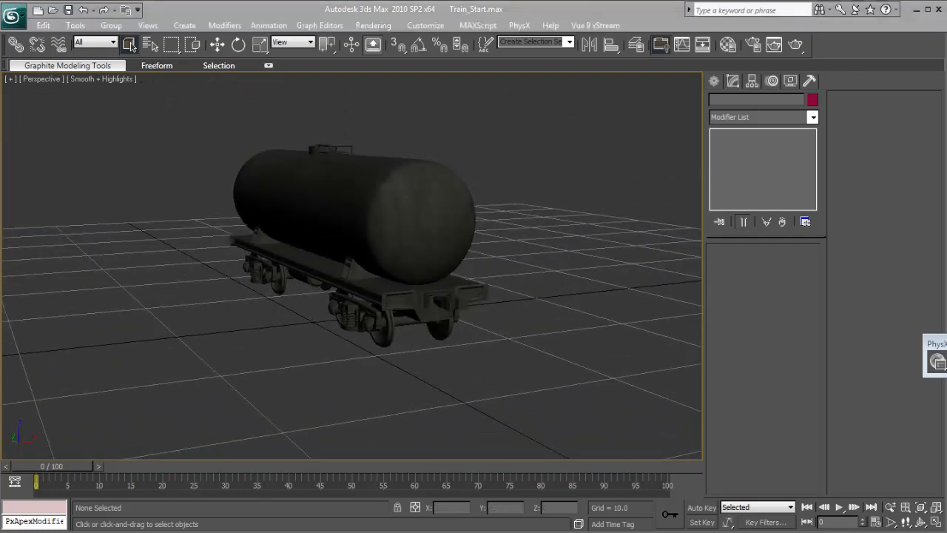
Step: Bring in the train shot JPG from the 3D folder as both viewport background and environment map, with the tank car over the tracks
{"action": "key", "text": "alt+Tab"}
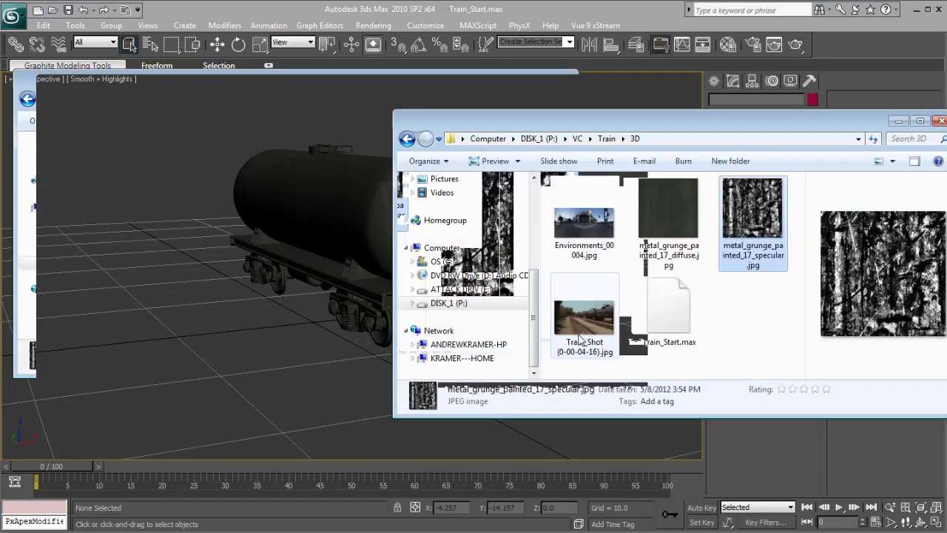
{"action": "left_click", "coordinate": [590, 318]}
{"action": "left_click_drag", "start_coordinate": [573, 322], "coordinate": [146, 271]}
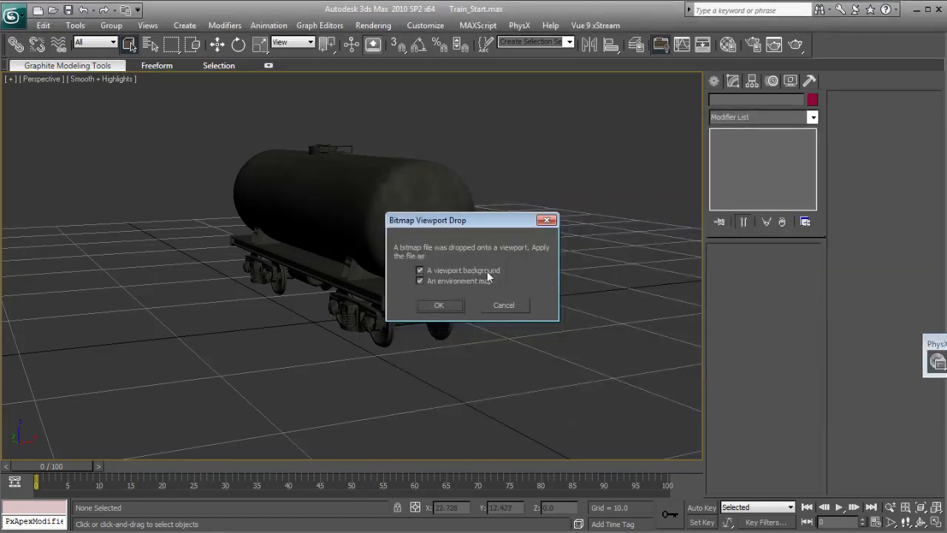
{"action": "left_click", "coordinate": [448, 307]}
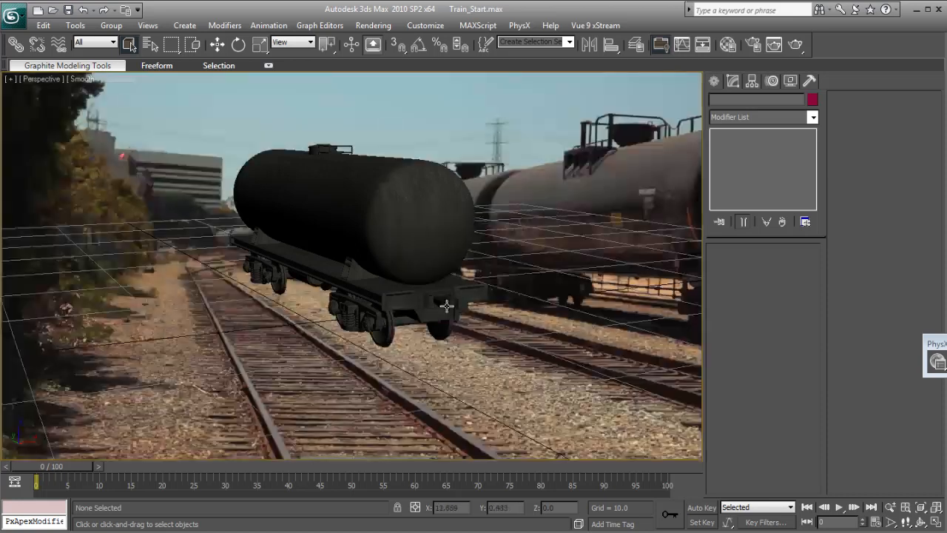
{"action": "middle_click_drag", "start_coordinate": [421, 326], "coordinate": [544, 211], "text": "alt"}
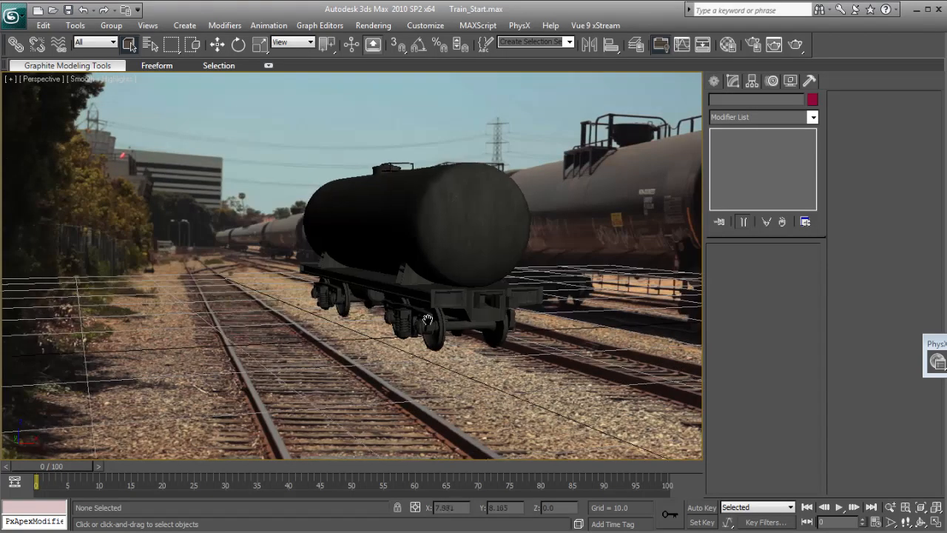
Step: Set the render output size to HDTV (video) at 1280x720 and show safe frames in the perspective view
{"action": "left_click", "coordinate": [753, 44]}
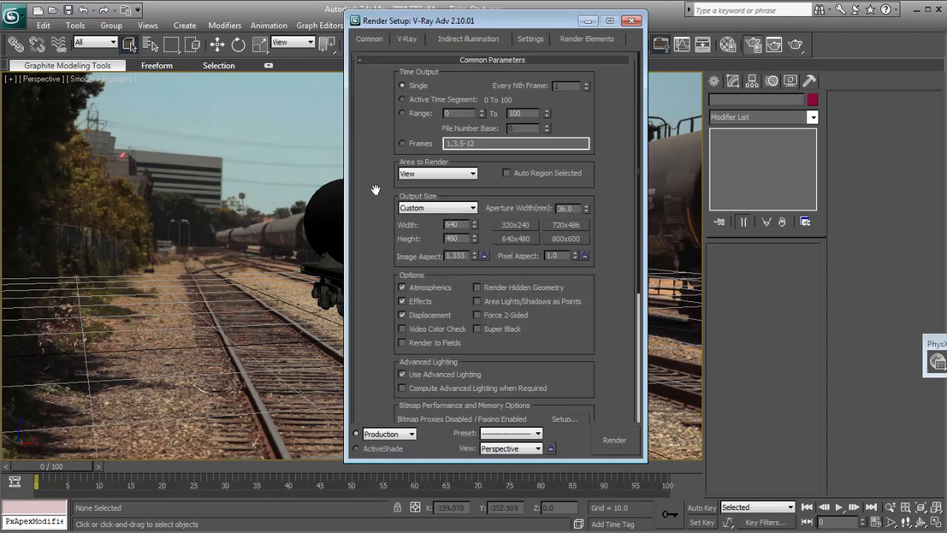
{"action": "left_click", "coordinate": [431, 210]}
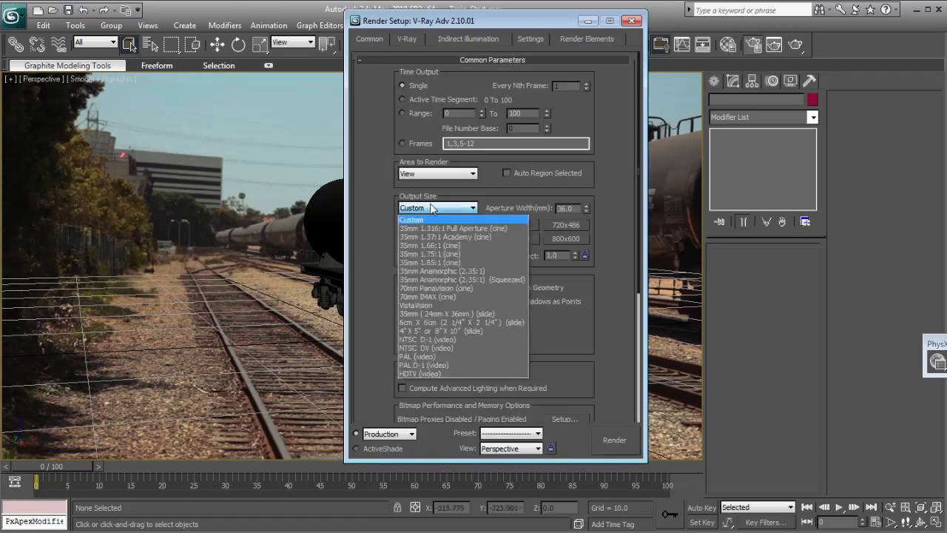
{"action": "left_click", "coordinate": [427, 373]}
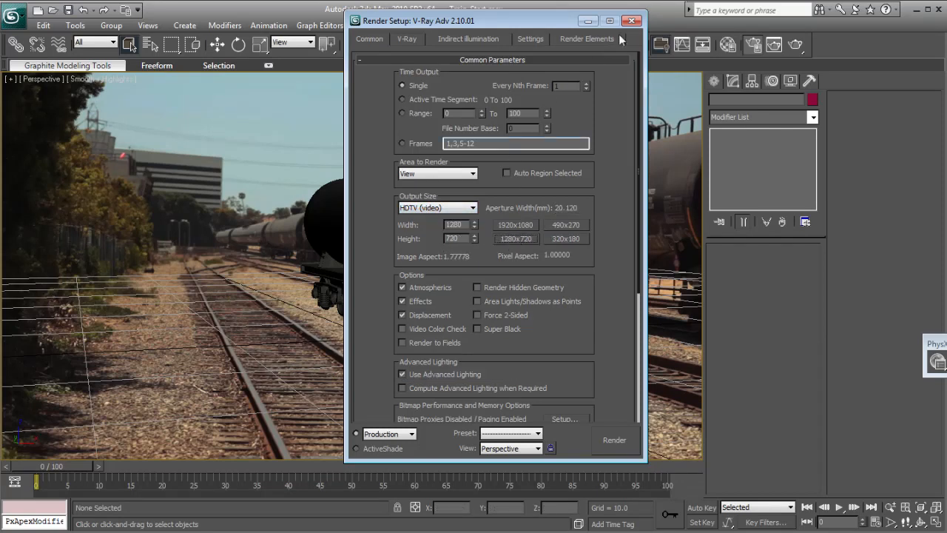
{"action": "left_click", "coordinate": [631, 21]}
{"action": "left_click", "coordinate": [46, 79]}
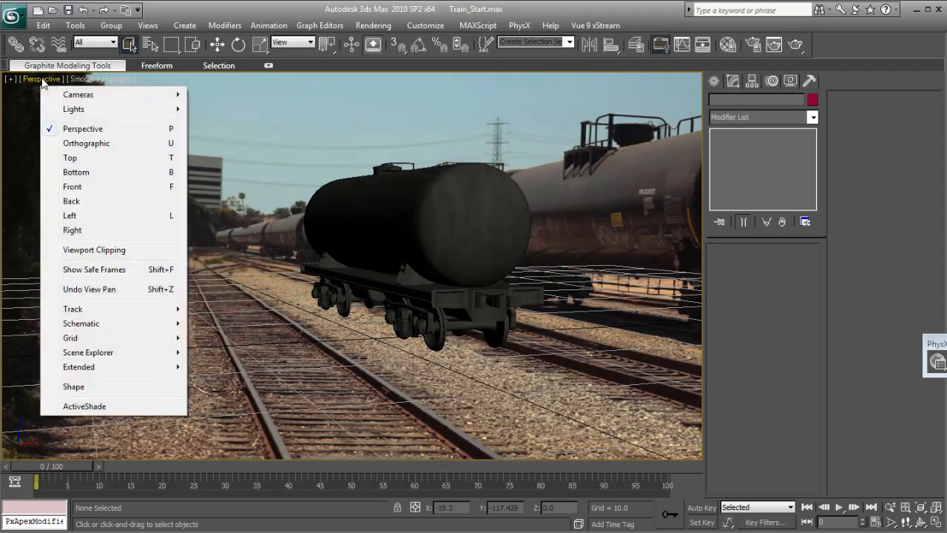
{"action": "left_click", "coordinate": [108, 271]}
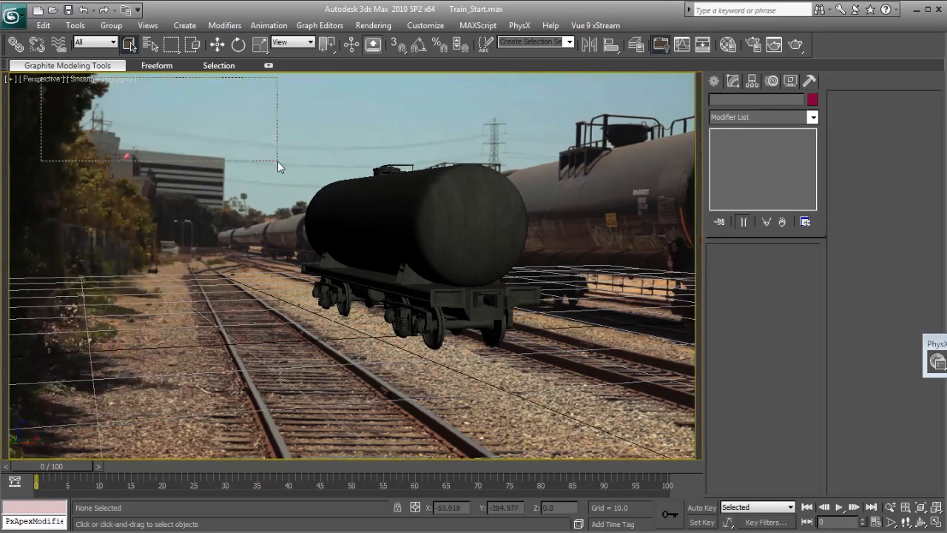
Step: Examine how the safe frame fits differently sized viewports in the four-view layout, and return to the full perspective view
{"action": "key", "text": "alt+w"}
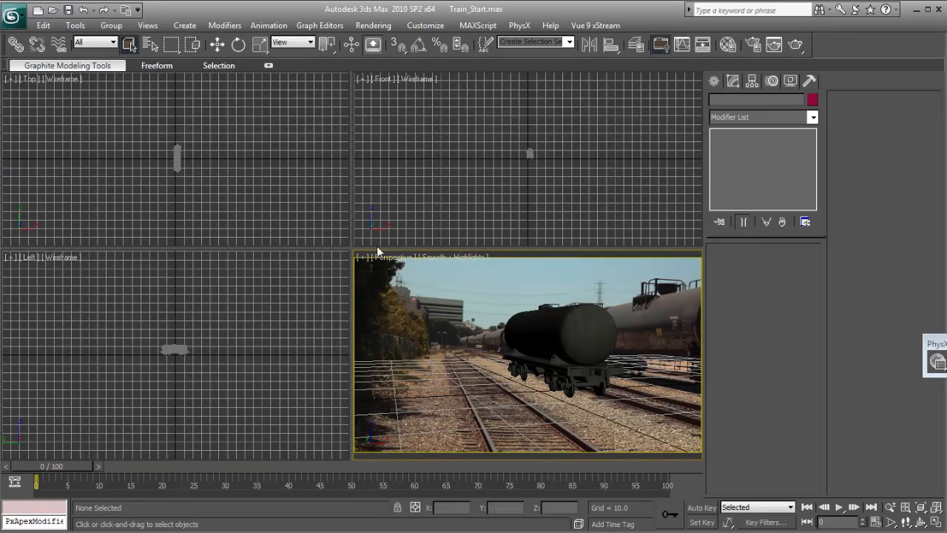
{"action": "left_click_drag", "start_coordinate": [377, 246], "coordinate": [368, 185]}
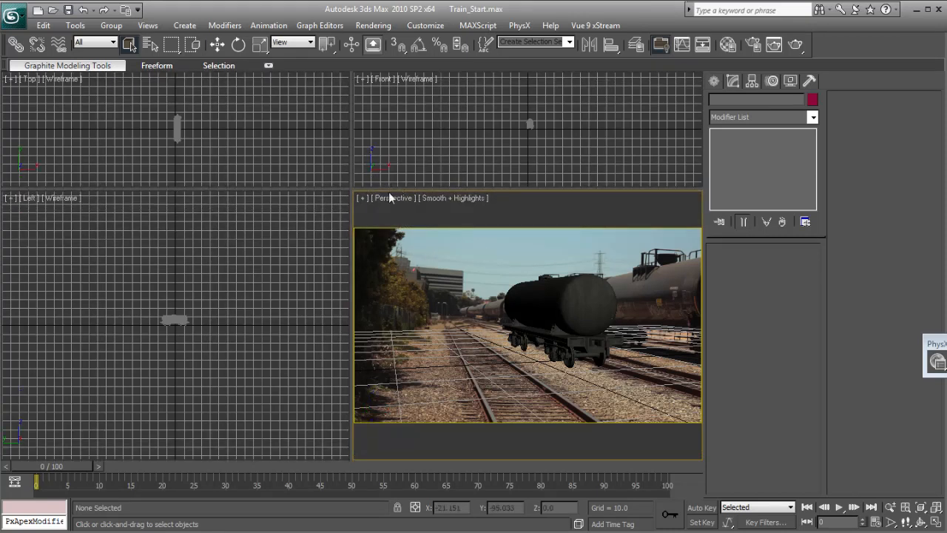
{"action": "left_click_drag", "start_coordinate": [388, 186], "coordinate": [390, 239]}
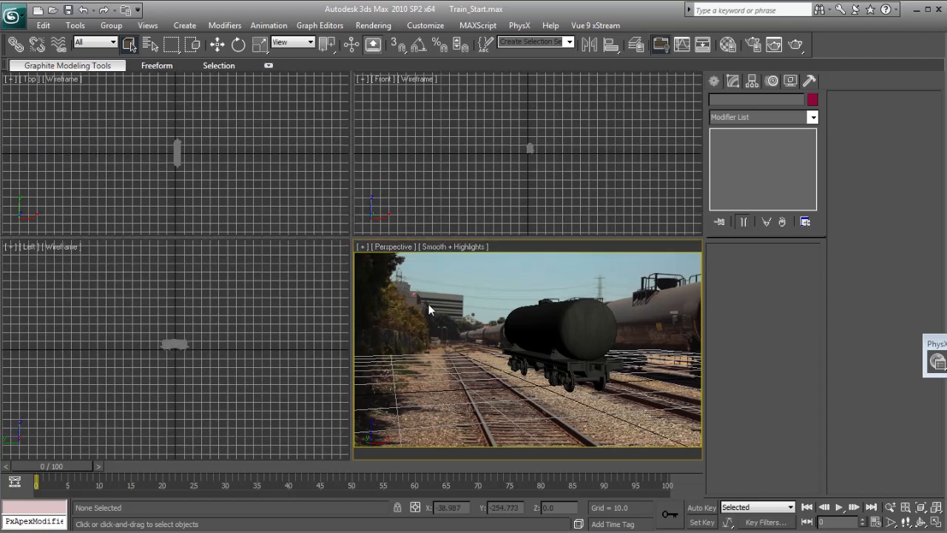
{"action": "key", "text": "alt+w"}
Step: Line up the tank car with the background tracks at a matching scale and create a camera from that view
{"action": "middle_click_drag", "start_coordinate": [397, 258], "coordinate": [412, 258], "text": "alt"}
{"action": "scroll", "coordinate": [428, 284], "scroll_direction": "down", "scroll_amount": 3}
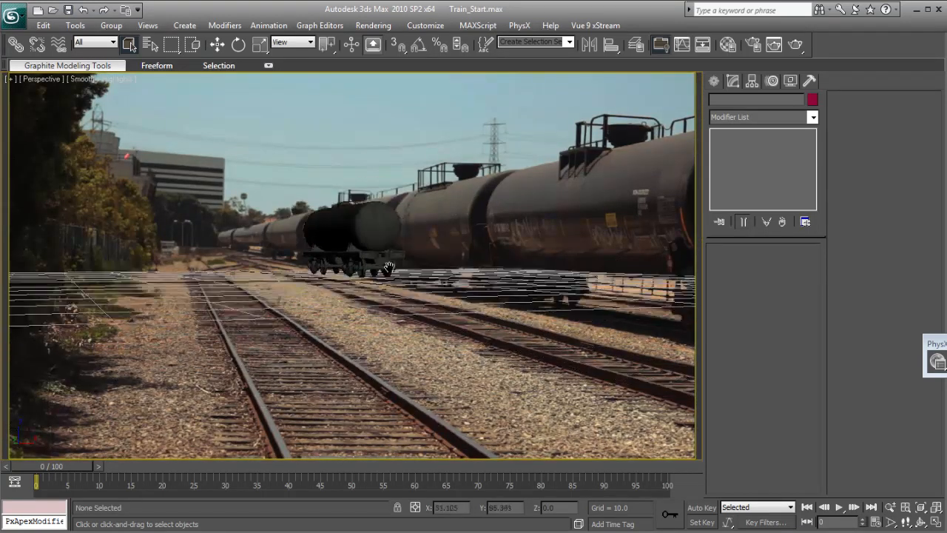
{"action": "left_click", "coordinate": [891, 508]}
{"action": "left_click_drag", "start_coordinate": [311, 241], "coordinate": [386, 273]}
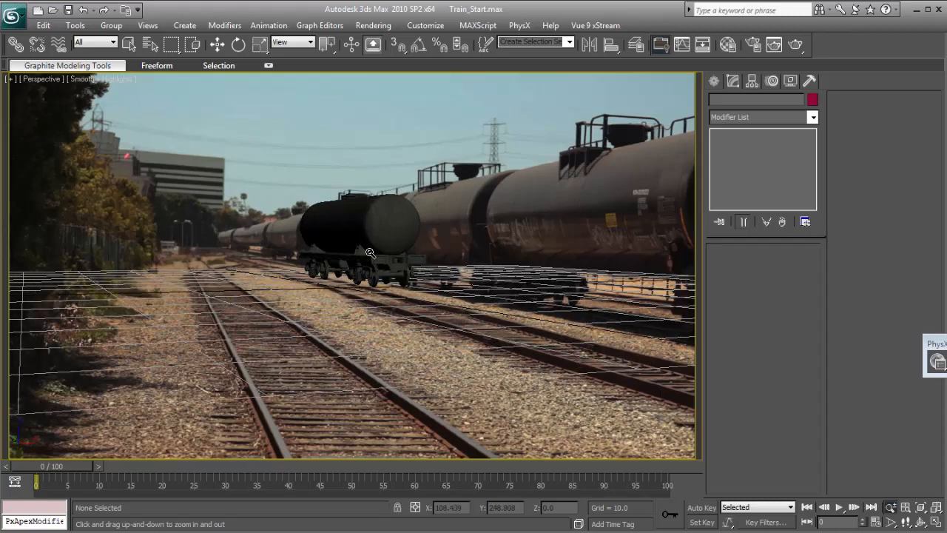
{"action": "left_click", "coordinate": [147, 25]}
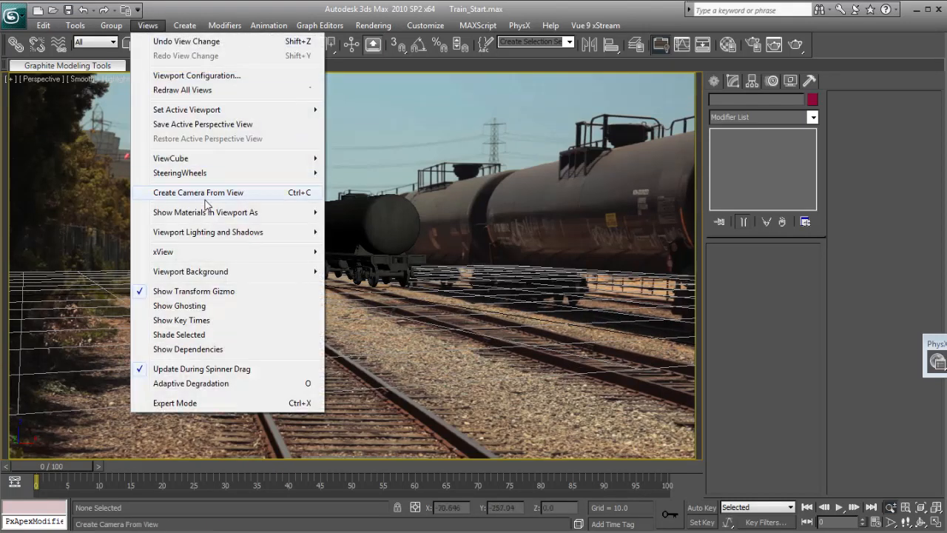
{"action": "left_click", "coordinate": [230, 196]}
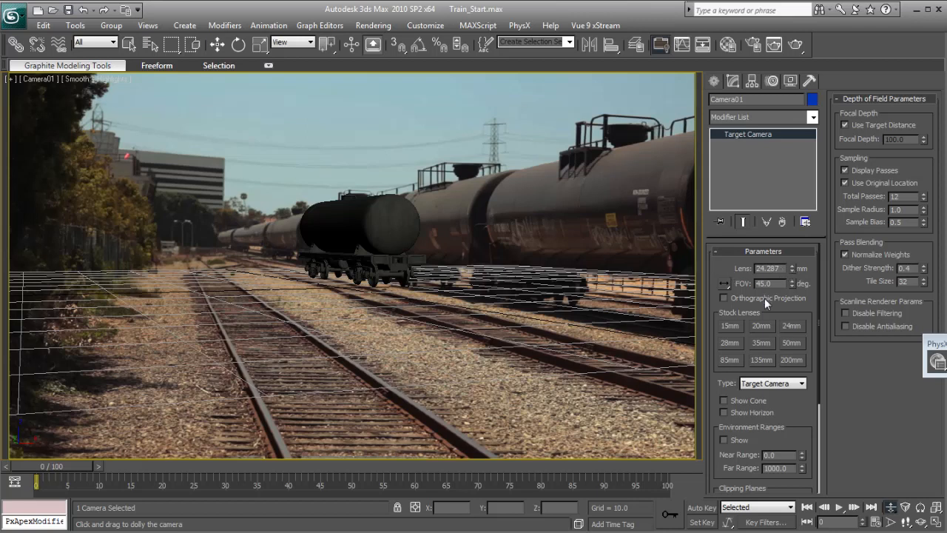
Step: Set the camera to the 35mm stock lens, then dolly and orbit it until the tank car fits the background tracks
{"action": "left_click", "coordinate": [762, 342]}
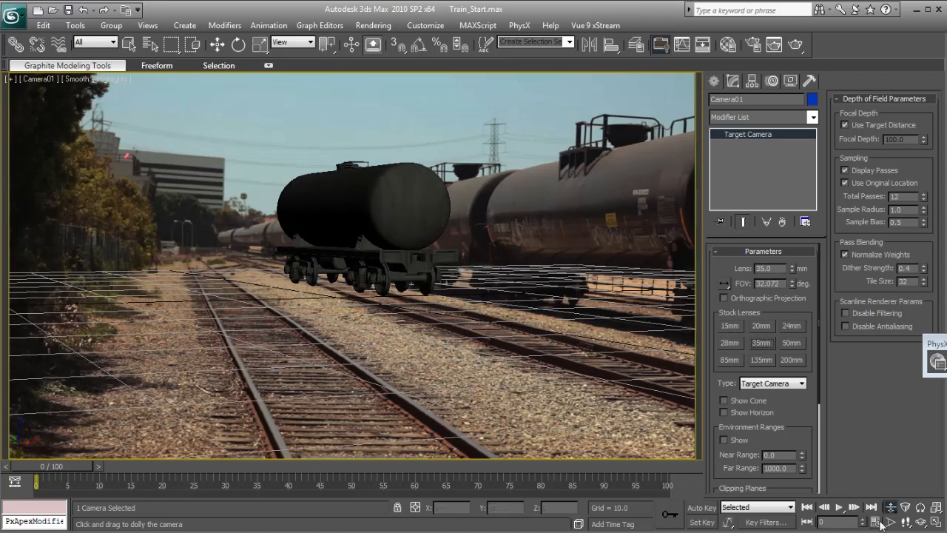
{"action": "left_click_drag", "start_coordinate": [399, 245], "coordinate": [399, 291]}
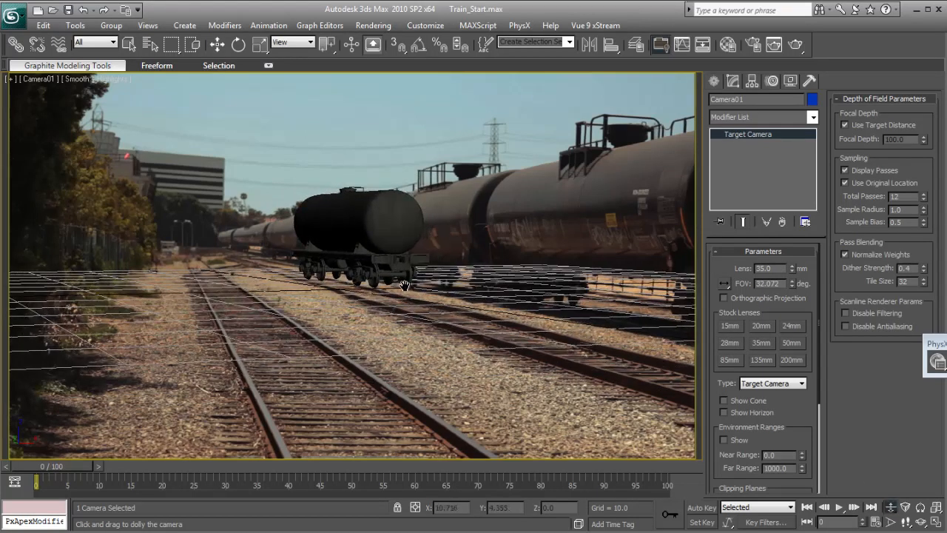
{"action": "left_click", "coordinate": [921, 523]}
{"action": "left_click_drag", "start_coordinate": [386, 263], "coordinate": [416, 252]}
{"action": "right_click", "coordinate": [394, 150]}
{"action": "key", "text": "w"}
{"action": "left_click", "coordinate": [375, 168]}
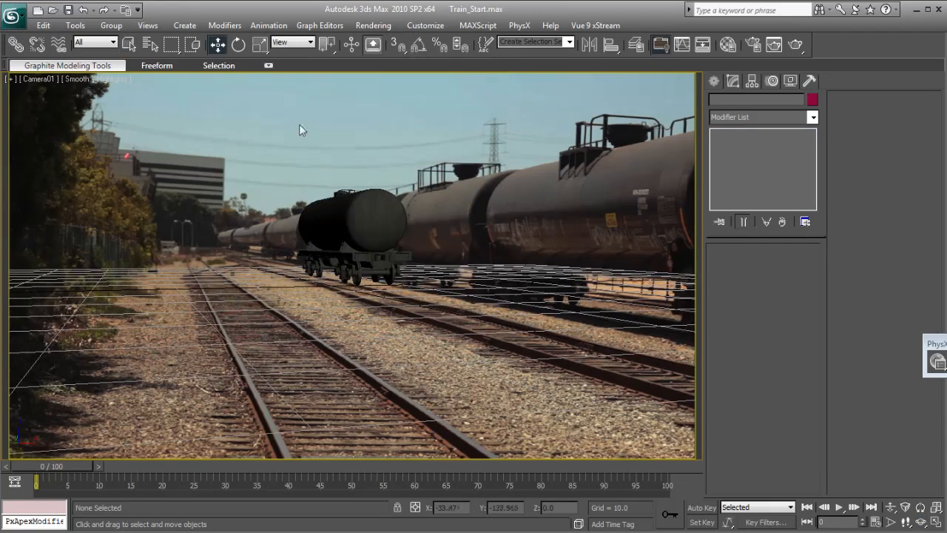
Step: Select the main tank and switch from the camera to a perspective view framed closely on it
{"action": "left_click", "coordinate": [353, 237]}
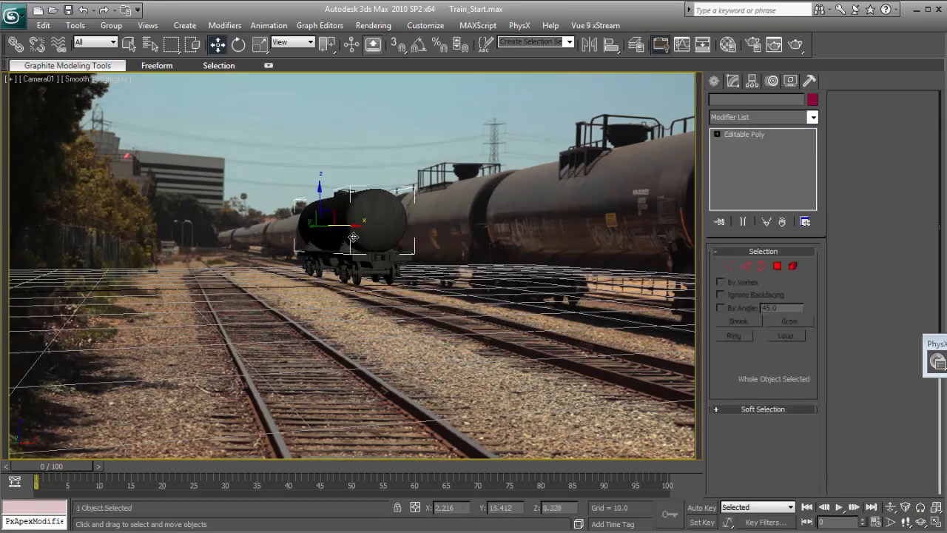
{"action": "key", "text": "p"}
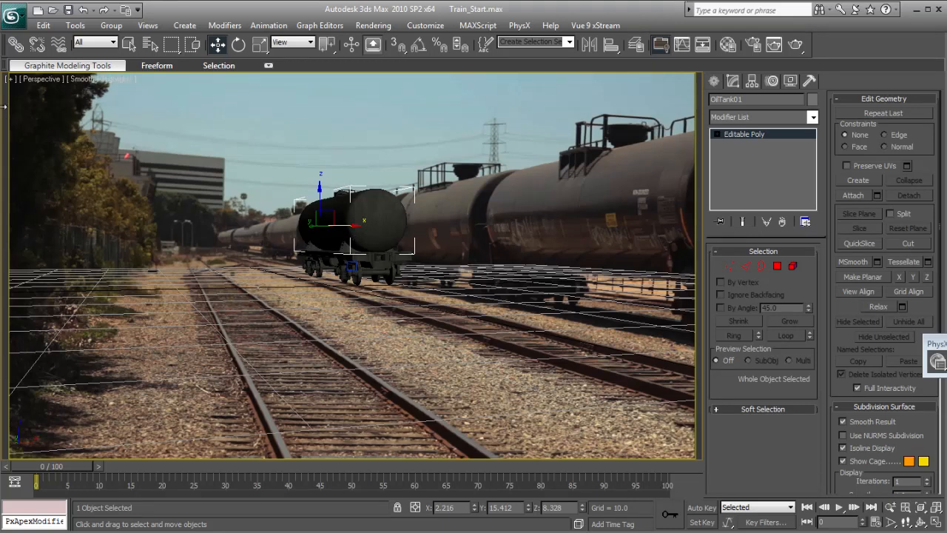
{"action": "key", "text": "z"}
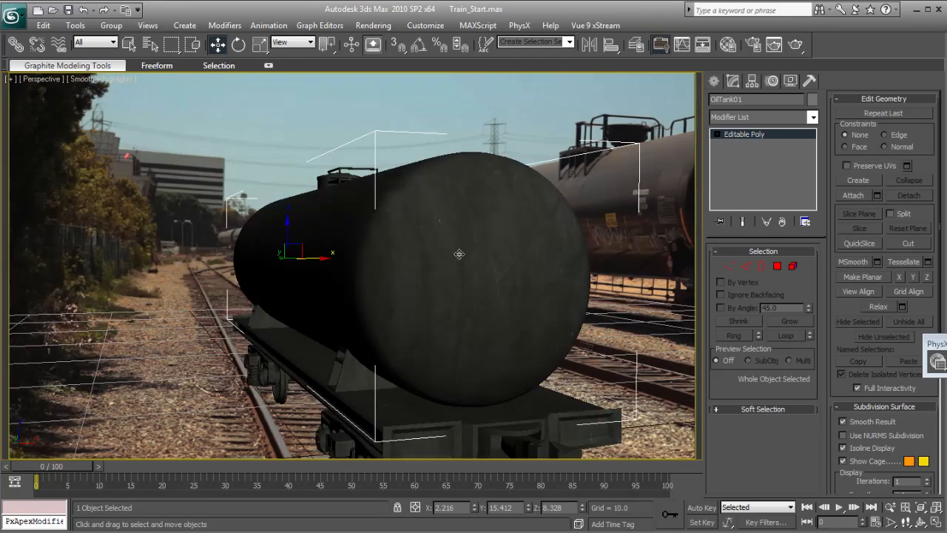
{"action": "mouse_move", "coordinate": [447, 279]}
{"action": "middle_mouse_down", "text": "alt"}
{"action": "mouse_move", "coordinate": [458, 281]}
{"action": "mouse_move", "coordinate": [398, 286]}
{"action": "mouse_move", "coordinate": [466, 292]}
{"action": "mouse_move", "coordinate": [457, 286]}
{"action": "middle_mouse_up", "text": "alt"}
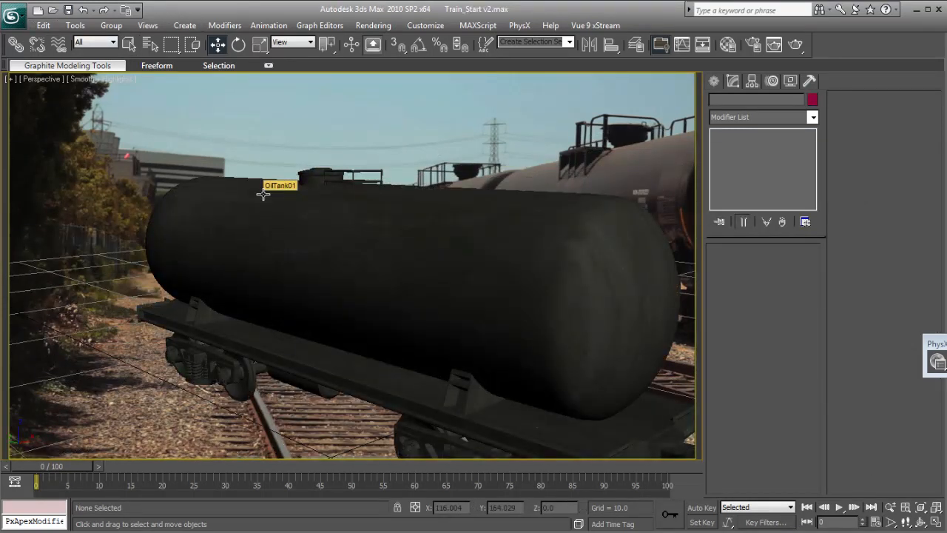
{"action": "left_click", "coordinate": [324, 195]}
{"action": "left_click", "coordinate": [316, 172]}
{"action": "left_click_drag", "start_coordinate": [319, 163], "coordinate": [312, 117]}
{"action": "right_click", "coordinate": [311, 118]}
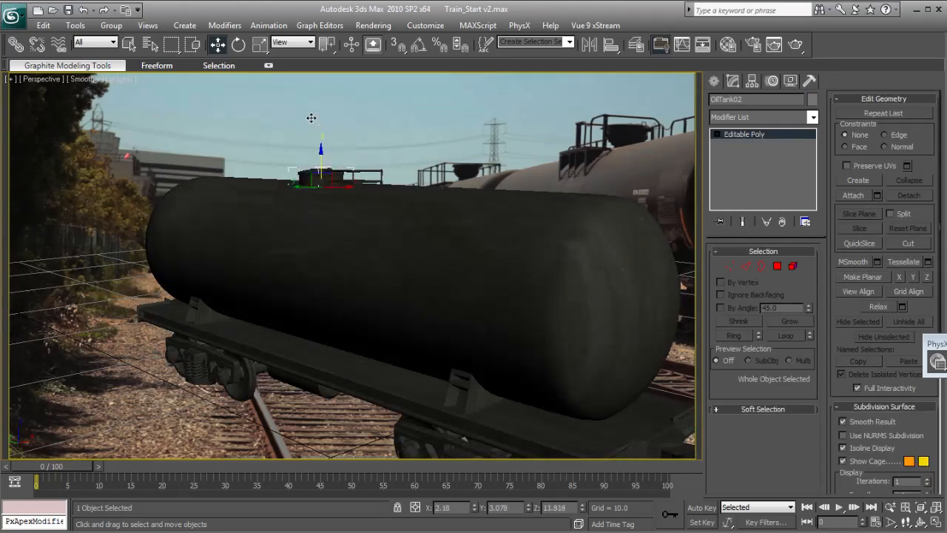
{"action": "left_click", "coordinate": [546, 110]}
Step: Attach the top hatch, railing and support brackets to the main tank body as one editable poly
{"action": "left_click", "coordinate": [262, 200]}
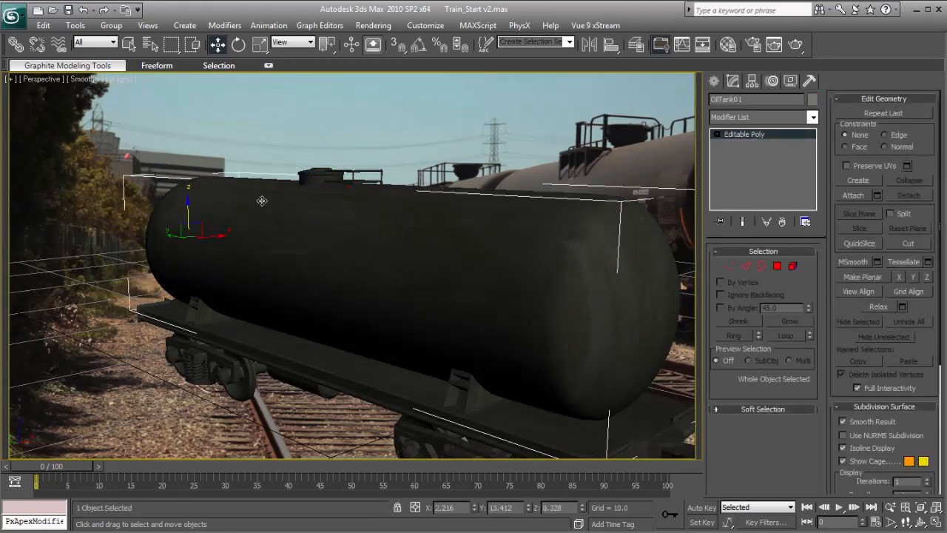
{"action": "left_click", "coordinate": [862, 199]}
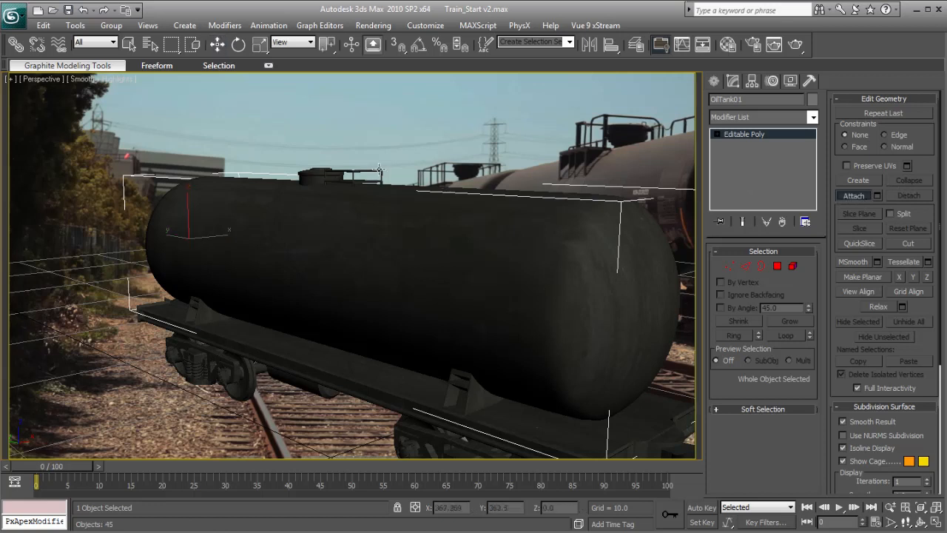
{"action": "left_click", "coordinate": [313, 175]}
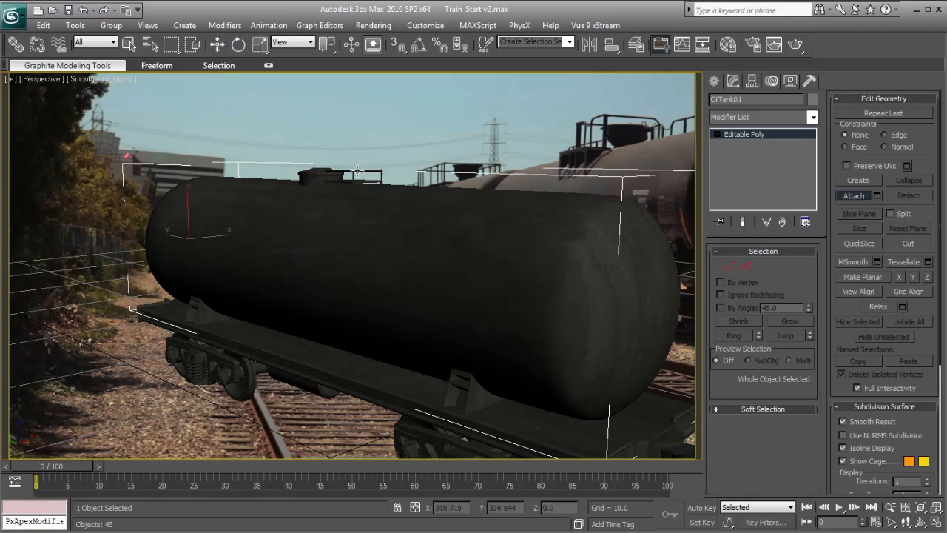
{"action": "middle_click_drag", "start_coordinate": [265, 321], "coordinate": [338, 324], "text": "alt"}
{"action": "middle_click_drag", "start_coordinate": [518, 342], "coordinate": [354, 298]}
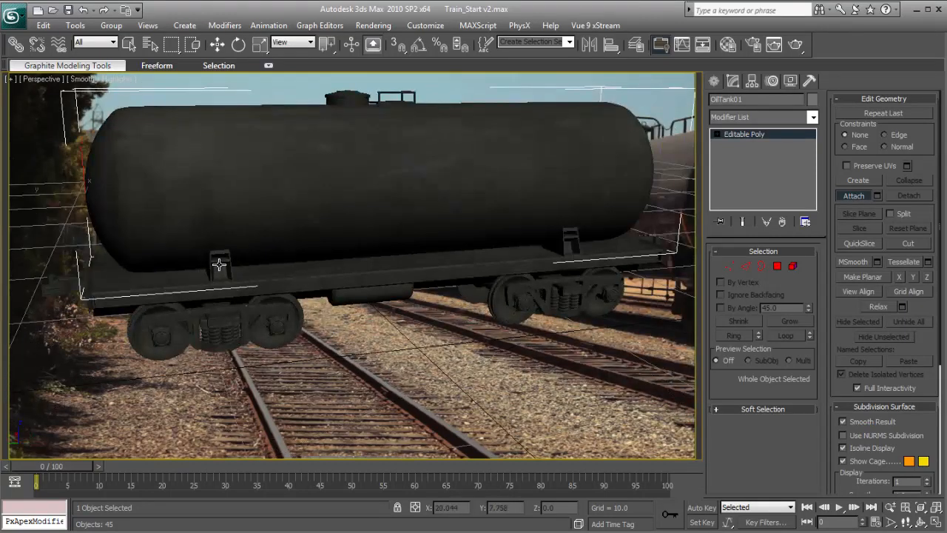
{"action": "middle_click_drag", "start_coordinate": [563, 245], "coordinate": [444, 271], "text": "alt"}
{"action": "key", "text": "w"}
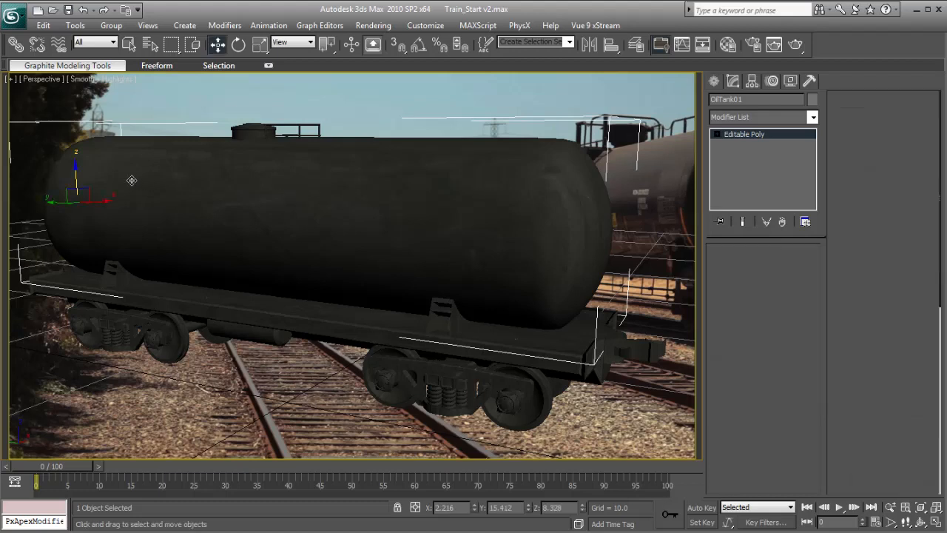
Step: Lift the main tank off the flatbed and view the separated parts from another angle
{"action": "left_click_drag", "start_coordinate": [78, 175], "coordinate": [85, 127]}
{"action": "middle_click_drag", "start_coordinate": [421, 231], "coordinate": [397, 277]}
{"action": "scroll", "coordinate": [432, 272], "scroll_direction": "down", "scroll_amount": 3}
{"action": "middle_click_drag", "start_coordinate": [418, 326], "coordinate": [555, 339], "text": "alt"}
{"action": "left_click", "coordinate": [555, 339]}
{"action": "middle_click_drag", "start_coordinate": [423, 386], "coordinate": [355, 318], "text": "alt"}
{"action": "scroll", "coordinate": [338, 301], "scroll_direction": "up", "scroll_amount": 3}
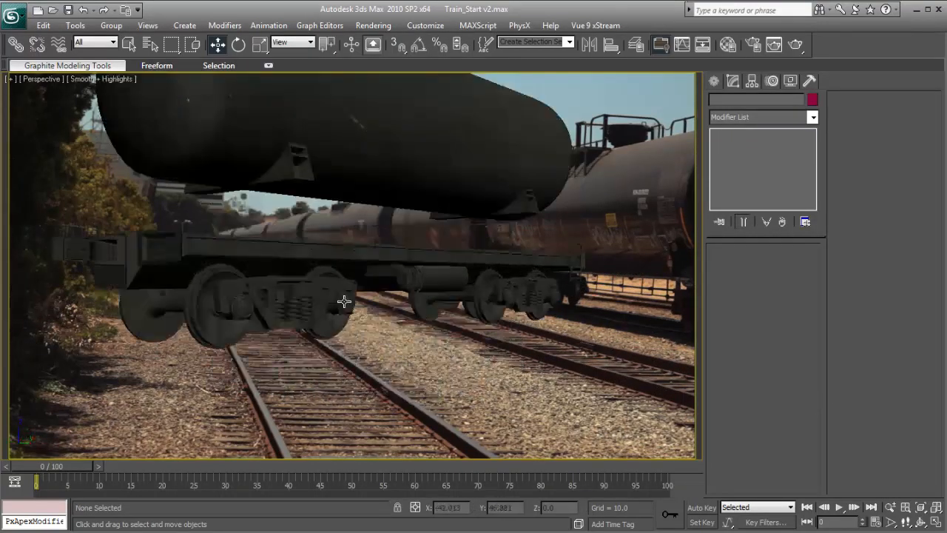
Step: Try moving a wheel assembly down away from the flatbed and undo the move
{"action": "left_click", "coordinate": [323, 297]}
{"action": "left_click_drag", "start_coordinate": [217, 269], "coordinate": [217, 337]}
{"action": "key", "text": "ctrl+z"}
{"action": "middle_click_drag", "start_coordinate": [315, 316], "coordinate": [290, 323], "text": "alt"}
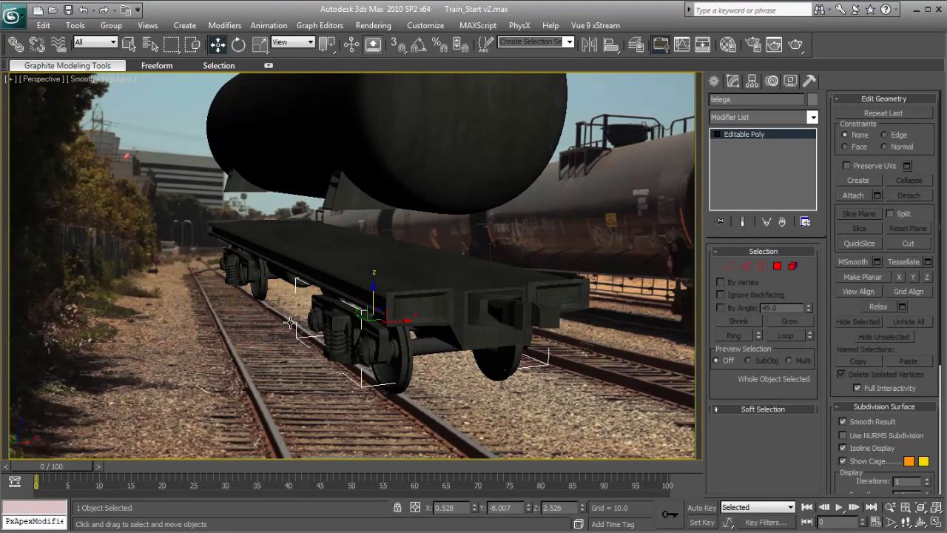
Step: Lower the main tank back onto the flatbed and clear the selection
{"action": "left_click", "coordinate": [333, 151]}
{"action": "left_click_drag", "start_coordinate": [260, 96], "coordinate": [248, 133]}
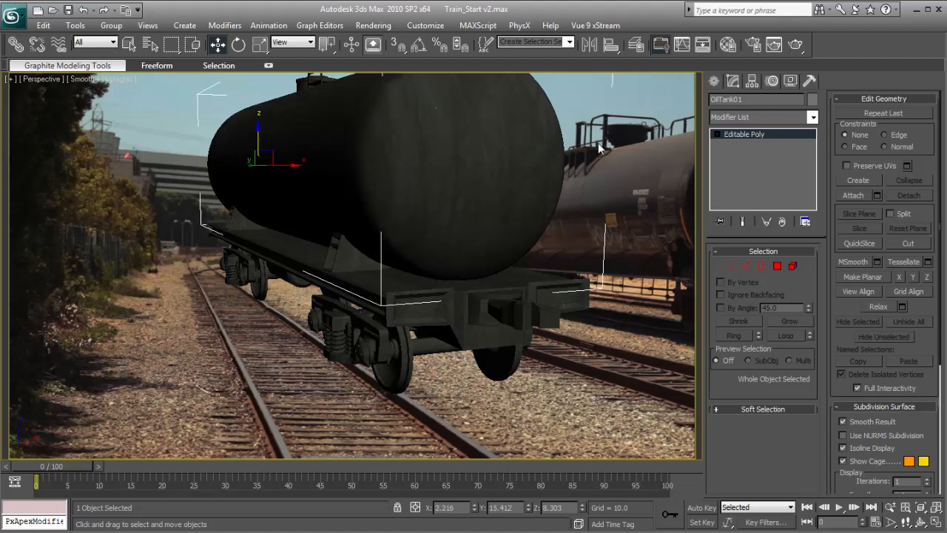
{"action": "left_click", "coordinate": [603, 147]}
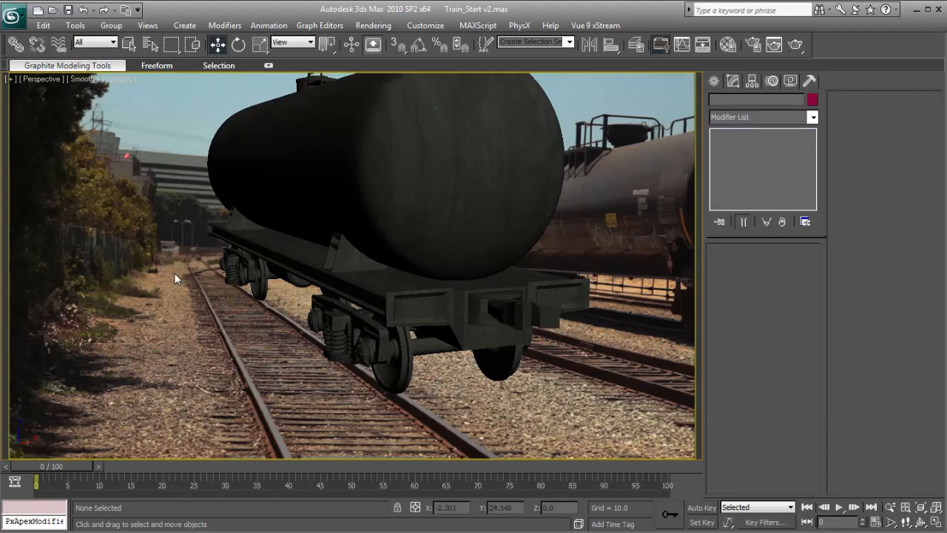
Step: Create a ground box under the tank car in the top view, about 147 long, 160 wide and 4.6 deep
{"action": "key", "text": "c"}
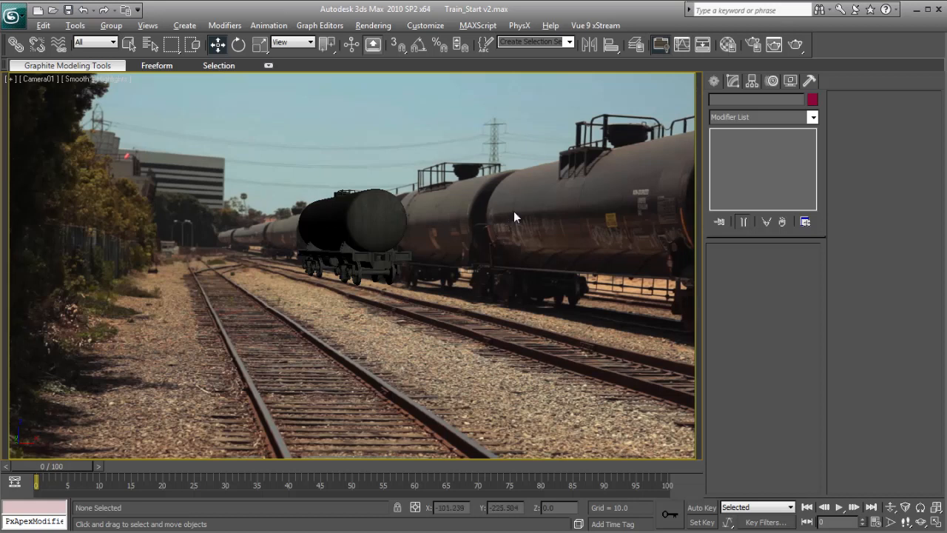
{"action": "key", "text": "alt+w"}
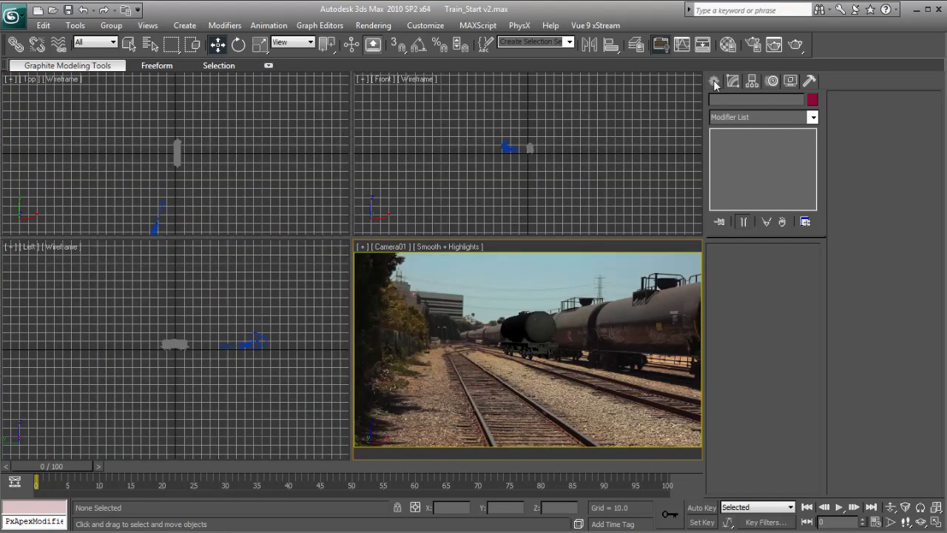
{"action": "left_click", "coordinate": [714, 80]}
{"action": "left_click", "coordinate": [727, 168]}
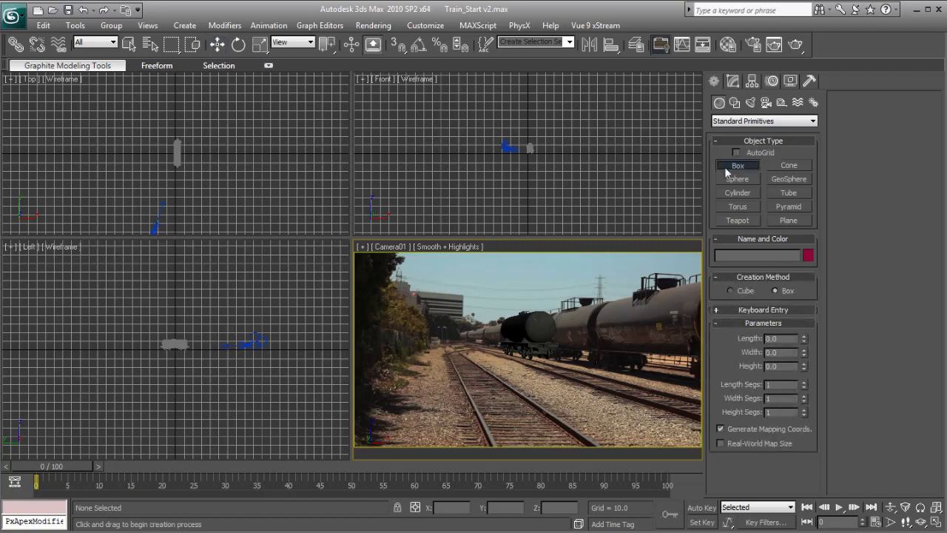
{"action": "right_click", "coordinate": [113, 110]}
{"action": "left_click_drag", "start_coordinate": [101, 95], "coordinate": [238, 222]}
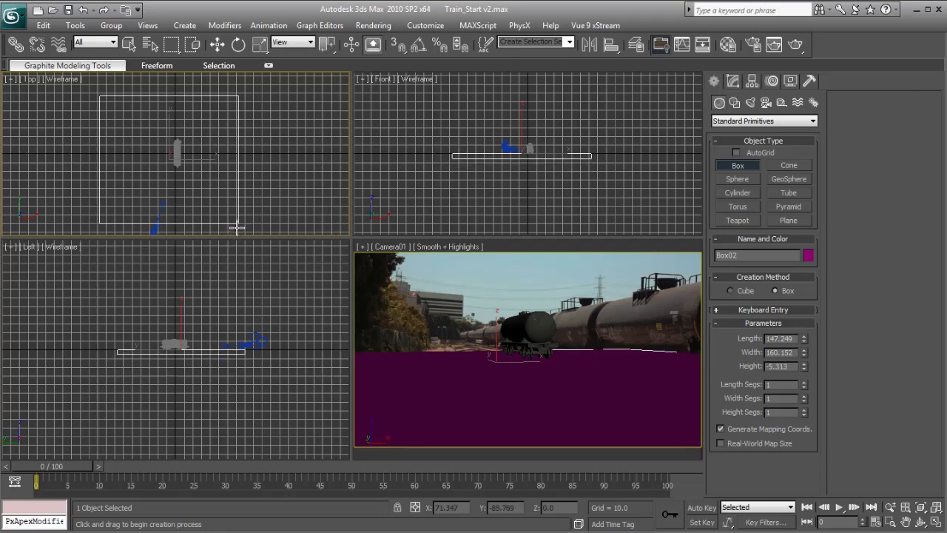
{"action": "left_click", "coordinate": [236, 227]}
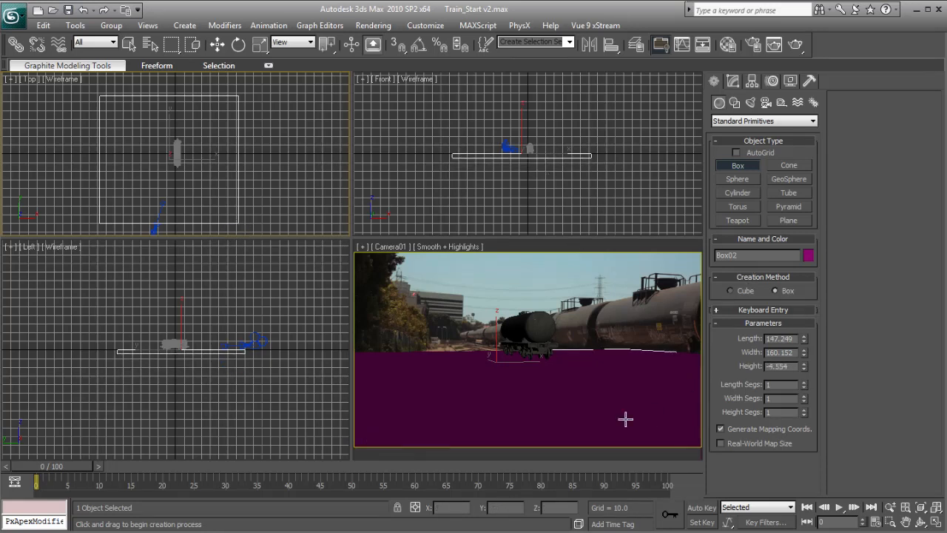
Step: Select all the tank car parts in the front view and lower them about 0.8 units onto the ground box
{"action": "scroll", "coordinate": [498, 161], "scroll_direction": "up", "scroll_amount": 4}
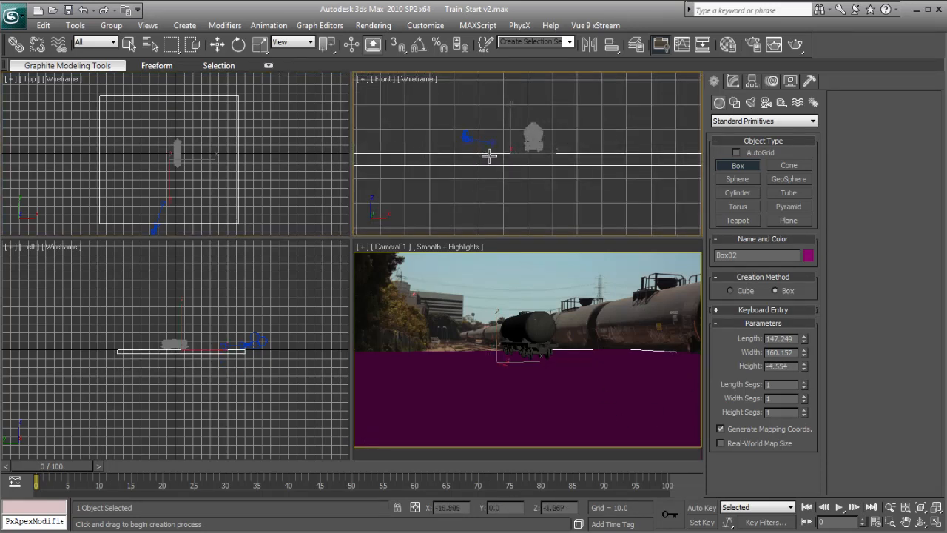
{"action": "scroll", "coordinate": [516, 158], "scroll_direction": "up", "scroll_amount": 2}
{"action": "right_click", "coordinate": [602, 131]}
{"action": "right_click", "coordinate": [602, 131]}
{"action": "left_click", "coordinate": [629, 148]}
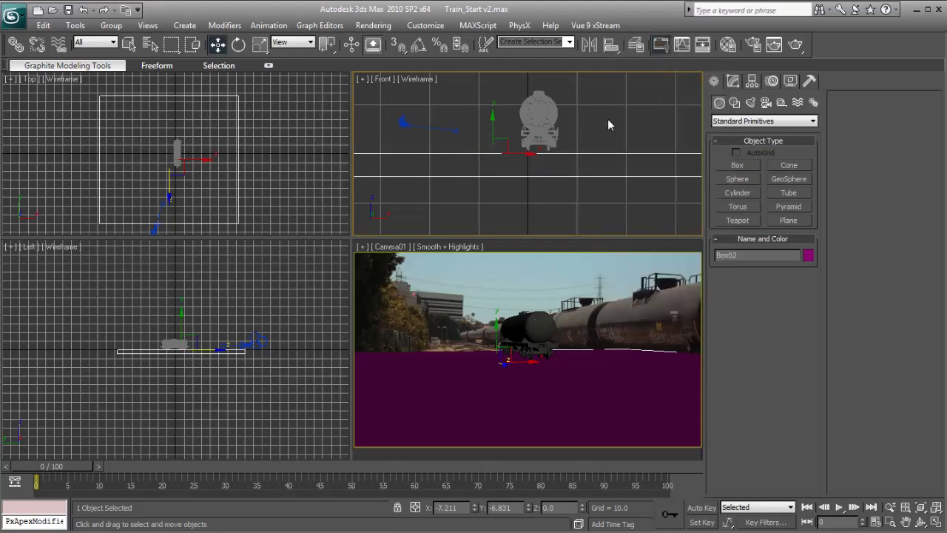
{"action": "left_click", "coordinate": [569, 114]}
{"action": "left_click_drag", "start_coordinate": [583, 90], "coordinate": [498, 149]}
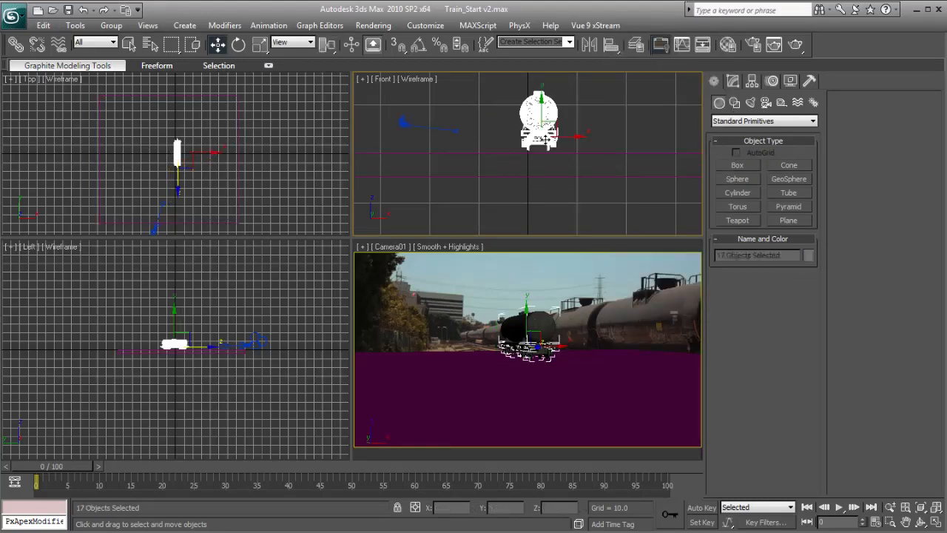
{"action": "left_click_drag", "start_coordinate": [539, 109], "coordinate": [538, 114]}
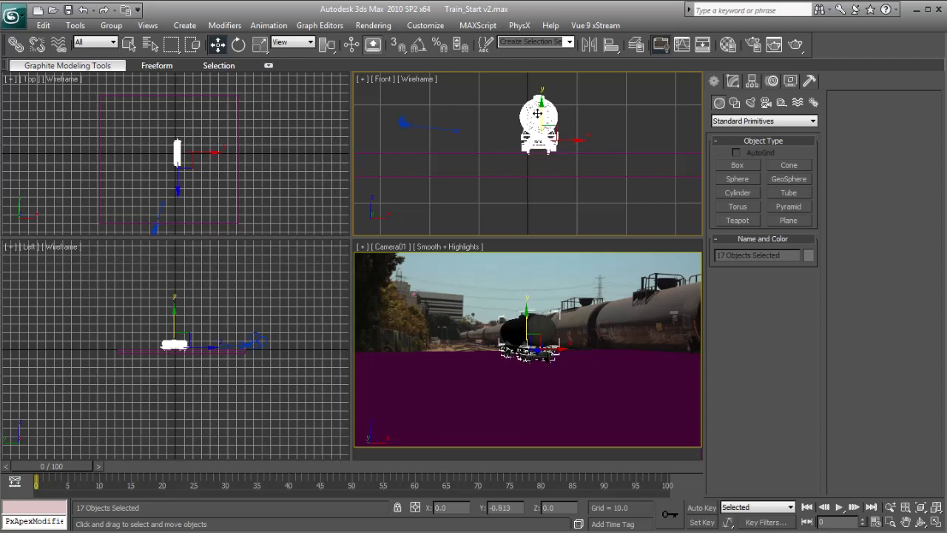
{"action": "left_click", "coordinate": [569, 331]}
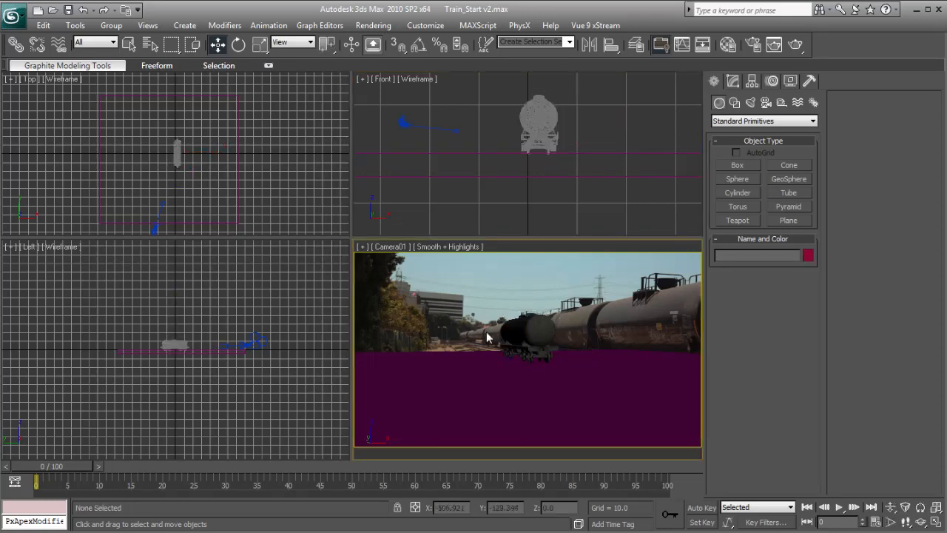
Step: Set the ground box's length, width and height segments to 8 each
{"action": "left_click", "coordinate": [499, 373]}
{"action": "left_click", "coordinate": [485, 298]}
{"action": "key", "text": "F3"}
{"action": "key", "text": "F3"}
{"action": "left_click", "coordinate": [453, 398]}
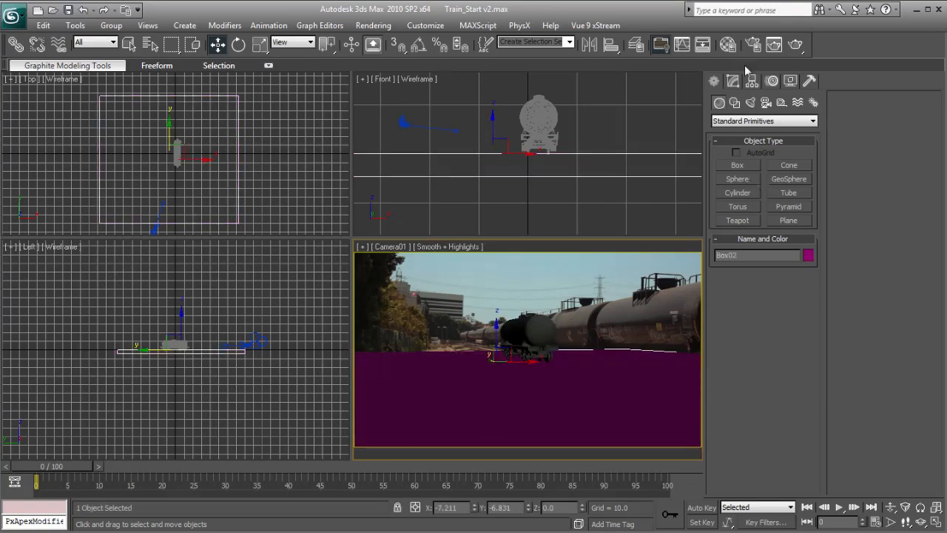
{"action": "left_click", "coordinate": [733, 81]}
{"action": "type", "text": "8"}
{"action": "key", "text": "Tab"}
{"action": "type", "text": "8"}
{"action": "key", "text": "Tab"}
{"action": "type", "text": "8"}
{"action": "key", "text": "Return"}
Step: Compare the ground box with the background tracks in wireframe and shaded display, enlarging the camera view
{"action": "left_click", "coordinate": [582, 305]}
{"action": "key", "text": "F3"}
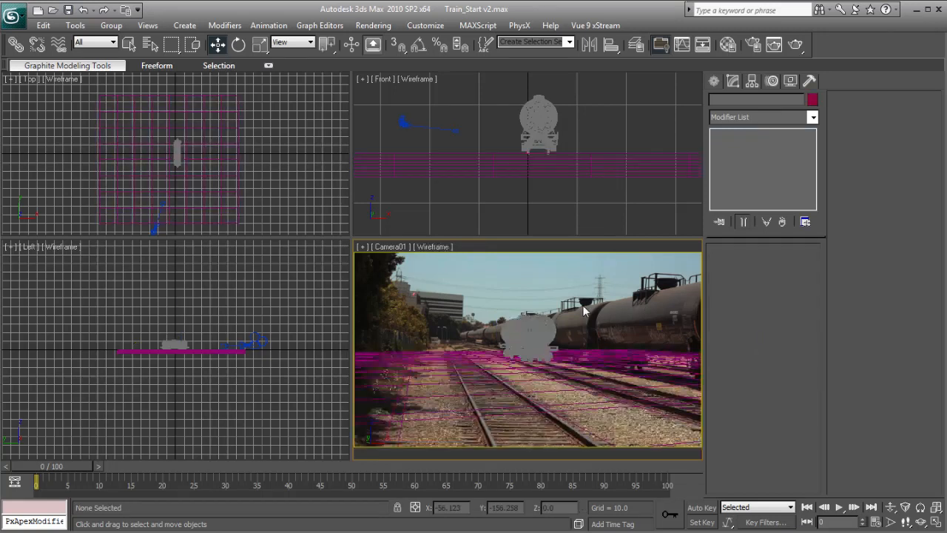
{"action": "key", "text": "F3"}
{"action": "key", "text": "F3"}
{"action": "key", "text": "F3"}
{"action": "key", "text": "F3"}
{"action": "key", "text": "F3"}
{"action": "key", "text": "alt+w"}
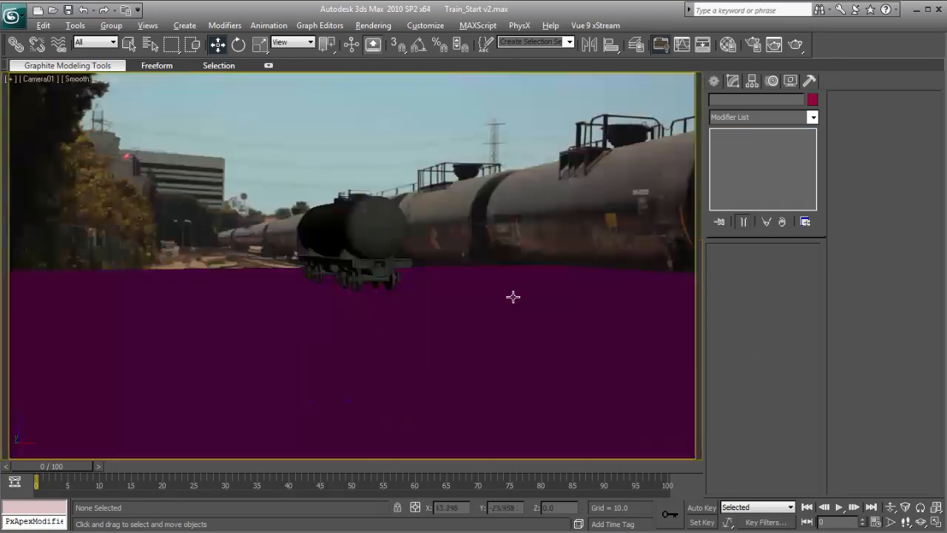
{"action": "key", "text": "F3"}
{"action": "key", "text": "F3"}
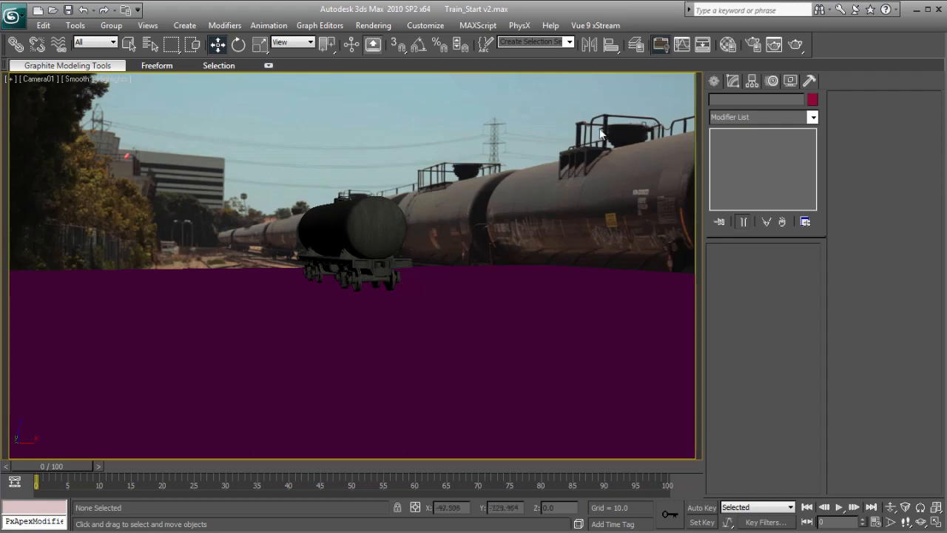
Step: Open the RayFire floater, review its dynamic, static and sleeping object lists, and close it
{"action": "left_click", "coordinate": [714, 81]}
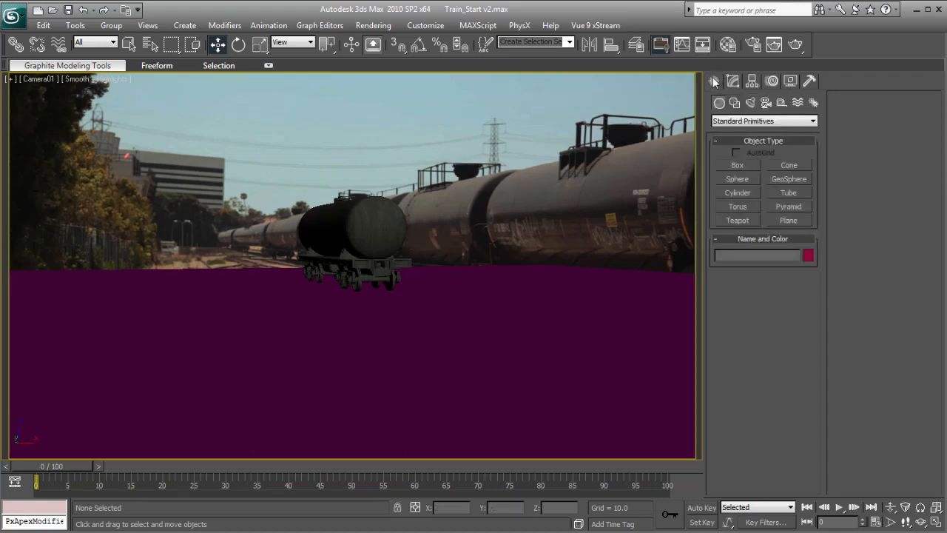
{"action": "left_click", "coordinate": [720, 122]}
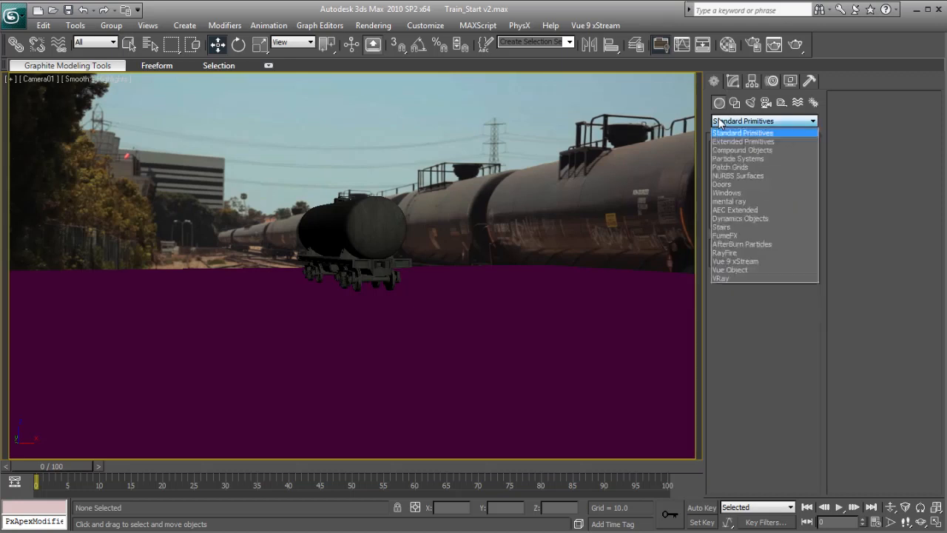
{"action": "left_click", "coordinate": [729, 253]}
{"action": "left_click", "coordinate": [785, 163]}
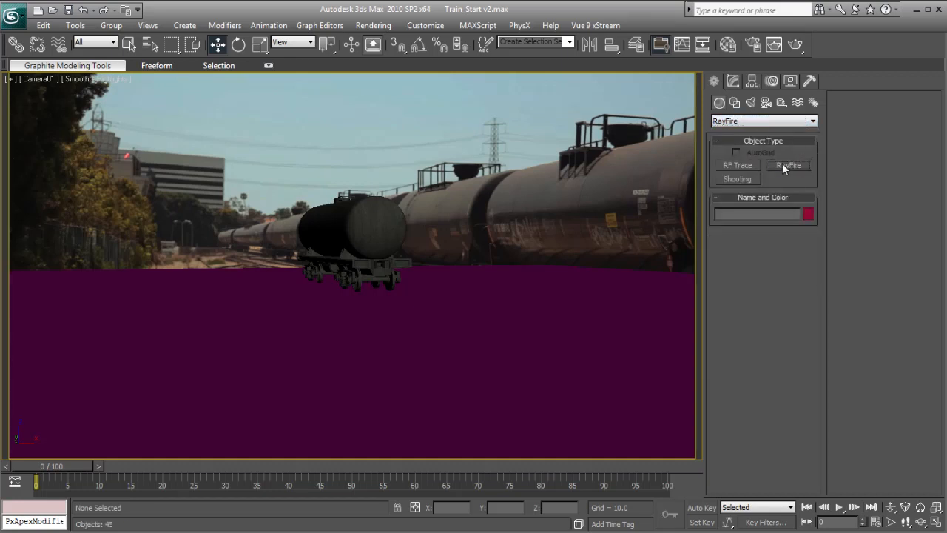
{"action": "left_click", "coordinate": [768, 253]}
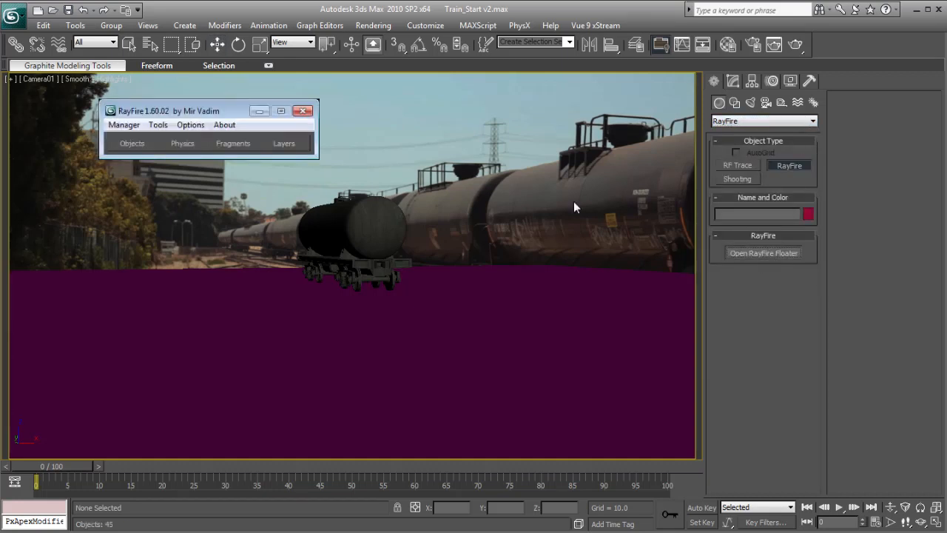
{"action": "left_click", "coordinate": [133, 143]}
{"action": "left_click_drag", "start_coordinate": [175, 191], "coordinate": [388, 172]}
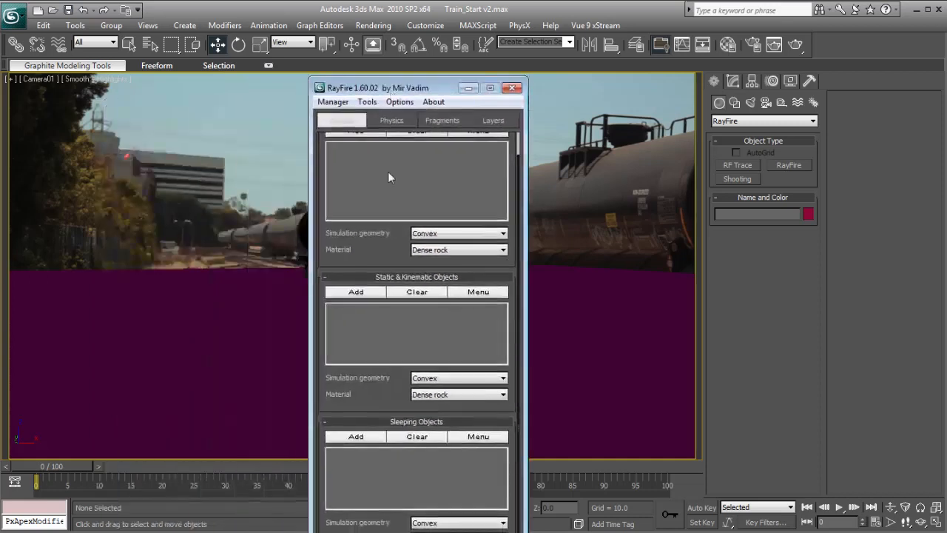
{"action": "left_click_drag", "start_coordinate": [387, 291], "coordinate": [387, 316]}
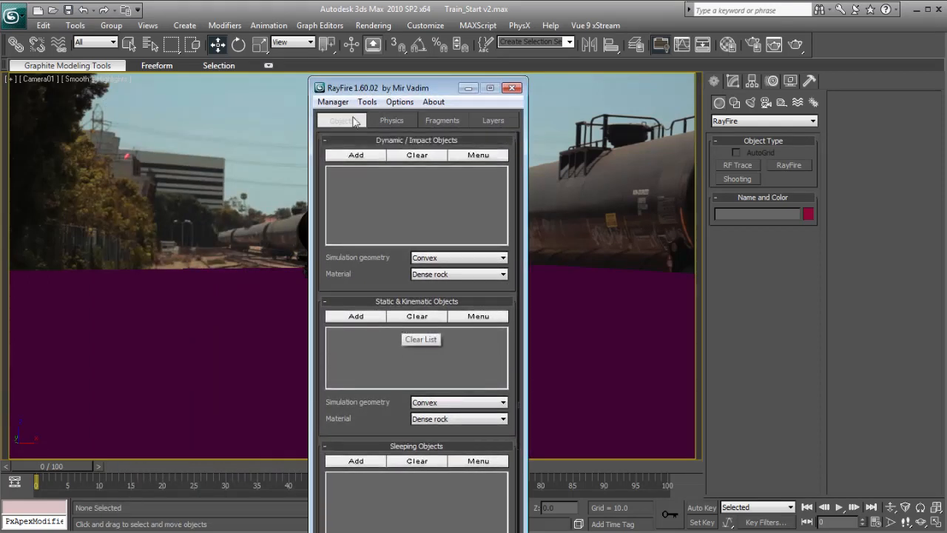
{"action": "left_click_drag", "start_coordinate": [396, 94], "coordinate": [673, 48]}
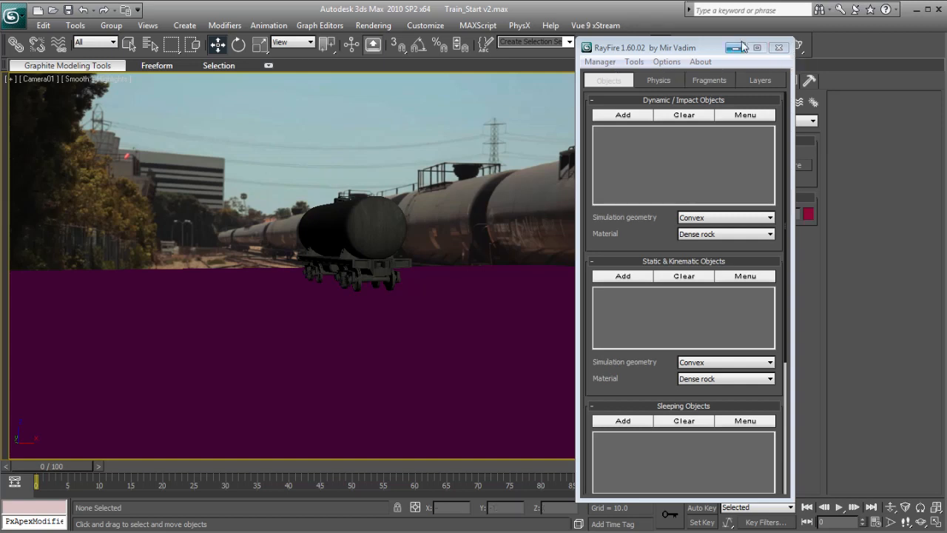
{"action": "left_click", "coordinate": [778, 48]}
Step: Create a standard sphere around the tank car in the top view
{"action": "left_click", "coordinate": [730, 121]}
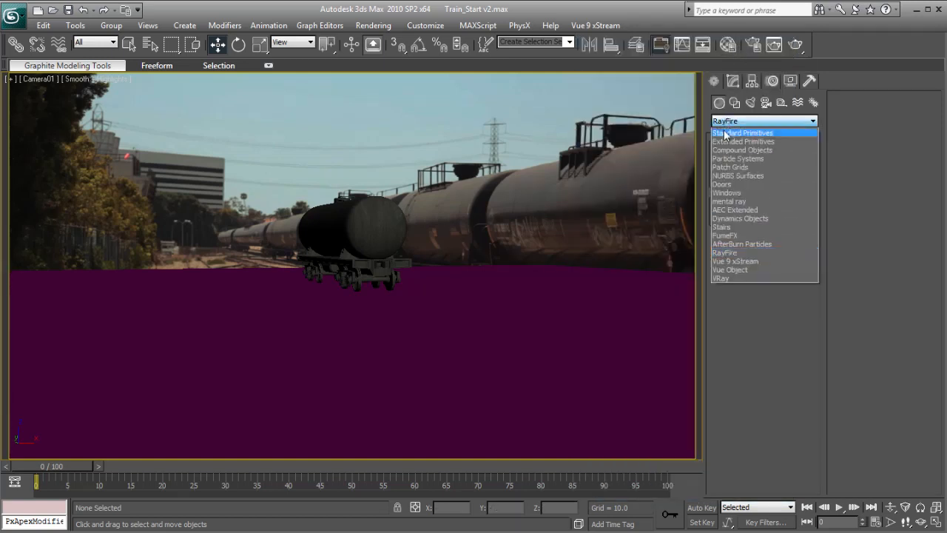
{"action": "left_click", "coordinate": [723, 133]}
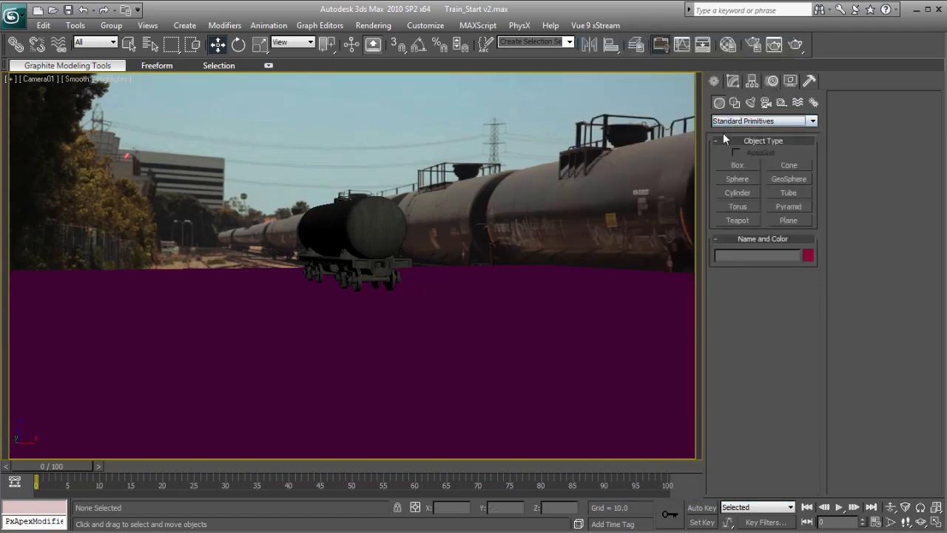
{"action": "left_click", "coordinate": [739, 179]}
{"action": "key", "text": "alt+w"}
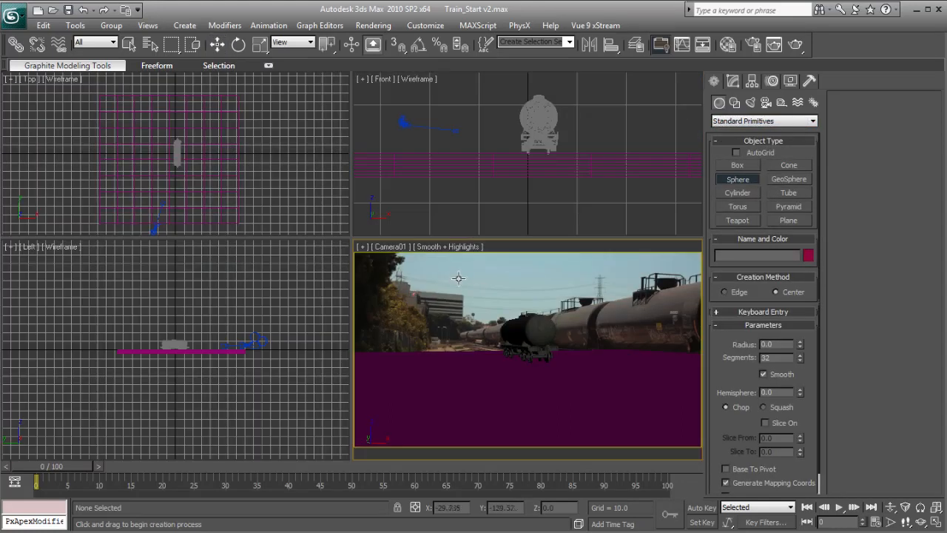
{"action": "scroll", "coordinate": [182, 148], "scroll_direction": "up", "scroll_amount": 5}
{"action": "left_click_drag", "start_coordinate": [182, 143], "coordinate": [205, 180]}
Step: Scale the sphere into a low ellipsoid, flattened vertically, narrowed across the car and slightly stretched along its length
{"action": "right_click", "coordinate": [533, 131]}
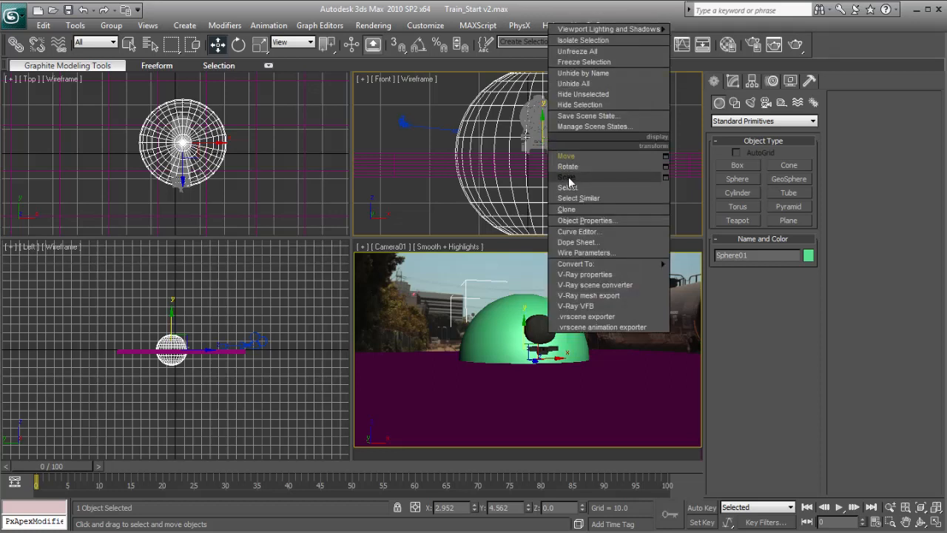
{"action": "left_click", "coordinate": [578, 183]}
{"action": "left_click_drag", "start_coordinate": [544, 135], "coordinate": [543, 213]}
{"action": "left_click_drag", "start_coordinate": [214, 139], "coordinate": [183, 142]}
{"action": "left_click_drag", "start_coordinate": [182, 105], "coordinate": [183, 99]}
Step: Move the ellipsoid beneath the tank car to about X 4.6, Y 4.6, Z -6.9 and flatten it further
{"action": "key", "text": "w"}
{"action": "right_click", "coordinate": [557, 144]}
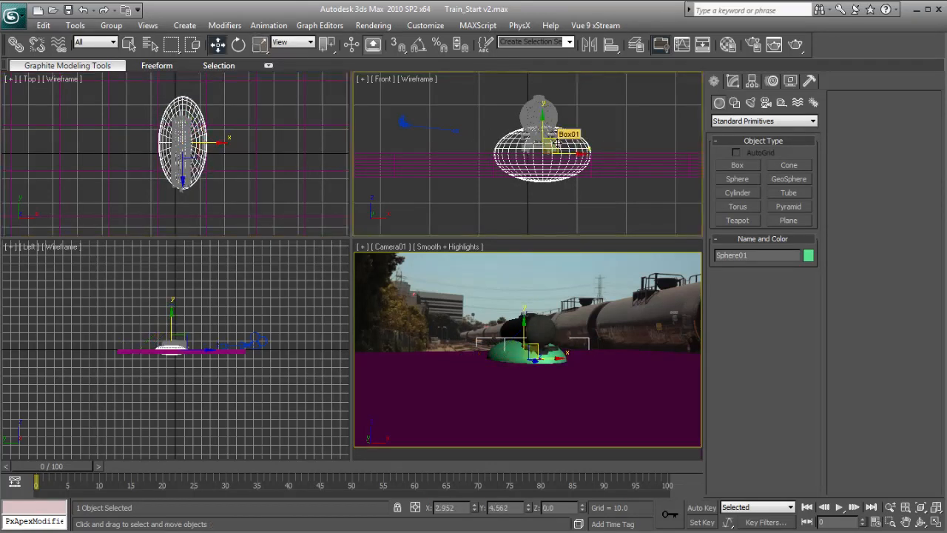
{"action": "left_click_drag", "start_coordinate": [557, 137], "coordinate": [562, 174]}
{"action": "right_click", "coordinate": [561, 175]}
{"action": "left_click", "coordinate": [579, 211]}
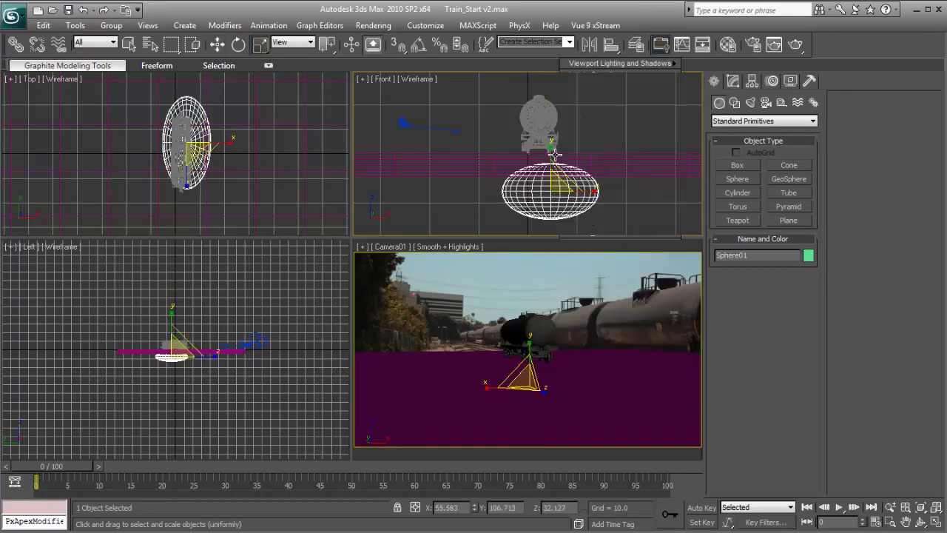
{"action": "right_click", "coordinate": [574, 194]}
{"action": "left_click", "coordinate": [587, 201]}
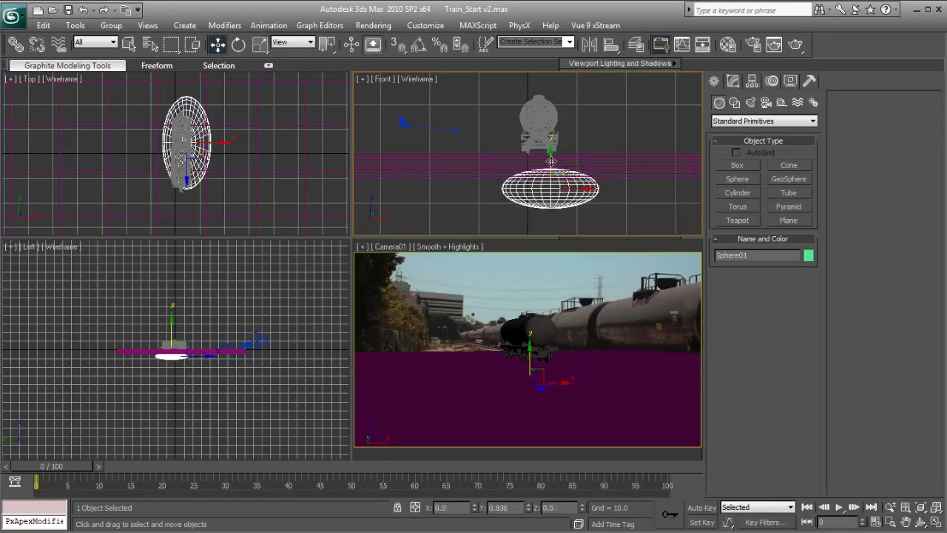
{"action": "left_click_drag", "start_coordinate": [550, 163], "coordinate": [550, 160]}
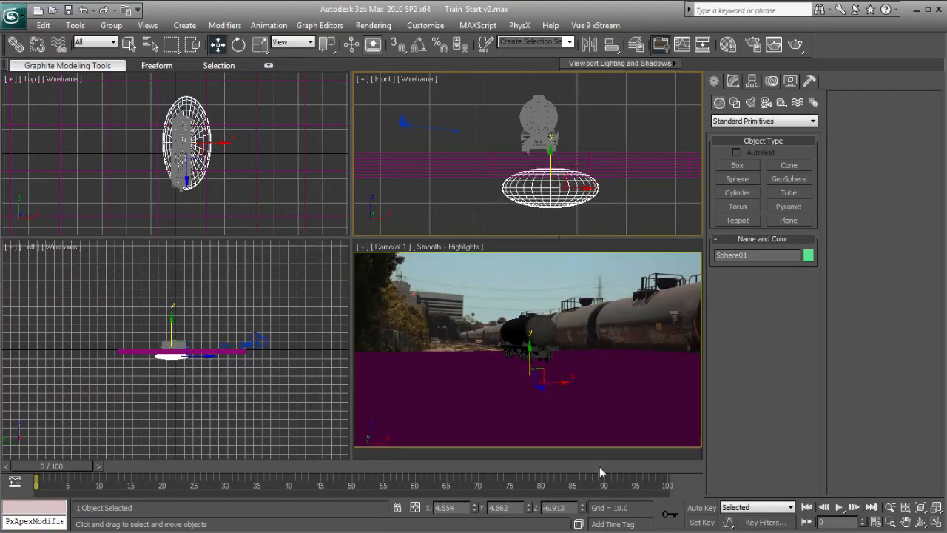
Step: Animate the ellipsoid rising through the tank car to about Z 9.0 at frame 4, using automatic keying
{"action": "left_click", "coordinate": [701, 508]}
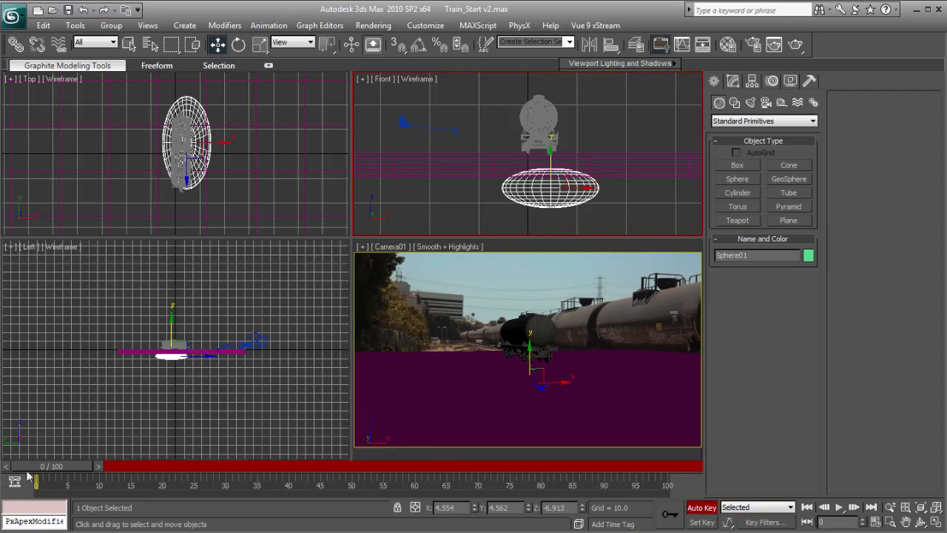
{"action": "left_click_drag", "start_coordinate": [54, 469], "coordinate": [75, 469]}
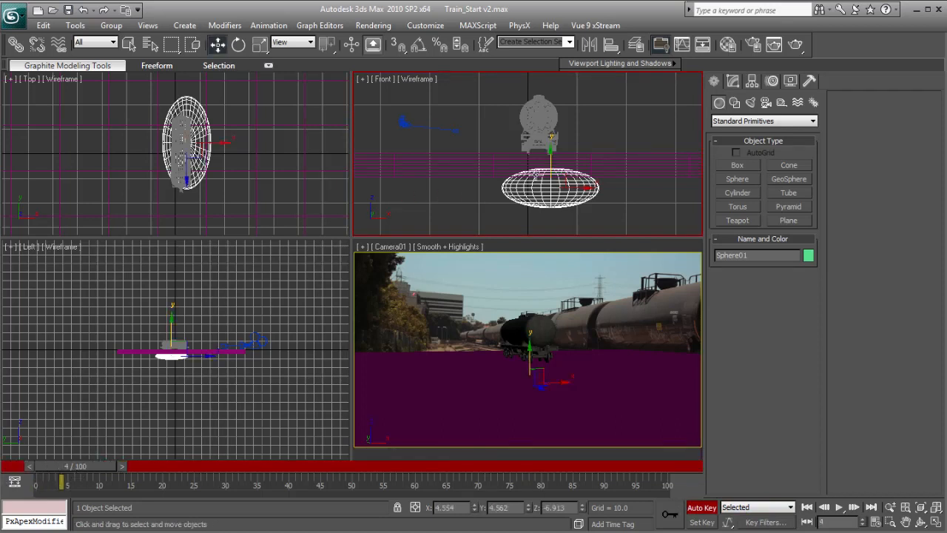
{"action": "left_click_drag", "start_coordinate": [552, 161], "coordinate": [539, 82]}
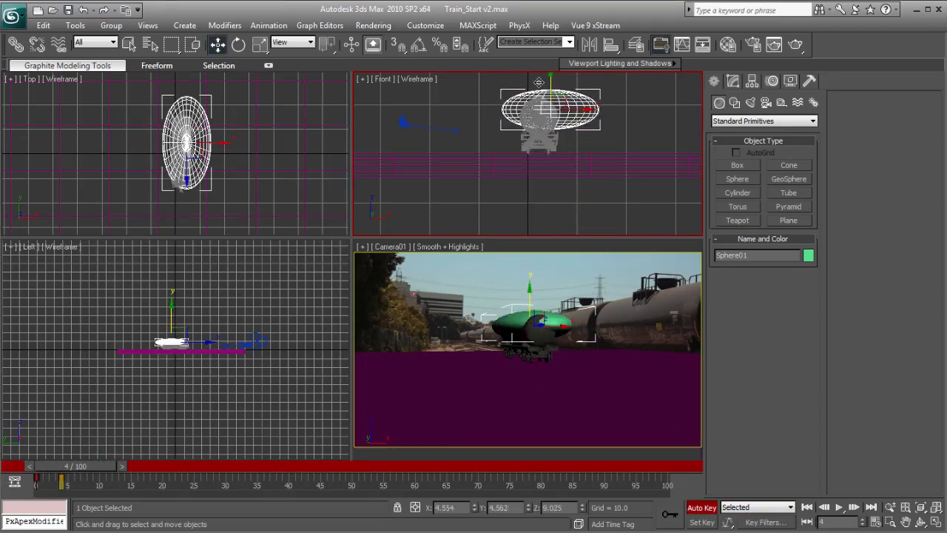
{"action": "left_click", "coordinate": [706, 508]}
Step: Tilt the ellipsoid to rotations of about X 5.9, Y -19.9 and Z -2.0 degrees
{"action": "right_click", "coordinate": [551, 127]}
{"action": "left_click", "coordinate": [566, 152]}
{"action": "left_click_drag", "start_coordinate": [530, 82], "coordinate": [539, 100]}
{"action": "left_click_drag", "start_coordinate": [188, 131], "coordinate": [200, 139]}
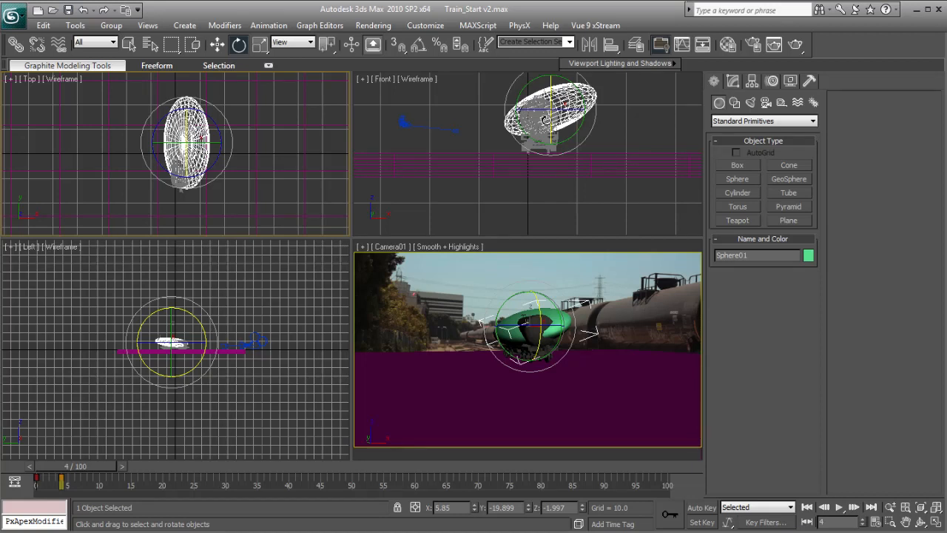
Step: Review the ellipsoid's motion in the enlarged camera view, return to frame 0 and open the RayFire floater
{"action": "left_click", "coordinate": [438, 283]}
{"action": "key", "text": "alt+w"}
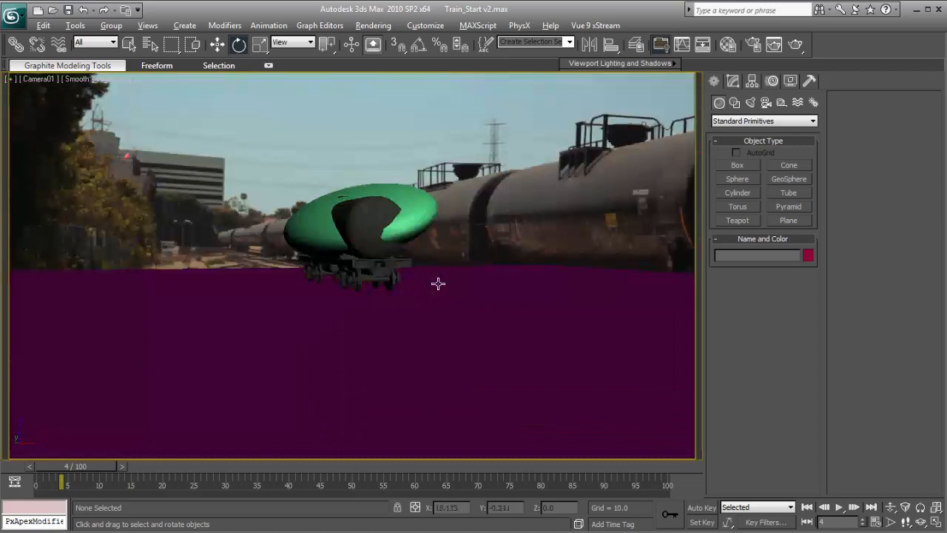
{"action": "left_click_drag", "start_coordinate": [98, 468], "coordinate": [62, 468]}
{"action": "key", "text": "e"}
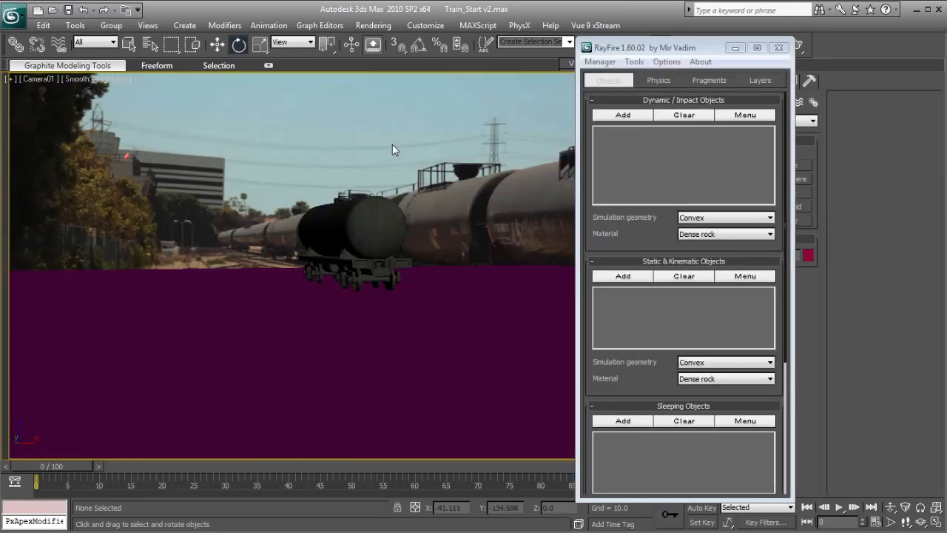
Step: Select the tank car's flatbed frame in a close perspective view and add it to RayFire's dynamic/impact objects
{"action": "left_click", "coordinate": [334, 268]}
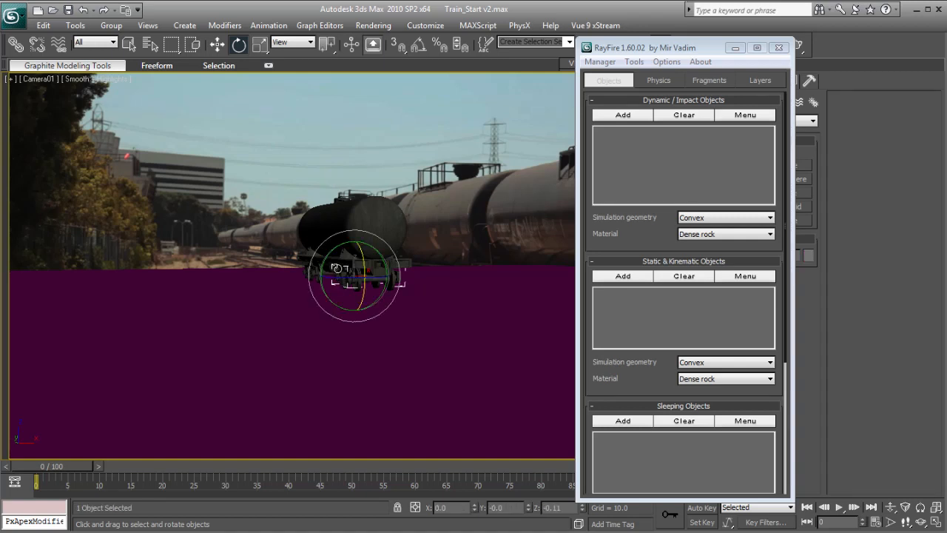
{"action": "key", "text": "p"}
{"action": "key", "text": "z"}
{"action": "middle_click_drag", "start_coordinate": [275, 251], "coordinate": [299, 266], "text": "alt"}
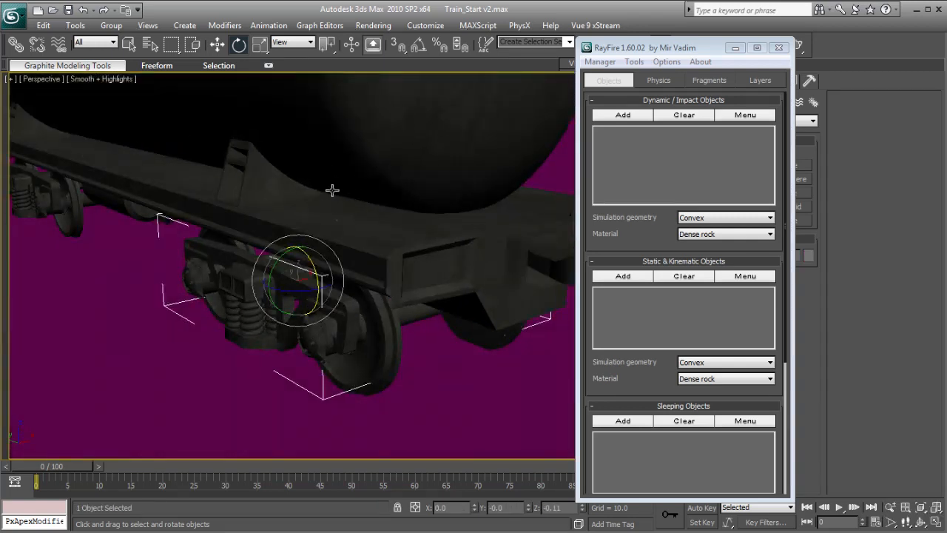
{"action": "scroll", "coordinate": [339, 179], "scroll_direction": "down", "scroll_amount": 3}
{"action": "middle_click_drag", "start_coordinate": [339, 179], "coordinate": [337, 195]}
{"action": "left_click", "coordinate": [416, 258]}
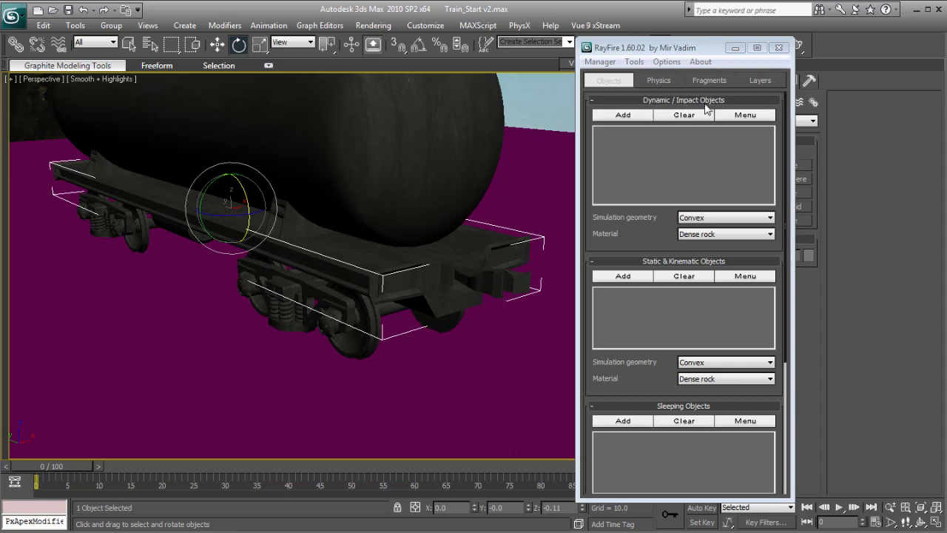
{"action": "left_click", "coordinate": [622, 116]}
{"action": "left_click", "coordinate": [611, 135]}
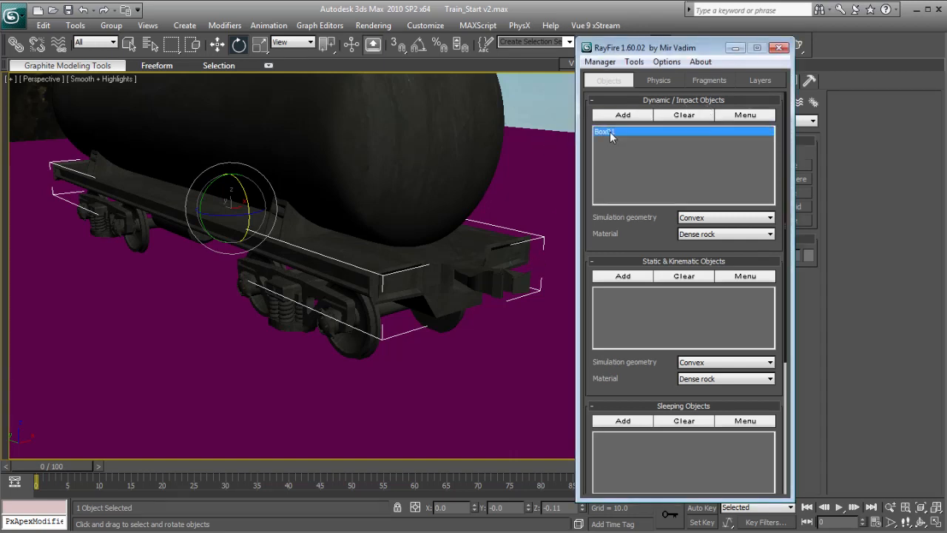
Step: Fragment the flatbed frame using the Voronoi - Uniform type with 25 iterations
{"action": "left_click", "coordinate": [723, 85]}
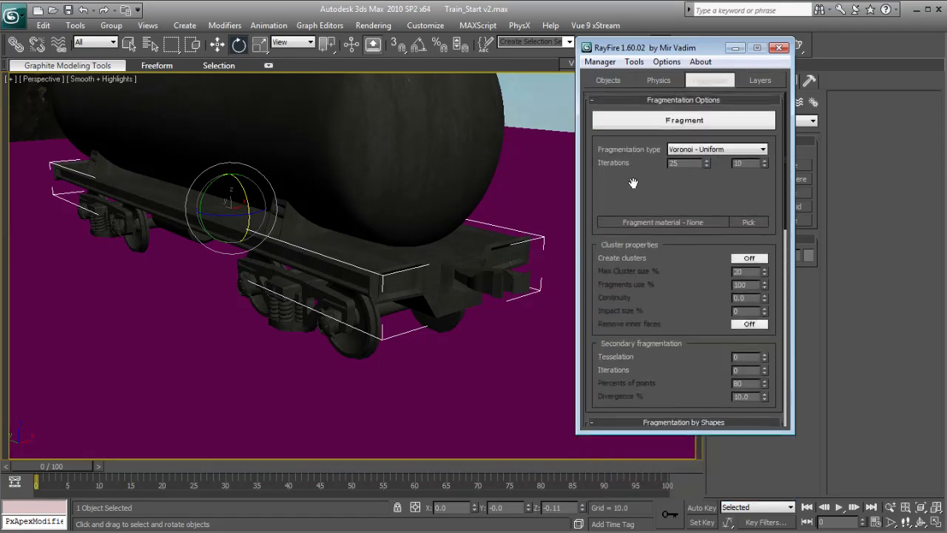
{"action": "left_click", "coordinate": [715, 150]}
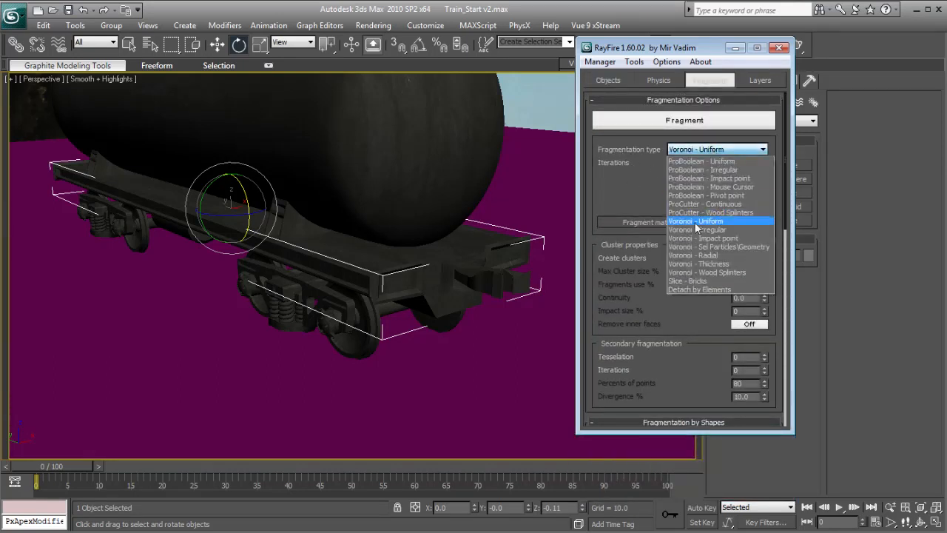
{"action": "left_click", "coordinate": [725, 222]}
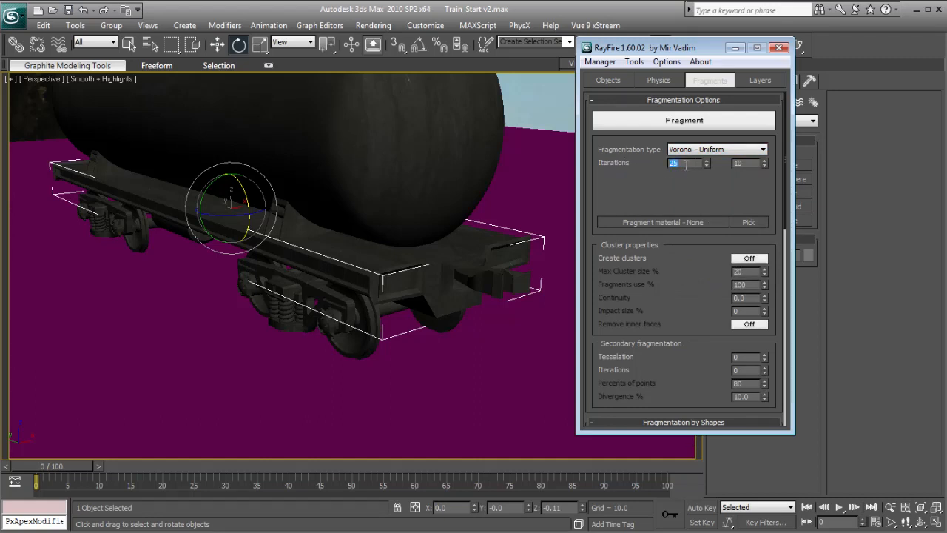
{"action": "left_click", "coordinate": [675, 122]}
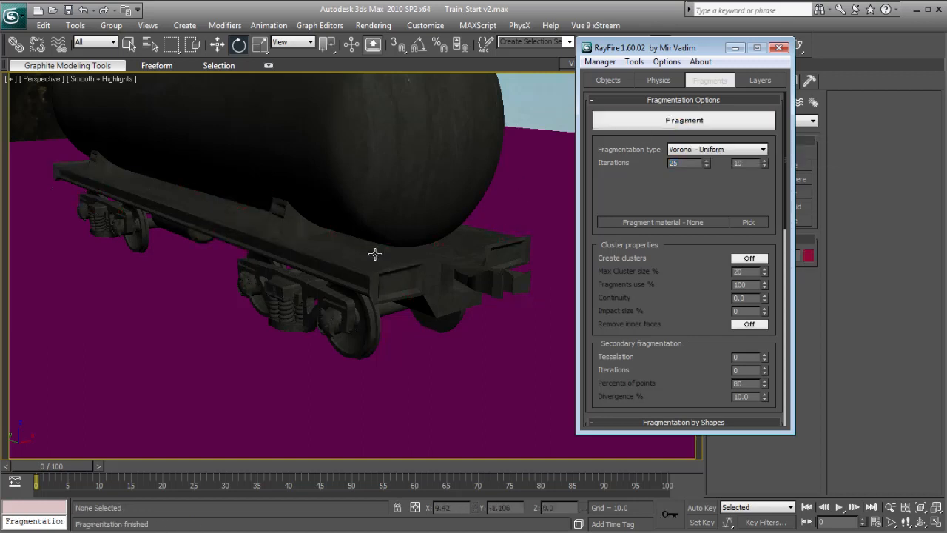
Step: Examine individual flatbed fragments in wireframe and shaded display, and show edged faces on the model
{"action": "left_click", "coordinate": [354, 265]}
{"action": "key", "text": "F3"}
{"action": "key", "text": "F3"}
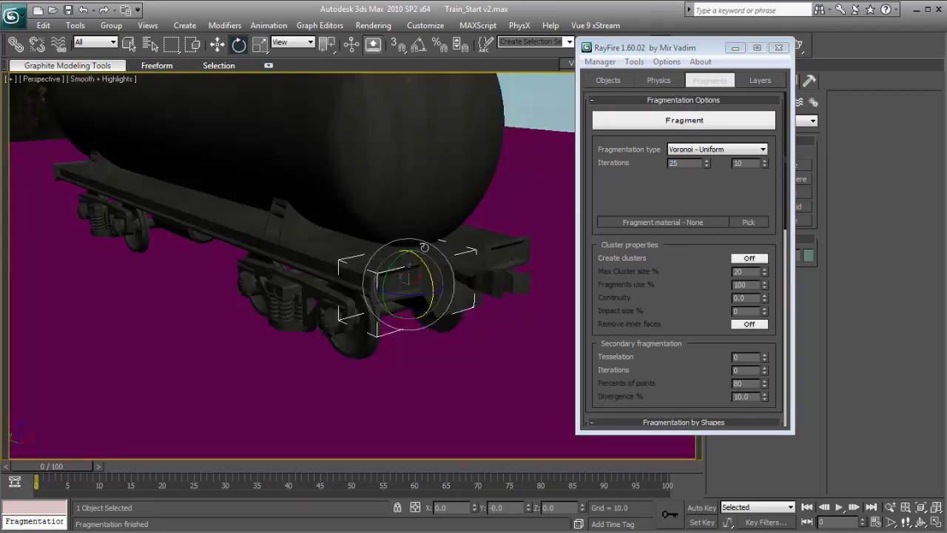
{"action": "middle_click_drag", "start_coordinate": [285, 260], "coordinate": [307, 254], "text": "alt"}
{"action": "left_click", "coordinate": [200, 222]}
{"action": "key", "text": "F3"}
{"action": "key", "text": "F3"}
{"action": "key", "text": "F4"}
Step: Pull one flatbed fragment sideways out of the frame to expose the cut, and undo the move
{"action": "left_click", "coordinate": [333, 253]}
{"action": "right_click", "coordinate": [333, 253]}
{"action": "left_click", "coordinate": [348, 261]}
{"action": "left_click_drag", "start_coordinate": [331, 263], "coordinate": [142, 244]}
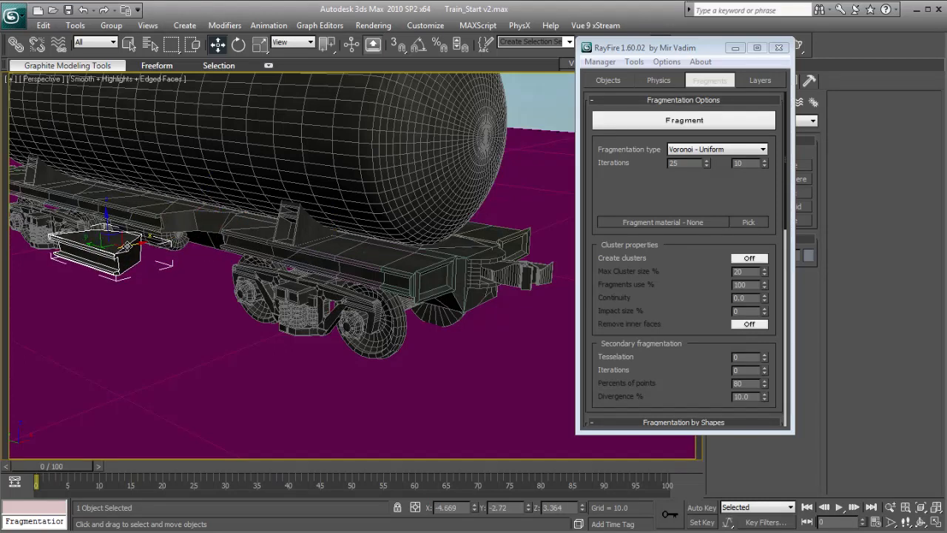
{"action": "key", "text": "ctrl+z"}
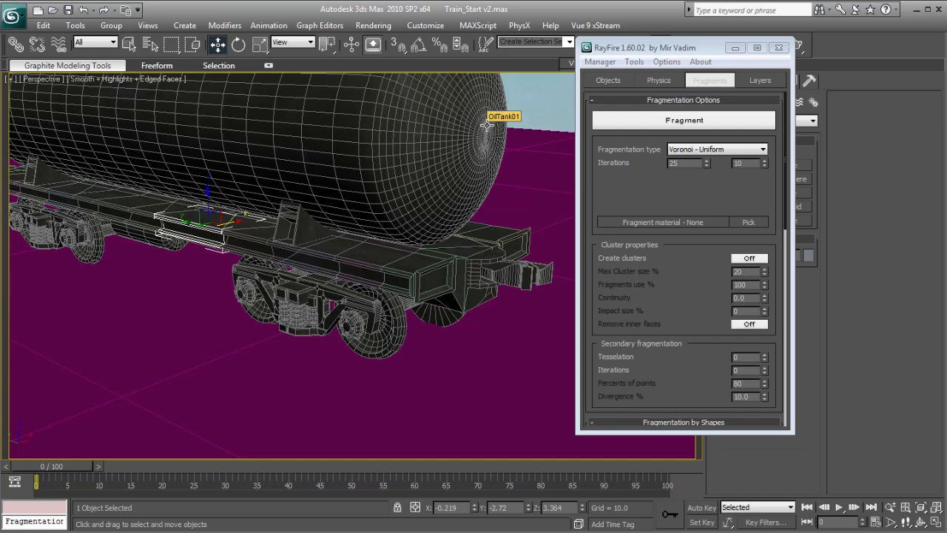
Step: Clear the flatbed fragments from the dynamic/impact objects and add the front wheel and axle set instead
{"action": "left_click", "coordinate": [534, 111]}
{"action": "middle_click_drag", "start_coordinate": [376, 246], "coordinate": [304, 230], "text": "alt"}
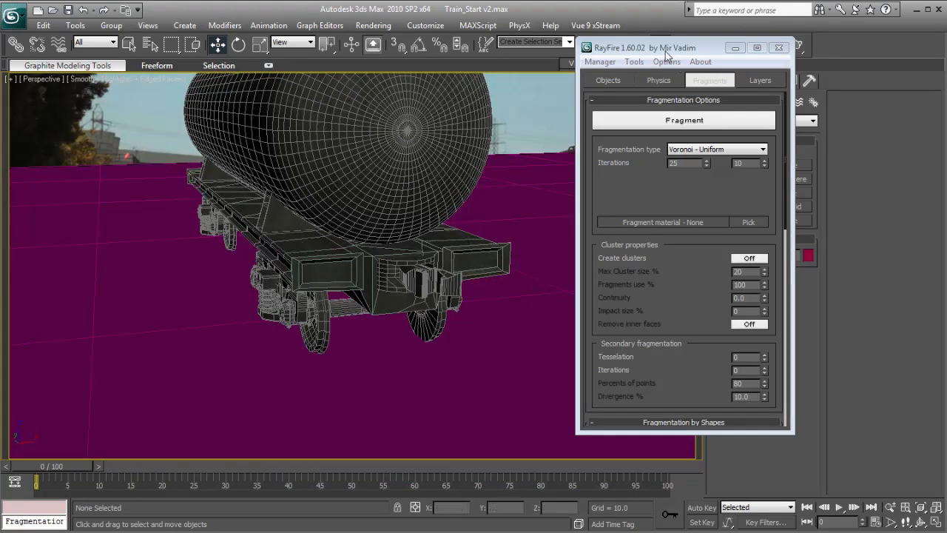
{"action": "left_click", "coordinate": [607, 80]}
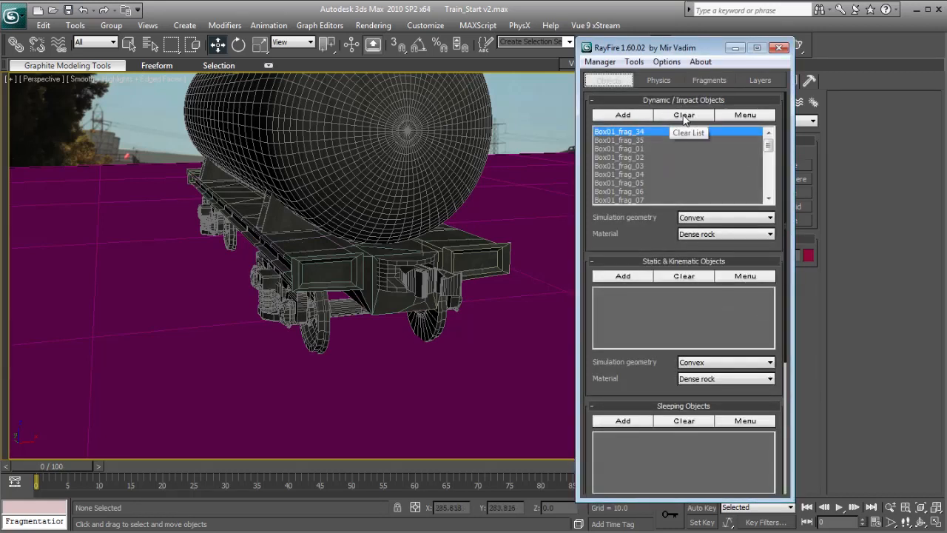
{"action": "left_click", "coordinate": [684, 117]}
{"action": "mouse_move", "coordinate": [370, 241]}
{"action": "middle_mouse_down", "text": "alt"}
{"action": "mouse_move", "coordinate": [348, 226]}
{"action": "mouse_move", "coordinate": [372, 239]}
{"action": "mouse_move", "coordinate": [361, 245]}
{"action": "middle_mouse_up", "text": "alt"}
{"action": "left_click", "coordinate": [355, 301]}
{"action": "left_click", "coordinate": [623, 115]}
Step: Fragment the wheel and axle set using Voronoi - Uniform with 4 iterations
{"action": "left_click", "coordinate": [709, 80]}
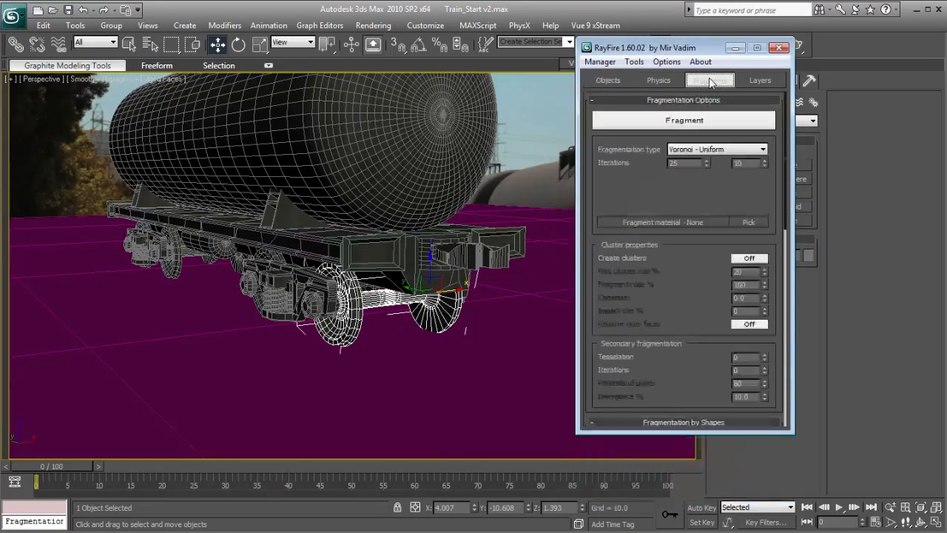
{"action": "left_click", "coordinate": [693, 162]}
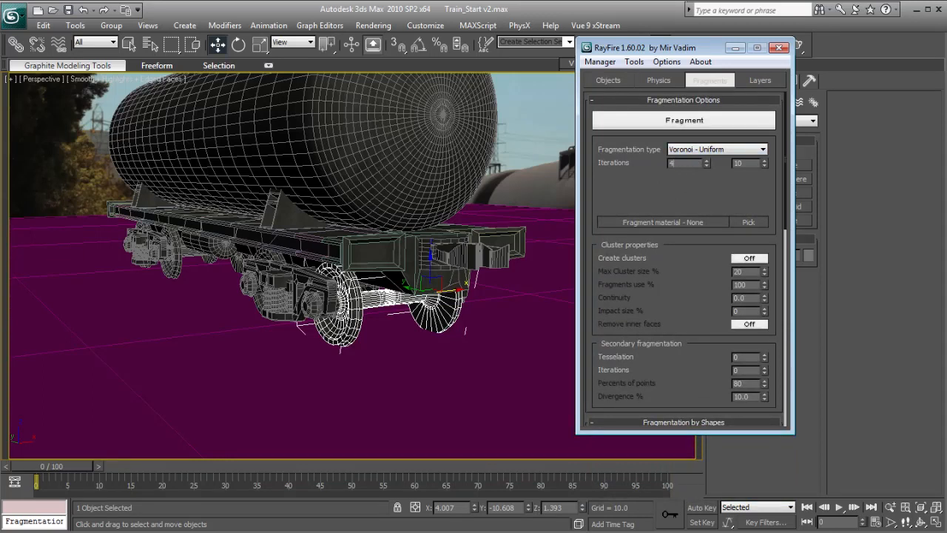
{"action": "left_click", "coordinate": [678, 123]}
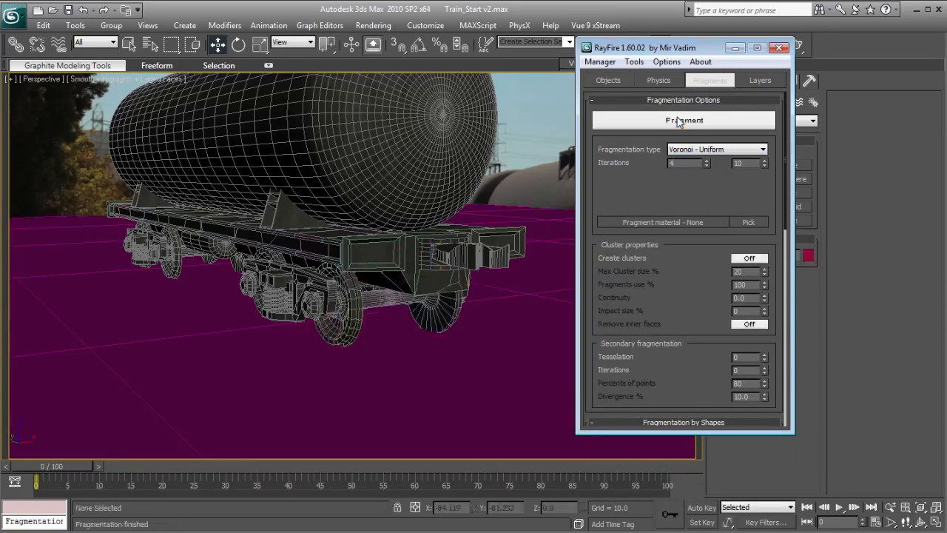
Step: Try moving one of the front wheel's fragments and cancel the move
{"action": "left_click", "coordinate": [349, 317]}
{"action": "left_click", "coordinate": [345, 309]}
{"action": "mouse_move", "coordinate": [336, 264]}
{"action": "left_mouse_down"}
{"action": "mouse_move", "coordinate": [333, 241]}
{"action": "mouse_move", "coordinate": [330, 281]}
{"action": "left_mouse_up"}
{"action": "right_click", "coordinate": [329, 282]}
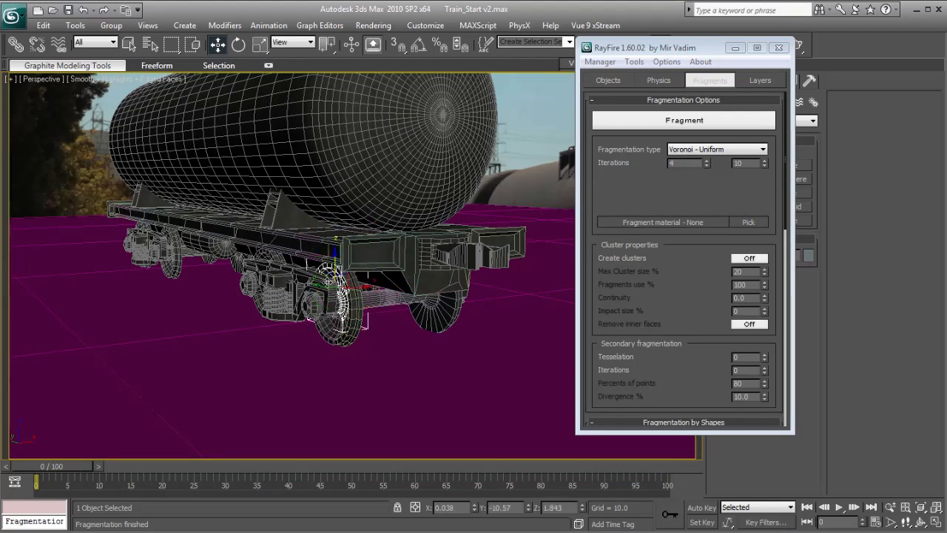
Step: Clear the wheel fragments from the dynamic/impact objects list and deselect everything in the scene
{"action": "left_click", "coordinate": [608, 80]}
{"action": "left_click", "coordinate": [685, 117]}
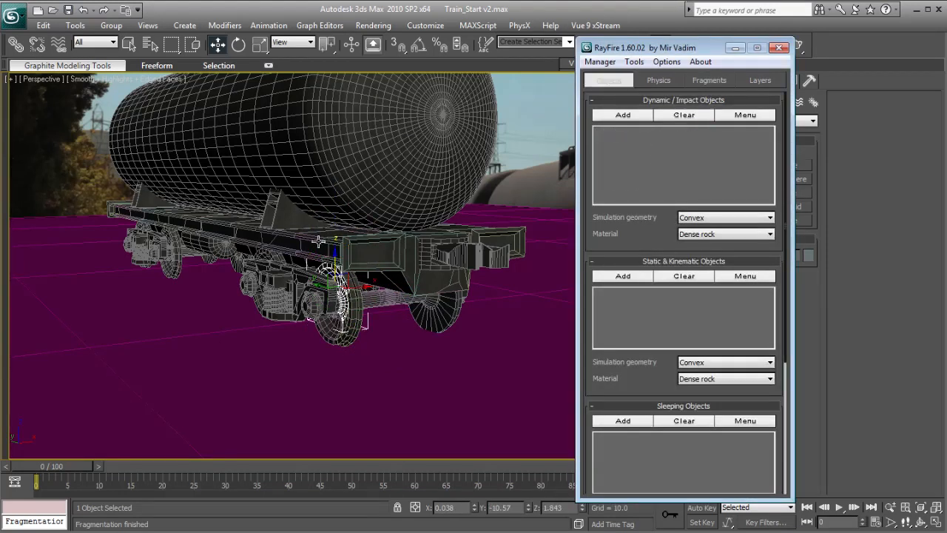
{"action": "left_click", "coordinate": [545, 143]}
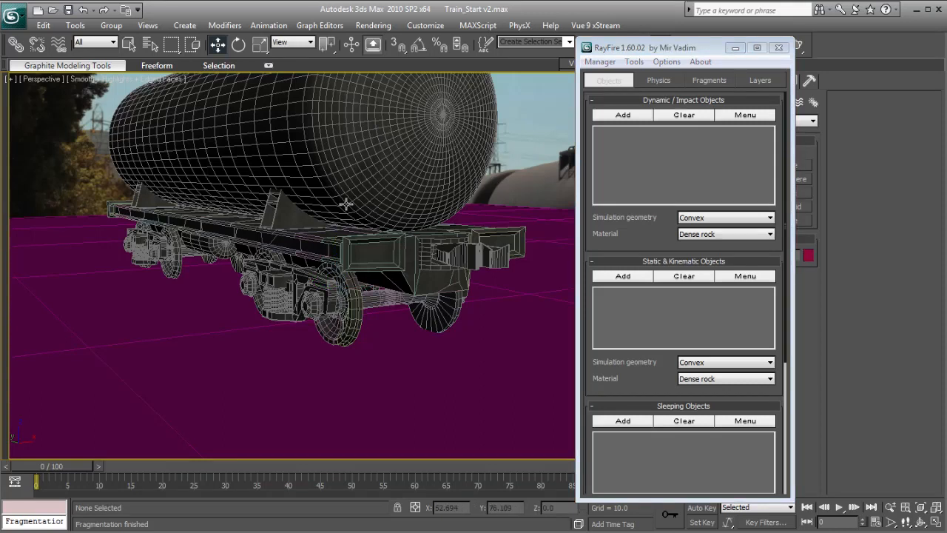
Step: Minimize the RayFire floater and add an Edit Poly modifier to the oil tank
{"action": "left_click", "coordinate": [267, 125]}
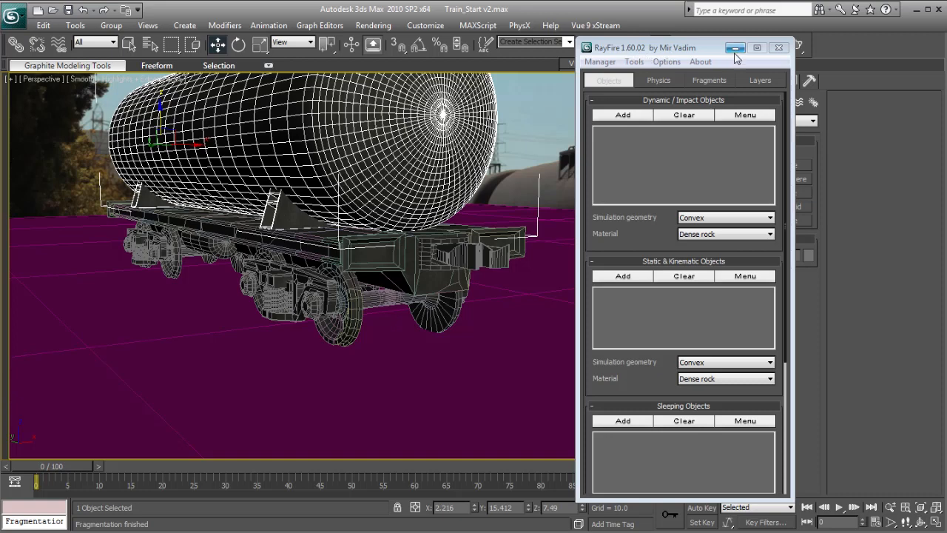
{"action": "left_click", "coordinate": [736, 48]}
{"action": "left_click", "coordinate": [541, 130]}
{"action": "middle_click_drag", "start_coordinate": [288, 205], "coordinate": [326, 251]}
{"action": "scroll", "coordinate": [330, 256], "scroll_direction": "down", "scroll_amount": 3}
{"action": "middle_click_drag", "start_coordinate": [384, 252], "coordinate": [338, 197], "text": "alt"}
{"action": "left_click", "coordinate": [340, 194]}
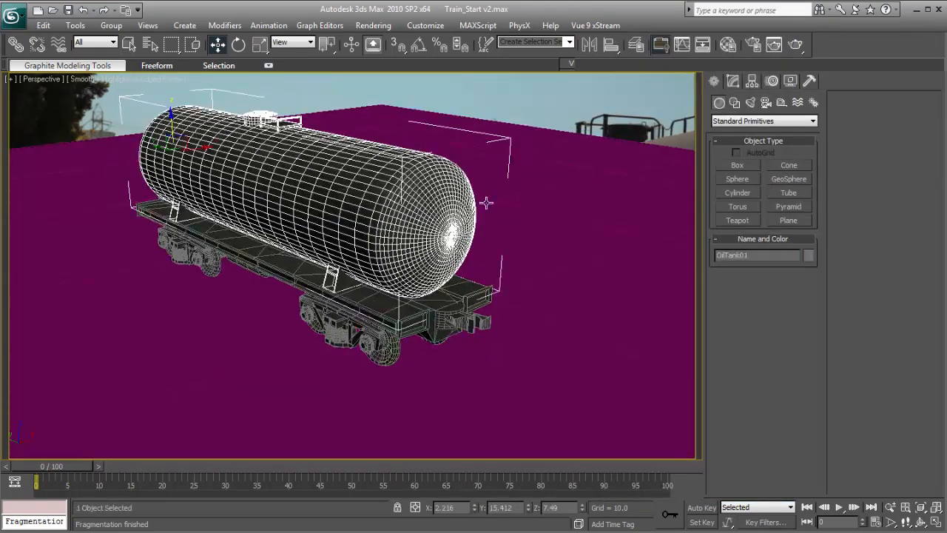
{"action": "left_click", "coordinate": [733, 81]}
{"action": "left_click", "coordinate": [766, 114]}
{"action": "left_click", "coordinate": [766, 113]}
{"action": "left_click", "coordinate": [748, 116]}
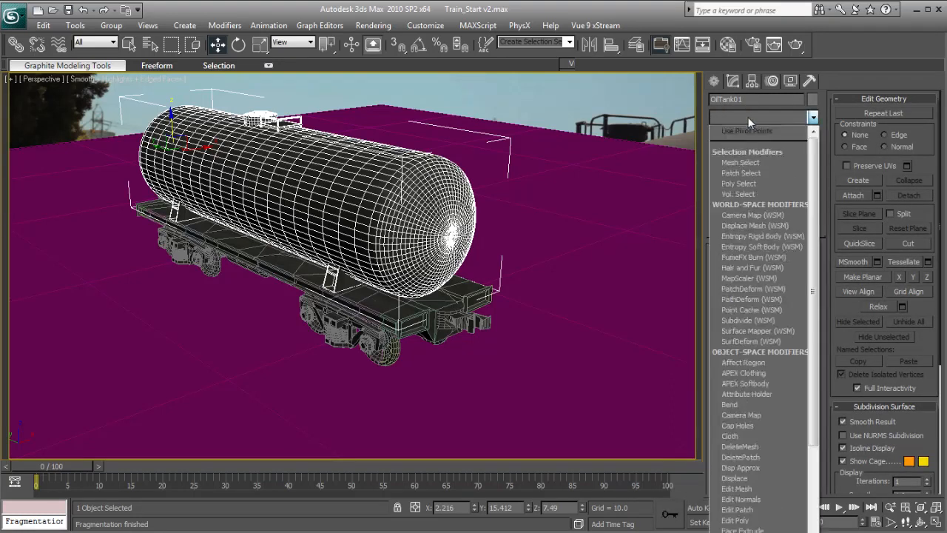
{"action": "left_click", "coordinate": [736, 521]}
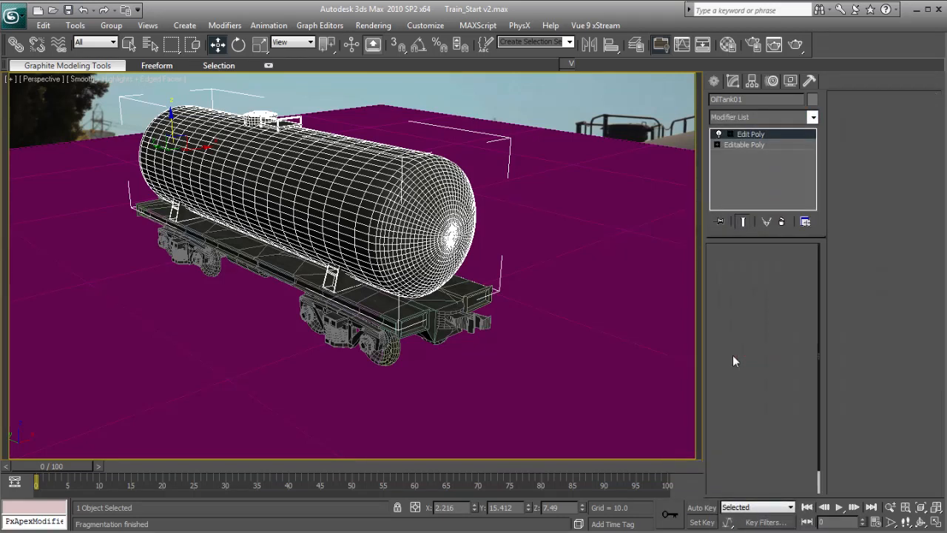
Step: Select vertices on the tank's upper side and enable soft selection with falloff 3.4 and pinch 0.43
{"action": "left_click", "coordinate": [288, 168]}
{"action": "left_click", "coordinate": [880, 99]}
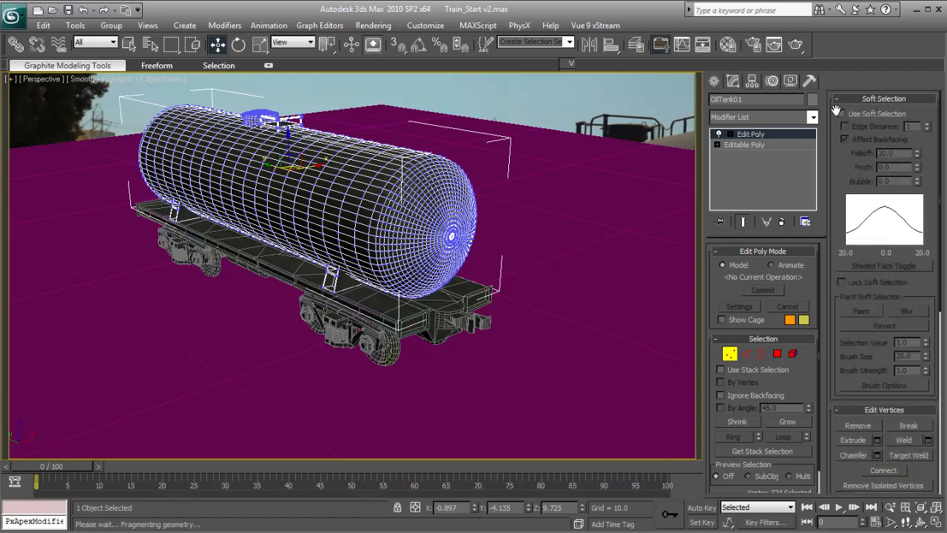
{"action": "left_click", "coordinate": [841, 113]}
{"action": "mouse_move", "coordinate": [918, 153]}
{"action": "left_mouse_down"}
{"action": "mouse_move", "coordinate": [911, 212]}
{"action": "mouse_move", "coordinate": [914, 135]}
{"action": "mouse_move", "coordinate": [915, 144]}
{"action": "left_mouse_up"}
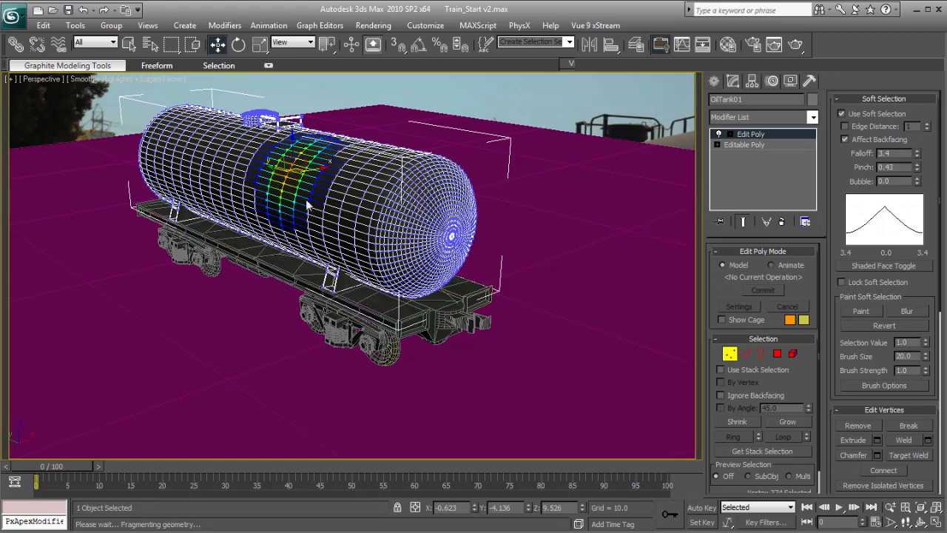
Step: Dent the tank's upper side and the opposite upper corner of its end by pushing soft-selected vertices inward
{"action": "scroll", "coordinate": [307, 205], "scroll_direction": "up", "scroll_amount": 5}
{"action": "left_click_drag", "start_coordinate": [318, 167], "coordinate": [304, 157]}
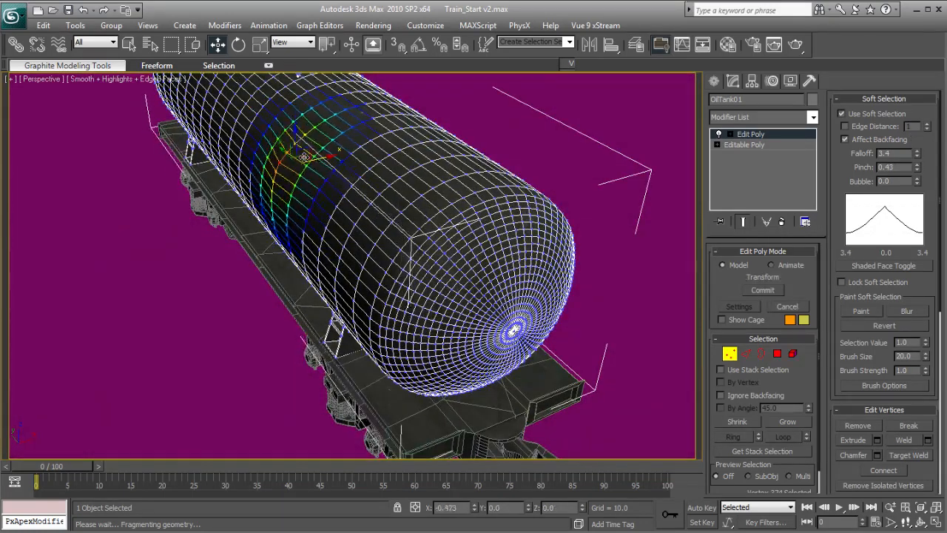
{"action": "middle_click_drag", "start_coordinate": [304, 157], "coordinate": [412, 228], "text": "alt"}
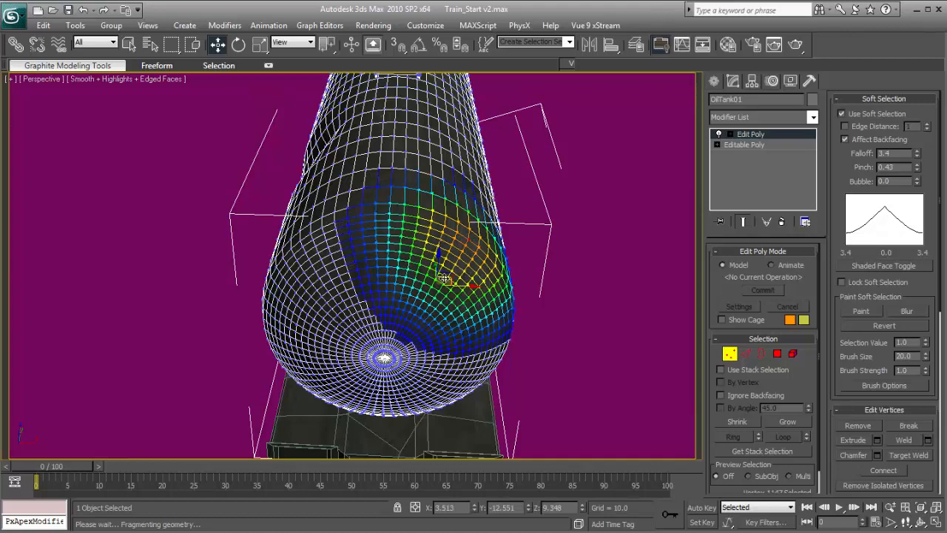
{"action": "middle_click_drag", "start_coordinate": [449, 277], "coordinate": [180, 241], "text": "alt"}
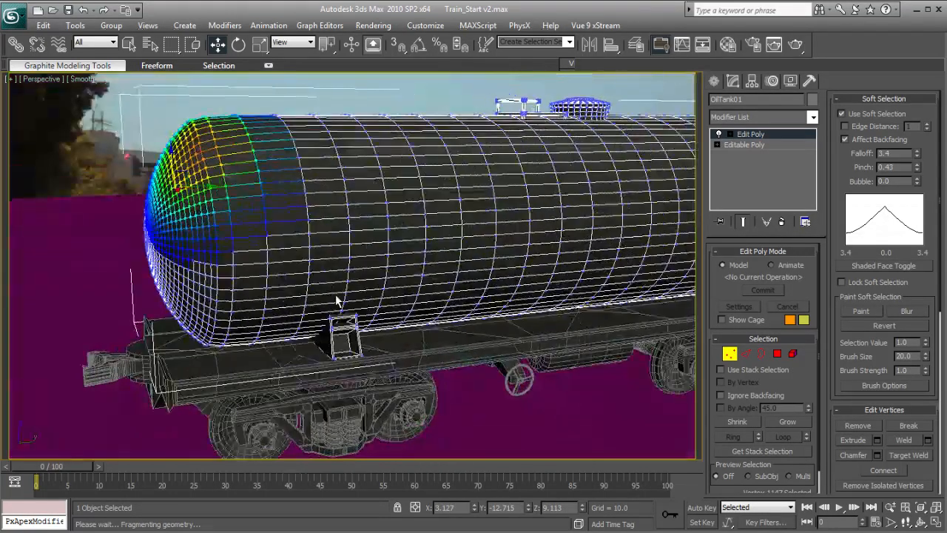
Step: Push the centre of the tank's end cap inward with soft-selected vertices and save the scene
{"action": "left_click", "coordinate": [157, 235]}
{"action": "left_click_drag", "start_coordinate": [194, 231], "coordinate": [214, 235]}
{"action": "key", "text": "ctrl+s"}
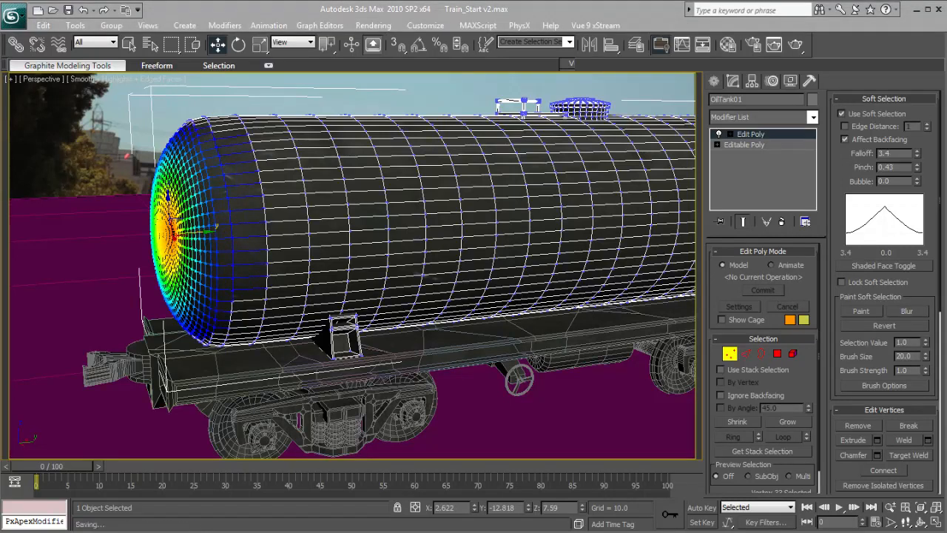
Step: Scrub through the train_smash_Scene reference video to examine the explosion and the tank car impact
{"action": "key", "text": "alt+Tab"}
{"action": "left_click_drag", "start_coordinate": [645, 428], "coordinate": [609, 430]}
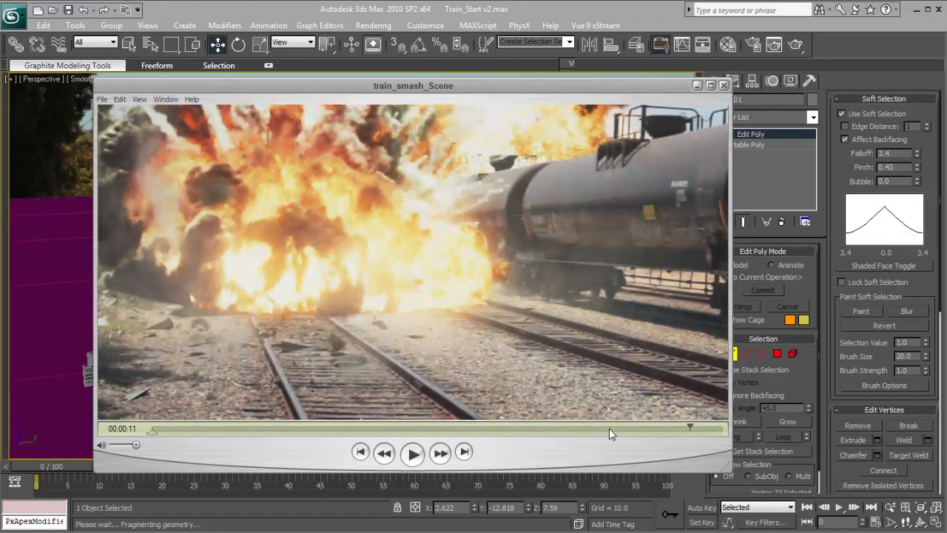
{"action": "left_click", "coordinate": [515, 7]}
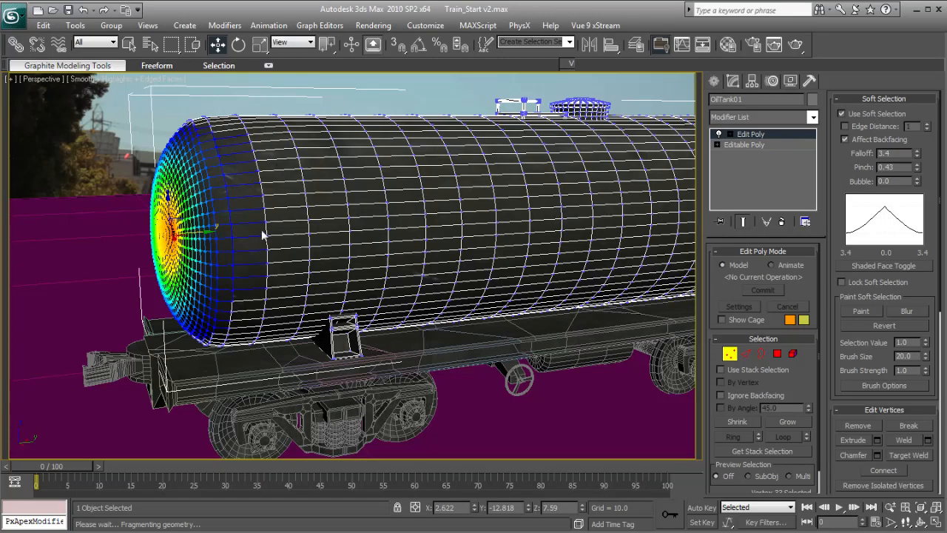
Step: Reduce the soft selection falloff to 1.904 and dent part of the tank's end cap inward
{"action": "middle_click_drag", "start_coordinate": [442, 267], "coordinate": [517, 271], "text": "alt"}
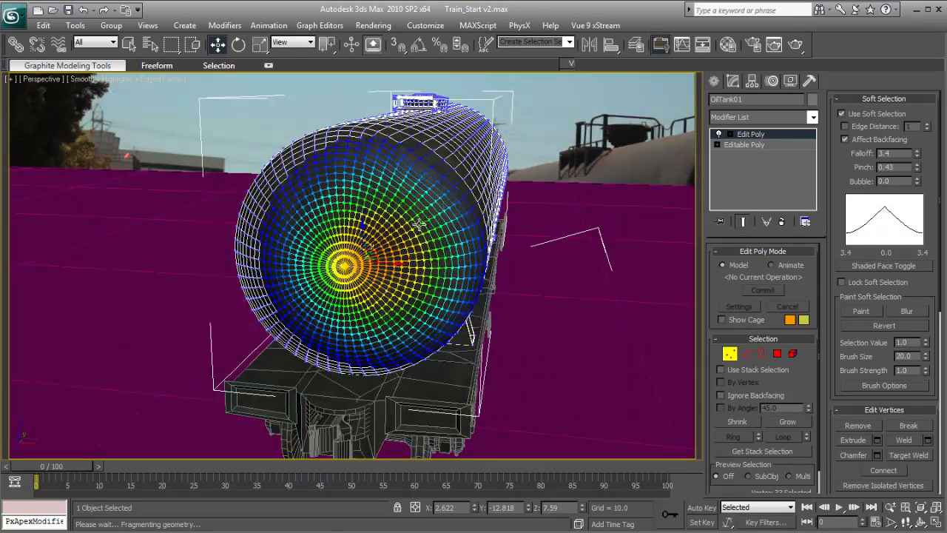
{"action": "left_click_drag", "start_coordinate": [916, 153], "coordinate": [916, 177]}
{"action": "middle_click_drag", "start_coordinate": [511, 271], "coordinate": [434, 269], "text": "alt"}
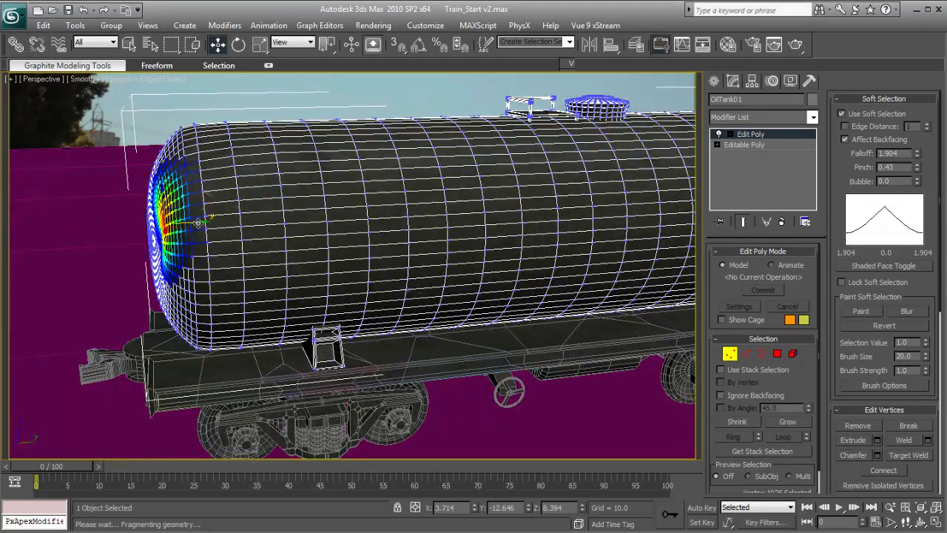
{"action": "middle_click_drag", "start_coordinate": [199, 222], "coordinate": [176, 247], "text": "alt"}
Step: Select a vertex on the tank's side, set the falloff to 3.218 and push that area inward
{"action": "left_click", "coordinate": [373, 204]}
{"action": "left_click_drag", "start_coordinate": [917, 153], "coordinate": [917, 145]}
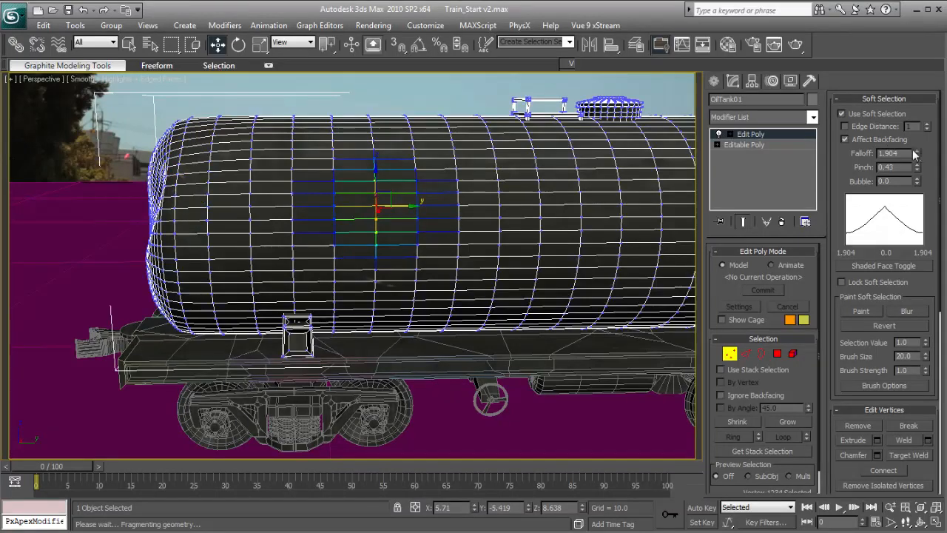
{"action": "middle_click_drag", "start_coordinate": [444, 217], "coordinate": [497, 290], "text": "alt"}
{"action": "left_click_drag", "start_coordinate": [498, 240], "coordinate": [472, 227]}
Step: Dent the tank's side beyond the hatch and the rounded shoulder of its other end with soft-selected vertices
{"action": "mouse_move", "coordinate": [636, 244]}
{"action": "middle_mouse_down", "text": "alt"}
{"action": "mouse_move", "coordinate": [587, 222]}
{"action": "mouse_move", "coordinate": [380, 275]}
{"action": "middle_mouse_up", "text": "alt"}
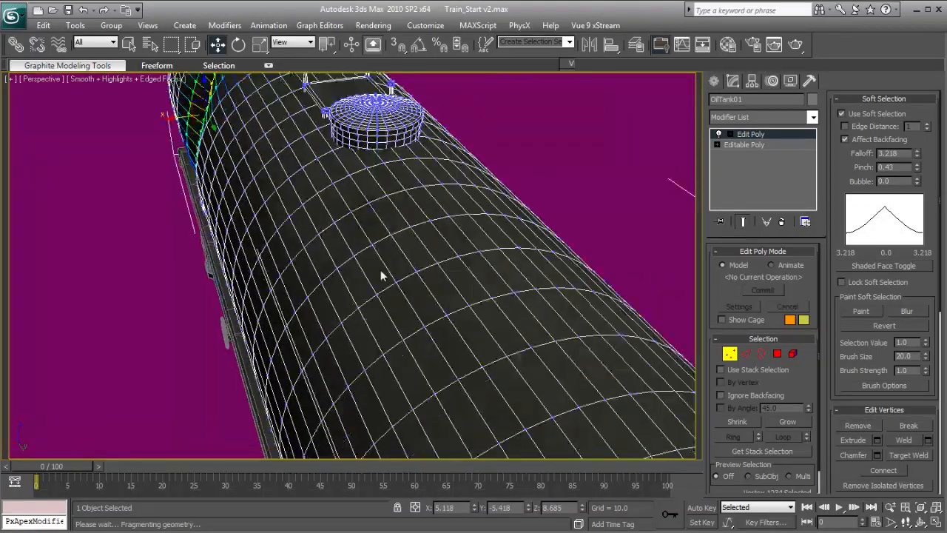
{"action": "left_click", "coordinate": [274, 293]}
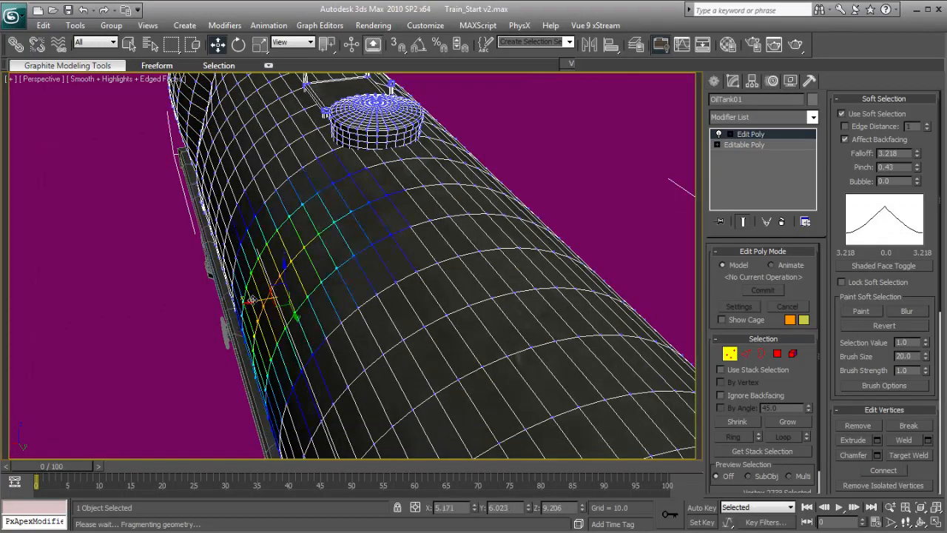
{"action": "middle_click_drag", "start_coordinate": [250, 299], "coordinate": [438, 235], "text": "alt"}
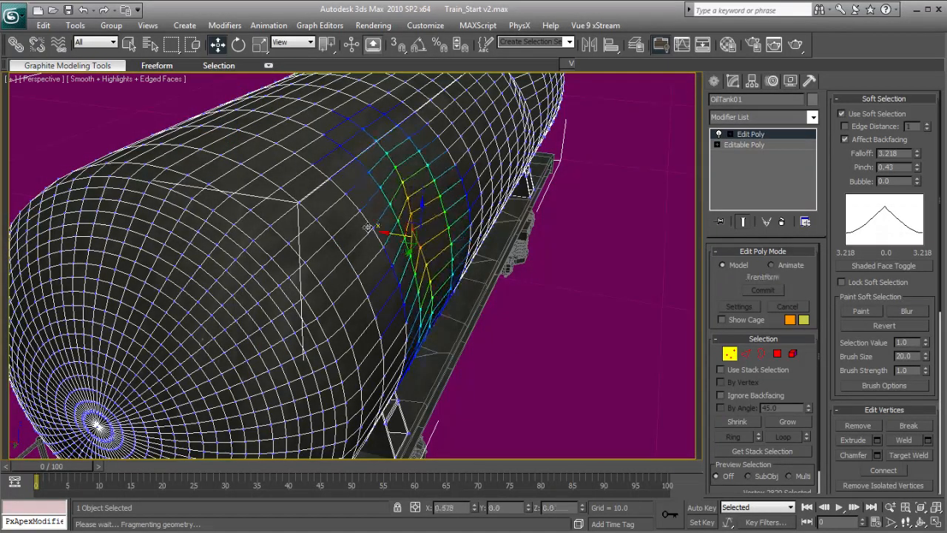
{"action": "left_click", "coordinate": [178, 358]}
{"action": "left_click_drag", "start_coordinate": [171, 348], "coordinate": [200, 337]}
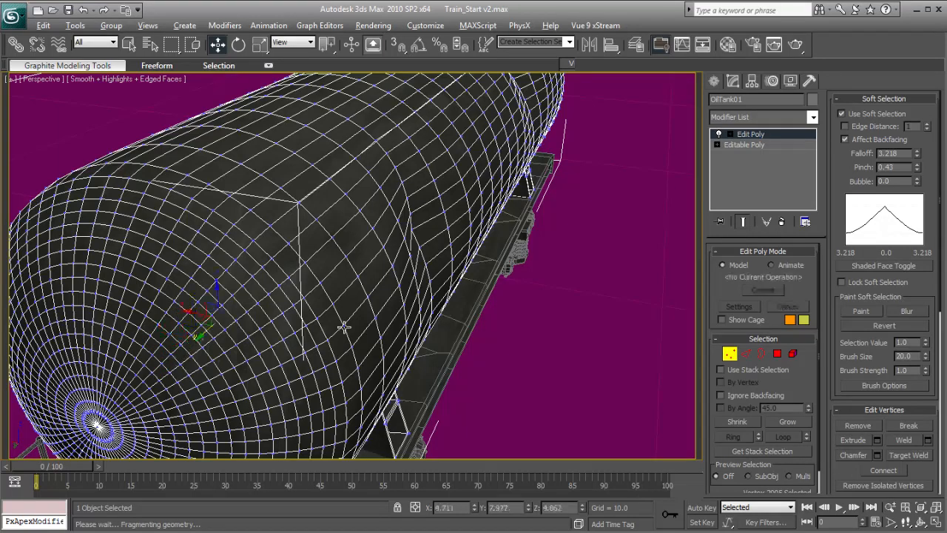
Step: Deform the tank's end shoulder, its top beside the hatch and the middle of its side by moving soft-selected vertices
{"action": "middle_click_drag", "start_coordinate": [200, 337], "coordinate": [313, 330], "text": "alt"}
{"action": "scroll", "coordinate": [376, 236], "scroll_direction": "down", "scroll_amount": 5}
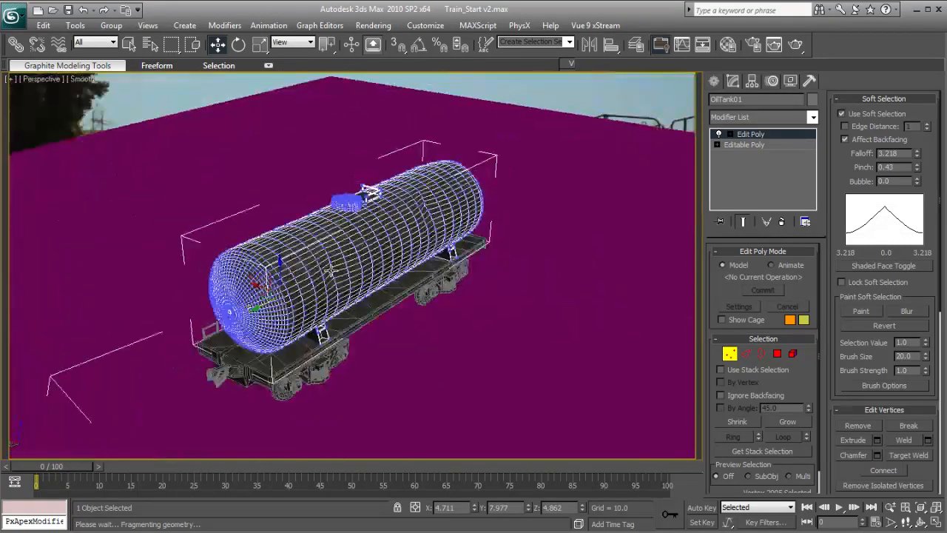
{"action": "middle_click_drag", "start_coordinate": [376, 237], "coordinate": [444, 253], "text": "alt"}
{"action": "left_click", "coordinate": [519, 250]}
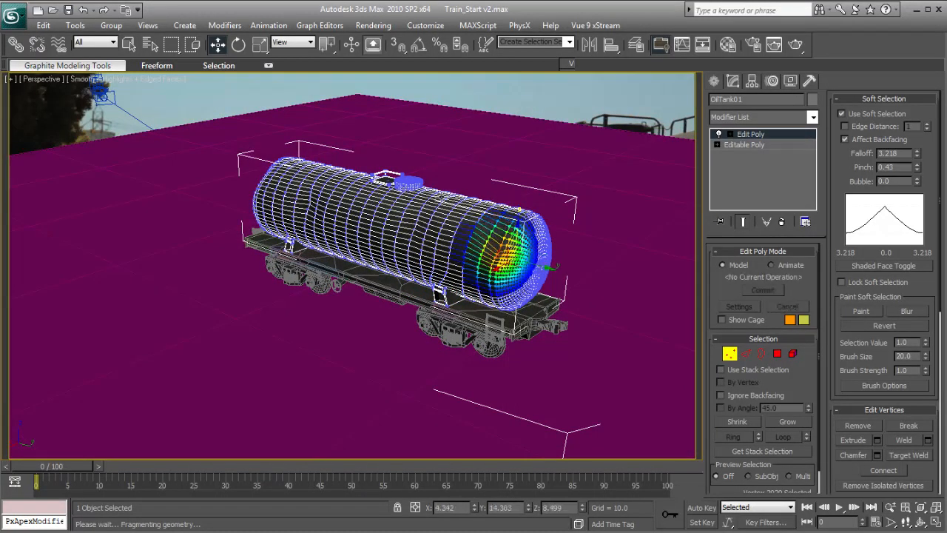
{"action": "left_click", "coordinate": [433, 190]}
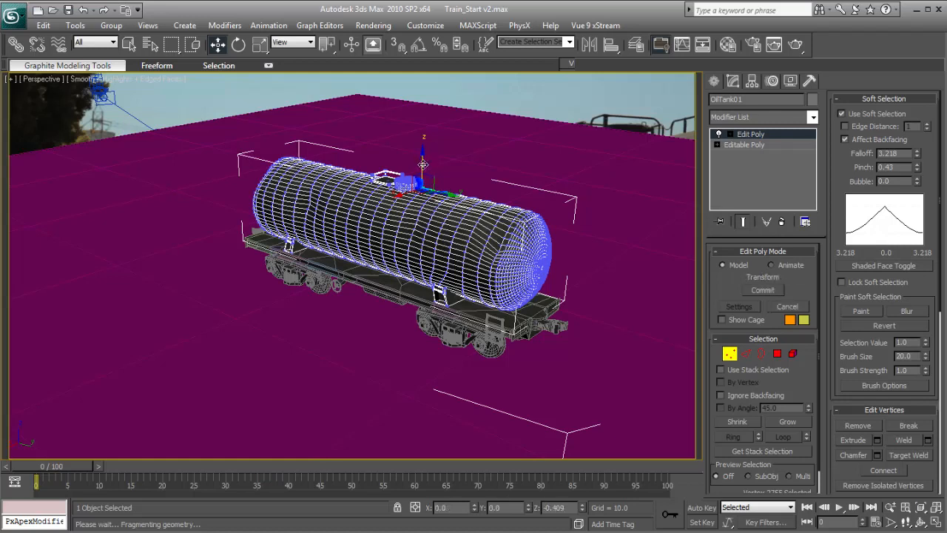
{"action": "left_click", "coordinate": [358, 236]}
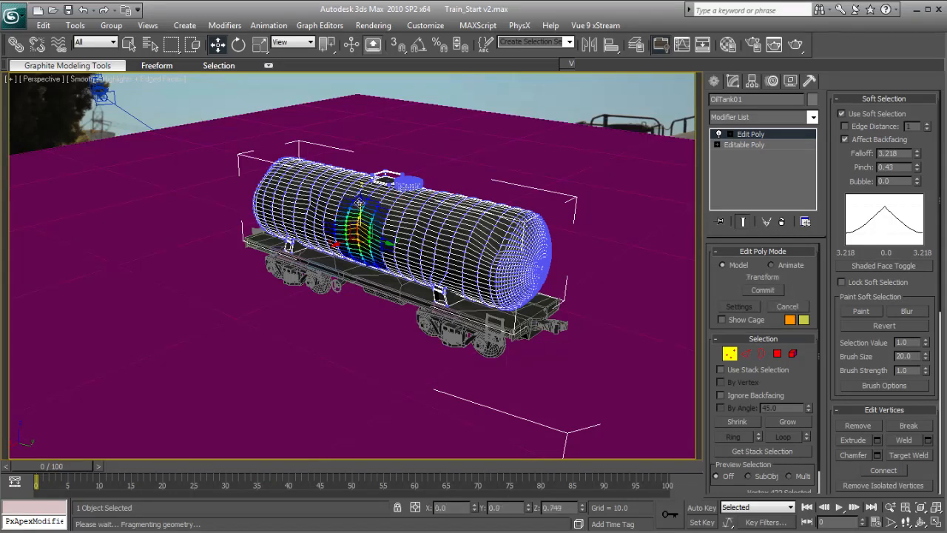
{"action": "left_click", "coordinate": [359, 227]}
Step: Leave vertex editing and isolate the oil tank from the rest of the scene
{"action": "left_click", "coordinate": [735, 355]}
{"action": "right_click", "coordinate": [390, 229]}
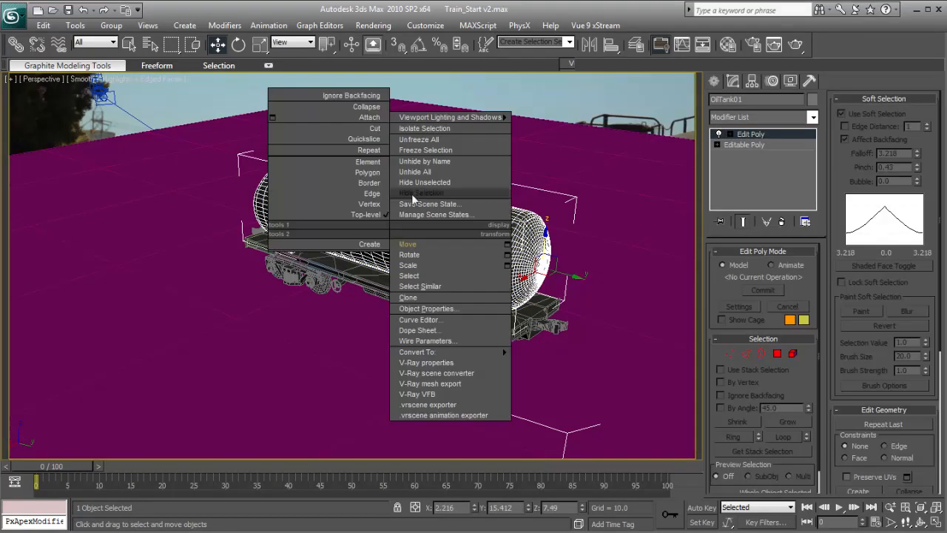
{"action": "left_click", "coordinate": [425, 129]}
Step: Select vertices on the tank's underside between the two supports and push them up into the body
{"action": "middle_click_drag", "start_coordinate": [447, 296], "coordinate": [341, 244], "text": "alt"}
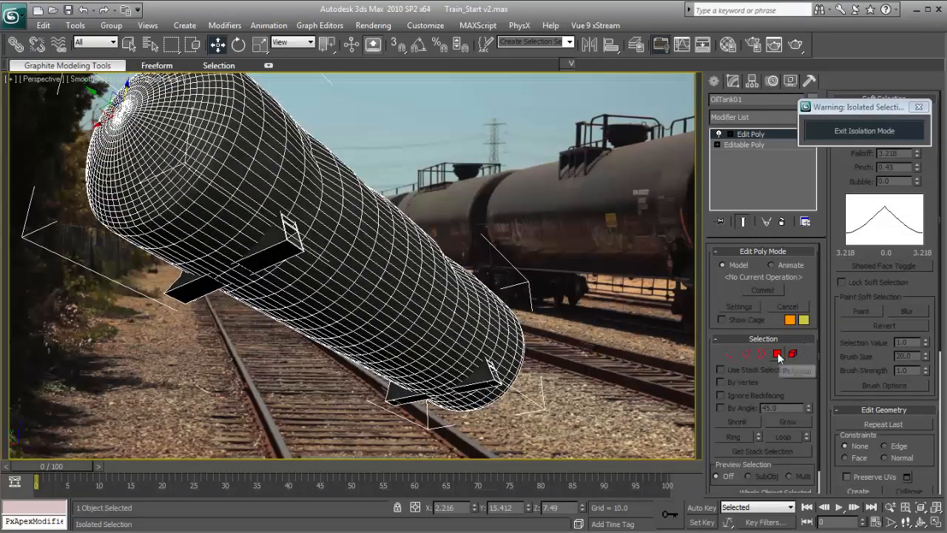
{"action": "left_click", "coordinate": [730, 353]}
{"action": "left_click", "coordinate": [331, 310]}
{"action": "left_click", "coordinate": [392, 345], "text": "ctrl"}
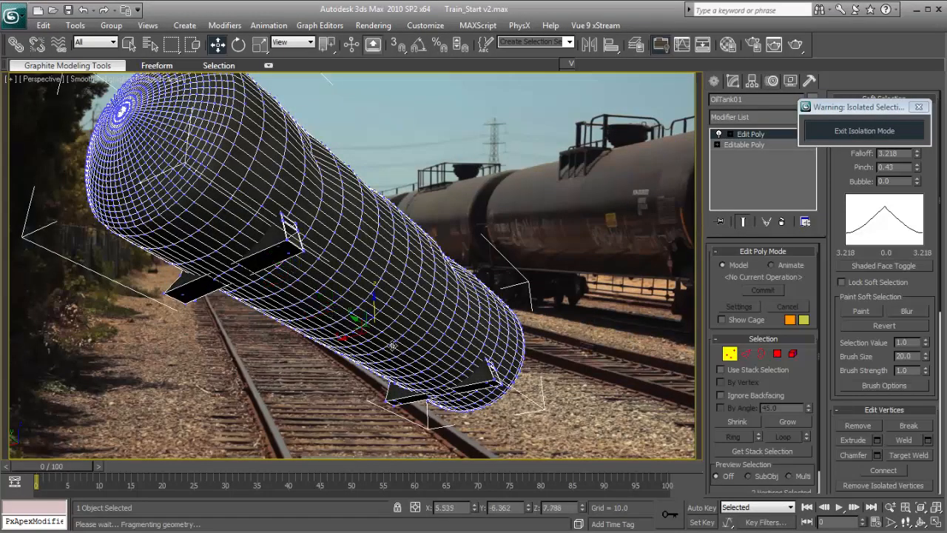
{"action": "left_click", "coordinate": [386, 326]}
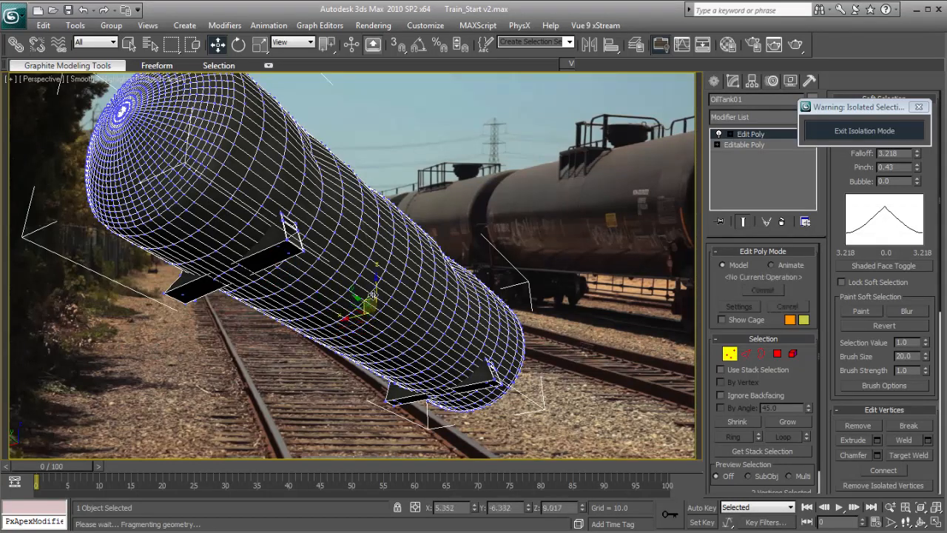
Step: Set the soft selection falloff to 3.99 and dent the tank's lower side beside the support bracket
{"action": "middle_click_drag", "start_coordinate": [392, 310], "coordinate": [323, 297], "text": "alt"}
{"action": "left_click", "coordinate": [271, 311]}
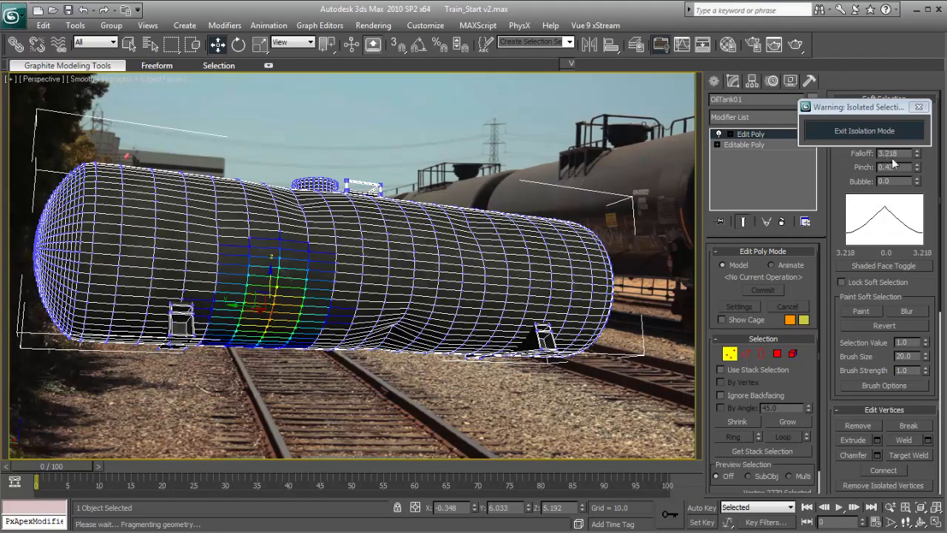
{"action": "left_click_drag", "start_coordinate": [871, 110], "coordinate": [839, 80]}
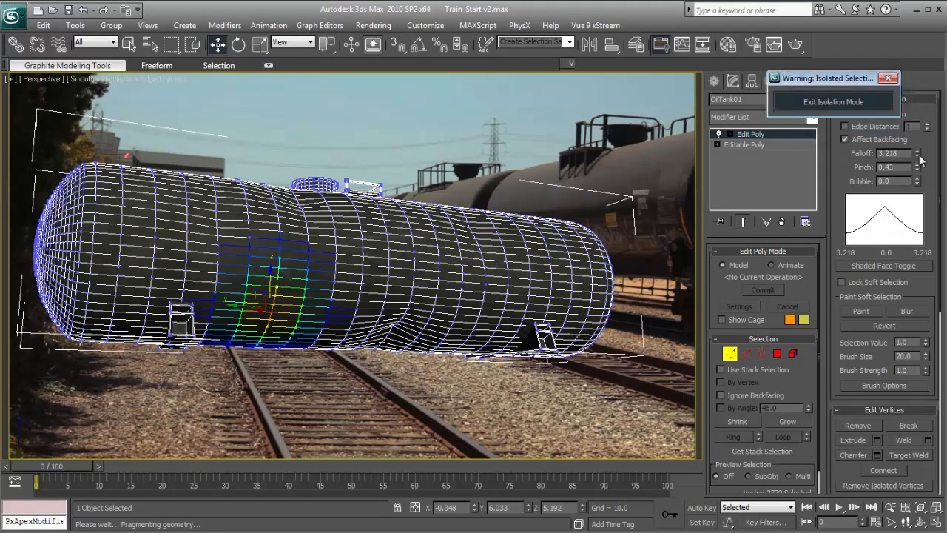
{"action": "left_click_drag", "start_coordinate": [917, 152], "coordinate": [918, 141]}
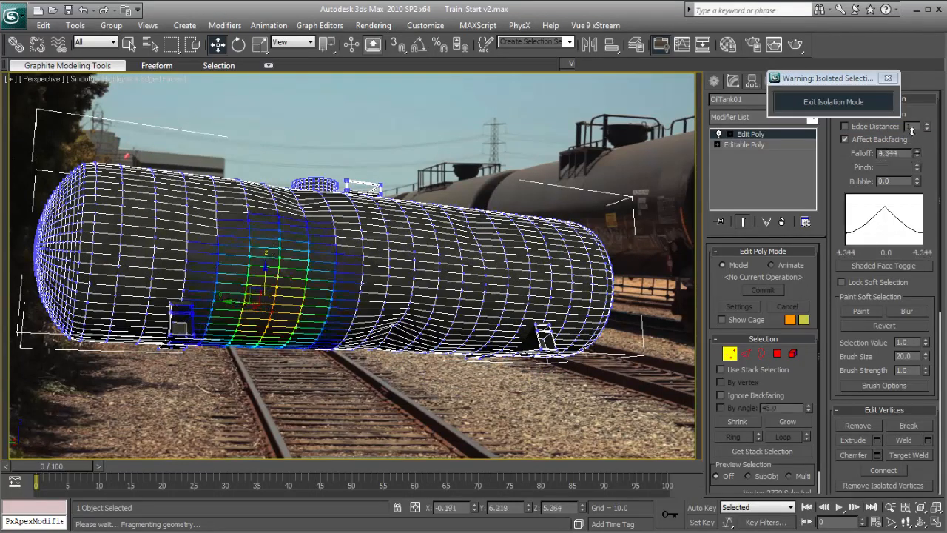
{"action": "middle_click_drag", "start_coordinate": [268, 273], "coordinate": [291, 302], "text": "alt"}
{"action": "left_click", "coordinate": [280, 278]}
{"action": "left_click_drag", "start_coordinate": [286, 289], "coordinate": [284, 254]}
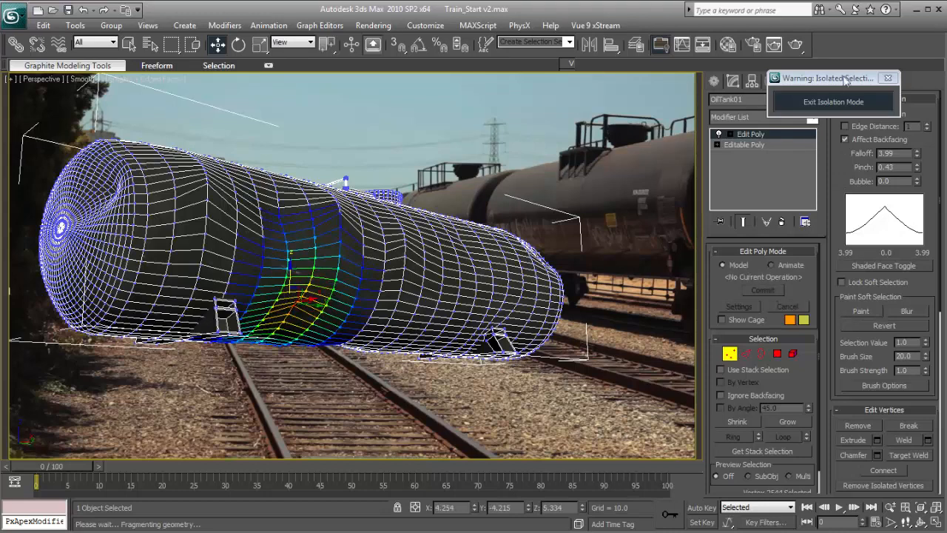
Step: Finish vertex editing, inspect the dented tank while it is deselected, and select it again
{"action": "left_click", "coordinate": [751, 134]}
{"action": "left_click", "coordinate": [570, 178]}
{"action": "middle_click_drag", "start_coordinate": [309, 278], "coordinate": [360, 266], "text": "alt"}
{"action": "left_click", "coordinate": [403, 257]}
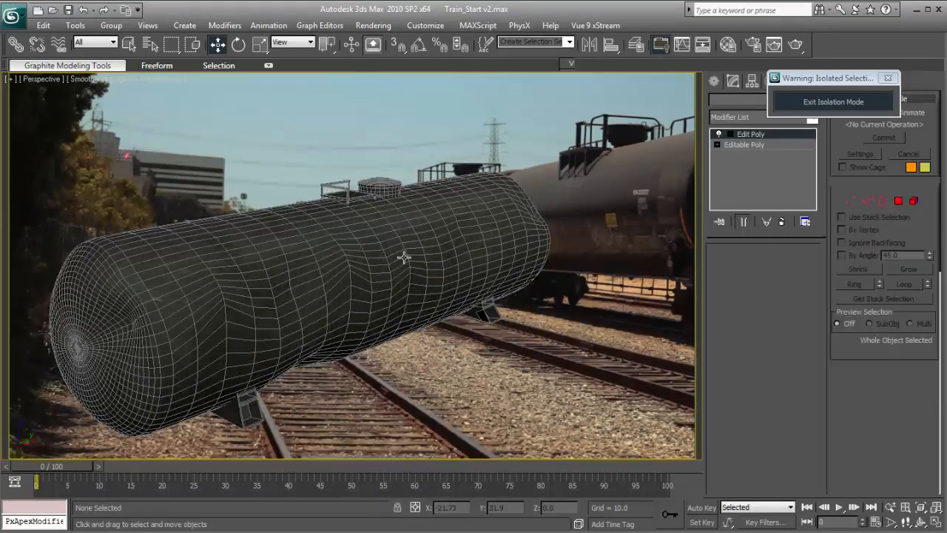
{"action": "left_click_drag", "start_coordinate": [808, 83], "coordinate": [836, 64]}
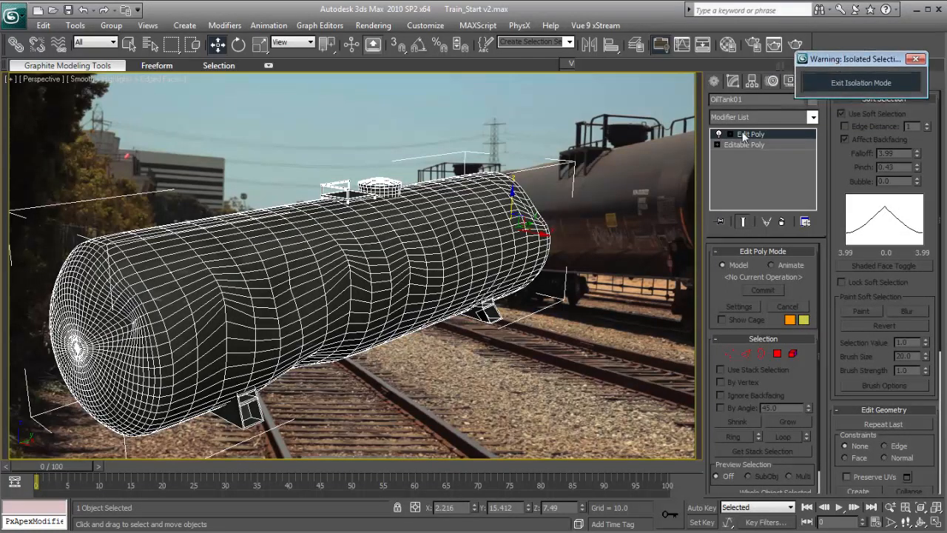
Step: Add a Subdivide modifier to the tank and set its size to 0.825
{"action": "left_click", "coordinate": [762, 121]}
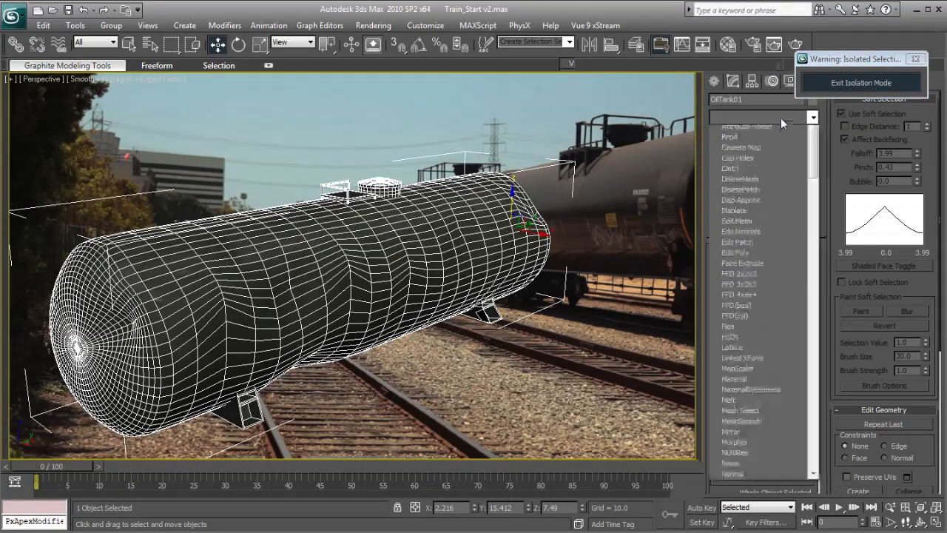
{"action": "scroll", "coordinate": [762, 296], "scroll_direction": "down", "scroll_amount": 15}
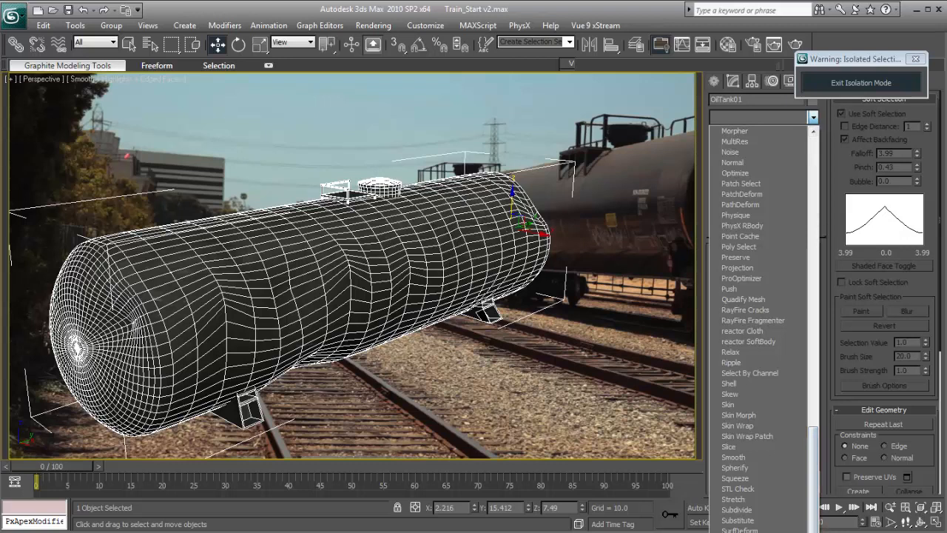
{"action": "left_click", "coordinate": [740, 510]}
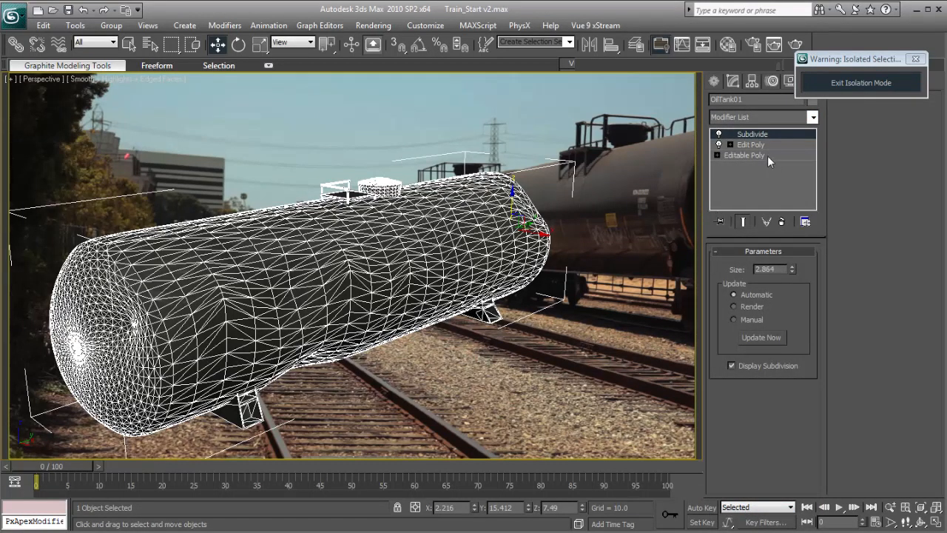
{"action": "type", "text": "2.5"}
{"action": "left_click_drag", "start_coordinate": [792, 272], "coordinate": [793, 313]}
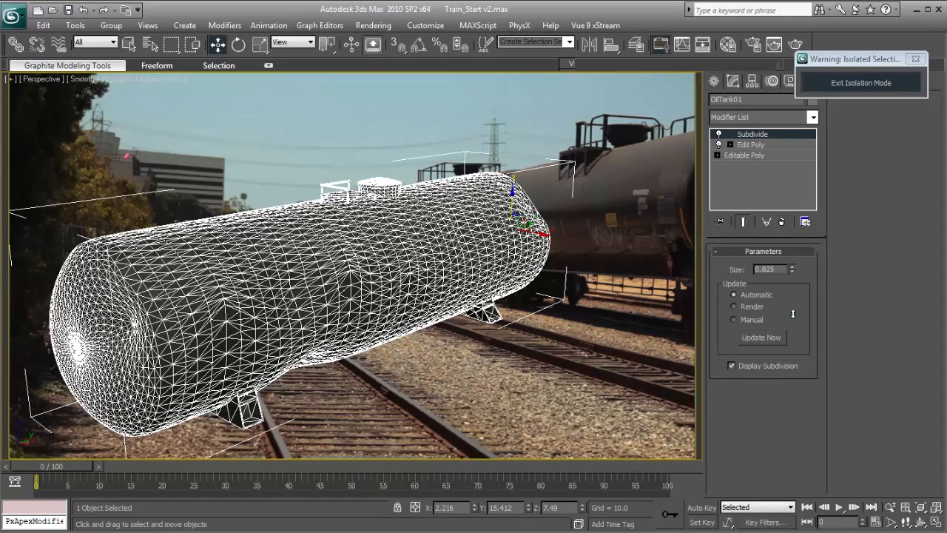
Step: Add another Edit Poly modifier above Subdivide and switch to polygon editing
{"action": "left_click", "coordinate": [749, 118]}
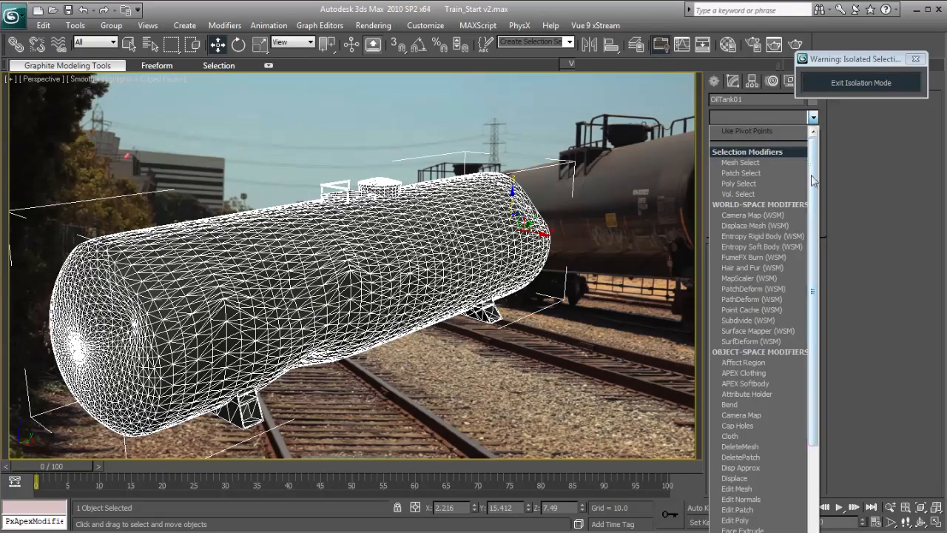
{"action": "left_click", "coordinate": [740, 521]}
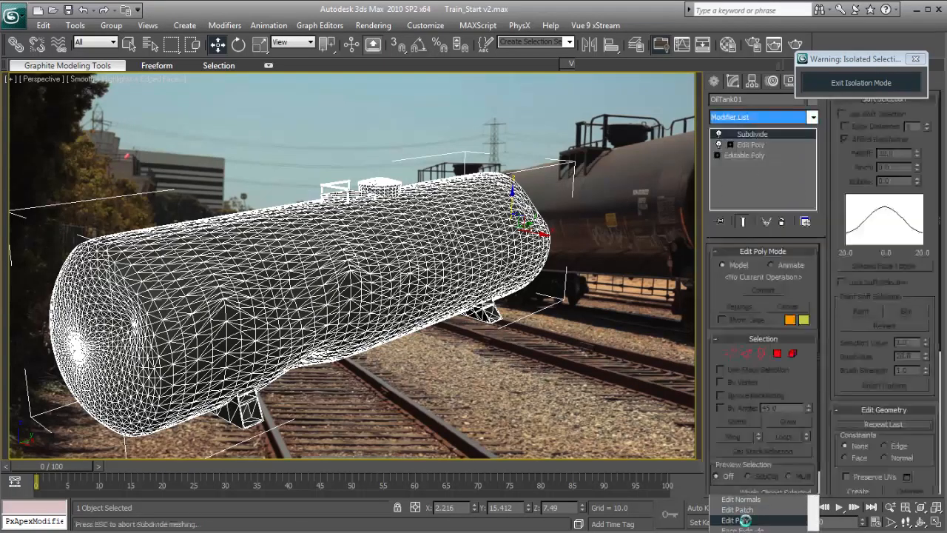
{"action": "left_click", "coordinate": [778, 354]}
Step: Delete a jagged diagonal patch of polygons from the tank's side to tear a hole in it
{"action": "middle_click_drag", "start_coordinate": [414, 325], "coordinate": [517, 301], "text": "alt"}
{"action": "left_click", "coordinate": [423, 302]}
{"action": "key", "text": "Delete"}
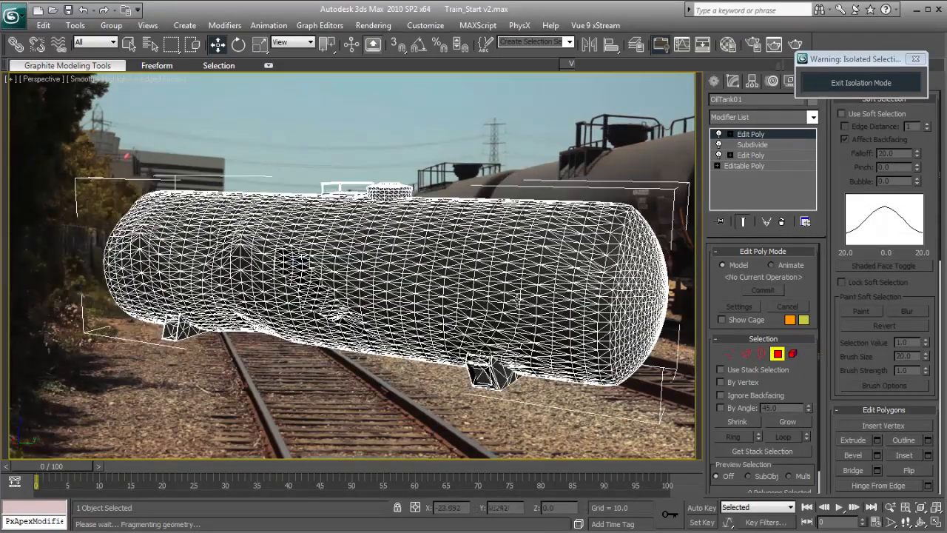
{"action": "middle_click_drag", "start_coordinate": [400, 275], "coordinate": [406, 252], "text": "alt"}
{"action": "scroll", "coordinate": [395, 300], "scroll_direction": "up", "scroll_amount": 4}
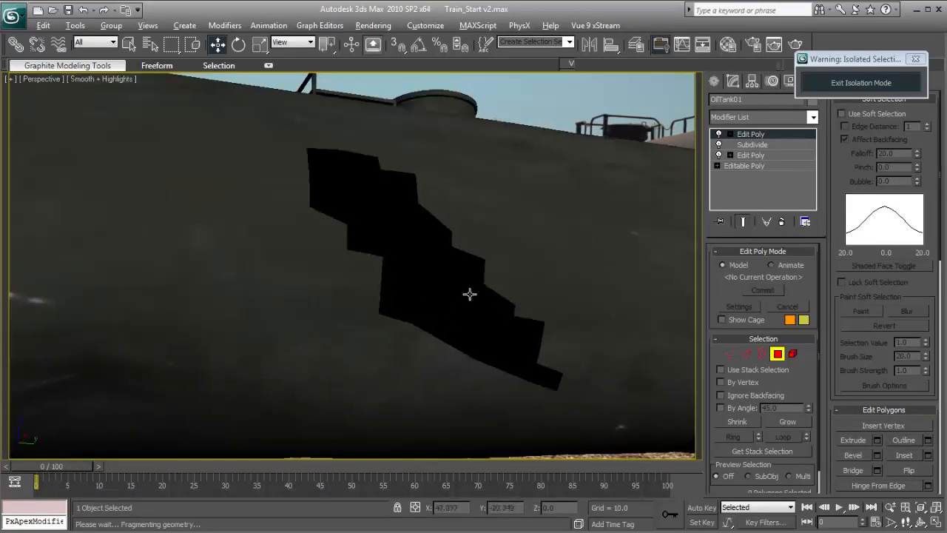
{"action": "middle_click_drag", "start_coordinate": [469, 294], "coordinate": [484, 306], "text": "alt"}
Step: Enable soft selection for vertices in the new Edit Poly and reduce its falloff sharply from 20
{"action": "left_click", "coordinate": [729, 353]}
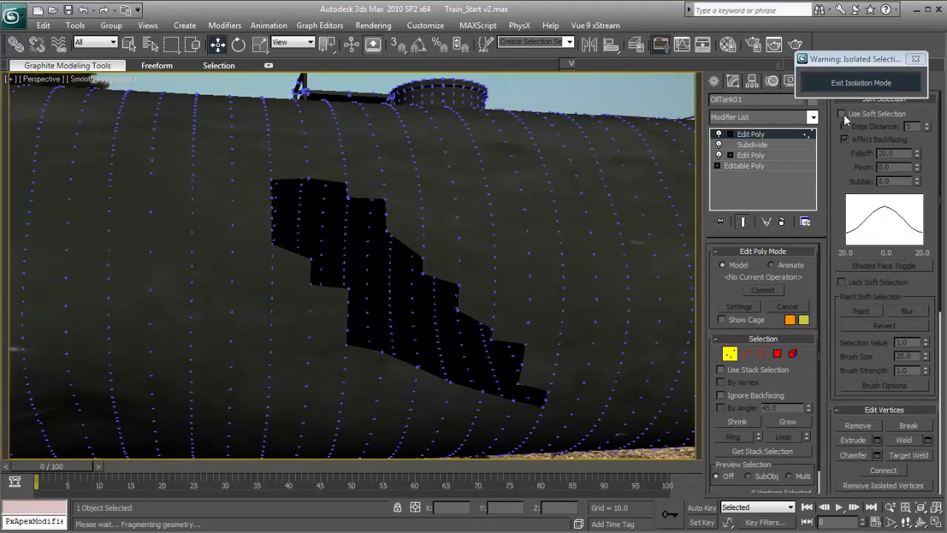
{"action": "left_click", "coordinate": [842, 114]}
{"action": "left_click", "coordinate": [385, 229]}
{"action": "middle_click_drag", "start_coordinate": [450, 302], "coordinate": [498, 351], "text": "alt"}
{"action": "left_click", "coordinate": [494, 353]}
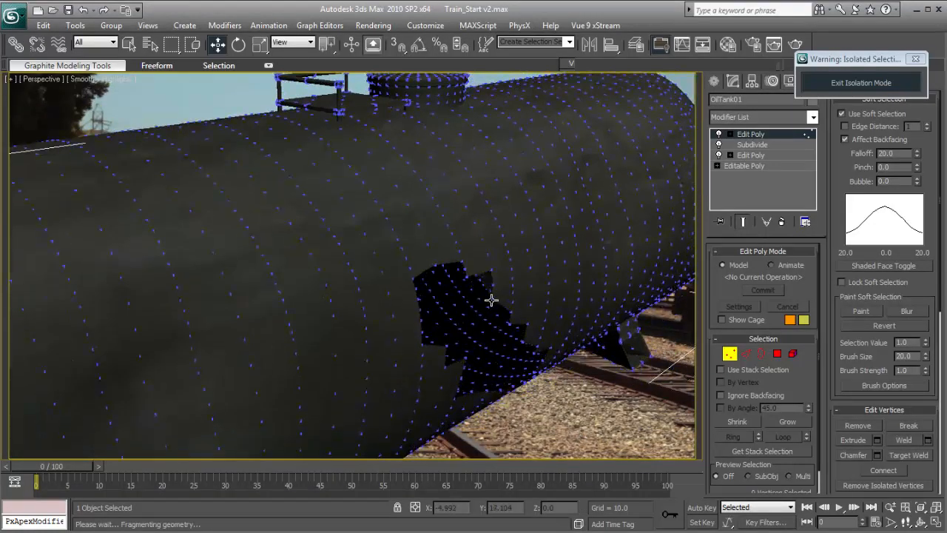
{"action": "key", "text": "ctrl+z"}
{"action": "left_click", "coordinate": [492, 170]}
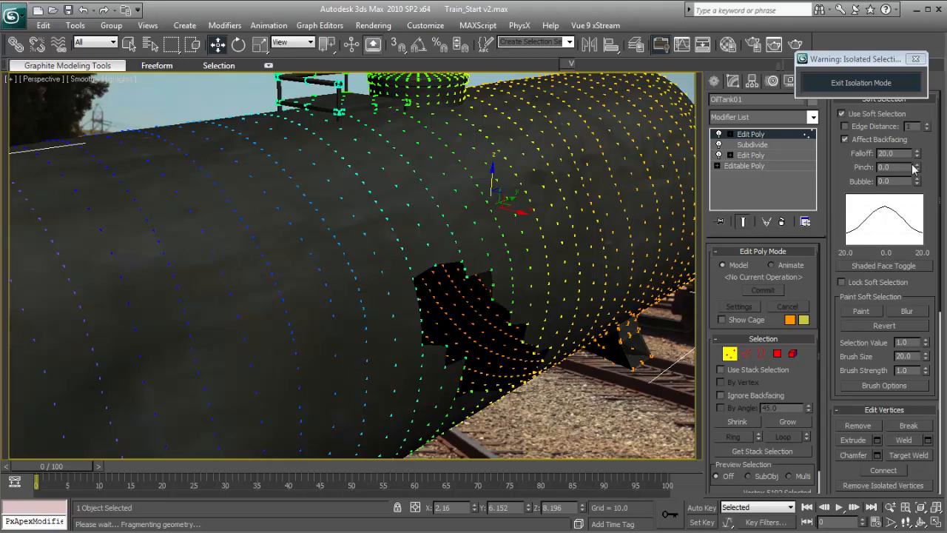
{"action": "left_click_drag", "start_coordinate": [917, 153], "coordinate": [903, 210]}
Step: Move soft-selected vertices along the edge of the hole to bend the torn metal
{"action": "middle_click_drag", "start_coordinate": [572, 416], "coordinate": [294, 279], "text": "alt"}
{"action": "left_click", "coordinate": [306, 259]}
{"action": "left_click_drag", "start_coordinate": [307, 248], "coordinate": [330, 248]}
Step: Set the falloff to 1.437 and rotate soft-selected vertices at the lower edge of the hole
{"action": "right_click", "coordinate": [332, 254]}
{"action": "left_click", "coordinate": [365, 280]}
{"action": "mouse_move", "coordinate": [919, 162]}
{"action": "left_mouse_down"}
{"action": "mouse_move", "coordinate": [912, 184]}
{"action": "mouse_move", "coordinate": [912, 175]}
{"action": "left_mouse_up"}
{"action": "left_click", "coordinate": [258, 341]}
{"action": "mouse_move", "coordinate": [259, 346]}
{"action": "left_mouse_down"}
{"action": "mouse_move", "coordinate": [233, 363]}
{"action": "mouse_move", "coordinate": [247, 360]}
{"action": "left_mouse_up"}
{"action": "middle_click_drag", "start_coordinate": [247, 360], "coordinate": [473, 365], "text": "alt"}
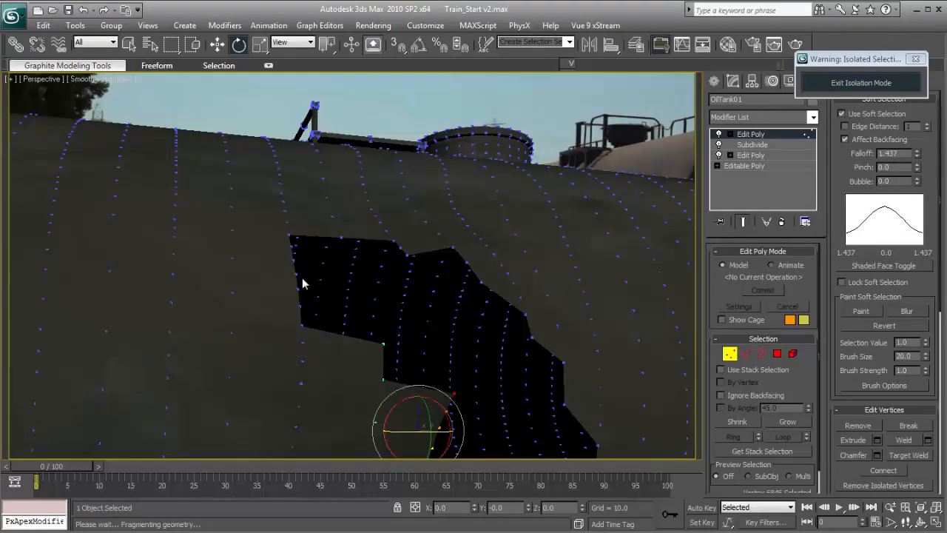
Step: Rotate soft-selected vertices at several more points along the hole's edge to warp the torn metal, and leave vertex editing
{"action": "left_click", "coordinate": [300, 325]}
{"action": "left_click_drag", "start_coordinate": [283, 336], "coordinate": [260, 339]}
{"action": "middle_click_drag", "start_coordinate": [260, 339], "coordinate": [407, 266], "text": "alt"}
{"action": "left_click", "coordinate": [400, 235]}
{"action": "left_click_drag", "start_coordinate": [400, 235], "coordinate": [425, 230]}
{"action": "left_click", "coordinate": [351, 344]}
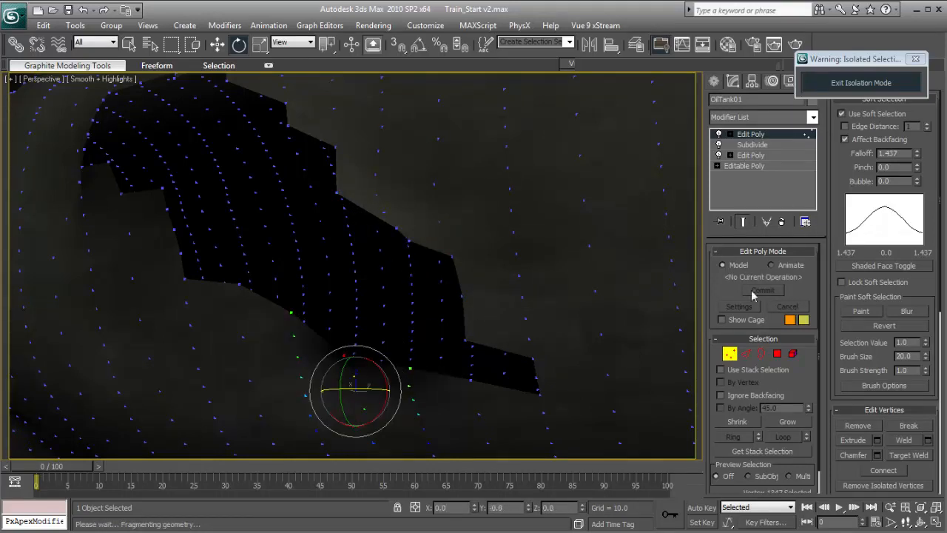
{"action": "left_click", "coordinate": [730, 355]}
{"action": "scroll", "coordinate": [300, 251], "scroll_direction": "down", "scroll_amount": 6}
{"action": "middle_click_drag", "start_coordinate": [318, 281], "coordinate": [375, 270], "text": "alt"}
{"action": "scroll", "coordinate": [376, 270], "scroll_direction": "up", "scroll_amount": 2}
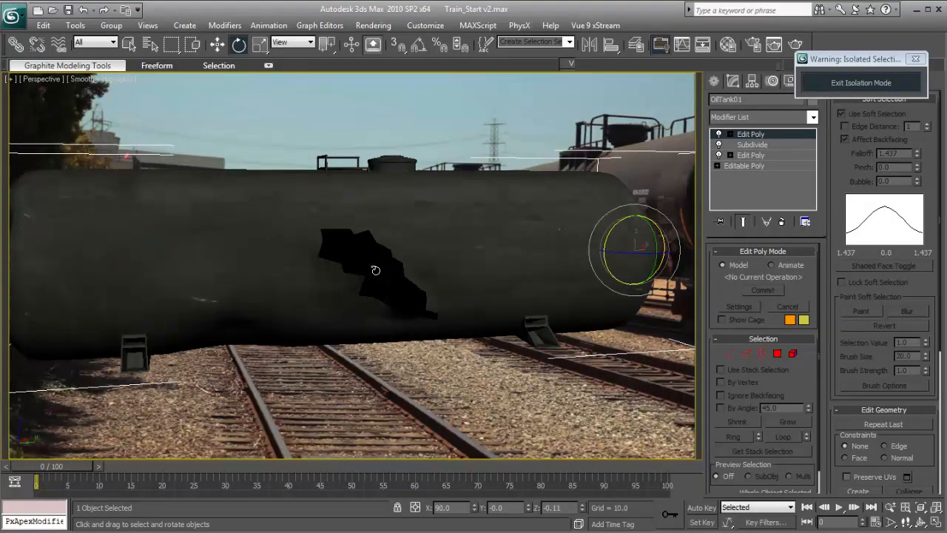
Step: Return to vertex editing in the Edit Poly below Subdivide and raise the soft selection falloff to 6.025 for vertices on the tank's top
{"action": "left_click", "coordinate": [760, 157]}
{"action": "left_click", "coordinate": [729, 353]}
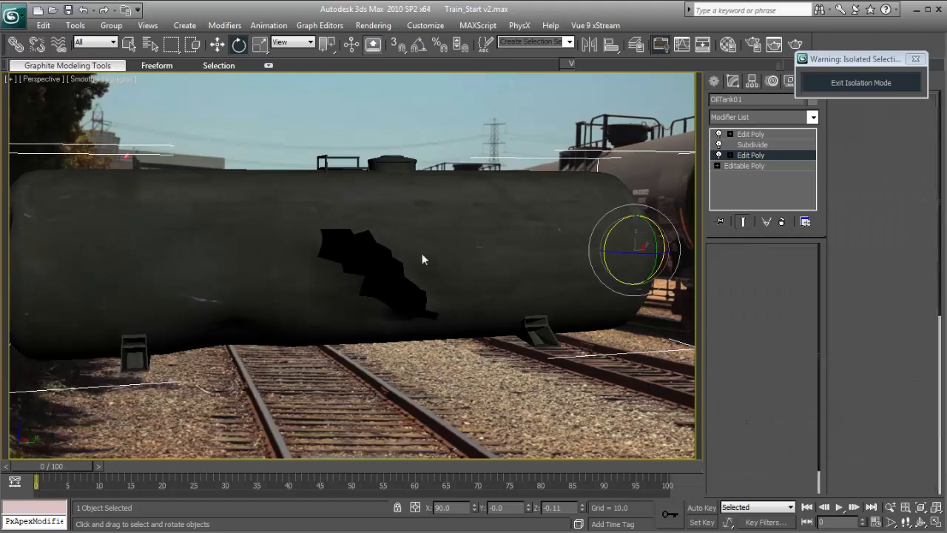
{"action": "right_click", "coordinate": [305, 179]}
{"action": "left_click", "coordinate": [318, 189]}
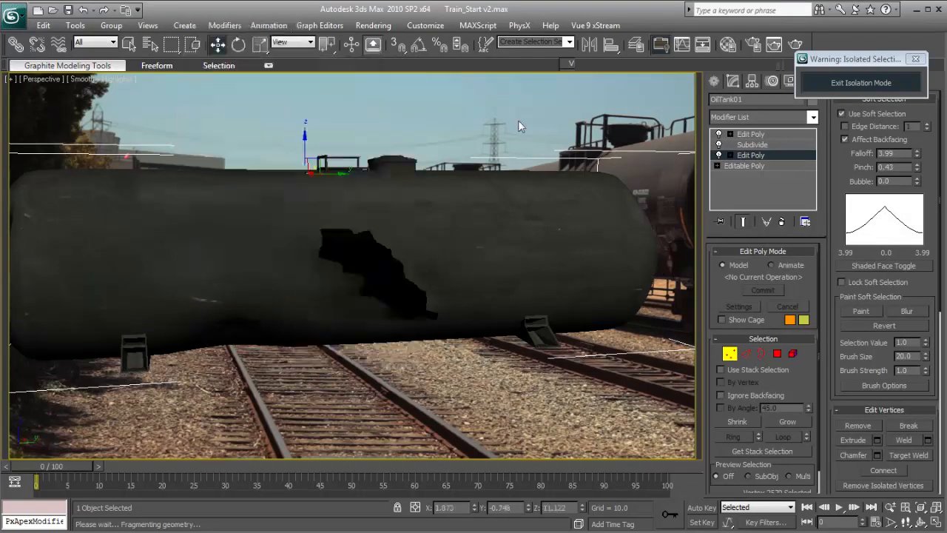
{"action": "left_click_drag", "start_coordinate": [917, 158], "coordinate": [911, 112]}
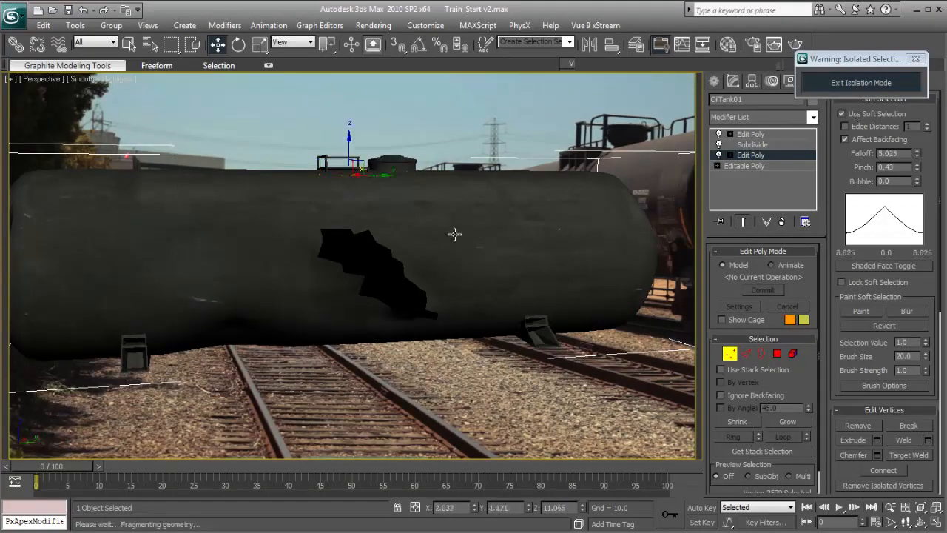
Step: Show edged faces, hide the end result of the stack and adjust soft-selected vertices along the tank's top
{"action": "key", "text": "F4"}
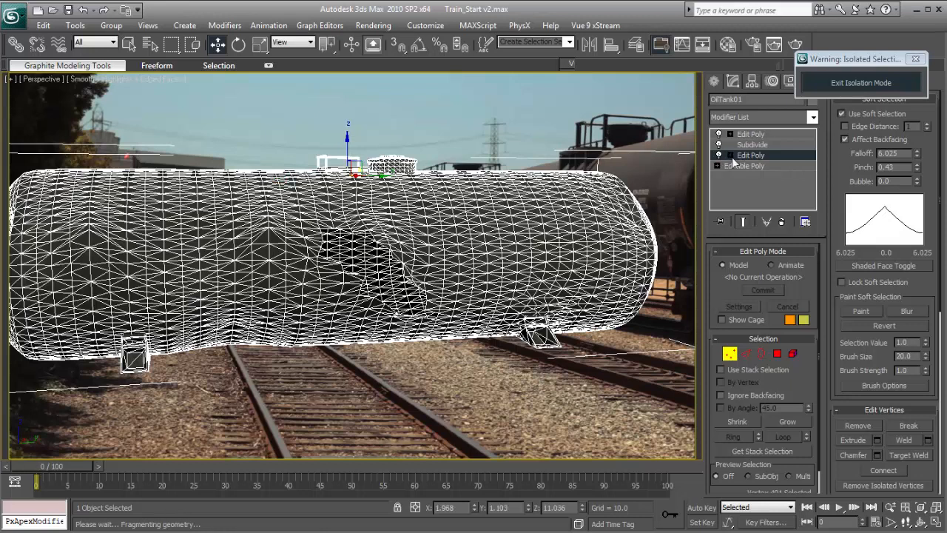
{"action": "left_click", "coordinate": [743, 222]}
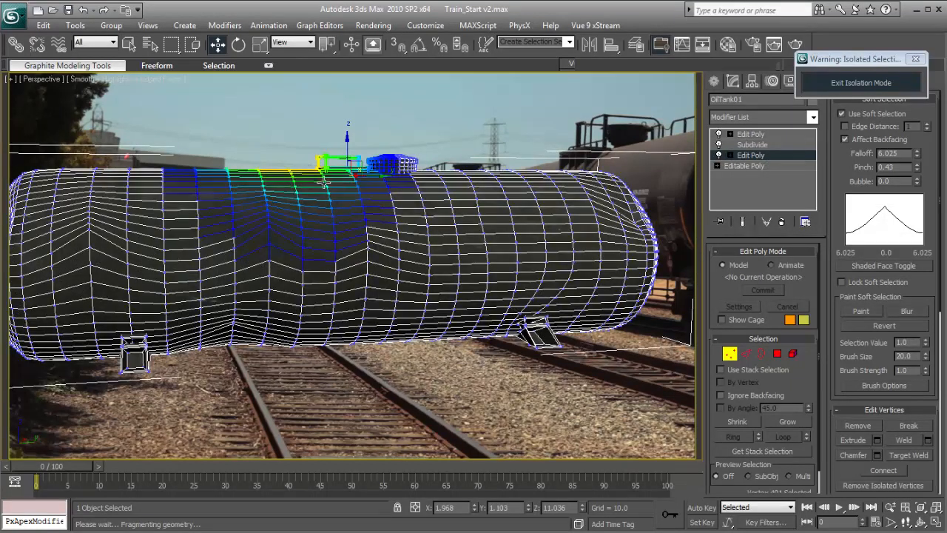
{"action": "left_click", "coordinate": [260, 150]}
{"action": "left_click", "coordinate": [258, 170]}
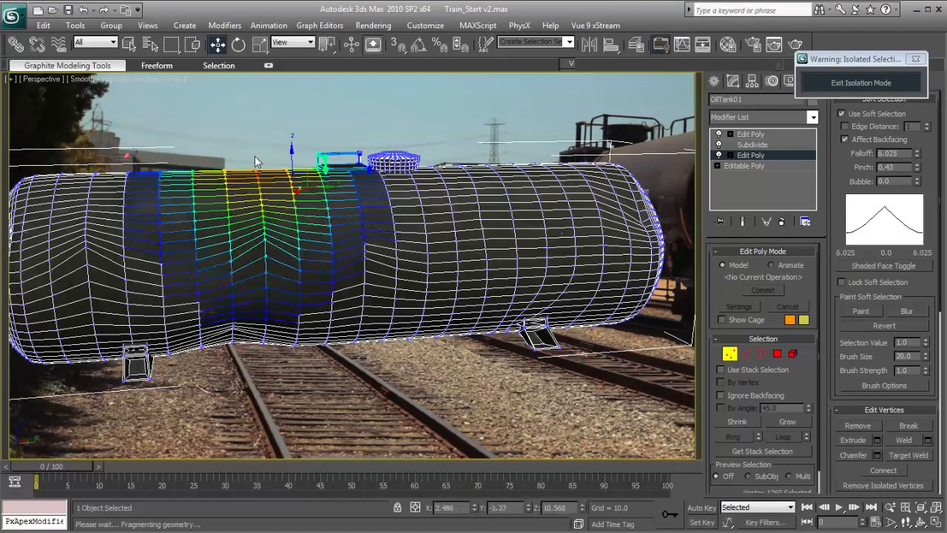
{"action": "left_click", "coordinate": [508, 165]}
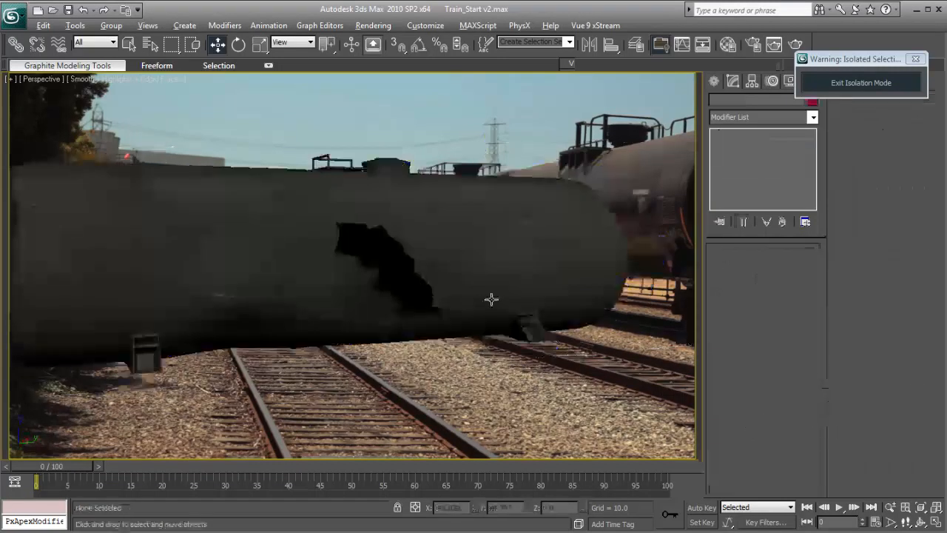
Step: Exit isolation mode and check the torn tank on its flatbed from several angles
{"action": "mouse_move", "coordinate": [490, 301]}
{"action": "middle_mouse_down", "text": "alt"}
{"action": "mouse_move", "coordinate": [384, 298]}
{"action": "mouse_move", "coordinate": [444, 280]}
{"action": "middle_mouse_up", "text": "alt"}
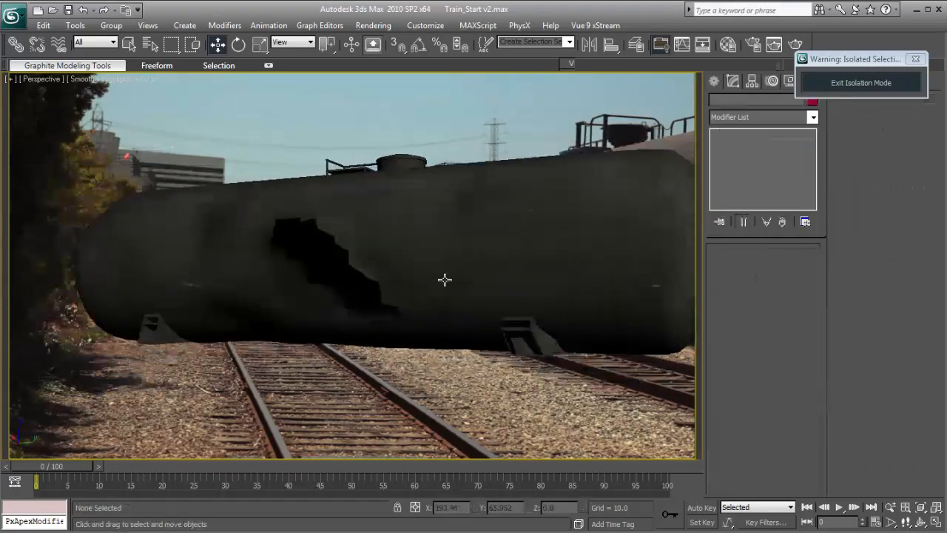
{"action": "left_click", "coordinate": [862, 82]}
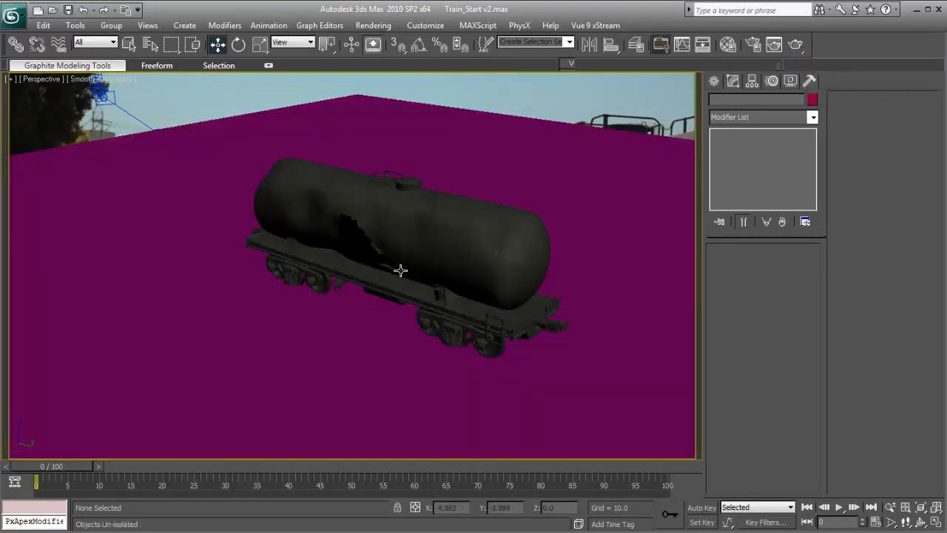
{"action": "key", "text": "shift+z"}
{"action": "key", "text": "shift+z"}
{"action": "key", "text": "shift+y"}
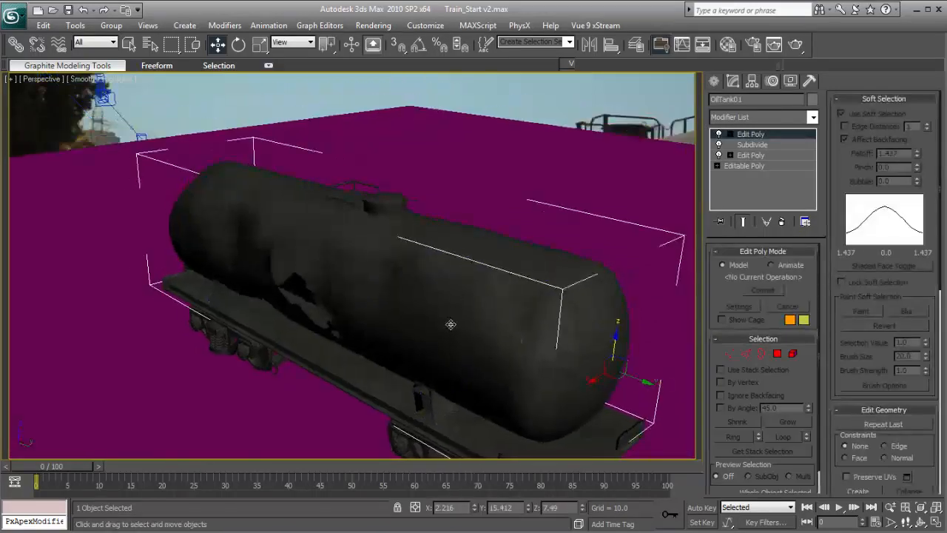
{"action": "middle_click_drag", "start_coordinate": [451, 324], "coordinate": [434, 314], "text": "alt"}
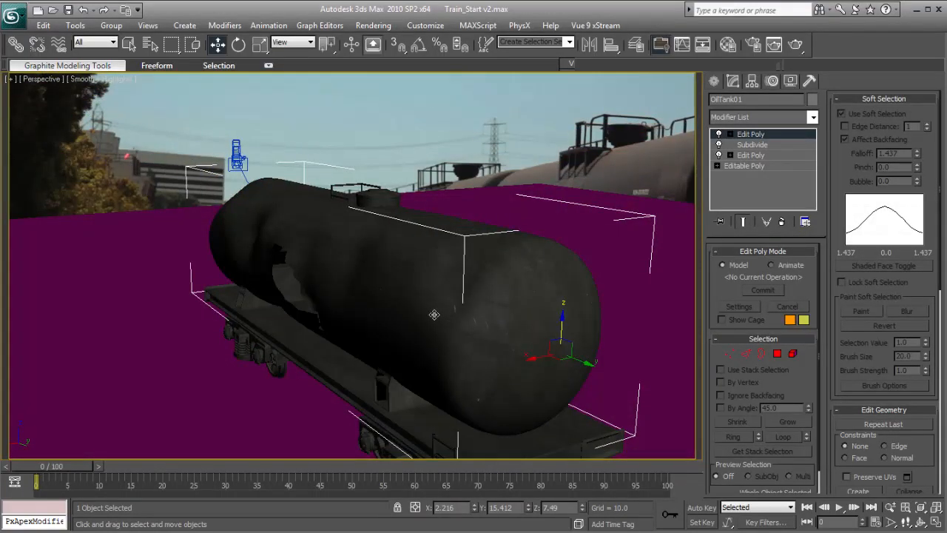
Step: Deselect the tank, switch to the Camera01 view and open the RayFire window
{"action": "key", "text": "1"}
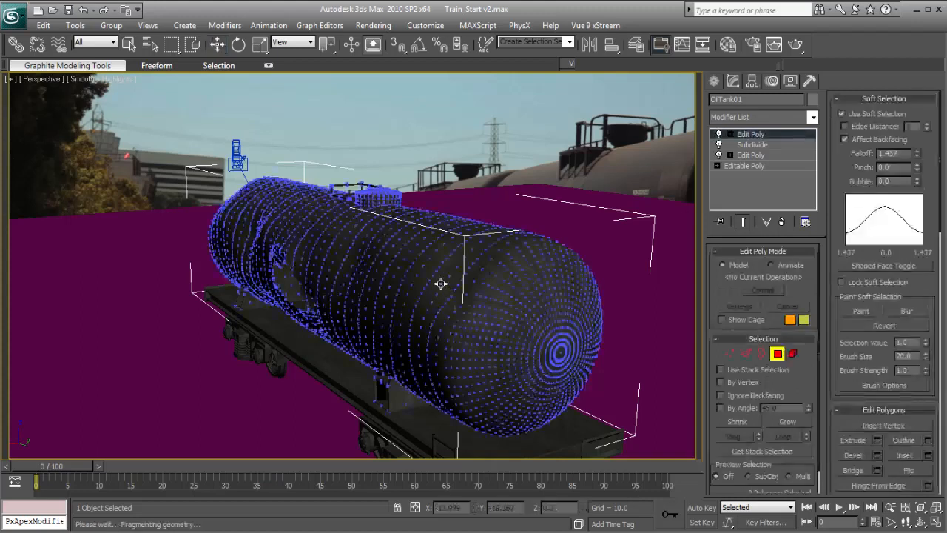
{"action": "left_click", "coordinate": [777, 353]}
{"action": "left_click", "coordinate": [411, 136]}
{"action": "key", "text": "c"}
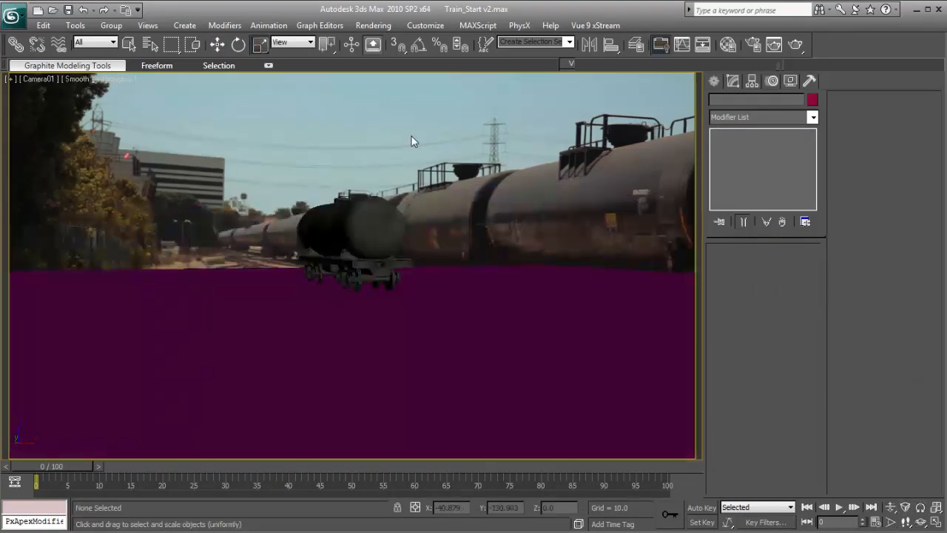
{"action": "mouse_move", "coordinate": [93, 467]}
{"action": "left_mouse_down"}
{"action": "mouse_move", "coordinate": [107, 467]}
{"action": "mouse_move", "coordinate": [78, 469]}
{"action": "left_mouse_up"}
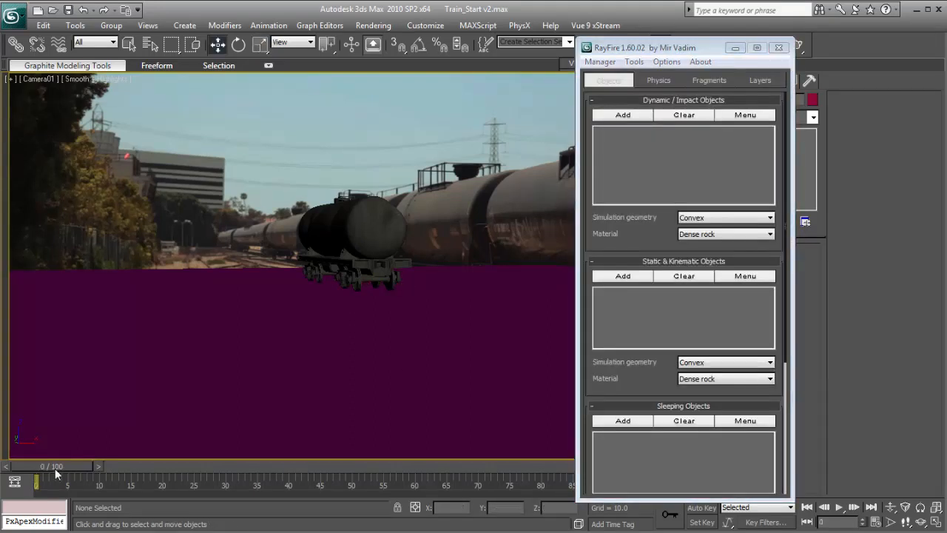
{"action": "left_click", "coordinate": [659, 48]}
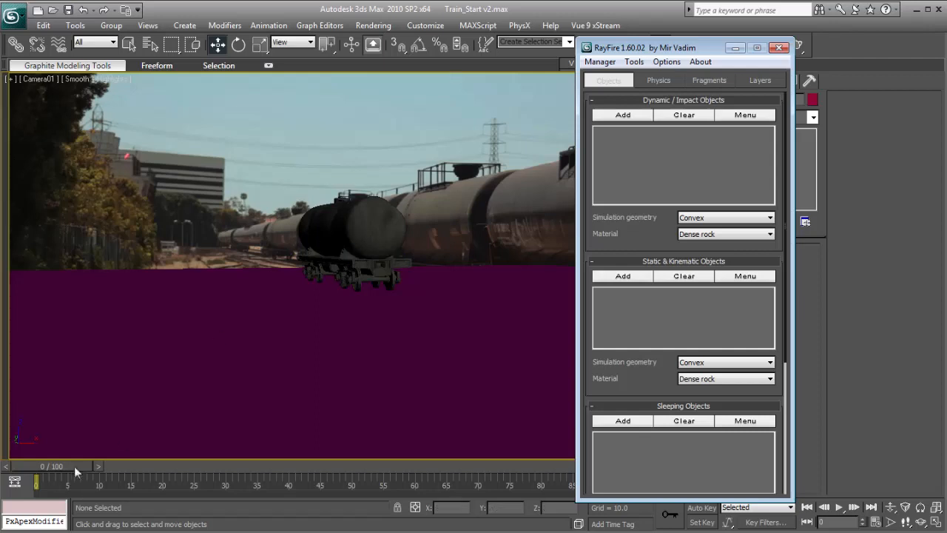
Step: At frame 9, add the ground Box02 and the impact object Sphere01 to RayFire's static and kinematic objects
{"action": "left_click_drag", "start_coordinate": [74, 466], "coordinate": [132, 474]}
{"action": "left_click", "coordinate": [473, 277]}
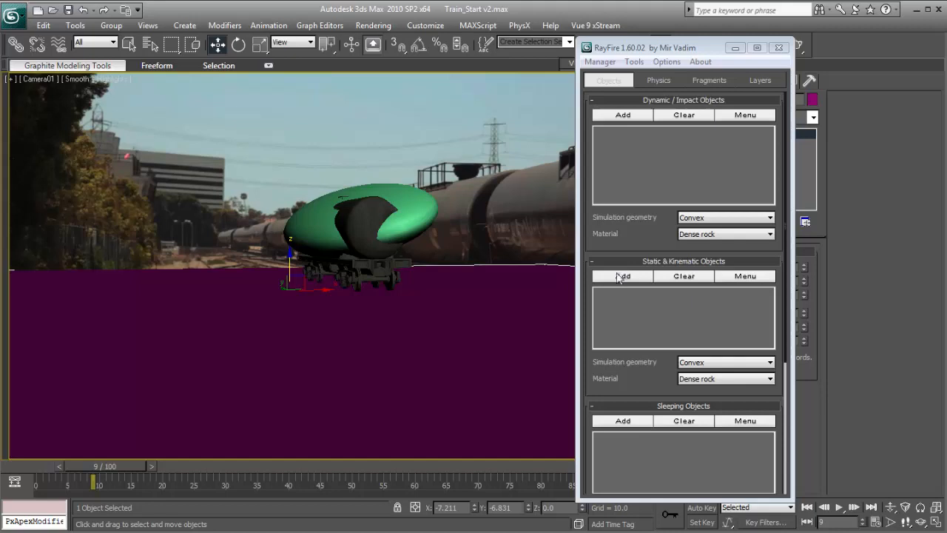
{"action": "left_click", "coordinate": [626, 276]}
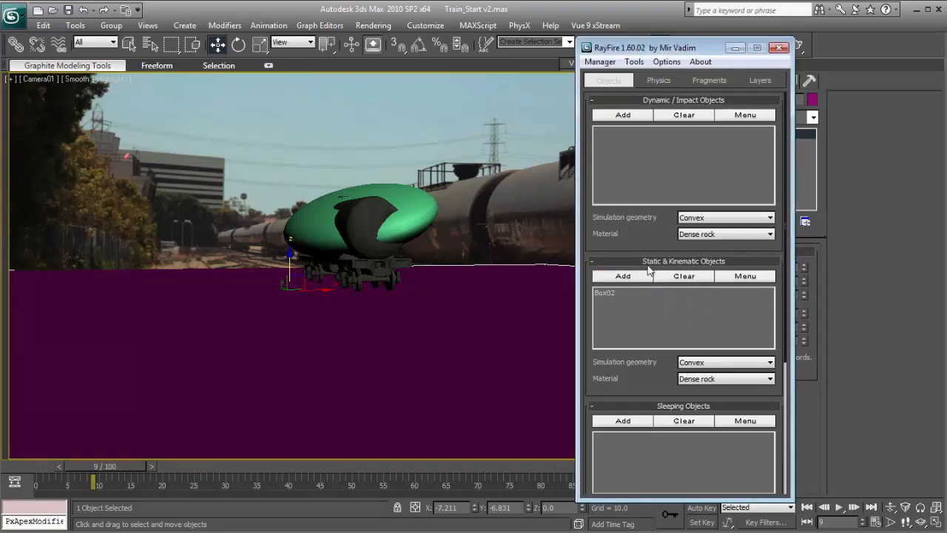
{"action": "left_click", "coordinate": [432, 202]}
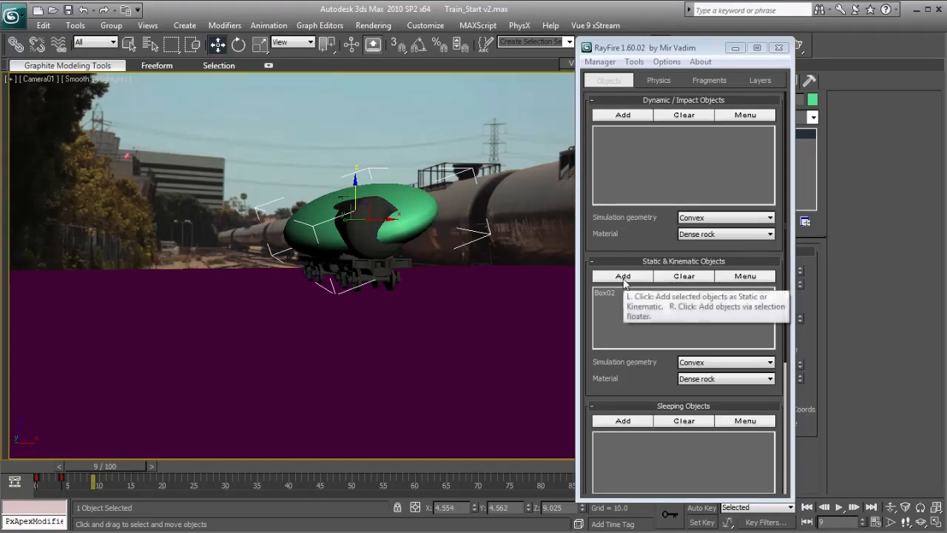
{"action": "left_click", "coordinate": [626, 277]}
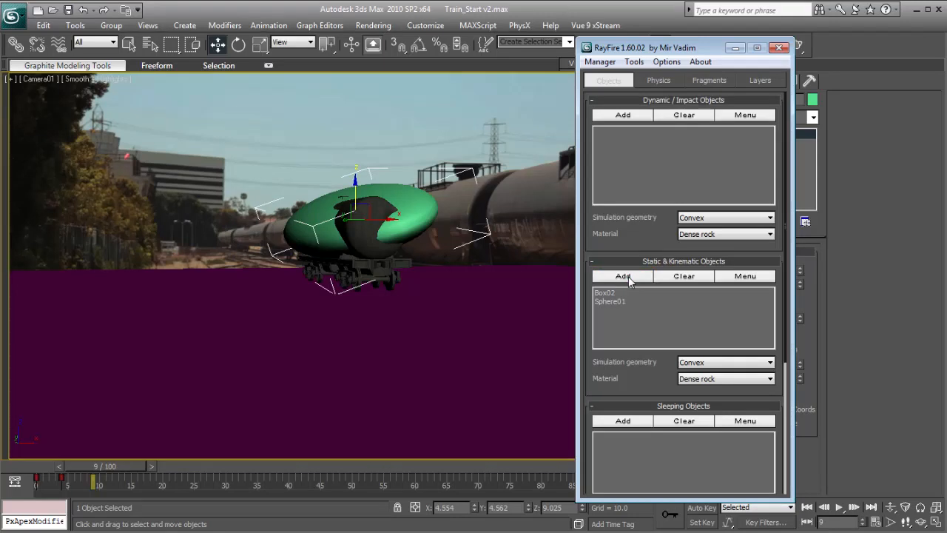
Step: At frame 0, select all parts of the tank car without the impact sphere and add them to RayFire's sleeping objects
{"action": "left_click_drag", "start_coordinate": [645, 379], "coordinate": [644, 281]}
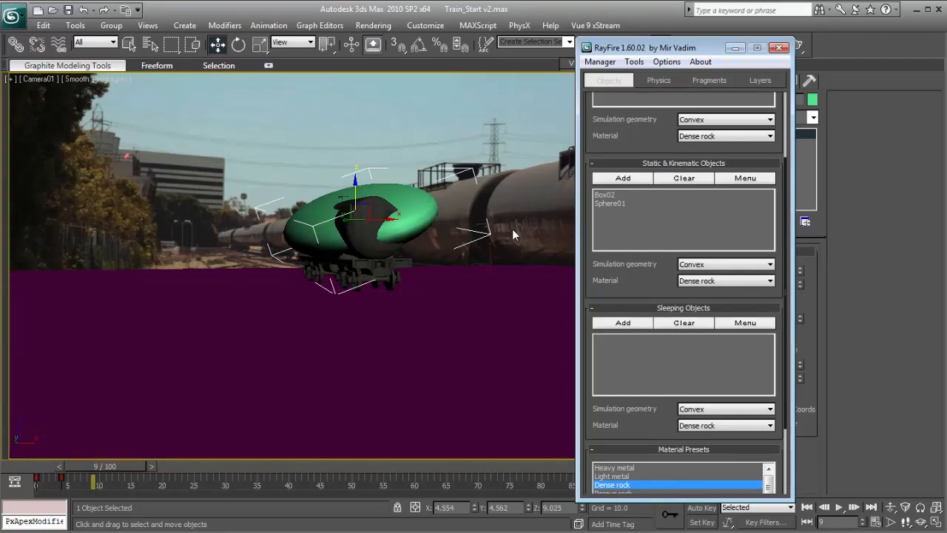
{"action": "left_click", "coordinate": [435, 248]}
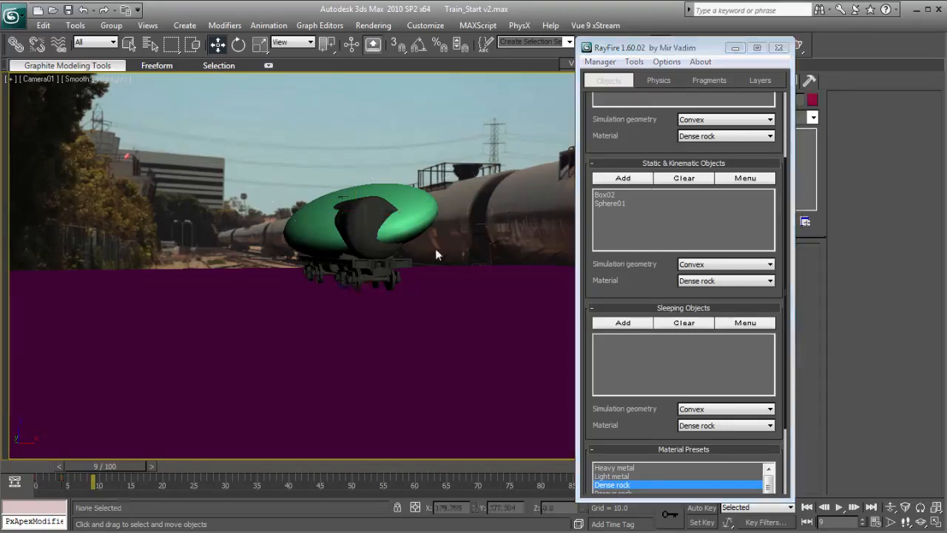
{"action": "left_click_drag", "start_coordinate": [105, 468], "coordinate": [69, 465]}
{"action": "left_click_drag", "start_coordinate": [248, 162], "coordinate": [414, 292]}
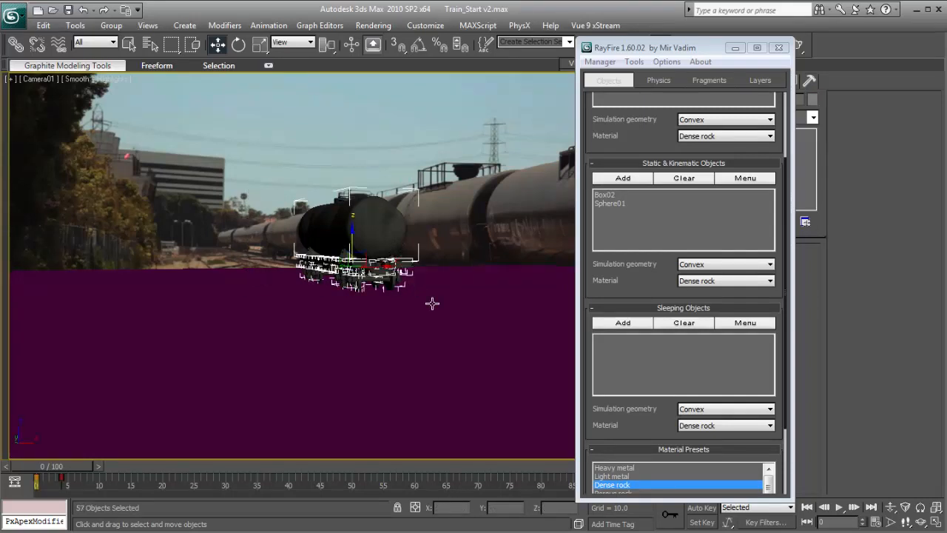
{"action": "key", "text": "alt+w"}
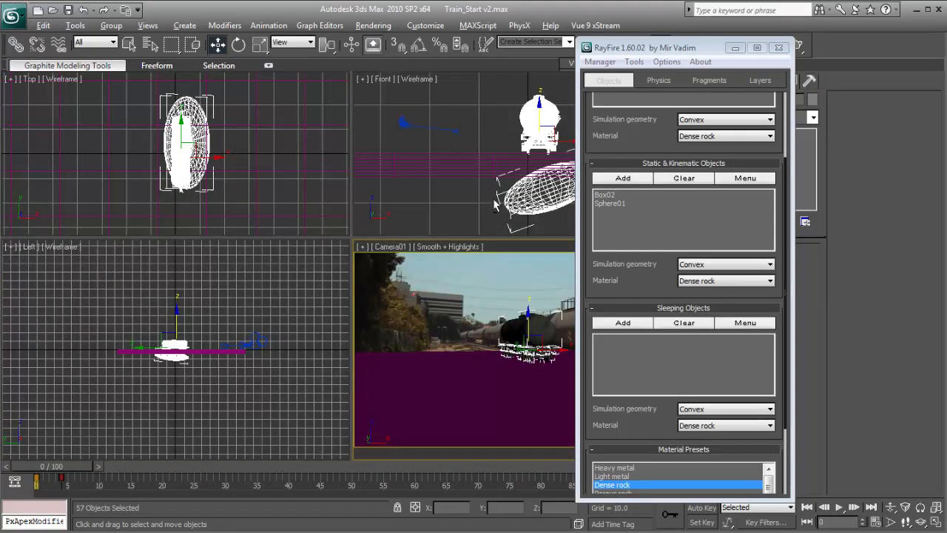
{"action": "left_click", "coordinate": [544, 209], "text": "alt"}
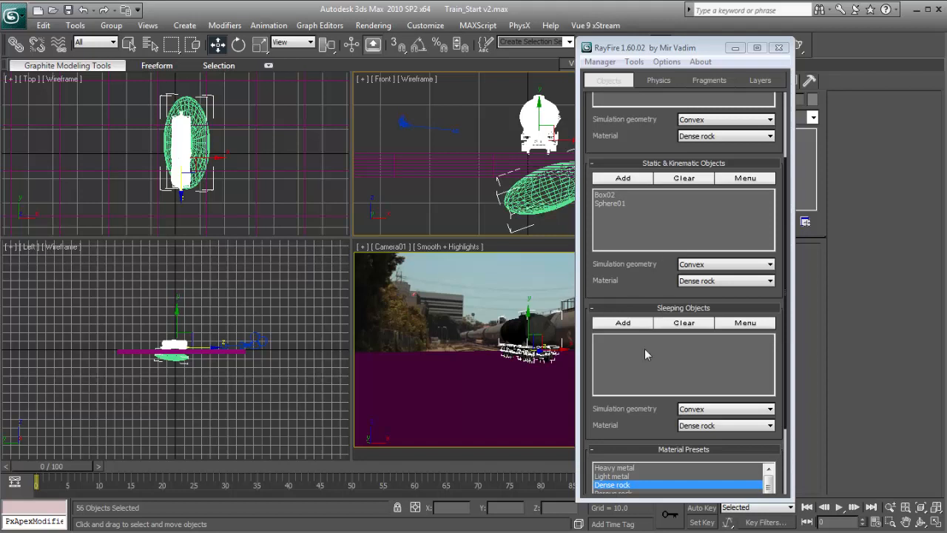
{"action": "left_click_drag", "start_coordinate": [659, 424], "coordinate": [661, 352]}
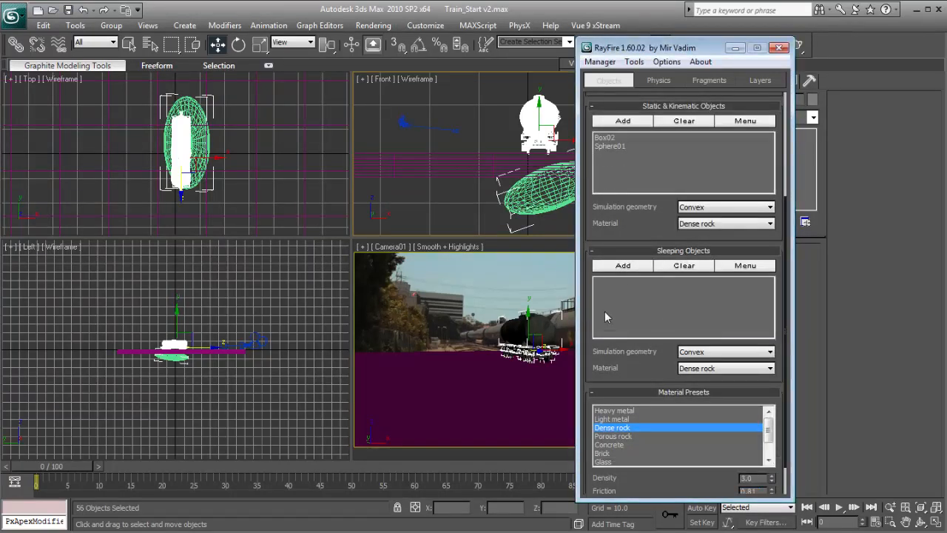
{"action": "left_click", "coordinate": [626, 266]}
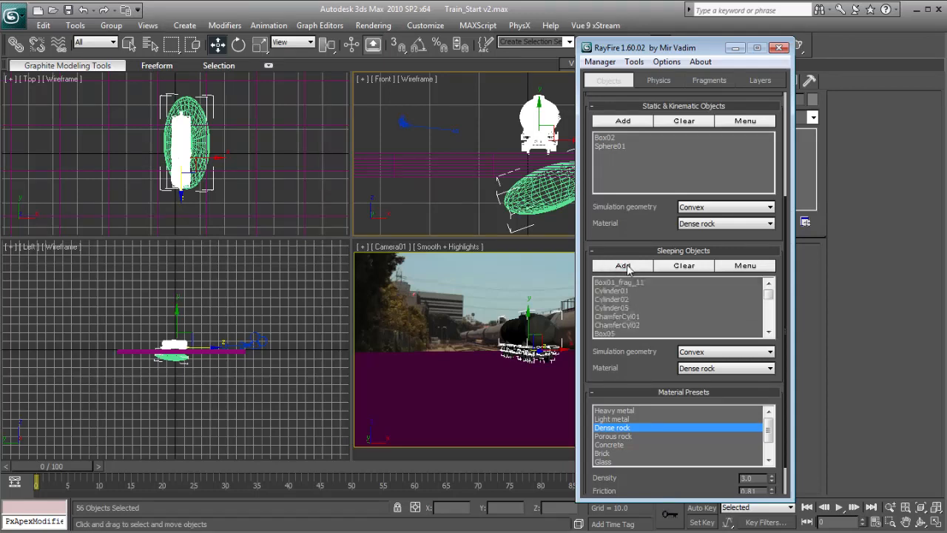
Step: Choose PhysX/MassFx as RayFire's physical engine and bake the simulation in the maximized Camera01 view
{"action": "left_click", "coordinate": [659, 80]}
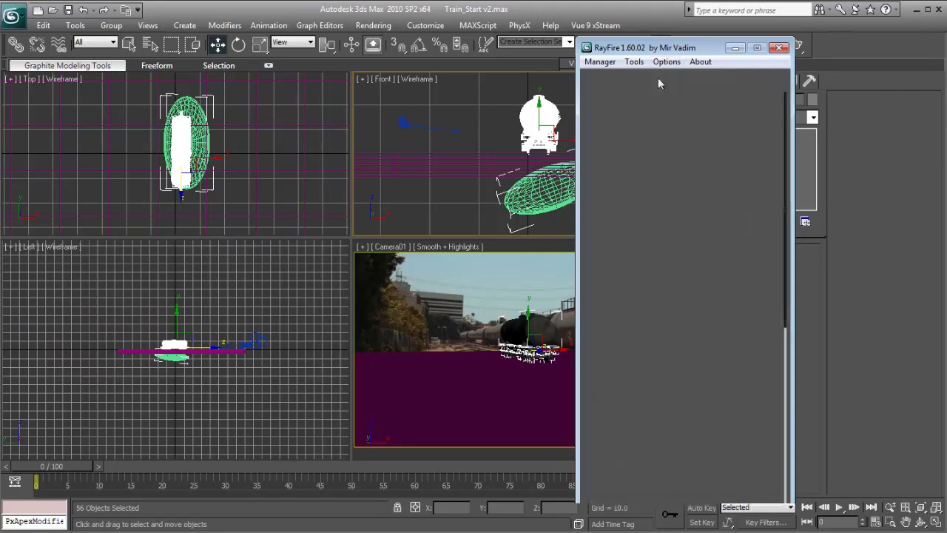
{"action": "left_click_drag", "start_coordinate": [657, 52], "coordinate": [793, 46]}
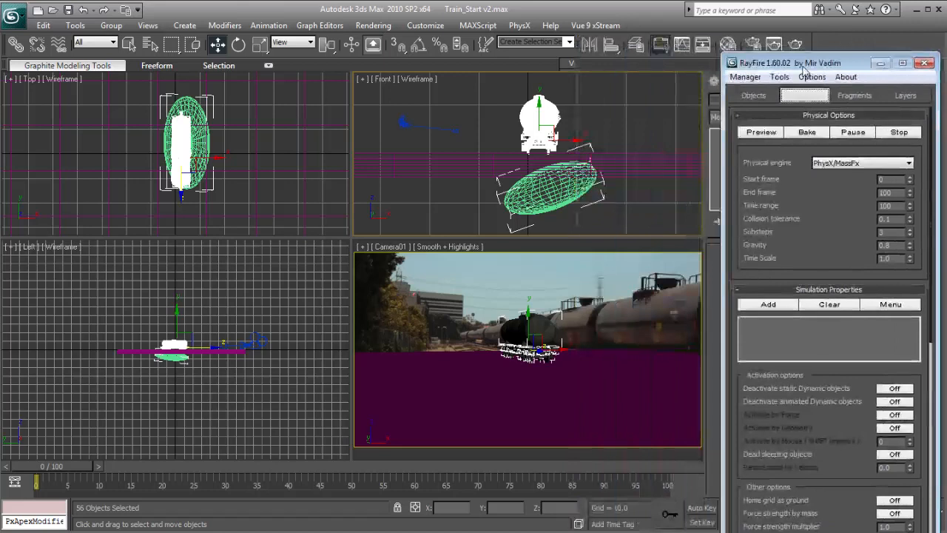
{"action": "left_click", "coordinate": [460, 293]}
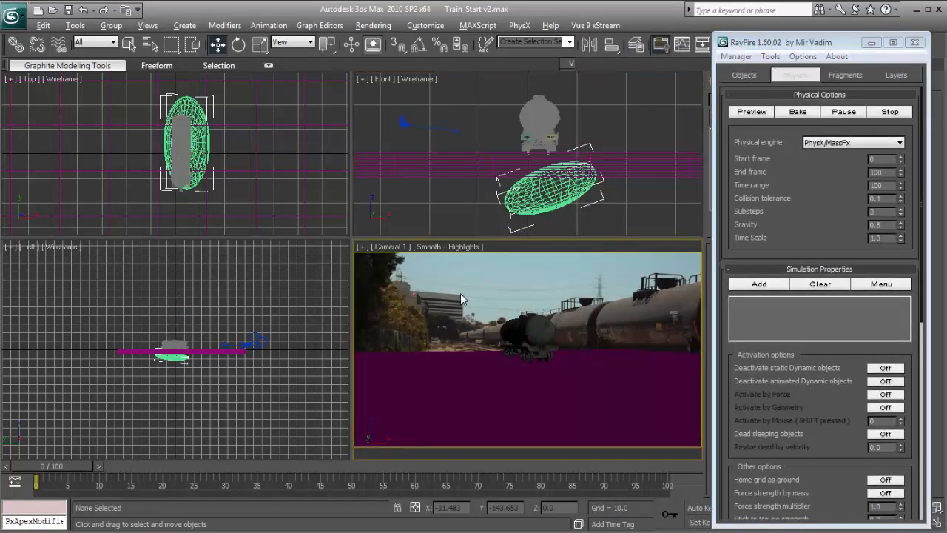
{"action": "key", "text": "alt+w"}
{"action": "left_click", "coordinate": [796, 209]}
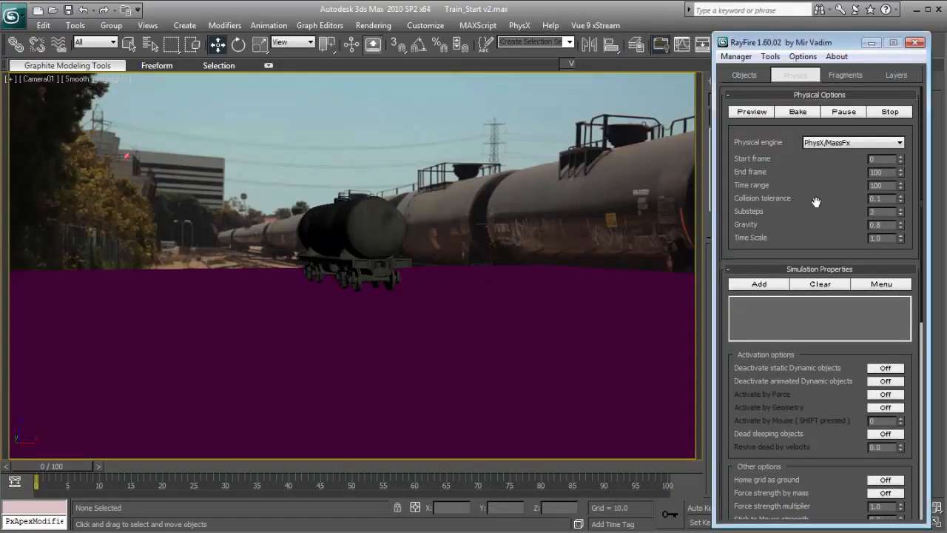
{"action": "left_click", "coordinate": [822, 145]}
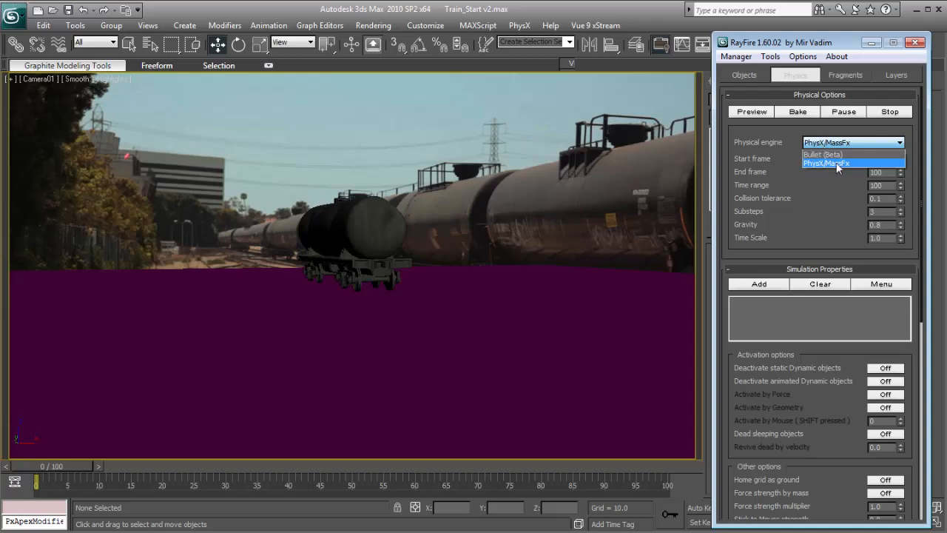
{"action": "left_click", "coordinate": [838, 164]}
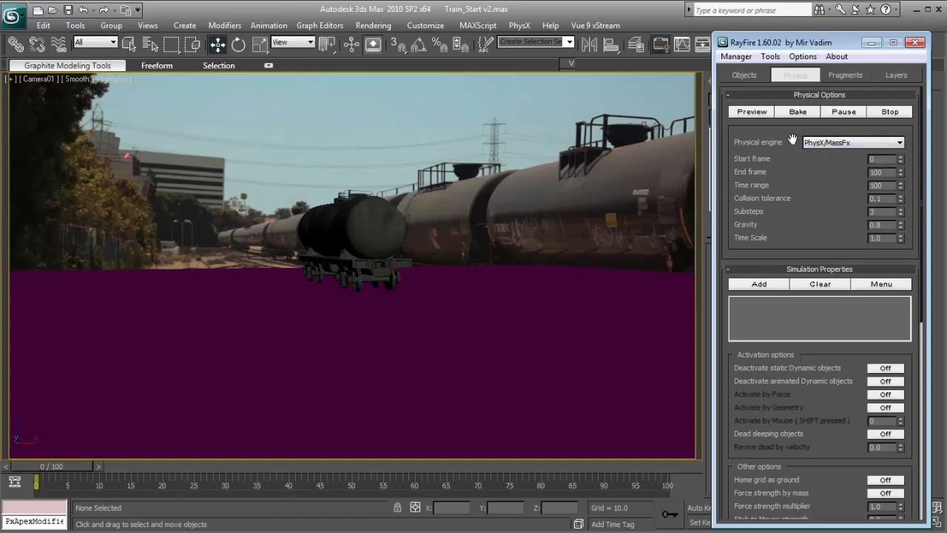
{"action": "left_click", "coordinate": [793, 112]}
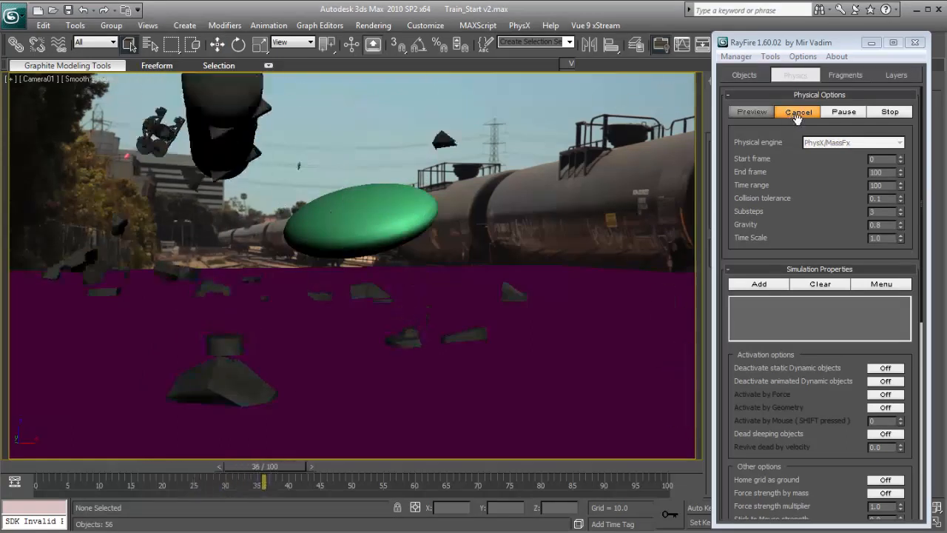
Step: Pause the running bake and scrub through the timeline to examine how the tank car and debris fly and land
{"action": "left_click", "coordinate": [848, 111]}
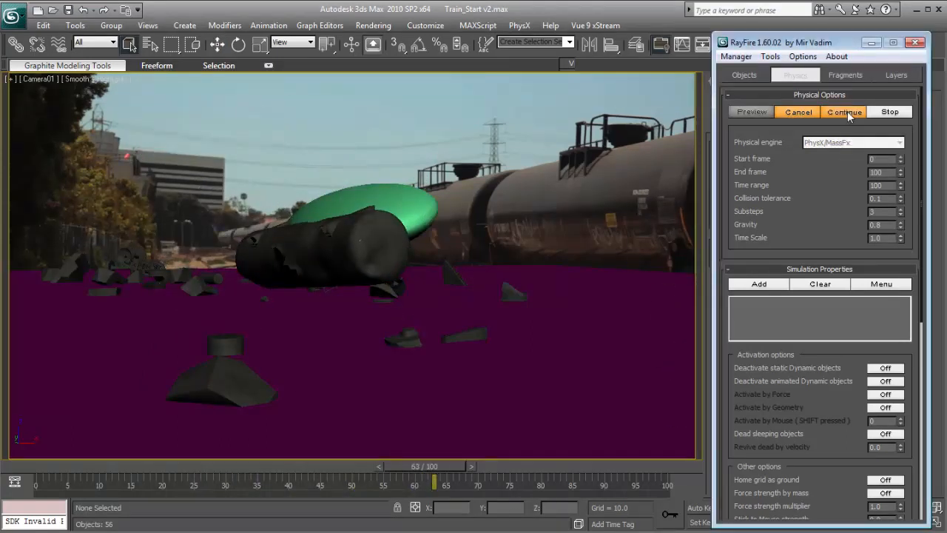
{"action": "left_click_drag", "start_coordinate": [189, 466], "coordinate": [300, 439]}
{"action": "key", "text": "q"}
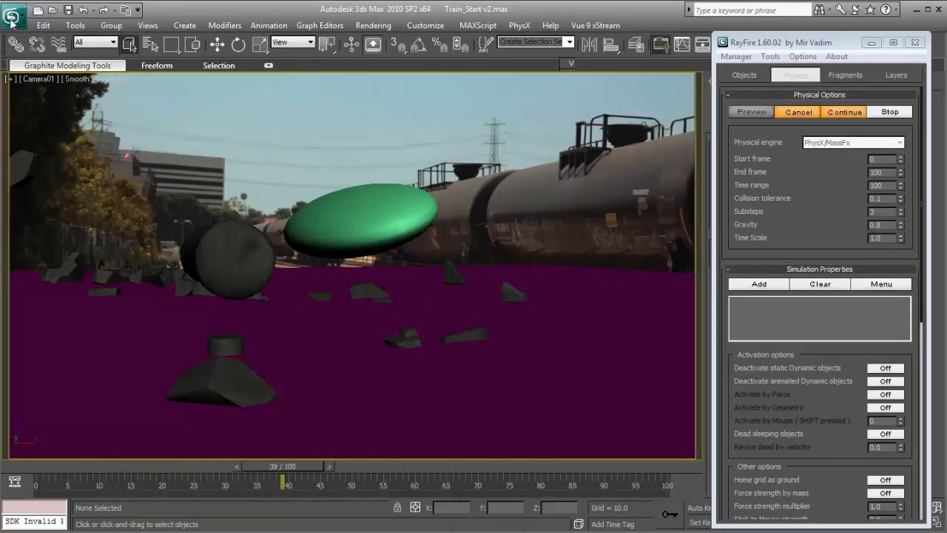
Step: Save the scene as a new version named Train_Start v3.max
{"action": "left_click", "coordinate": [15, 15]}
{"action": "left_click", "coordinate": [47, 162]}
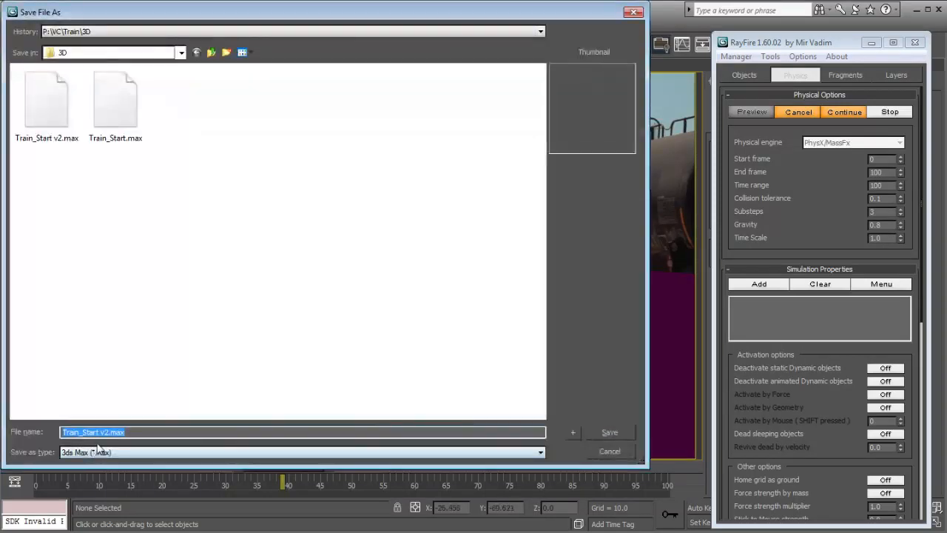
{"action": "key", "text": "BackSpace"}
{"action": "type", "text": "3"}
{"action": "key", "text": "Return"}
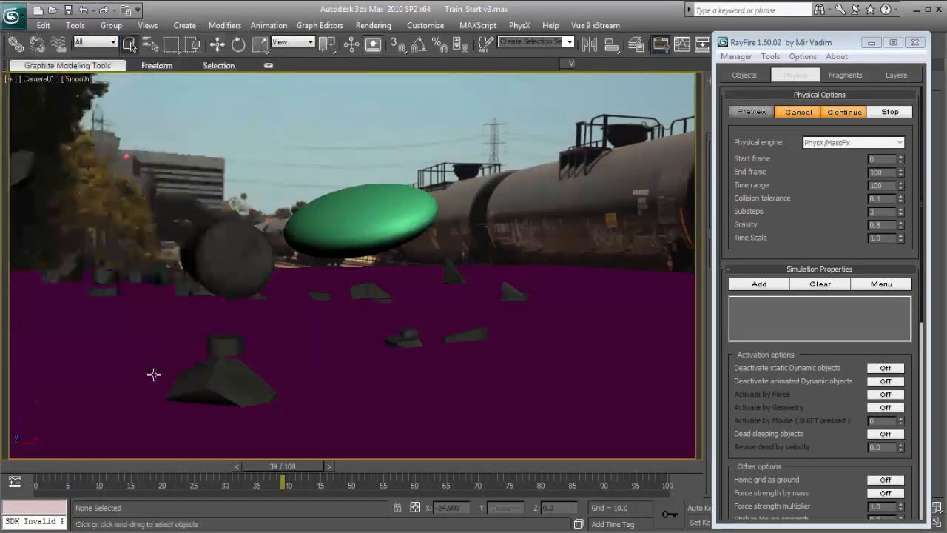
Step: Cancel the bake after reviewing the early frames and move the impact sphere's second animation key to frame 6
{"action": "left_click_drag", "start_coordinate": [141, 466], "coordinate": [89, 426]}
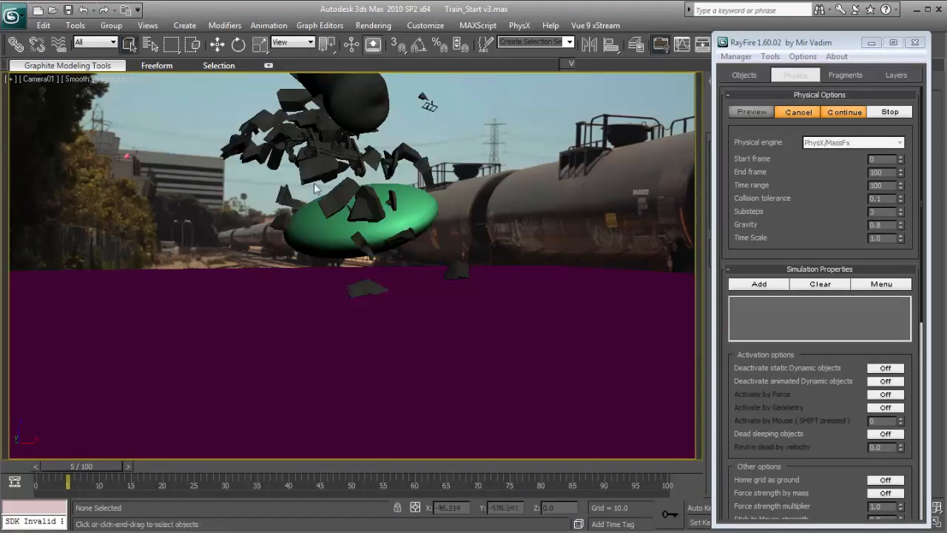
{"action": "left_click", "coordinate": [799, 112]}
{"action": "left_click", "coordinate": [416, 193]}
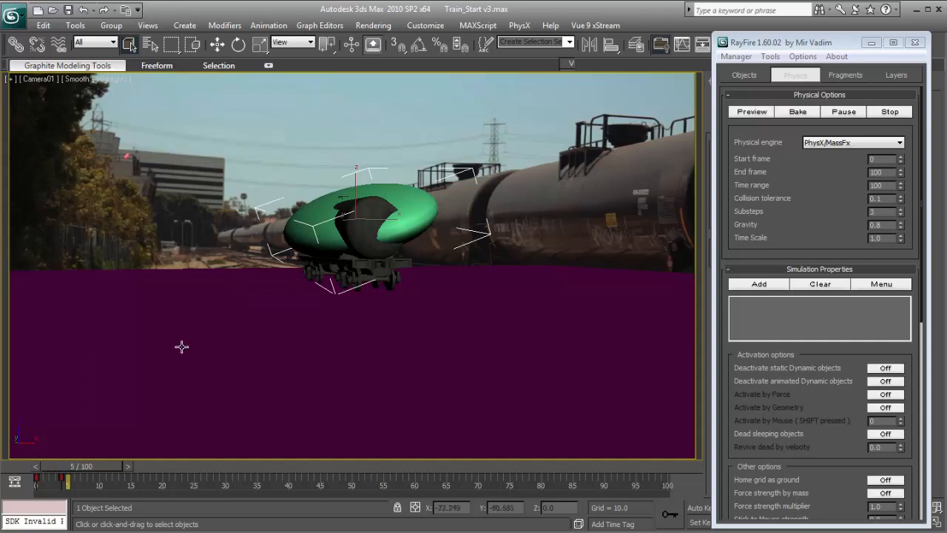
{"action": "left_click", "coordinate": [62, 479]}
{"action": "left_click_drag", "start_coordinate": [62, 479], "coordinate": [90, 466]}
{"action": "key", "text": "q"}
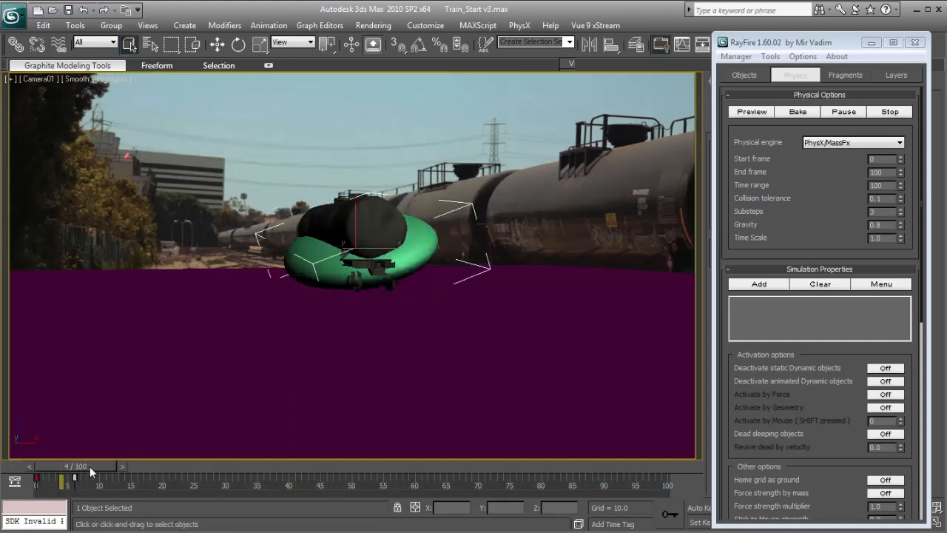
Step: Bake the simulation with the slower sphere impact, pause it and scrub through the crash to review it
{"action": "left_click", "coordinate": [792, 116]}
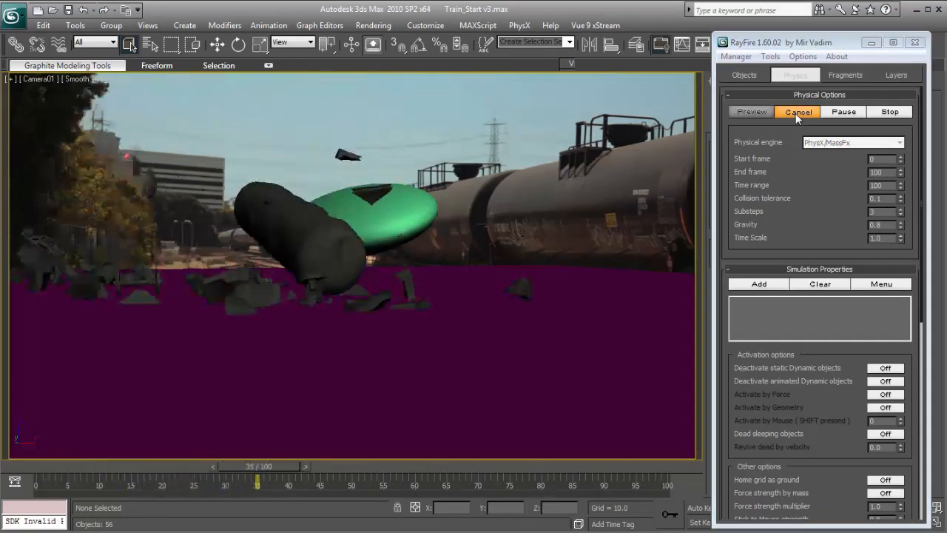
{"action": "left_click", "coordinate": [842, 112]}
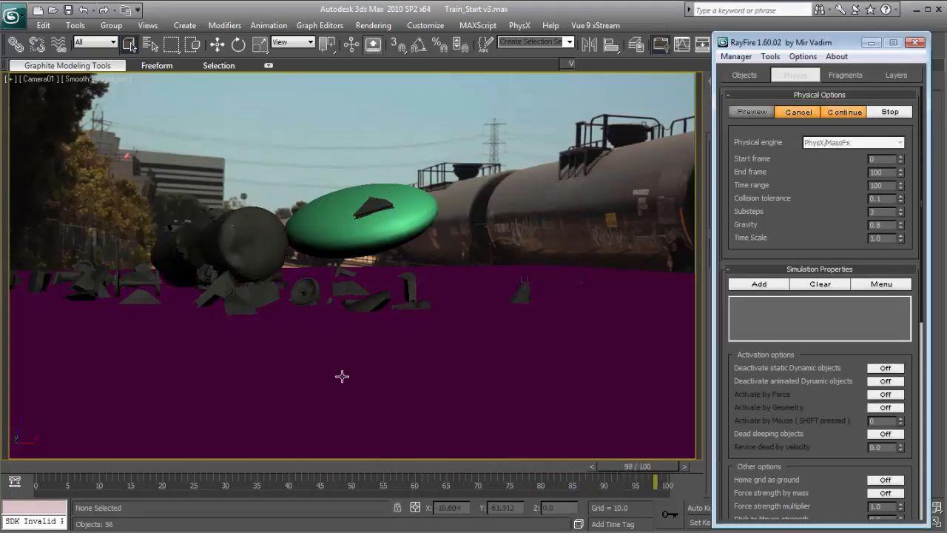
{"action": "left_click_drag", "start_coordinate": [122, 467], "coordinate": [221, 445]}
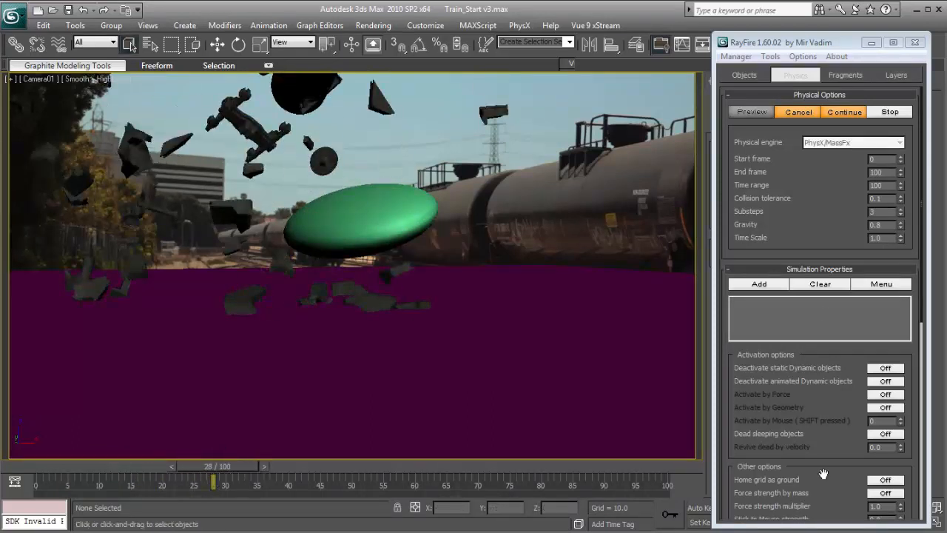
Step: Shrink the RayFire window to uncover the time controls, then set the frame rate to Film and the animation length to 200
{"action": "left_click_drag", "start_coordinate": [810, 526], "coordinate": [807, 454]}
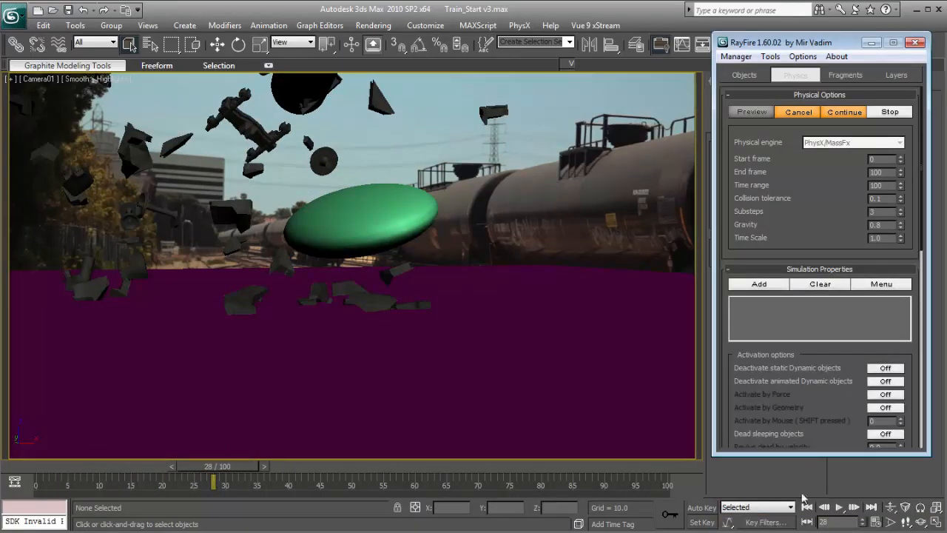
{"action": "left_click", "coordinate": [875, 521]}
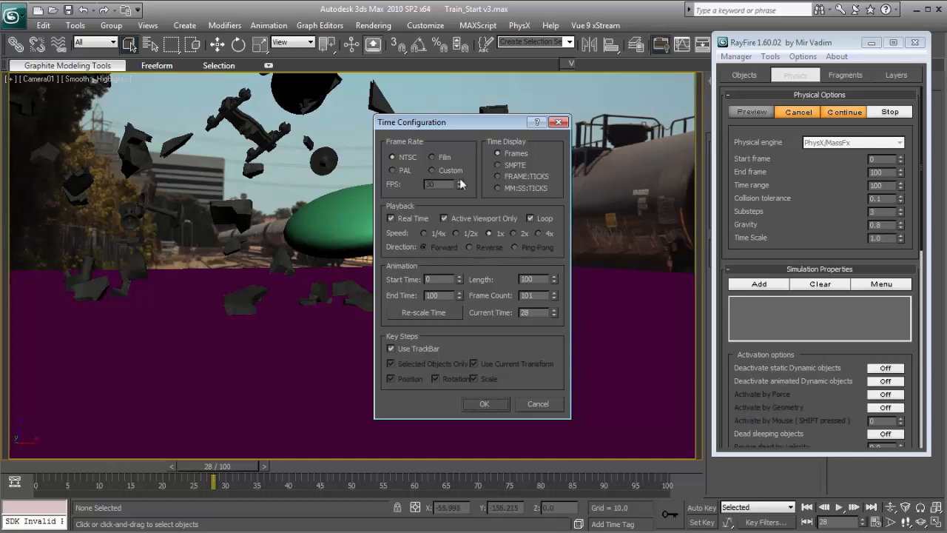
{"action": "left_click", "coordinate": [432, 156]}
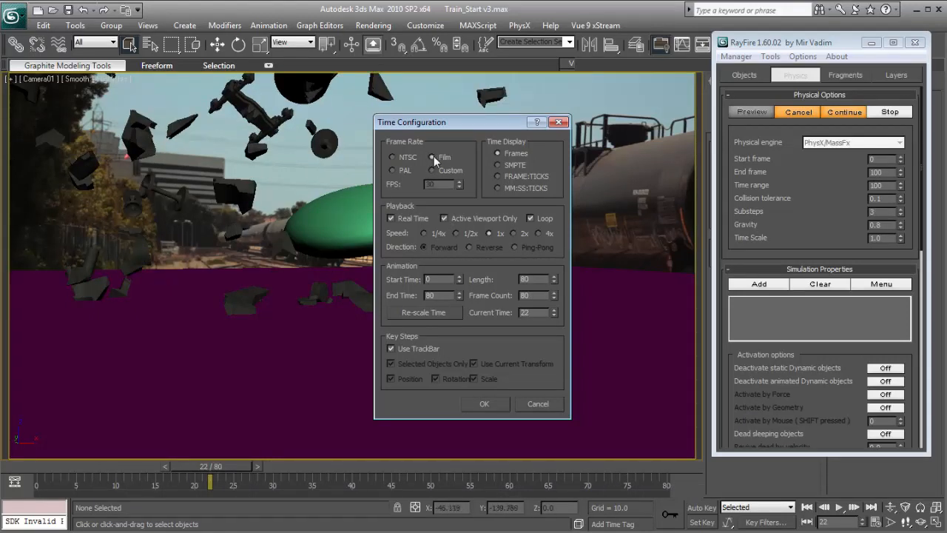
{"action": "double_click", "coordinate": [542, 279]}
{"action": "left_click", "coordinate": [484, 404]}
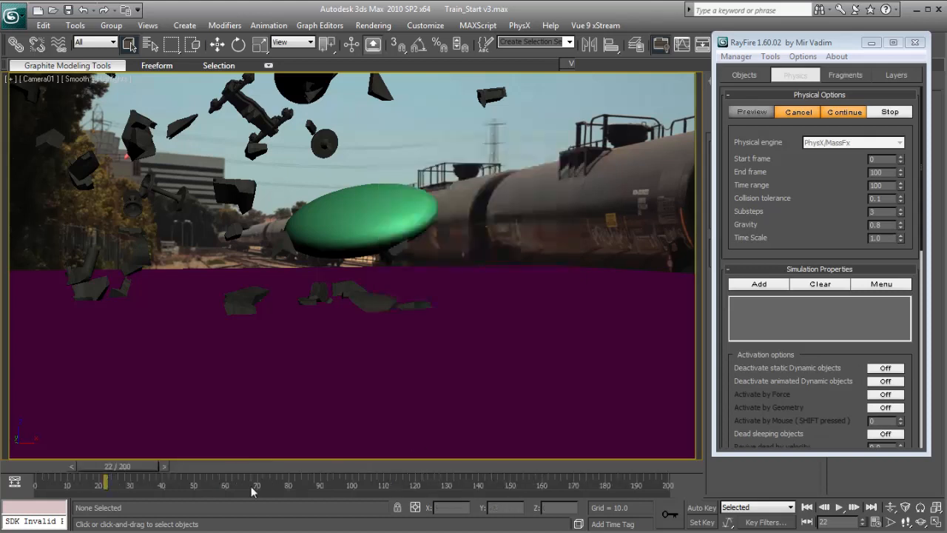
Step: Cancel the bake, select the impact sphere in wireframe display and move its second key to about frame 7, then restore shaded display
{"action": "left_click_drag", "start_coordinate": [123, 465], "coordinate": [73, 469]}
{"action": "left_click", "coordinate": [798, 111]}
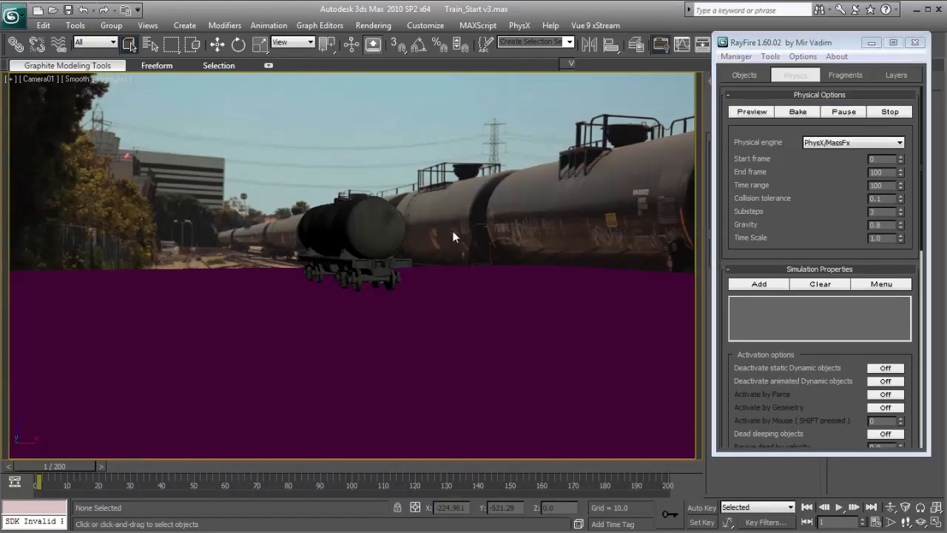
{"action": "key", "text": "F3"}
{"action": "left_click", "coordinate": [385, 326]}
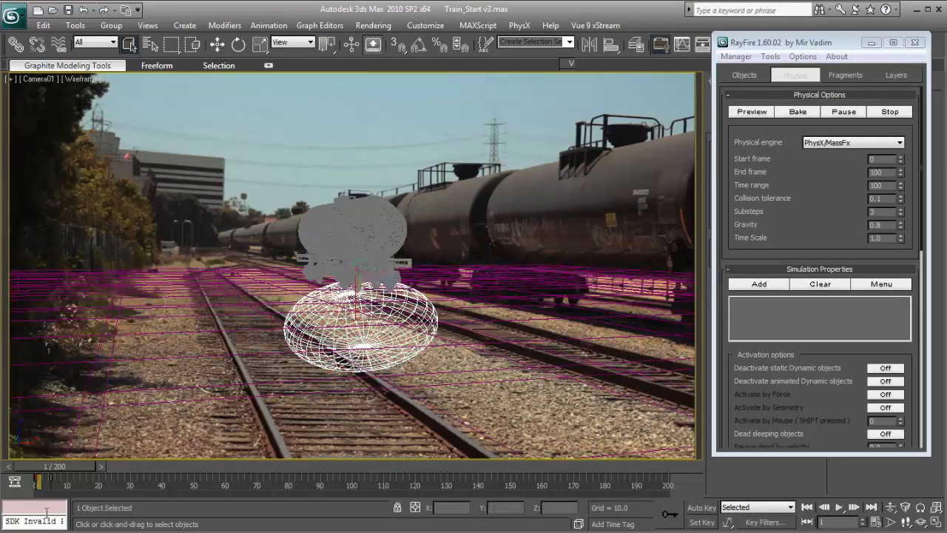
{"action": "left_click_drag", "start_coordinate": [51, 485], "coordinate": [72, 467]}
{"action": "left_click", "coordinate": [518, 135]}
{"action": "key", "text": "F3"}
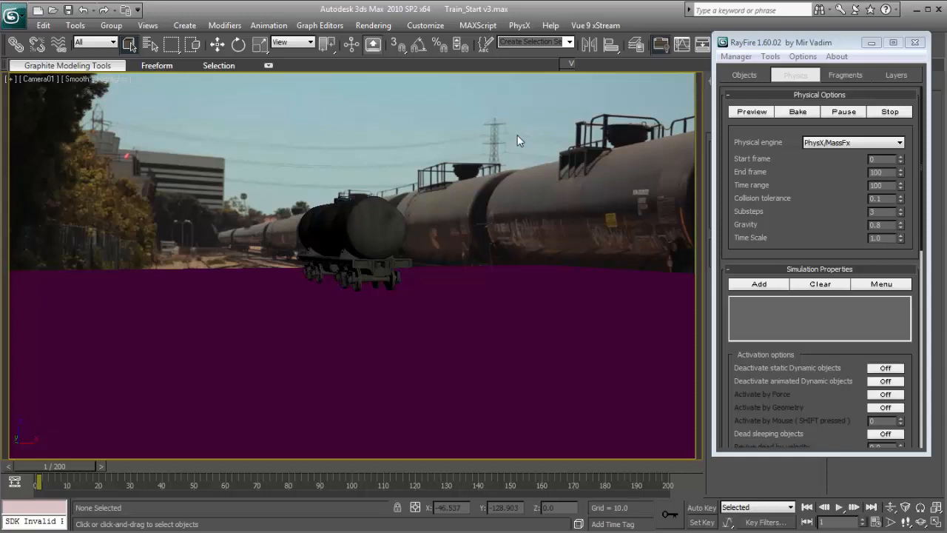
Step: Bake the simulation at the Film frame rate, pause it and scrub the timeline to check the tank's motion
{"action": "left_click", "coordinate": [795, 112]}
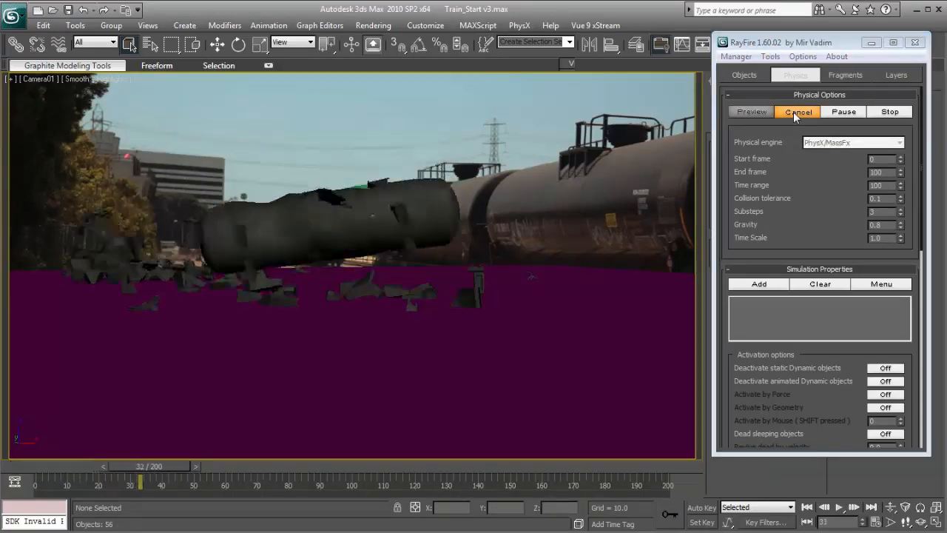
{"action": "left_click", "coordinate": [844, 112]}
{"action": "left_click_drag", "start_coordinate": [205, 466], "coordinate": [58, 449]}
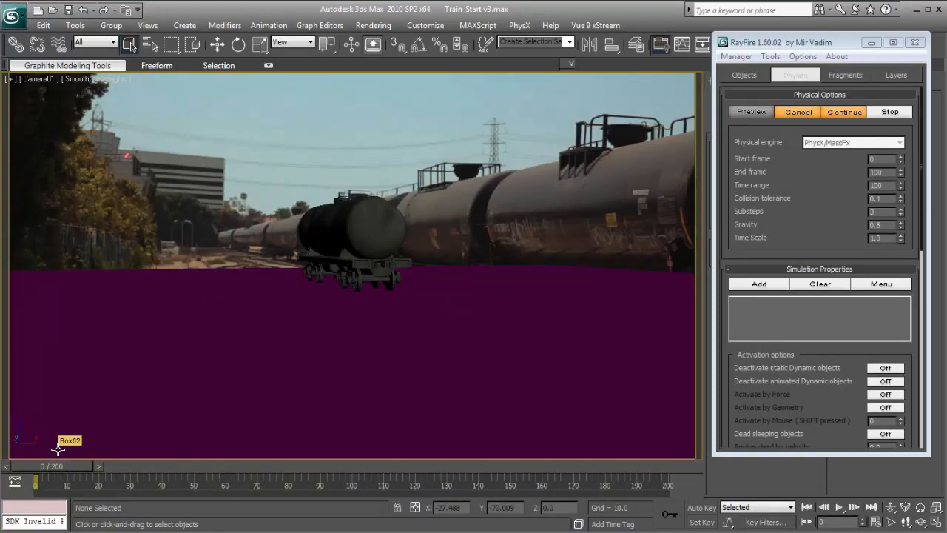
{"action": "left_click_drag", "start_coordinate": [84, 466], "coordinate": [200, 458]}
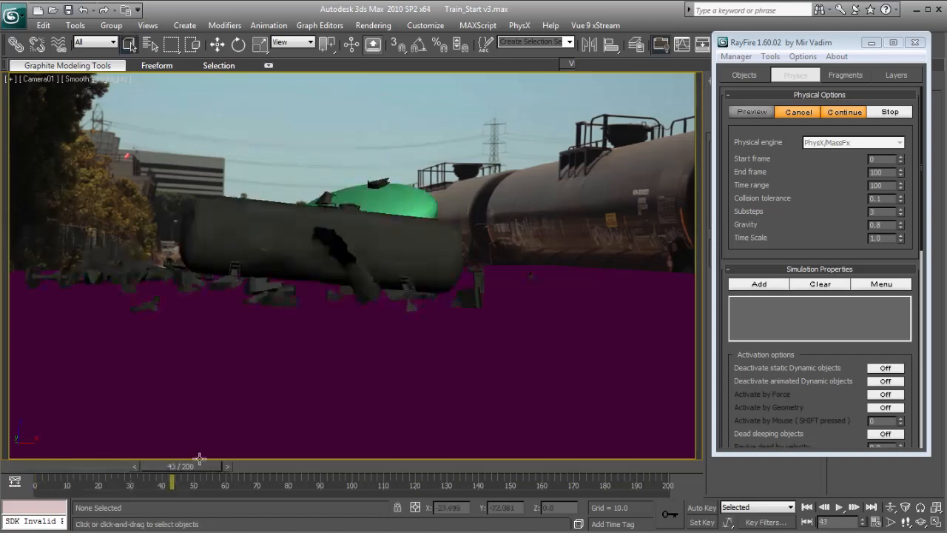
Step: Cancel the bake and rotate the impact sphere to about X 11.08, Y -24.45 and Z -3.78
{"action": "left_click", "coordinate": [393, 193]}
{"action": "right_click", "coordinate": [377, 198]}
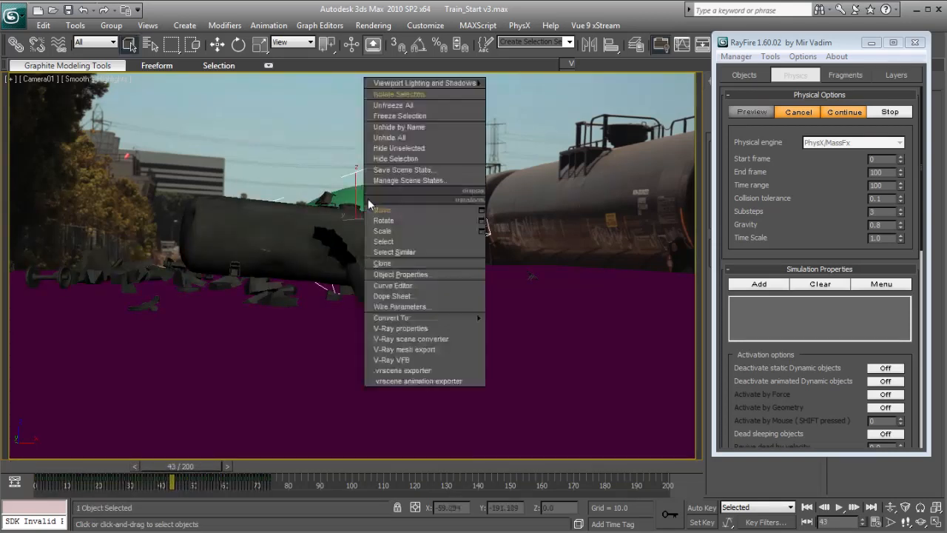
{"action": "left_click", "coordinate": [372, 211]}
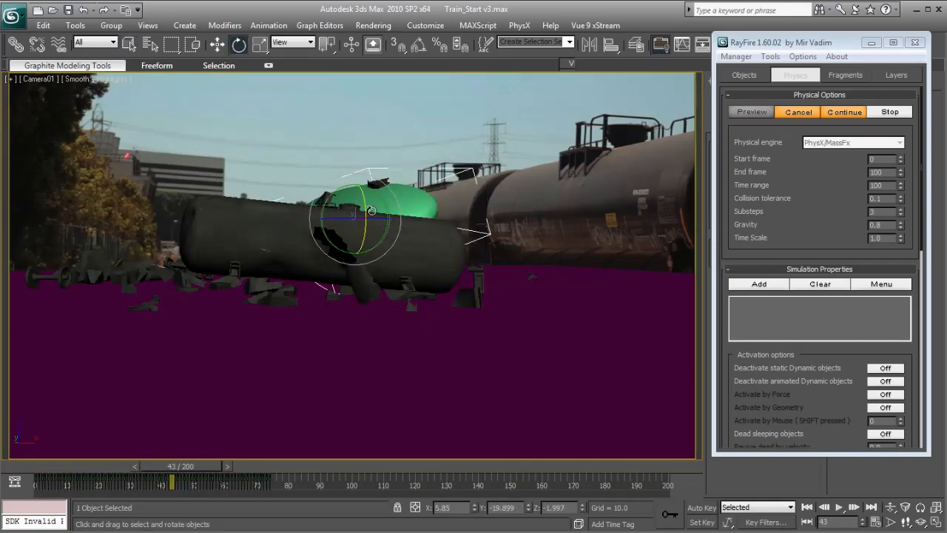
{"action": "left_click", "coordinate": [798, 113]}
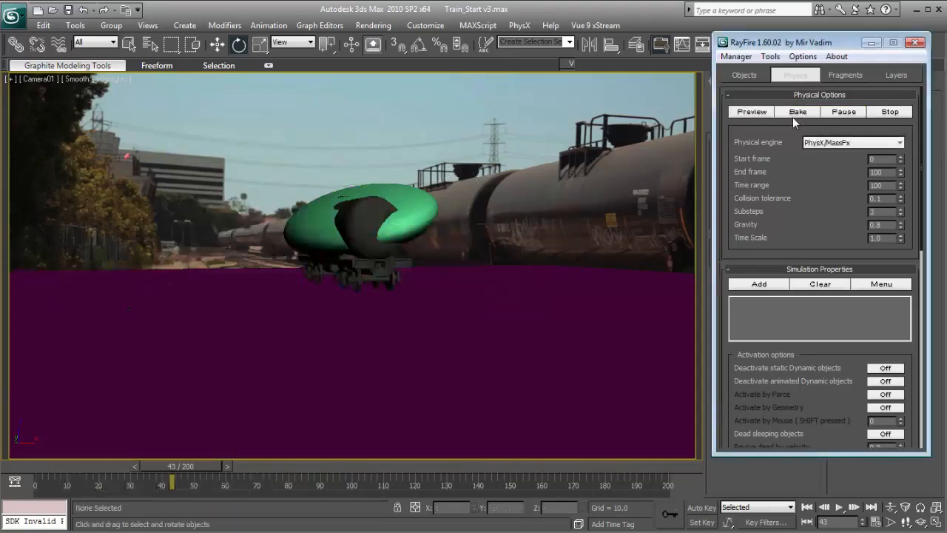
{"action": "left_click", "coordinate": [410, 205]}
{"action": "left_click_drag", "start_coordinate": [363, 194], "coordinate": [332, 195]}
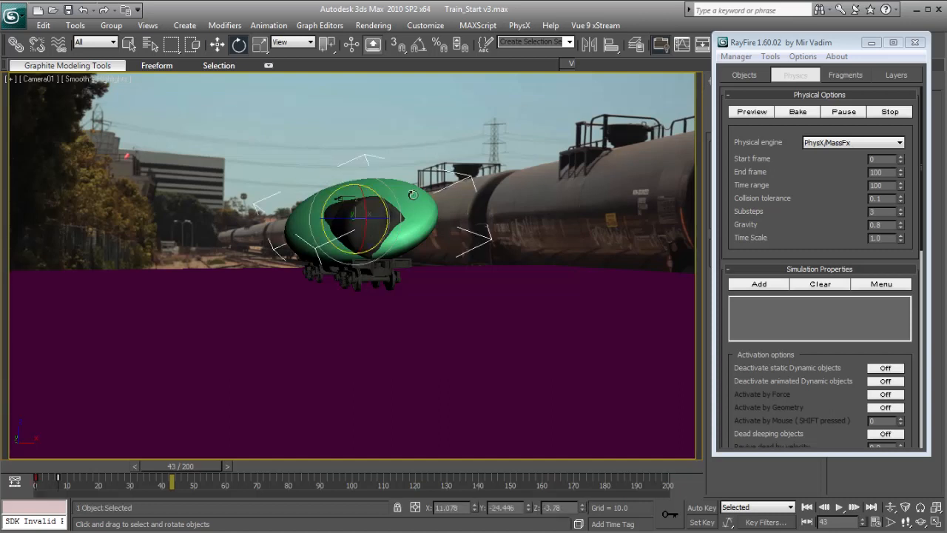
Step: In RayFire's object settings, choose Dense rock as the material of the static and kinematic objects
{"action": "left_click", "coordinate": [744, 75]}
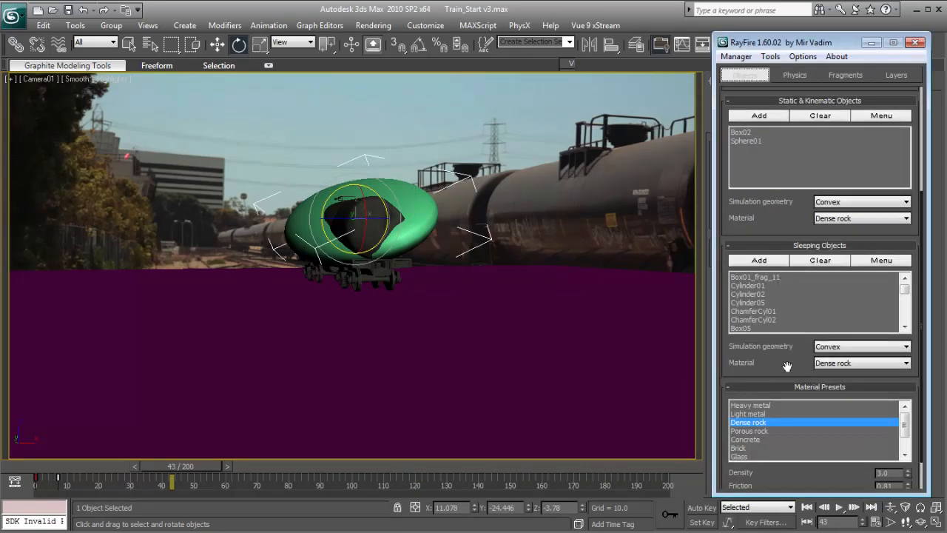
{"action": "scroll", "coordinate": [784, 204], "scroll_direction": "down", "scroll_amount": 1}
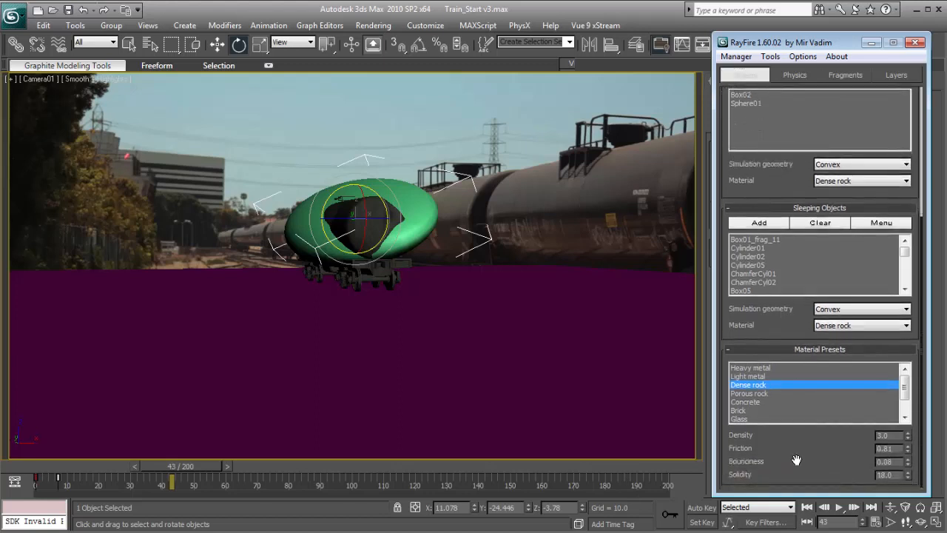
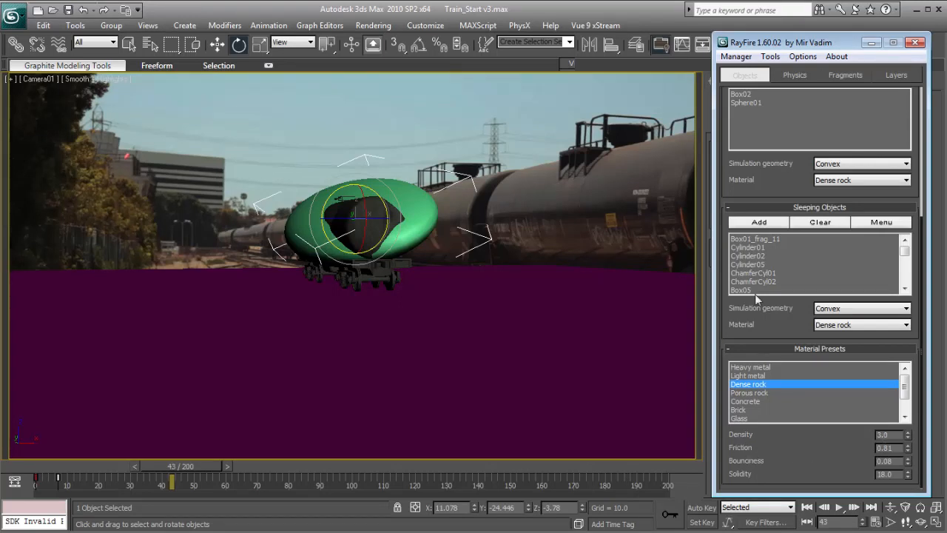
{"action": "scroll", "coordinate": [770, 296], "scroll_direction": "up", "scroll_amount": 1}
{"action": "scroll", "coordinate": [773, 211], "scroll_direction": "up", "scroll_amount": 1}
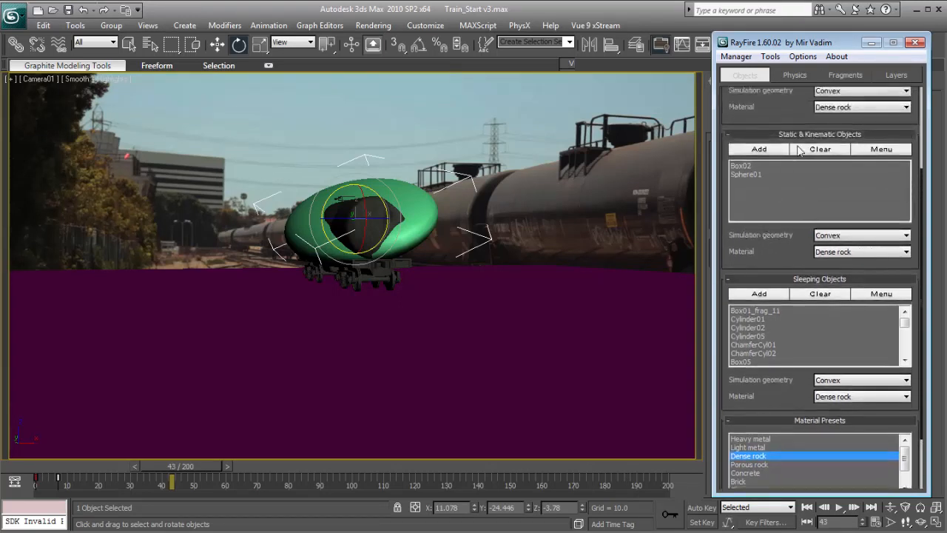
{"action": "left_click", "coordinate": [839, 252]}
{"action": "left_click", "coordinate": [846, 282]}
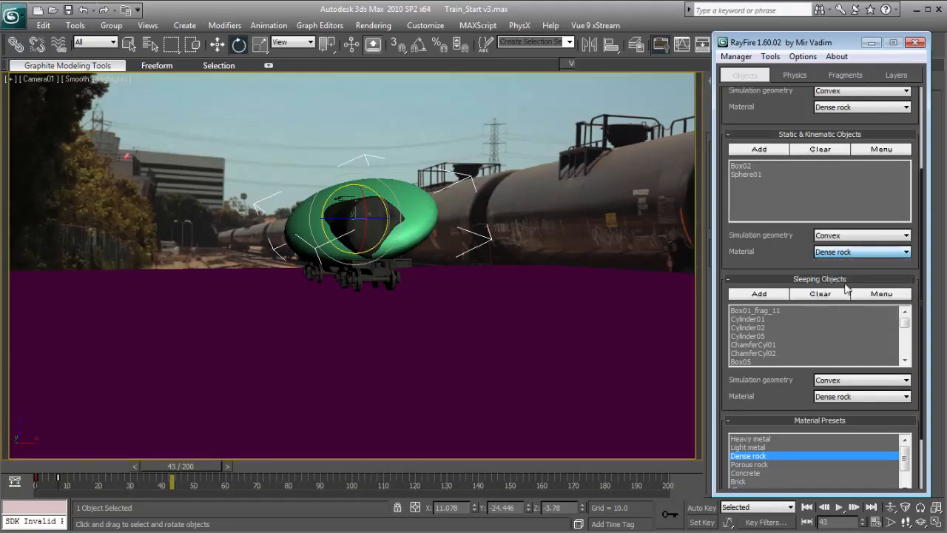
Step: Set the sleeping objects' material to Heavy metal and try the friction and density controls of the material presets
{"action": "scroll", "coordinate": [779, 303], "scroll_direction": "down", "scroll_amount": 1}
{"action": "left_click", "coordinate": [817, 353]}
{"action": "left_click", "coordinate": [829, 378]}
{"action": "left_click", "coordinate": [848, 349]}
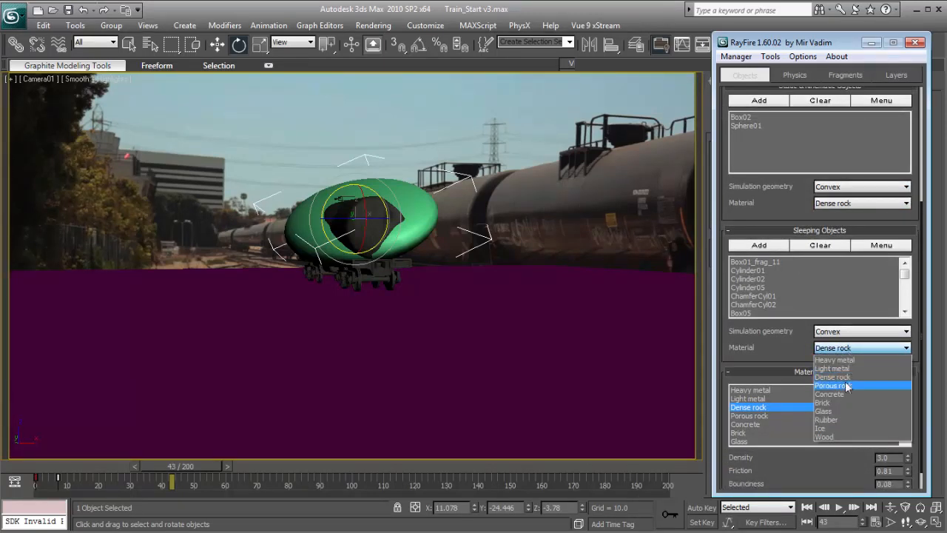
{"action": "left_click", "coordinate": [833, 360]}
{"action": "scroll", "coordinate": [794, 467], "scroll_direction": "down", "scroll_amount": 1}
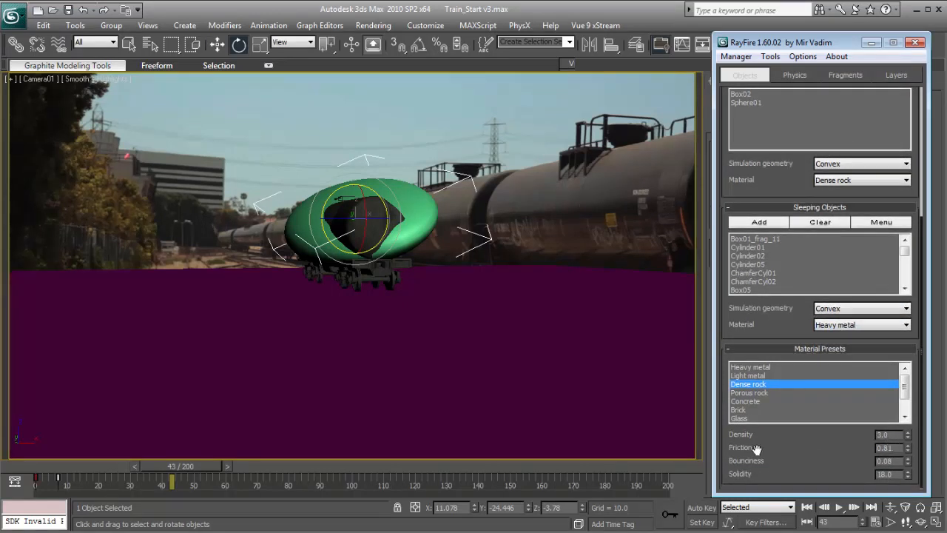
{"action": "left_click", "coordinate": [908, 445]}
{"action": "left_click_drag", "start_coordinate": [908, 438], "coordinate": [908, 434]}
Step: Bake the simulation with the rotated sphere and heavy metal parts, pause it and scrub back through the crash
{"action": "left_click", "coordinate": [795, 74]}
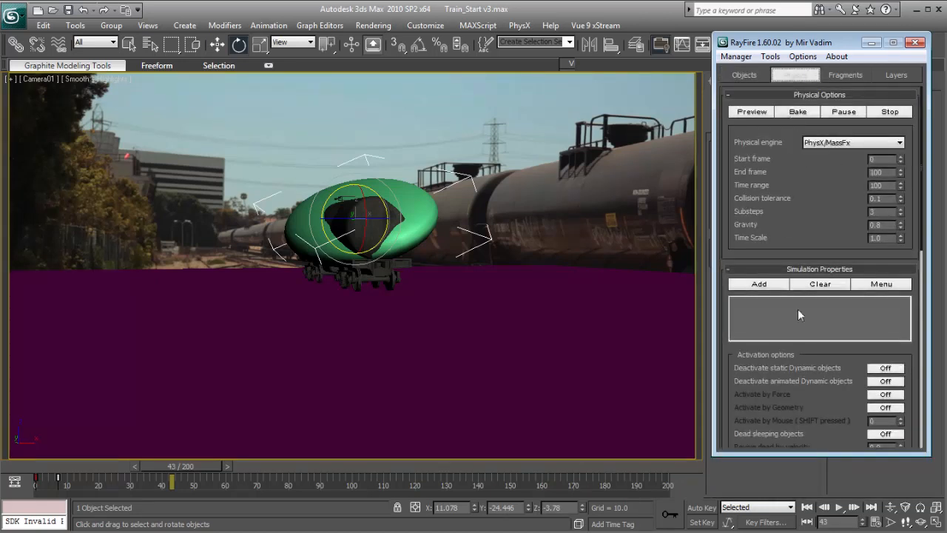
{"action": "left_click", "coordinate": [796, 112]}
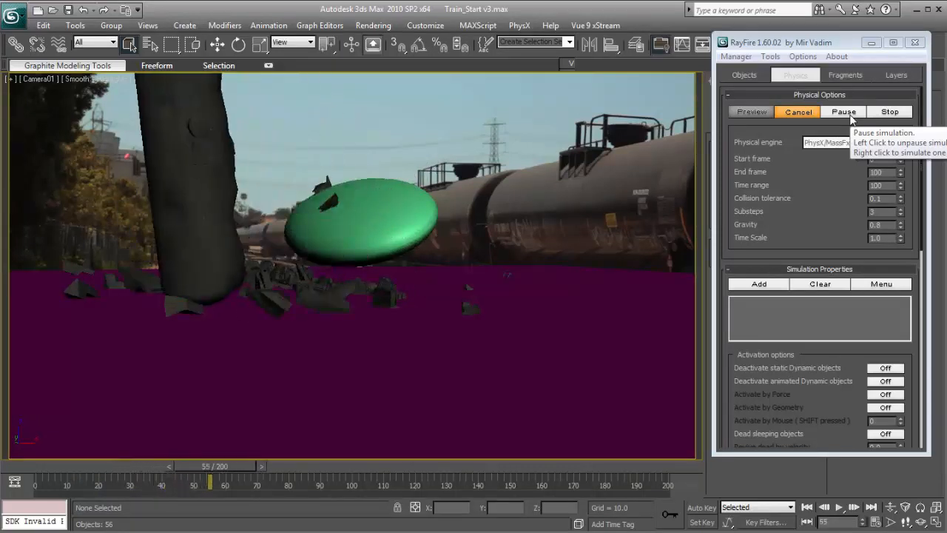
{"action": "left_click", "coordinate": [844, 115]}
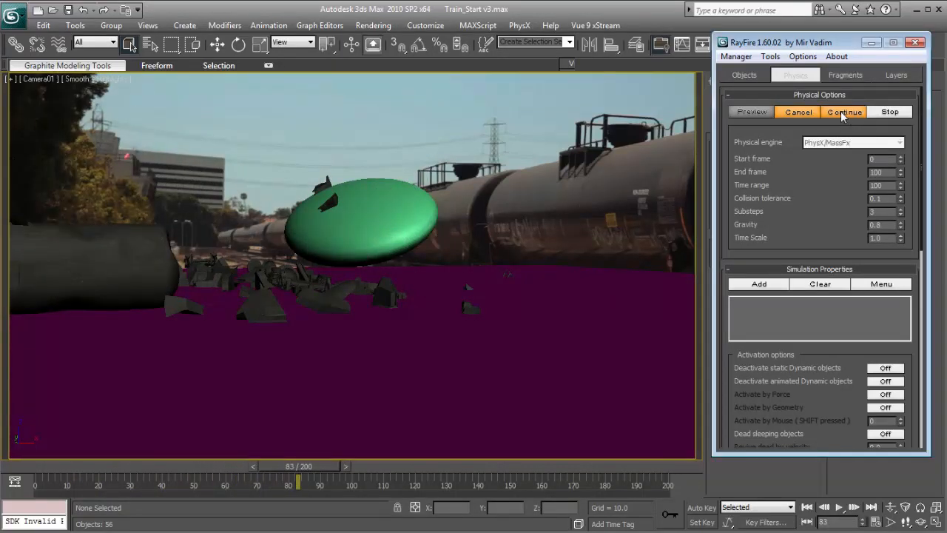
{"action": "left_click_drag", "start_coordinate": [189, 466], "coordinate": [101, 457]}
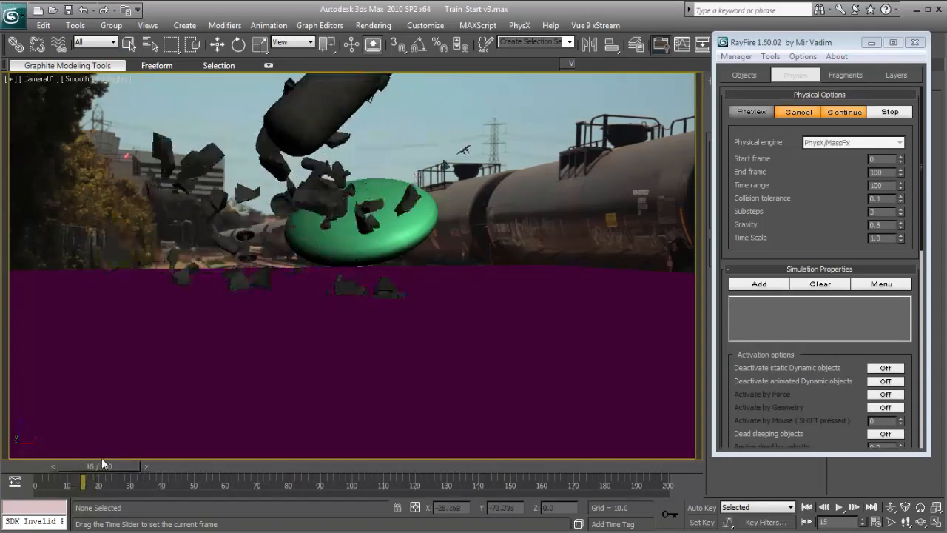
Step: Set the collision tolerance to 0.06 and the time scale to 0.8, and cancel the paused bake
{"action": "left_click", "coordinate": [920, 69]}
{"action": "left_click", "coordinate": [901, 241]}
{"action": "left_click", "coordinate": [902, 240]}
{"action": "left_click", "coordinate": [901, 240]}
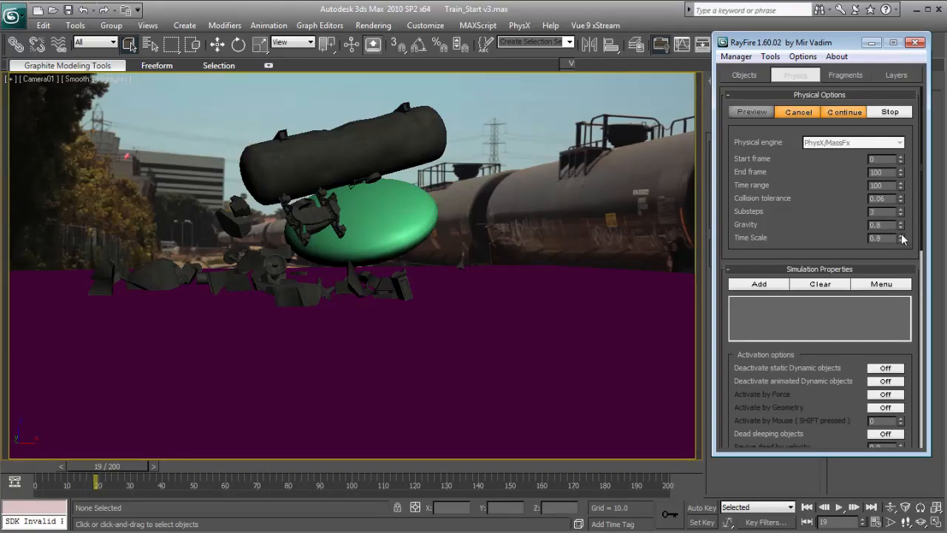
{"action": "left_click", "coordinate": [752, 79]}
{"action": "left_click", "coordinate": [793, 76]}
{"action": "left_click", "coordinate": [796, 113]}
Step: Change the material of both the sleeping objects and the static and kinematic objects to Concrete
{"action": "left_click", "coordinate": [746, 75]}
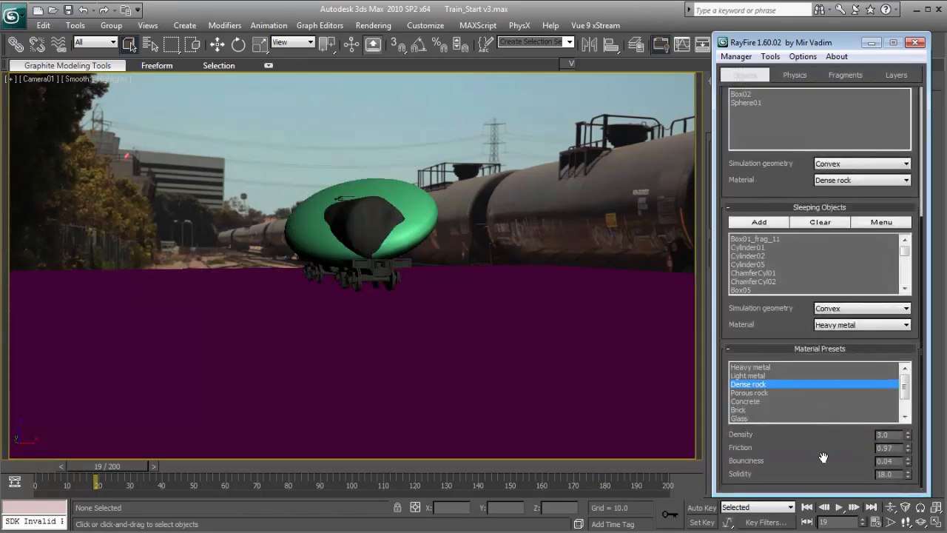
{"action": "scroll", "coordinate": [823, 458], "scroll_direction": "up", "scroll_amount": 1}
{"action": "left_click", "coordinate": [822, 348]}
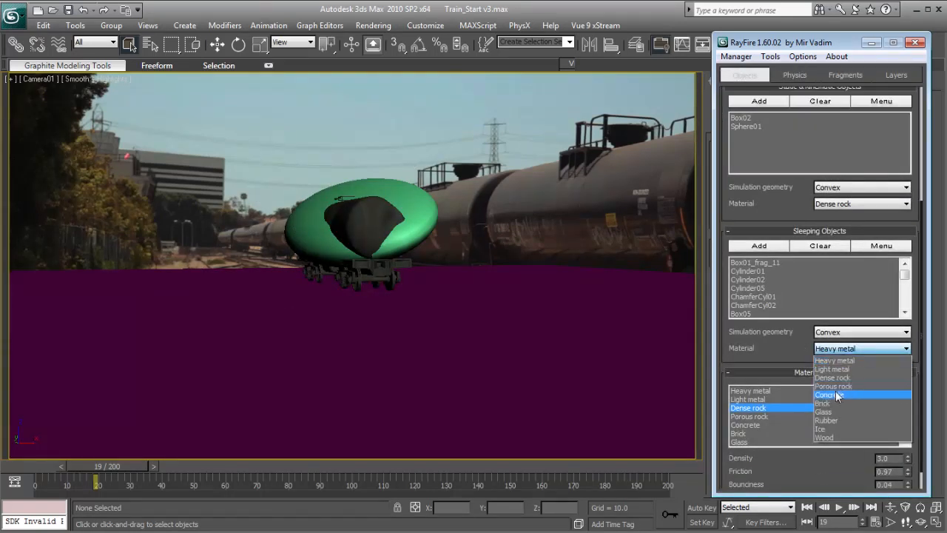
{"action": "left_click", "coordinate": [834, 395]}
{"action": "left_click_drag", "start_coordinate": [770, 337], "coordinate": [768, 323]}
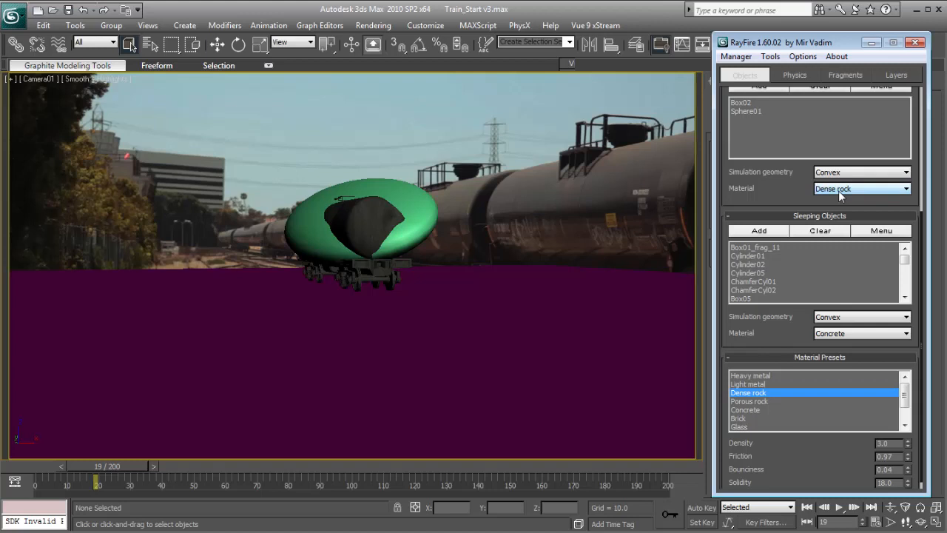
{"action": "left_click", "coordinate": [840, 190]}
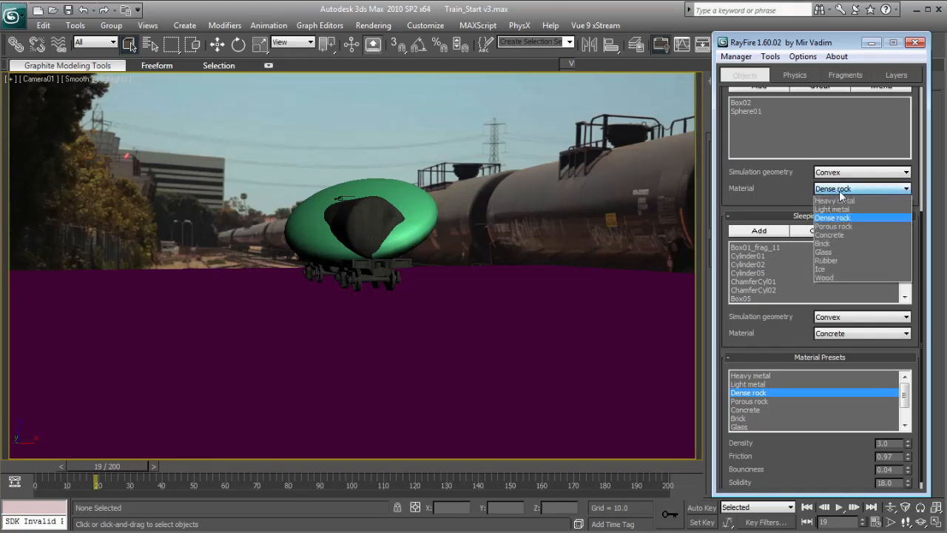
{"action": "left_click", "coordinate": [850, 236]}
Step: Bake the simulation with the concrete material, stop it and scrub back through the crash to the first frame
{"action": "left_click", "coordinate": [796, 75]}
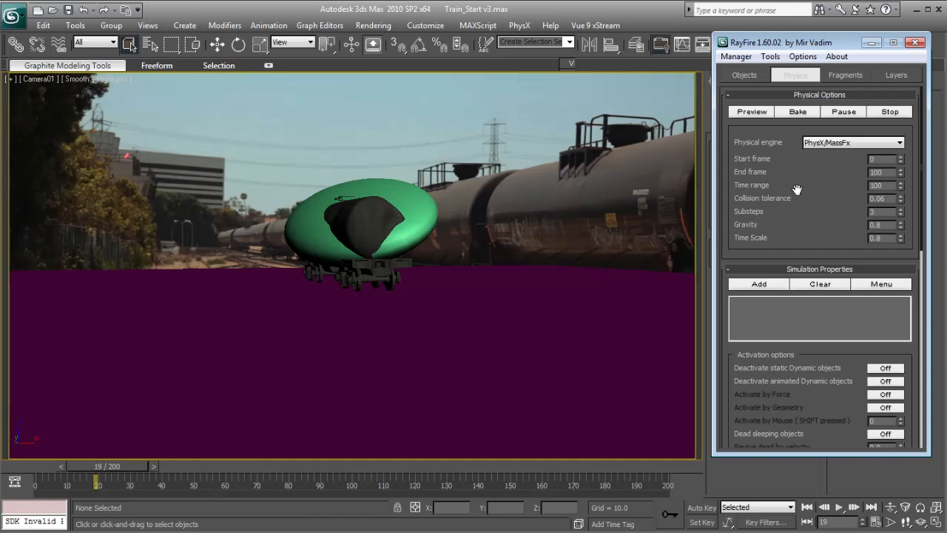
{"action": "left_click", "coordinate": [797, 112]}
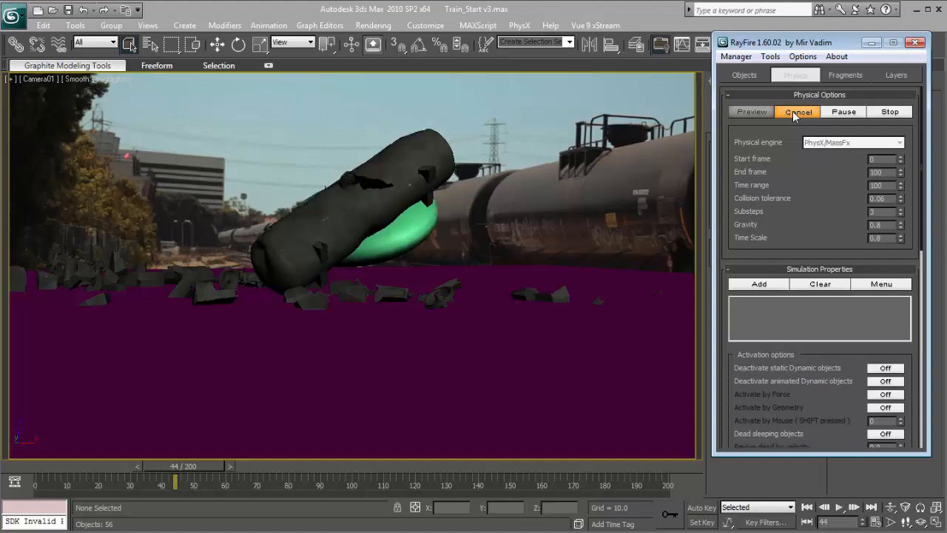
{"action": "left_click_drag", "start_coordinate": [72, 472], "coordinate": [33, 462]}
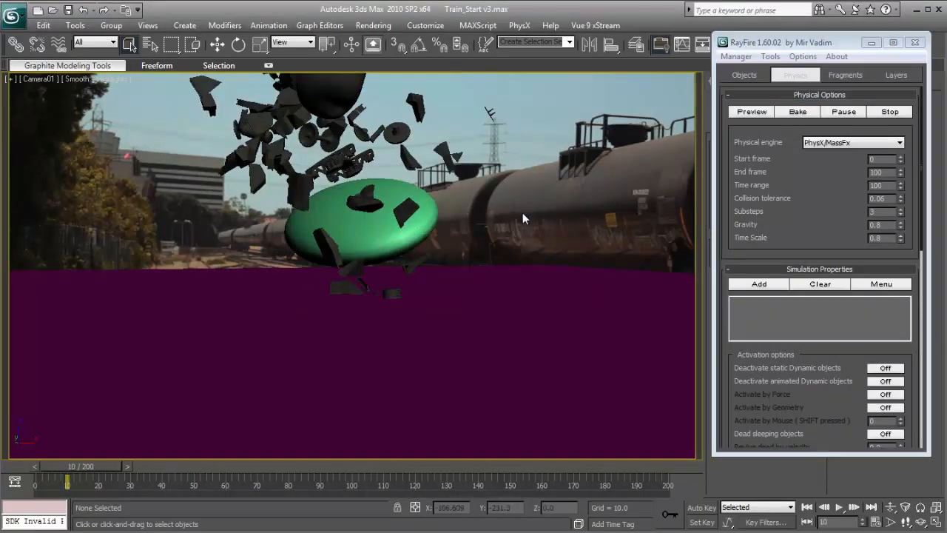
Step: In the four-viewport layout, select the impact sphere and move it about 3.5 units along X and 2.1 along Y in the Top view
{"action": "key", "text": "alt+w"}
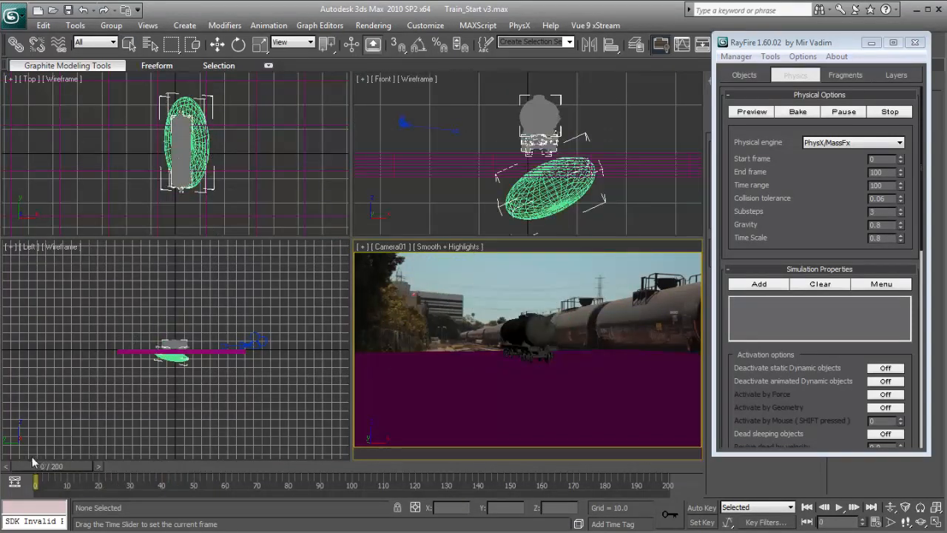
{"action": "left_click", "coordinate": [192, 164]}
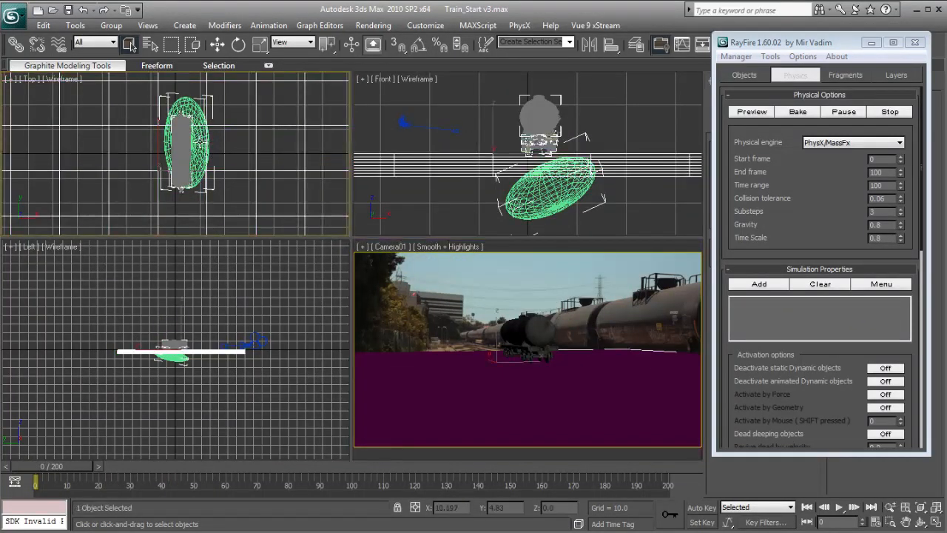
{"action": "left_click_drag", "start_coordinate": [60, 467], "coordinate": [8, 482]}
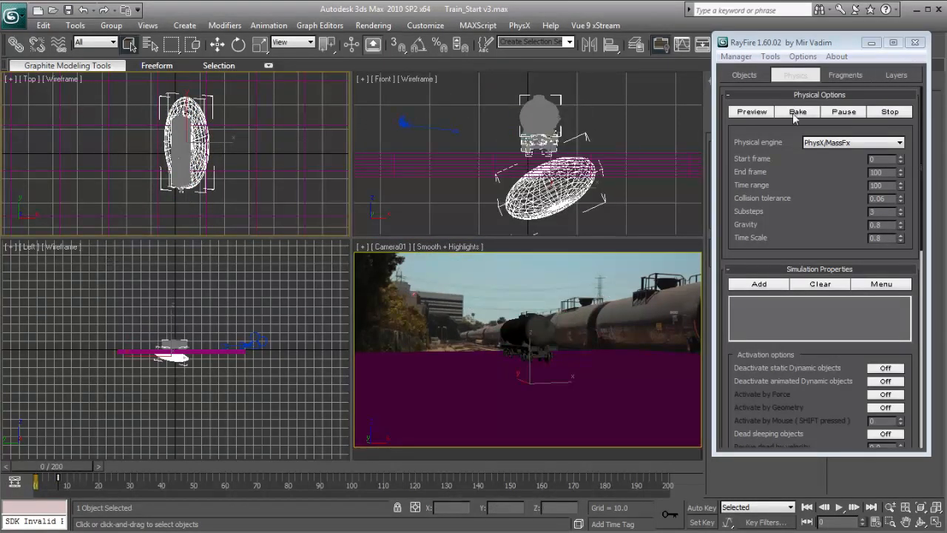
{"action": "left_click", "coordinate": [794, 113]}
{"action": "left_click", "coordinate": [237, 163]}
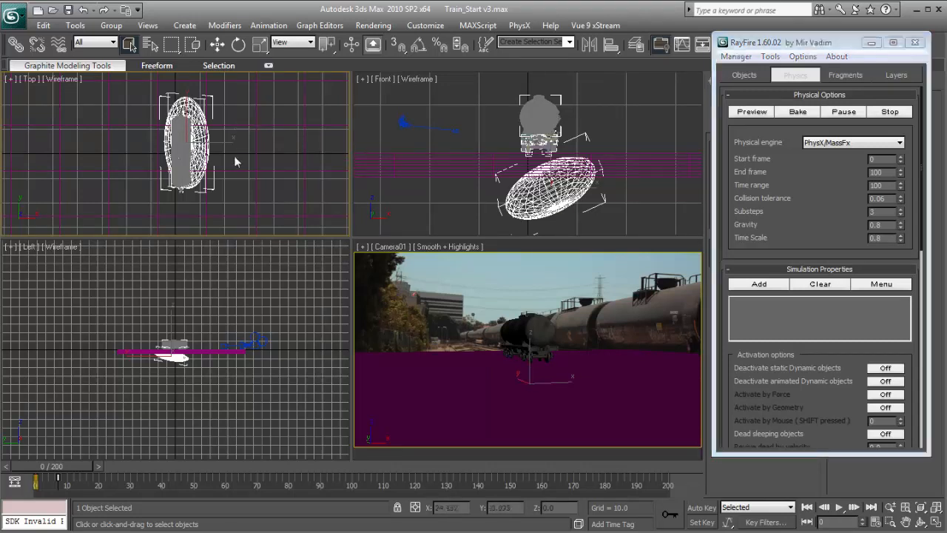
{"action": "left_click", "coordinate": [194, 145]}
{"action": "right_click", "coordinate": [197, 145]}
{"action": "left_click", "coordinate": [210, 151]}
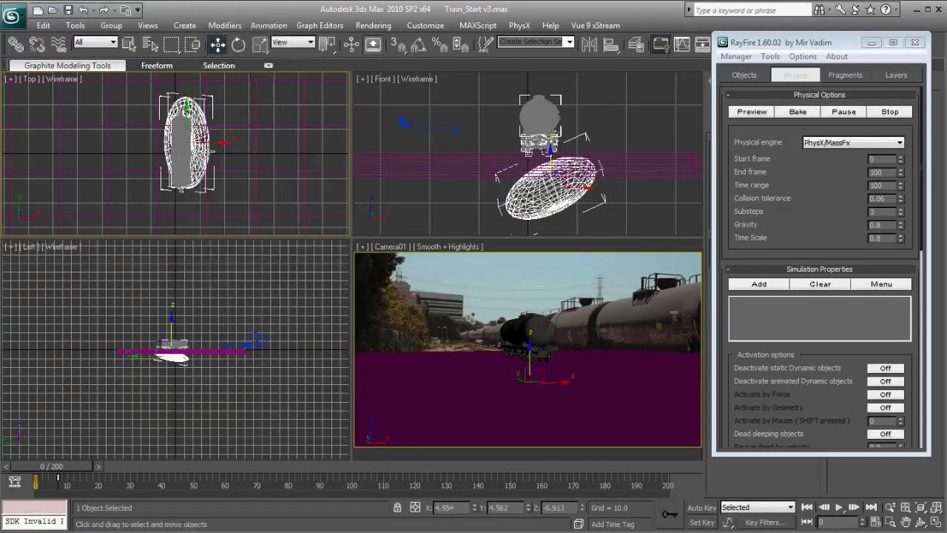
{"action": "left_click_drag", "start_coordinate": [187, 132], "coordinate": [207, 134]}
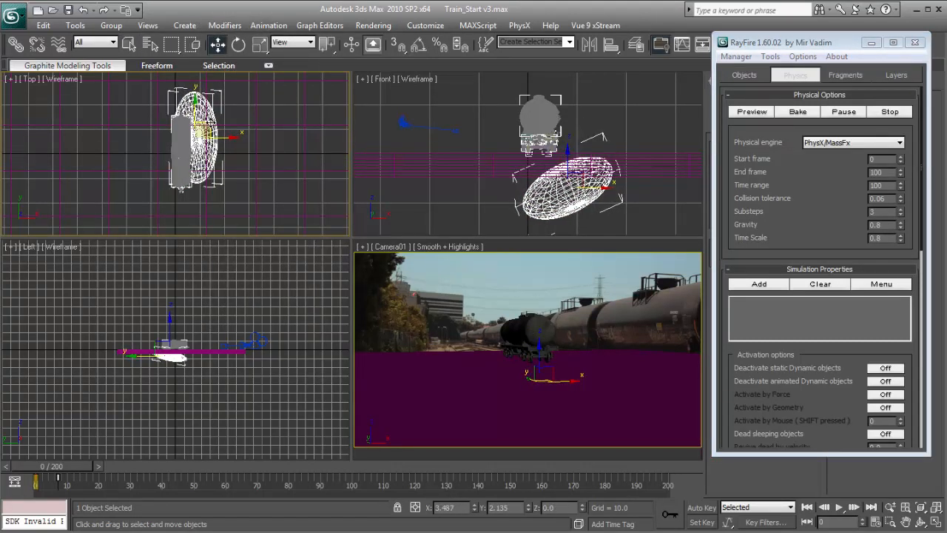
Step: Rotate the impact sphere to about X 32.66, Y -32.78 and Z -17.26 and run a trial bake, cancelling it partway
{"action": "right_click", "coordinate": [613, 200]}
{"action": "left_click", "coordinate": [637, 215]}
{"action": "left_click_drag", "start_coordinate": [595, 164], "coordinate": [569, 177]}
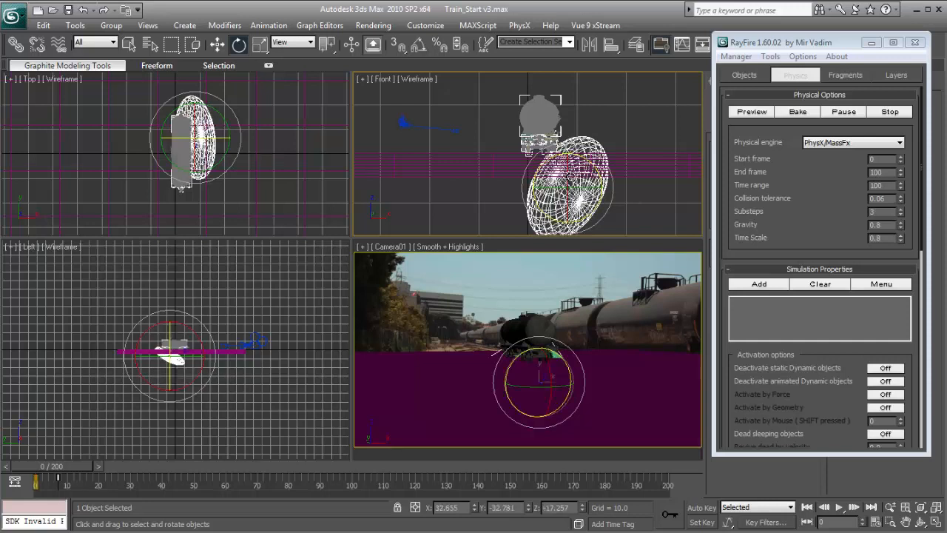
{"action": "left_click", "coordinate": [798, 112]}
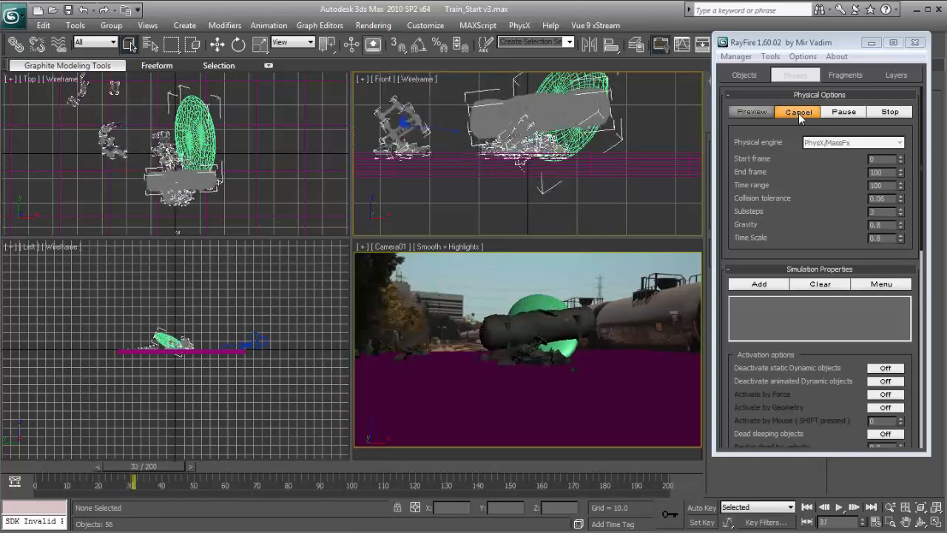
{"action": "left_click", "coordinate": [791, 113]}
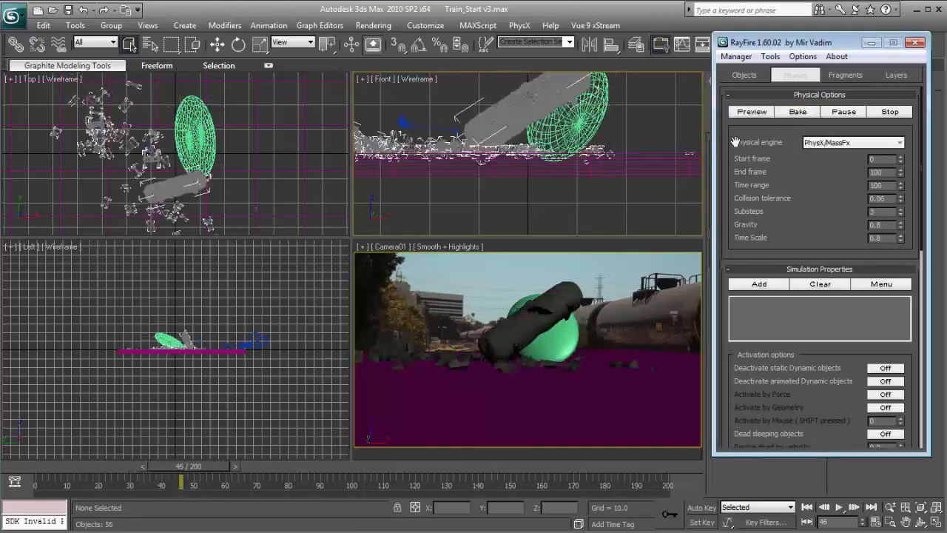
Step: Shift the impact sphere's second animation key slightly earlier and run another trial bake, cancelling it partway
{"action": "left_click", "coordinate": [563, 340]}
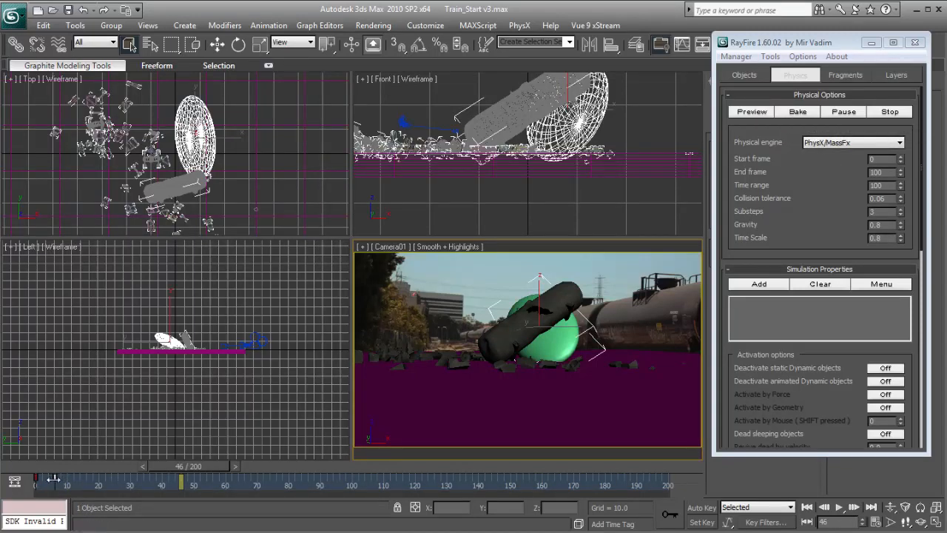
{"action": "left_click", "coordinate": [805, 115]}
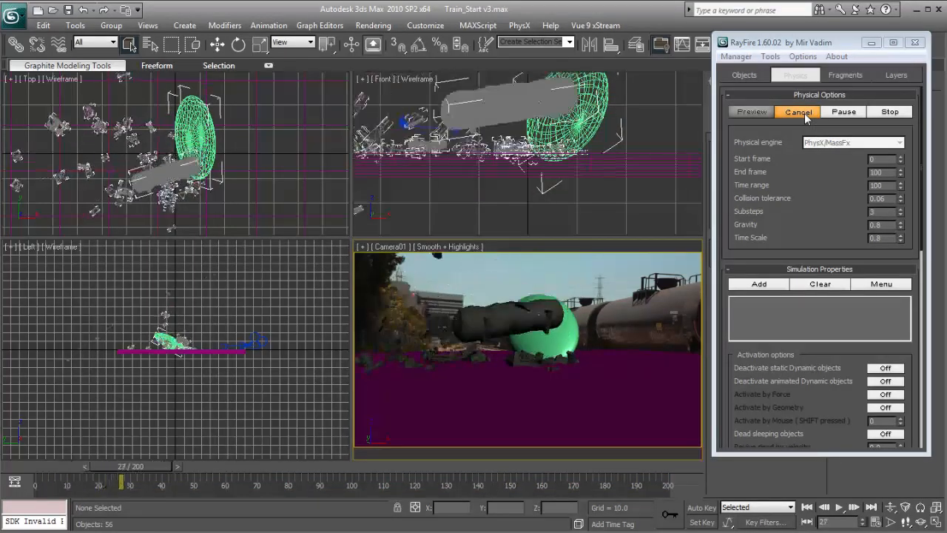
{"action": "left_click", "coordinate": [805, 114]}
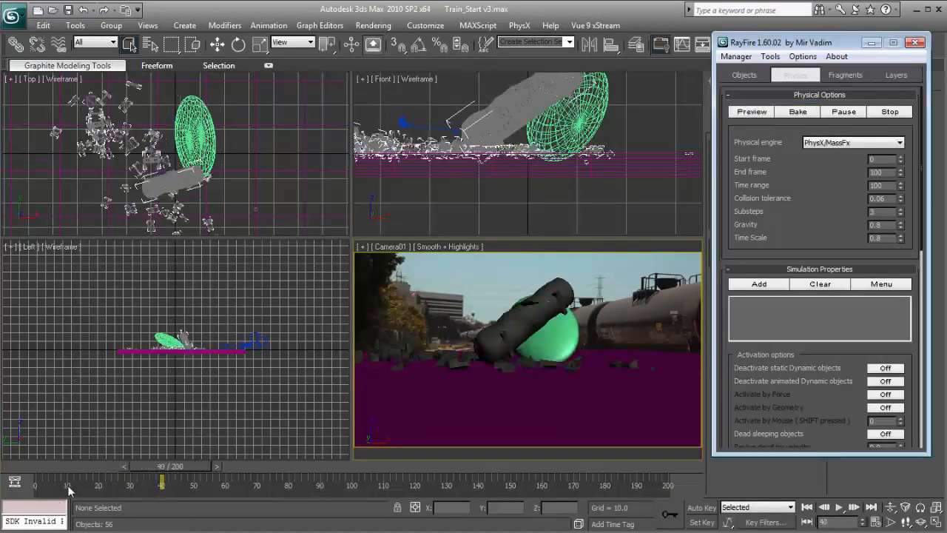
Step: Move the sphere's second key to about frame 4, bake the simulation, pause it and replay the crash
{"action": "left_click", "coordinate": [553, 336]}
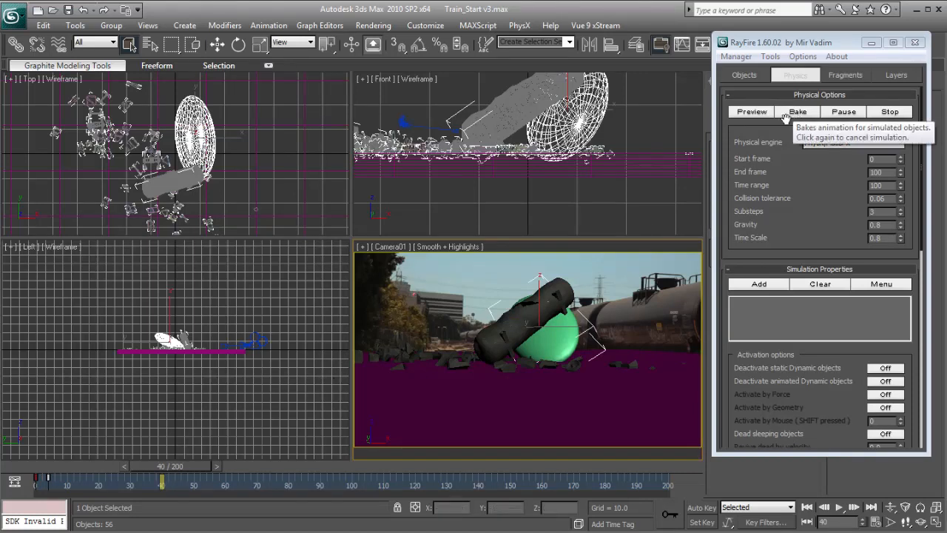
{"action": "left_click", "coordinate": [797, 112]}
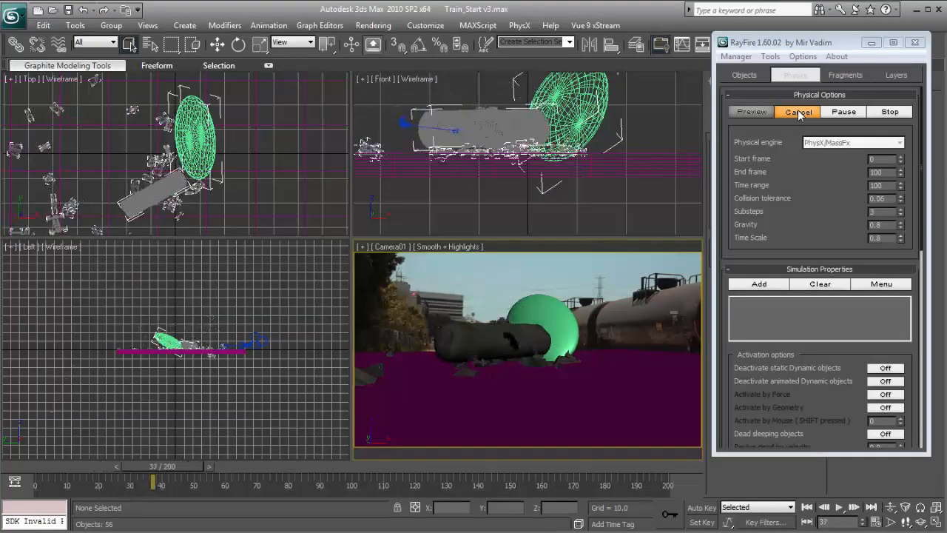
{"action": "left_click", "coordinate": [843, 111]}
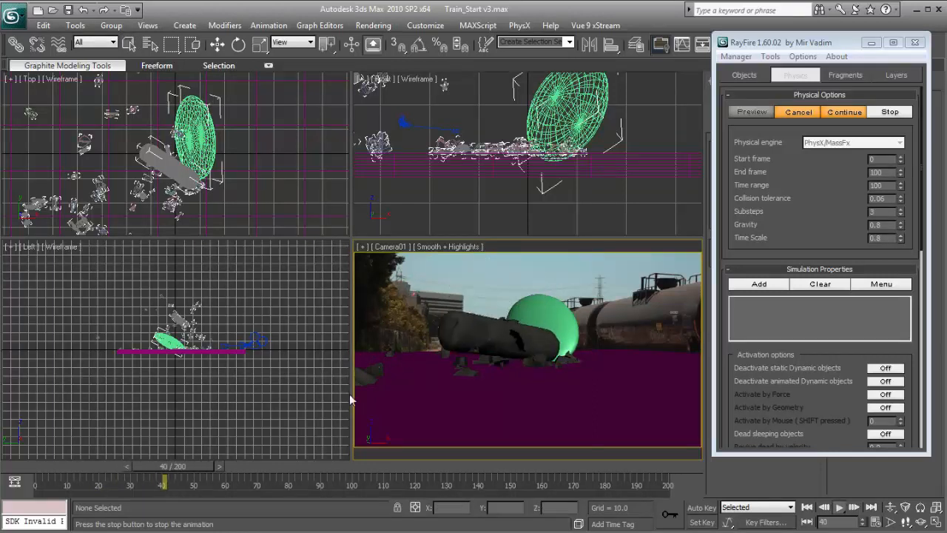
{"action": "left_click_drag", "start_coordinate": [72, 470], "coordinate": [44, 462]}
{"action": "key", "text": "/"}
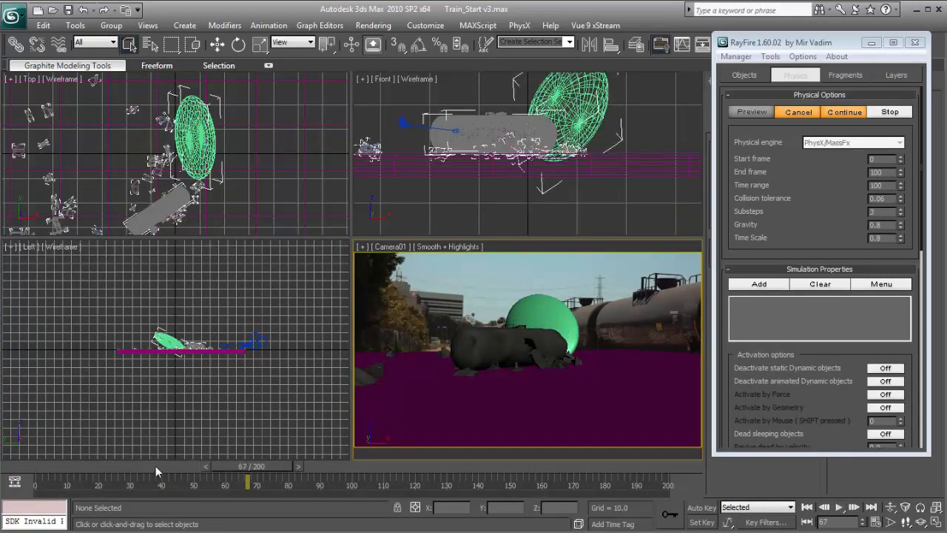
{"action": "left_click_drag", "start_coordinate": [168, 465], "coordinate": [81, 464]}
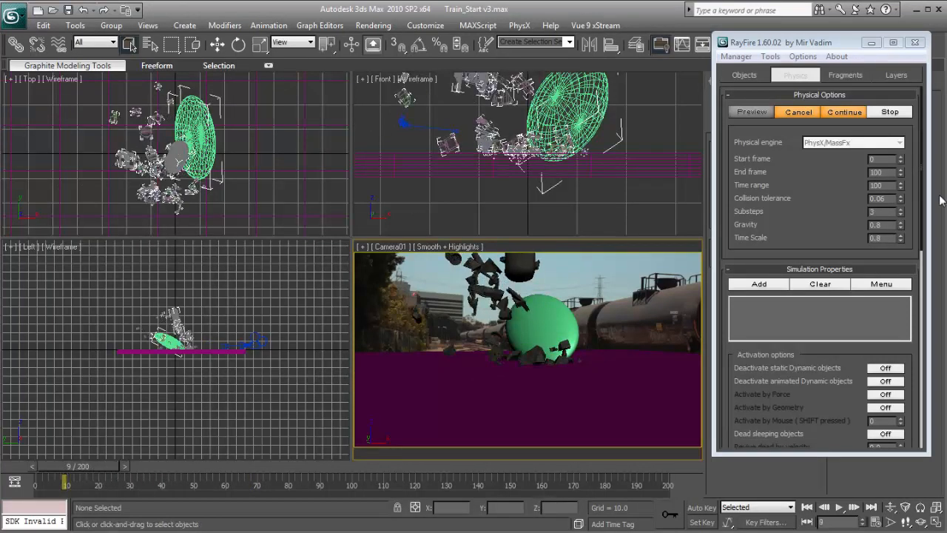
Step: Cancel the bake, raise the collision tolerance to 0.67 and bake the simulation again
{"action": "left_click", "coordinate": [900, 196]}
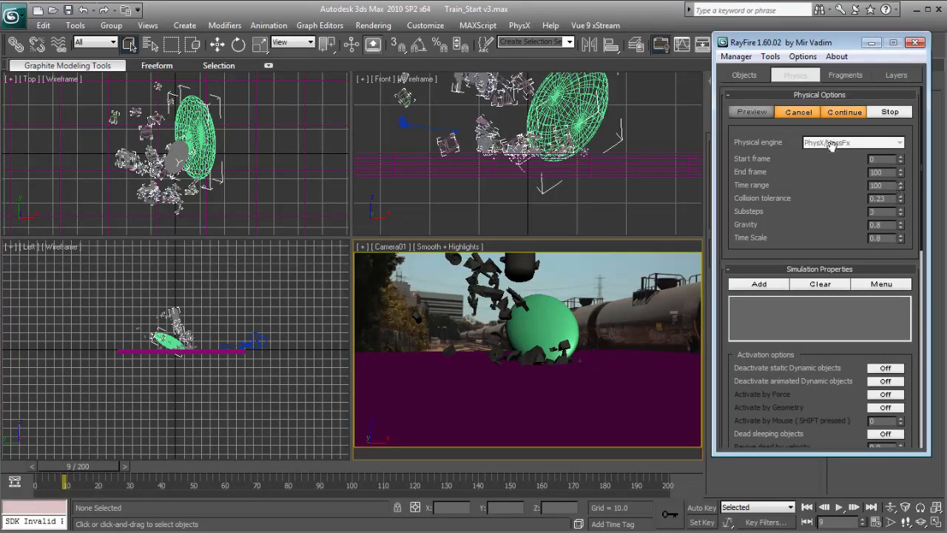
{"action": "left_click", "coordinate": [800, 114]}
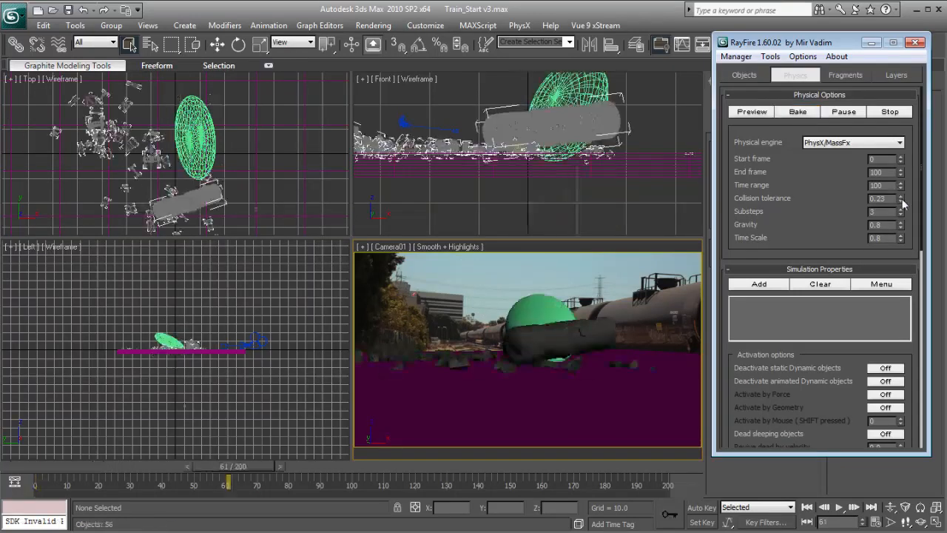
{"action": "left_click_drag", "start_coordinate": [902, 198], "coordinate": [902, 166]}
{"action": "left_click", "coordinate": [806, 114]}
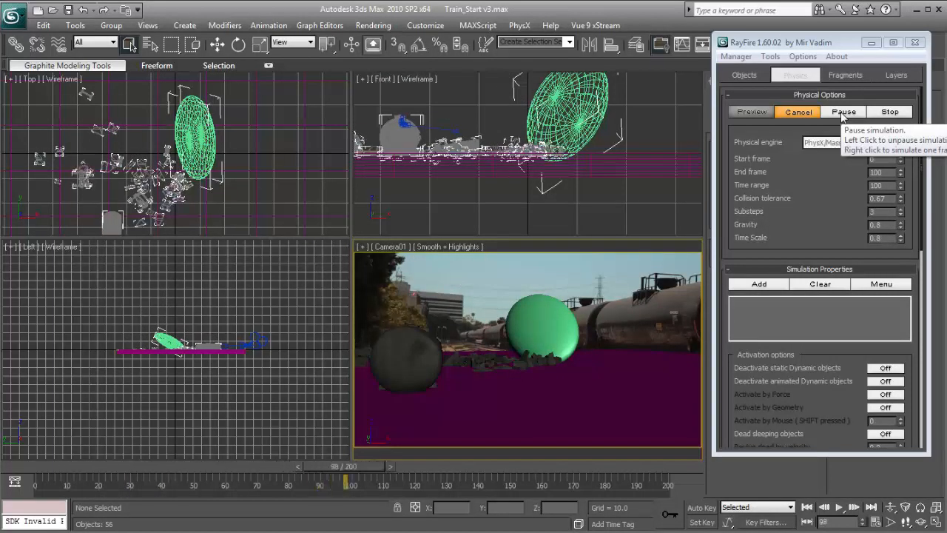
Step: Scrub through and replay the baked crash to examine how the tank car and debris react to the impact
{"action": "left_click_drag", "start_coordinate": [355, 466], "coordinate": [87, 466]}
{"action": "key", "text": "slash"}
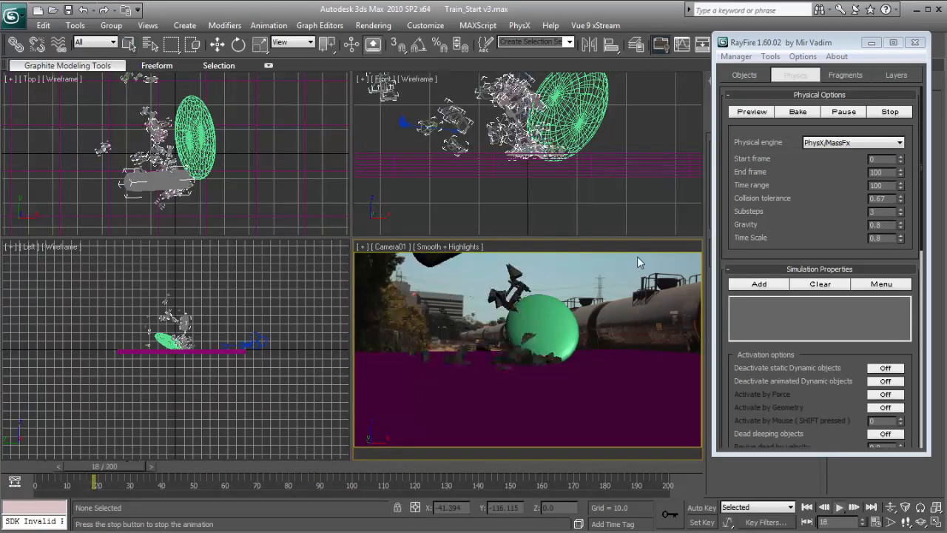
{"action": "key", "text": "slash"}
{"action": "left_click", "coordinate": [77, 462]}
{"action": "key", "text": "slash"}
{"action": "key", "text": "slash"}
{"action": "key", "text": "slash"}
{"action": "left_click", "coordinate": [42, 462]}
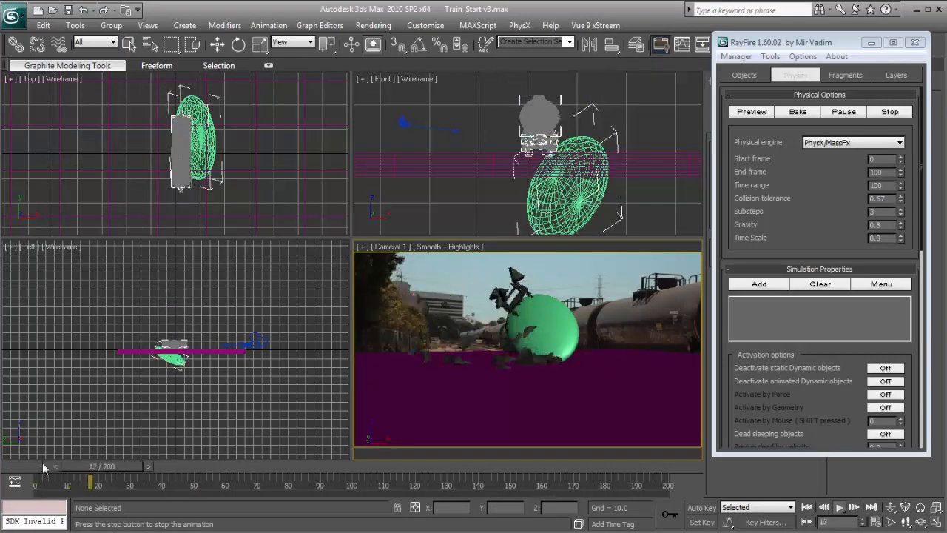
{"action": "key", "text": "slash"}
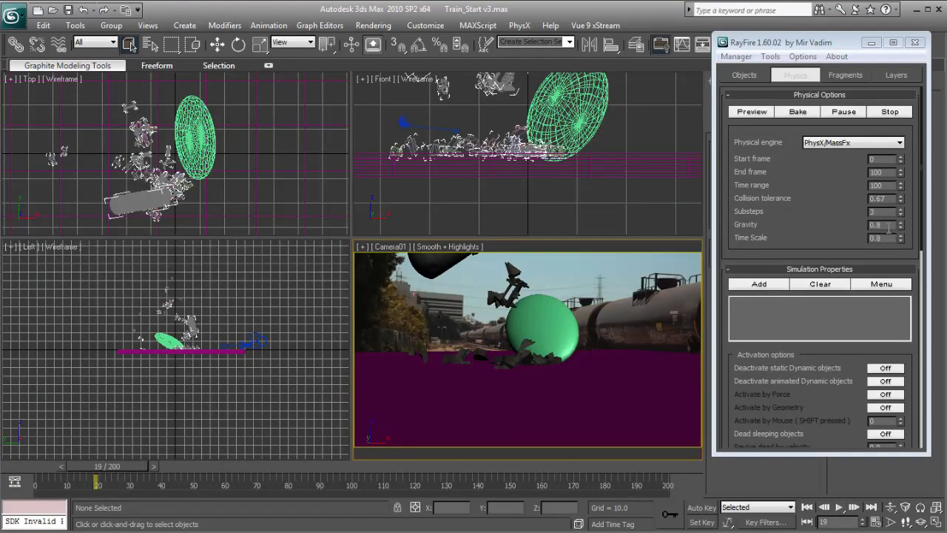
Step: Set the time scale to 1.0, the gravity to 0.75 and the collision tolerance to 0.64
{"action": "left_click", "coordinate": [890, 237]}
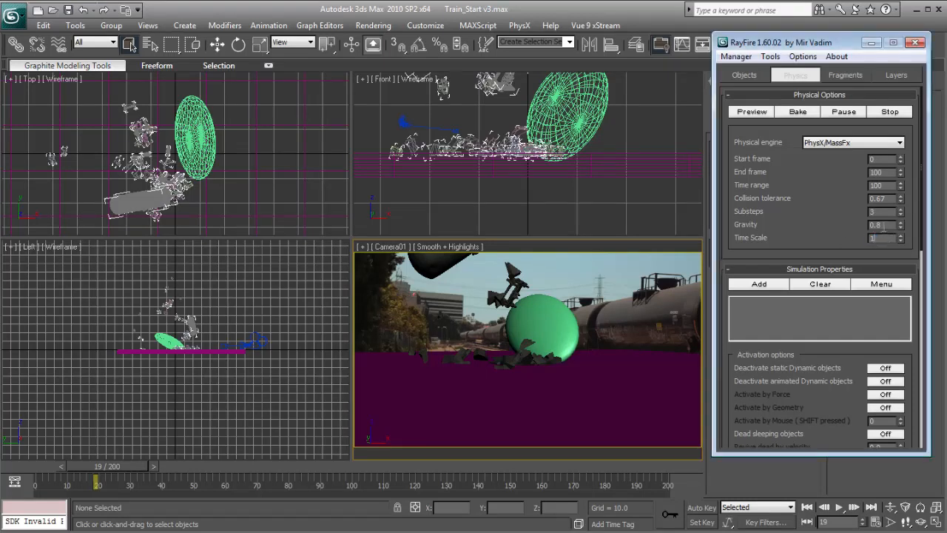
{"action": "left_click_drag", "start_coordinate": [136, 467], "coordinate": [103, 458]}
{"action": "left_click", "coordinate": [888, 223]}
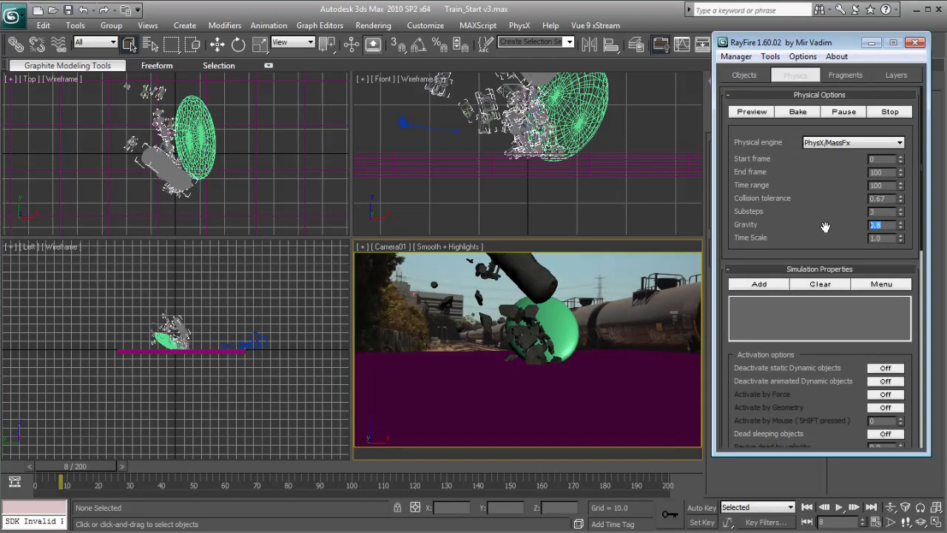
{"action": "left_click", "coordinate": [901, 201]}
{"action": "left_click", "coordinate": [901, 201]}
Step: Select the impact sphere and move it back under the tank car along X to about 4.55
{"action": "left_click", "coordinate": [564, 193]}
{"action": "right_click", "coordinate": [568, 198]}
{"action": "left_click", "coordinate": [588, 206]}
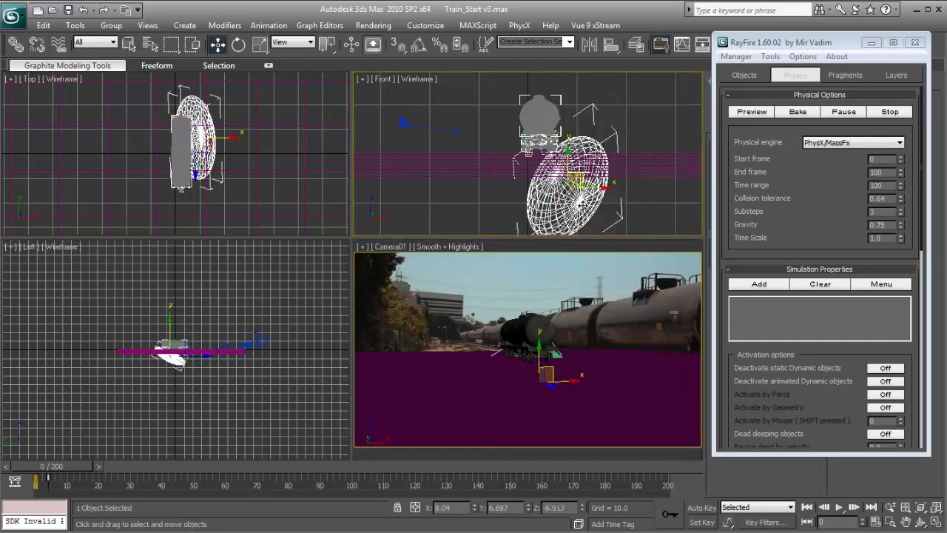
{"action": "left_click_drag", "start_coordinate": [595, 187], "coordinate": [579, 188]}
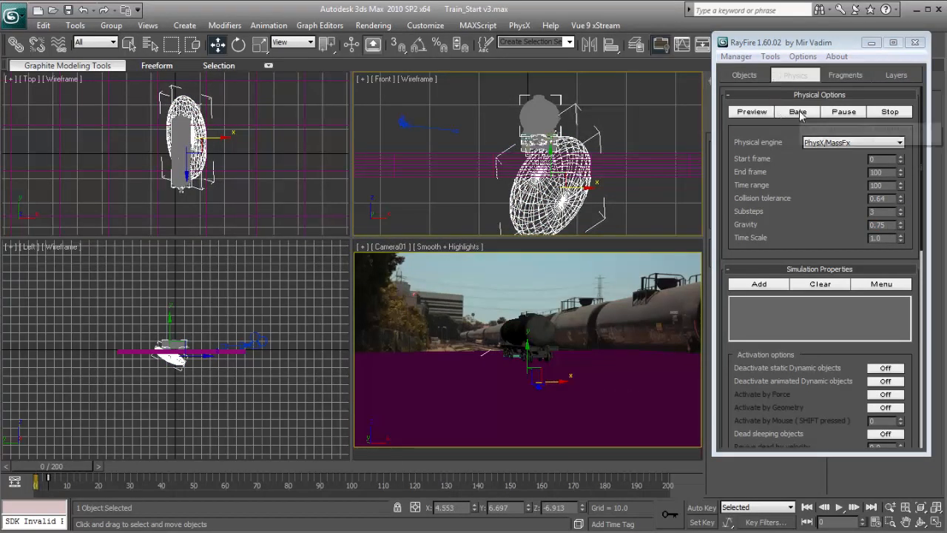
Step: Run a test bake of the crash simulation, cancel it and return the timeline to frame 0
{"action": "left_click", "coordinate": [798, 112]}
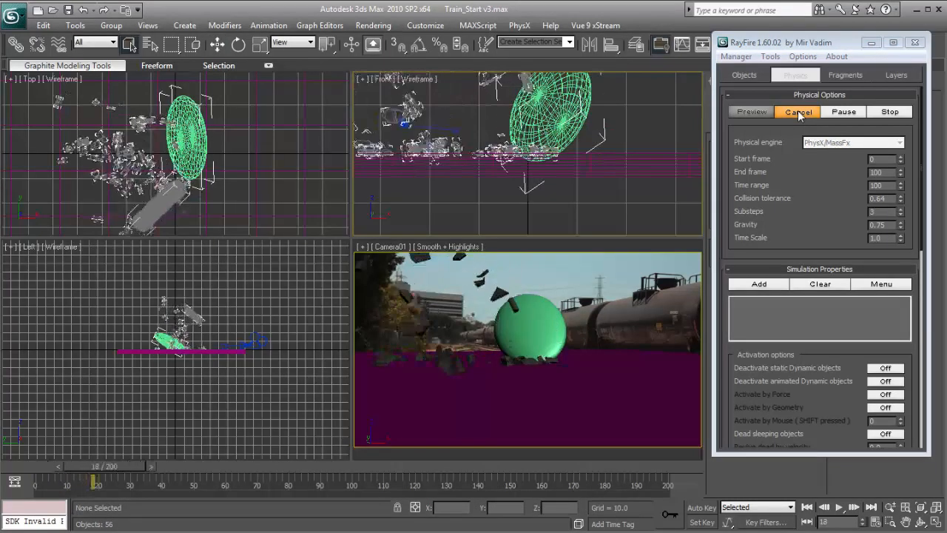
{"action": "left_click", "coordinate": [799, 113]}
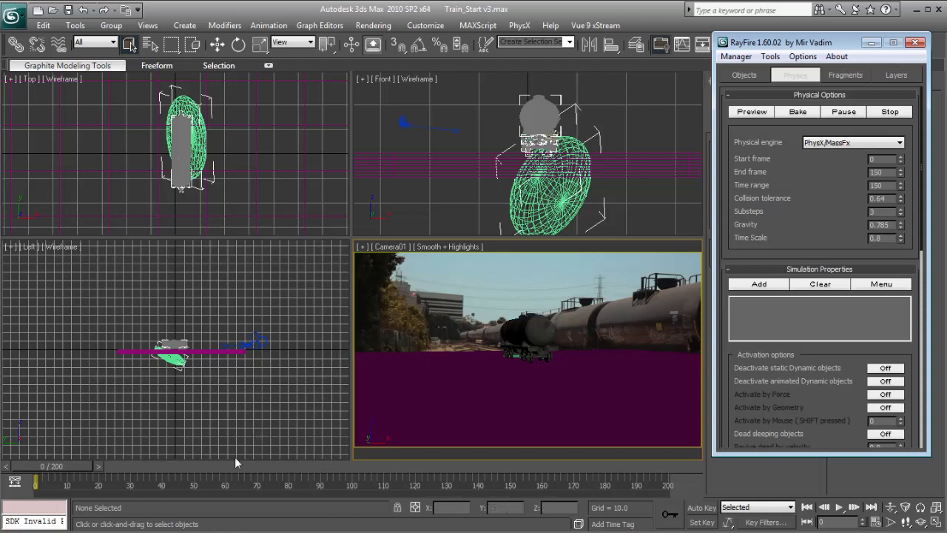
{"action": "left_click_drag", "start_coordinate": [72, 466], "coordinate": [52, 453]}
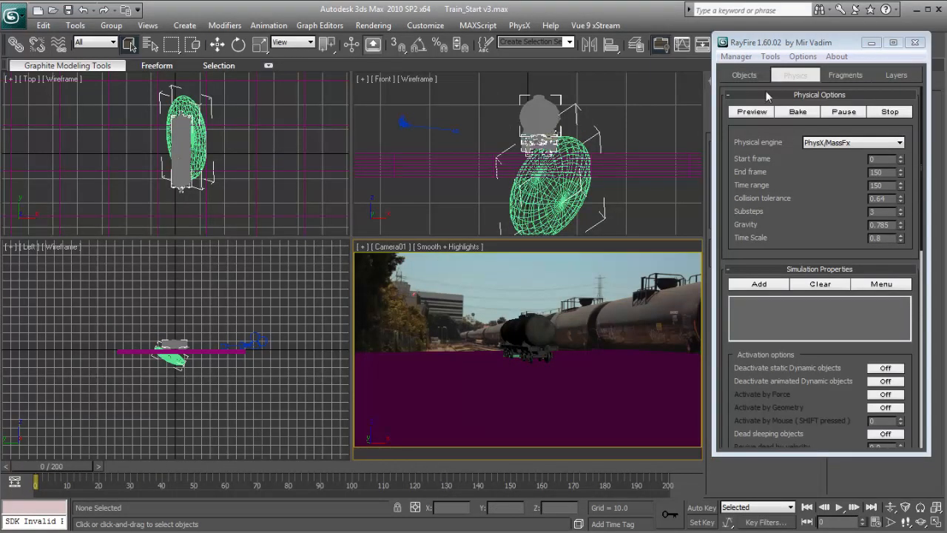
Step: Delay the impact sphere's movement key to about frame 5, bake the simulation again and pause it
{"action": "left_click", "coordinate": [520, 212]}
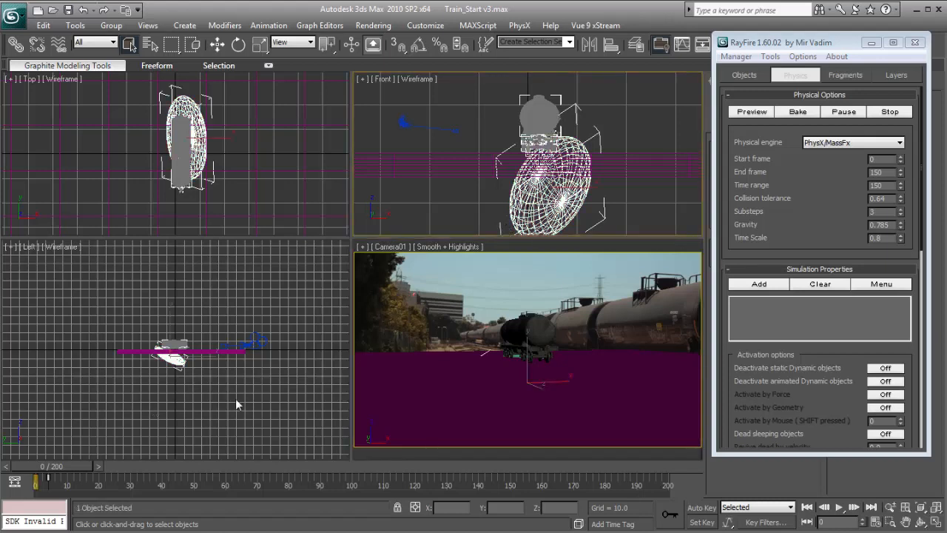
{"action": "left_click_drag", "start_coordinate": [48, 479], "coordinate": [52, 479]}
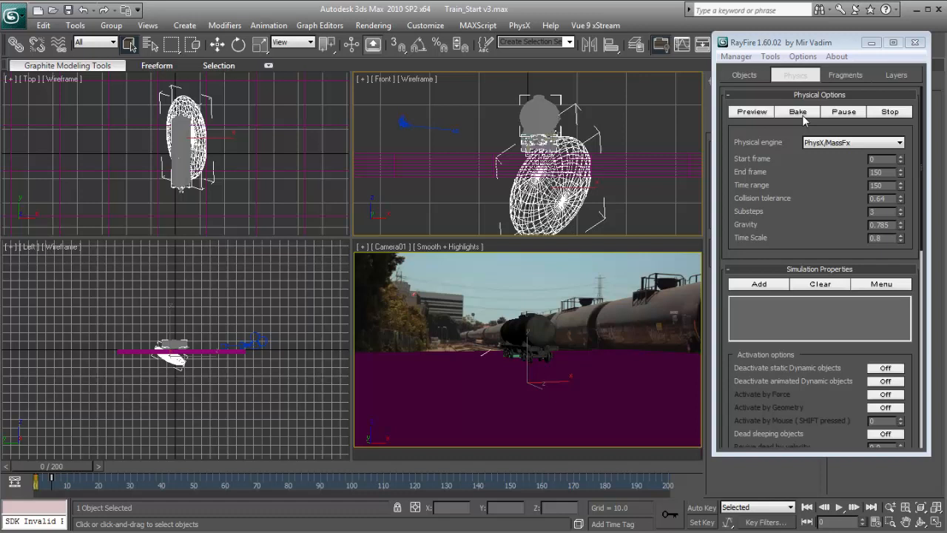
{"action": "left_click", "coordinate": [798, 113]}
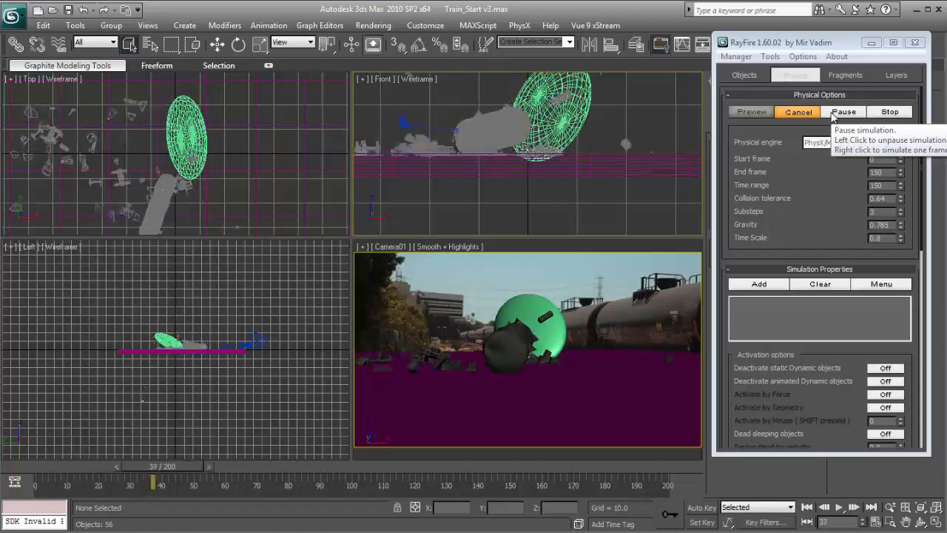
{"action": "left_click", "coordinate": [844, 112]}
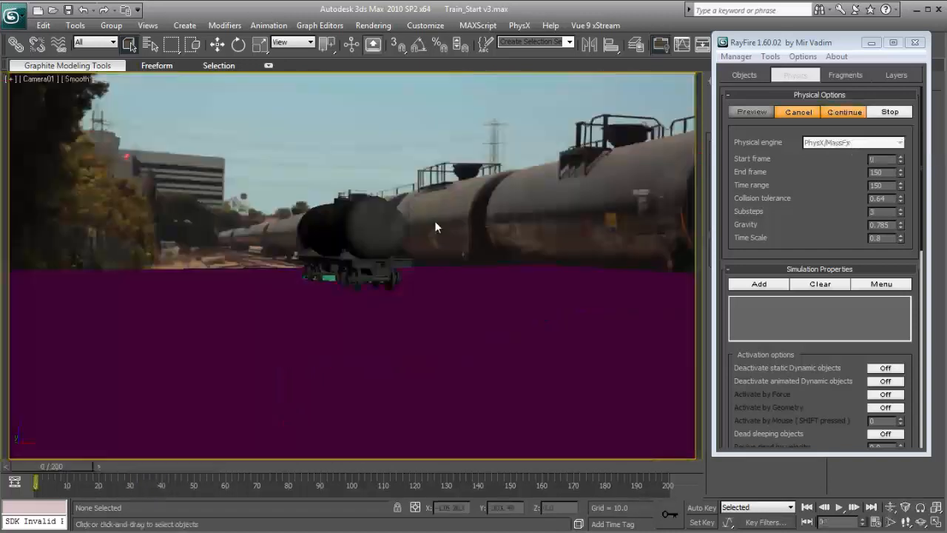
Step: Play back the baked crash in the enlarged camera view and hide the impact sphere
{"action": "key", "text": "slash"}
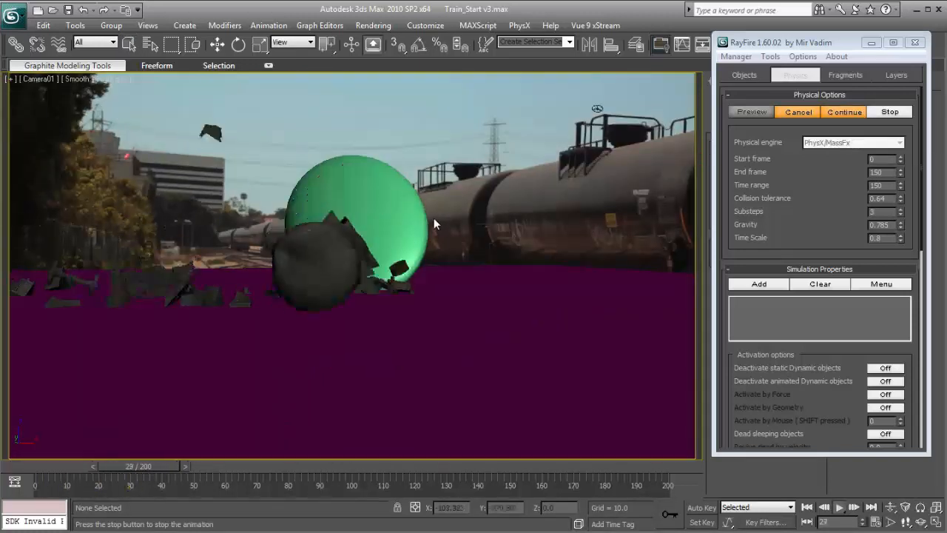
{"action": "key", "text": "slash"}
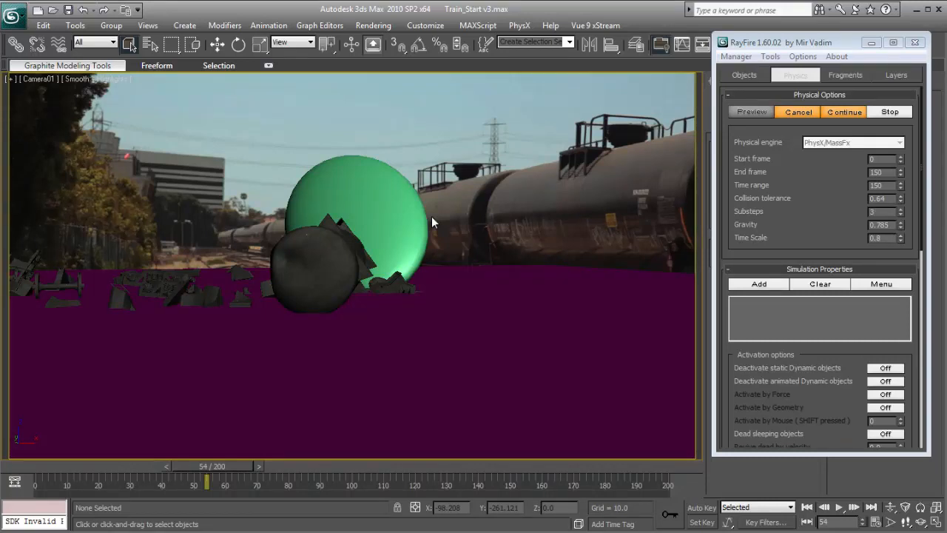
{"action": "left_click", "coordinate": [385, 181]}
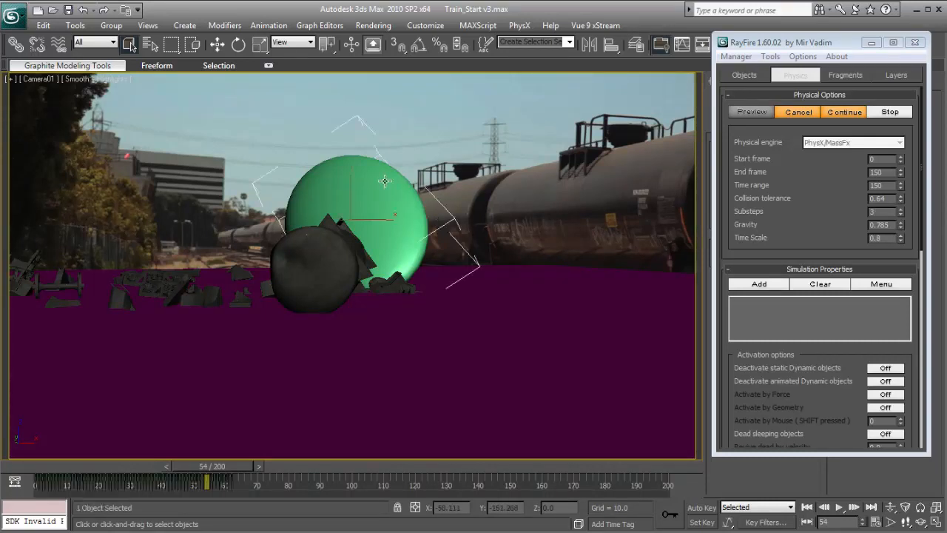
{"action": "right_click", "coordinate": [334, 159]}
{"action": "left_click", "coordinate": [359, 130]}
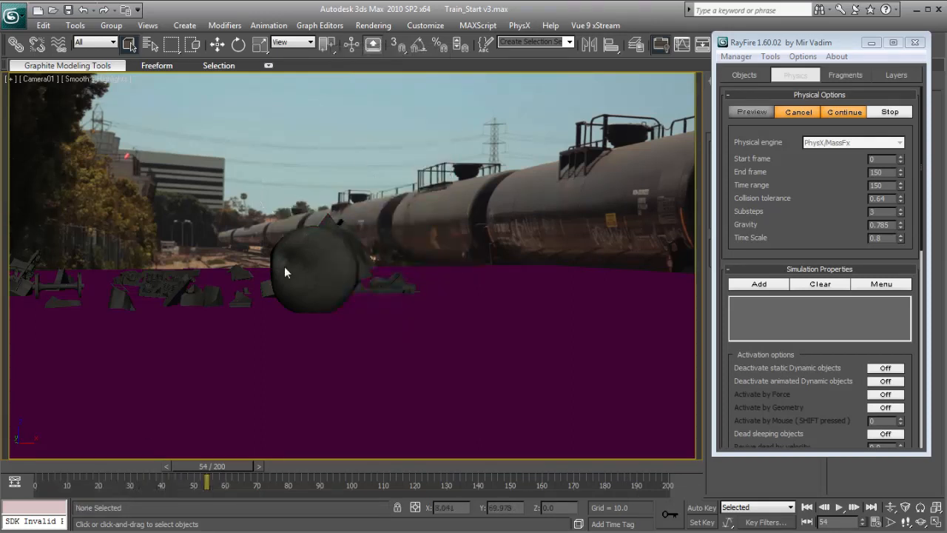
Step: Minimize the RayFire window, then replay and scrub the crash to examine the tank car and debris without the sphere
{"action": "left_click_drag", "start_coordinate": [120, 466], "coordinate": [146, 468]}
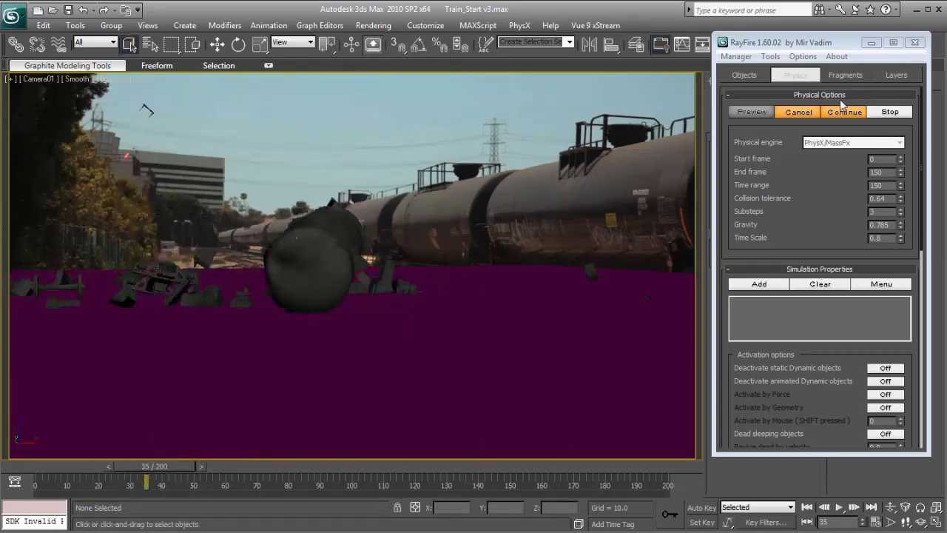
{"action": "left_click", "coordinate": [871, 43]}
{"action": "left_click_drag", "start_coordinate": [74, 467], "coordinate": [55, 469]}
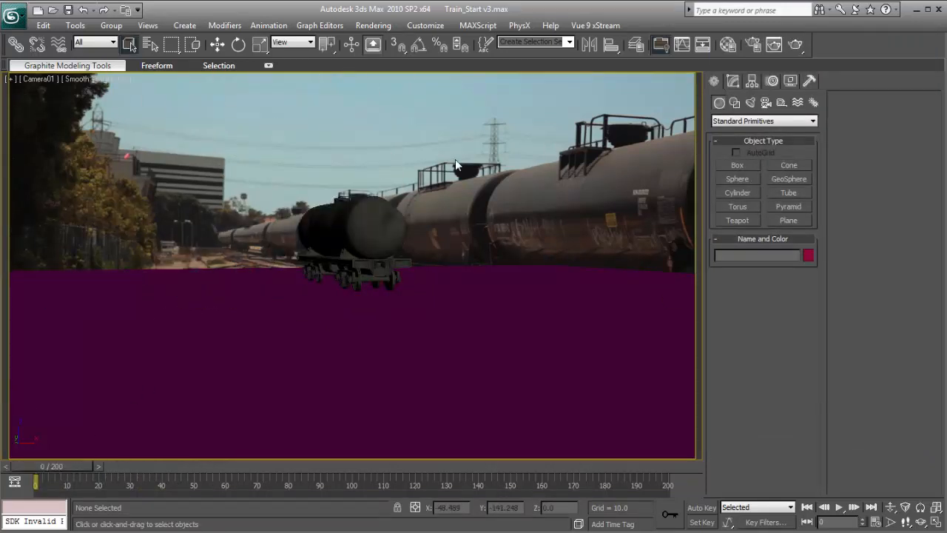
{"action": "key", "text": "slash"}
{"action": "left_click_drag", "start_coordinate": [45, 464], "coordinate": [78, 450]}
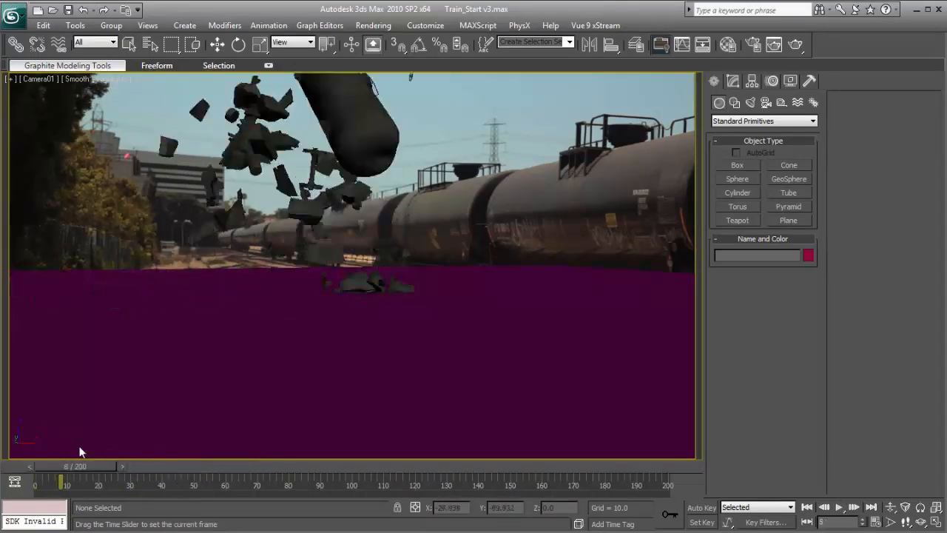
Step: Create a VRaySun at about X 33, Z 66 aimed down at the tank car, declining the VRaySky environment map
{"action": "left_click", "coordinate": [751, 103]}
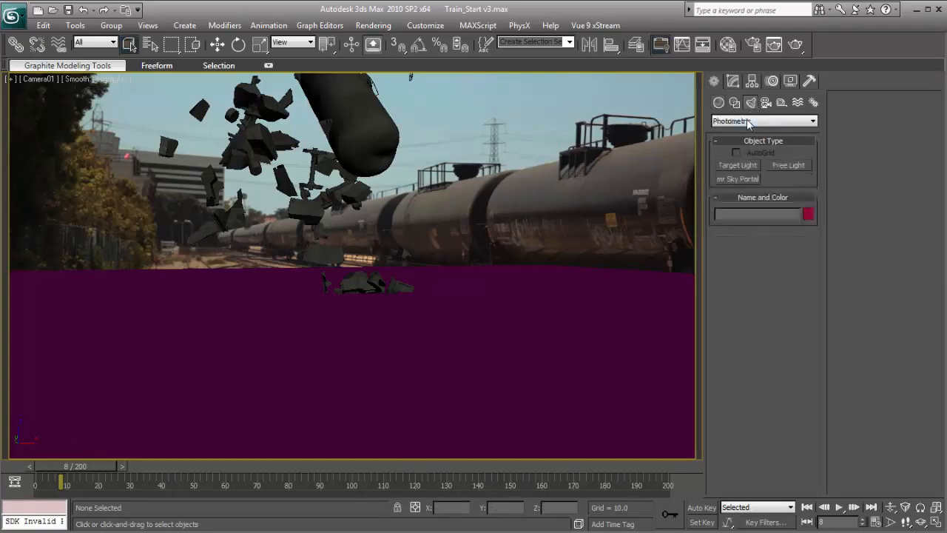
{"action": "left_click", "coordinate": [747, 120]}
{"action": "left_click", "coordinate": [721, 150]}
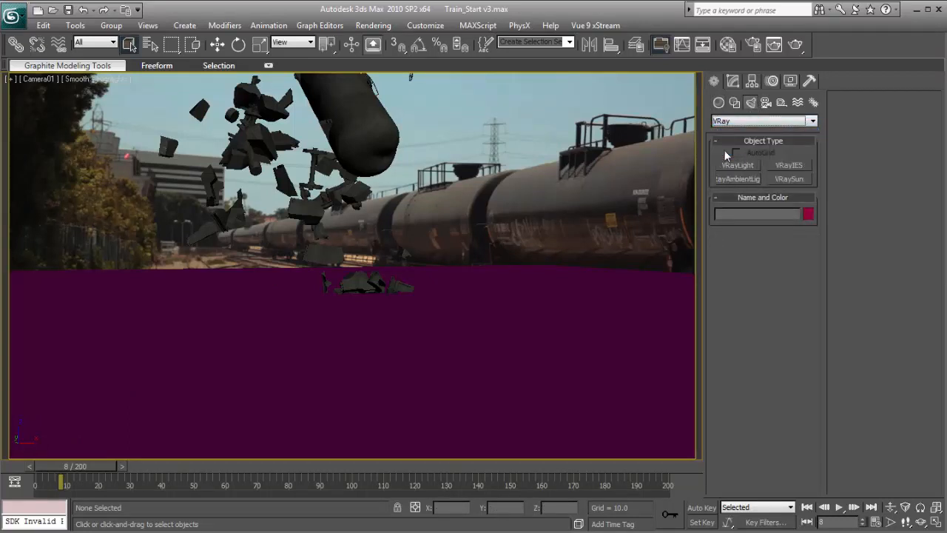
{"action": "left_click", "coordinate": [790, 179]}
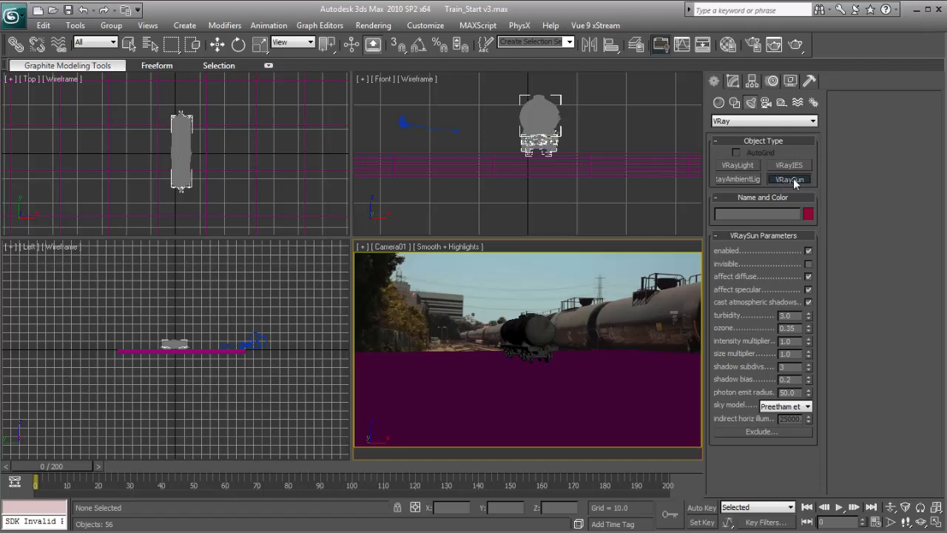
{"action": "scroll", "coordinate": [521, 179], "scroll_direction": "down", "scroll_amount": 7}
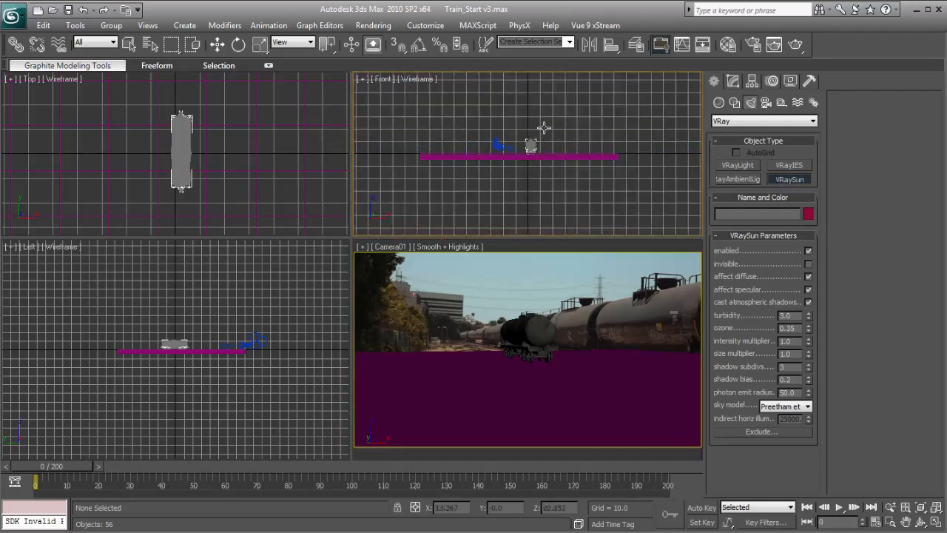
{"action": "left_click_drag", "start_coordinate": [561, 96], "coordinate": [524, 174]}
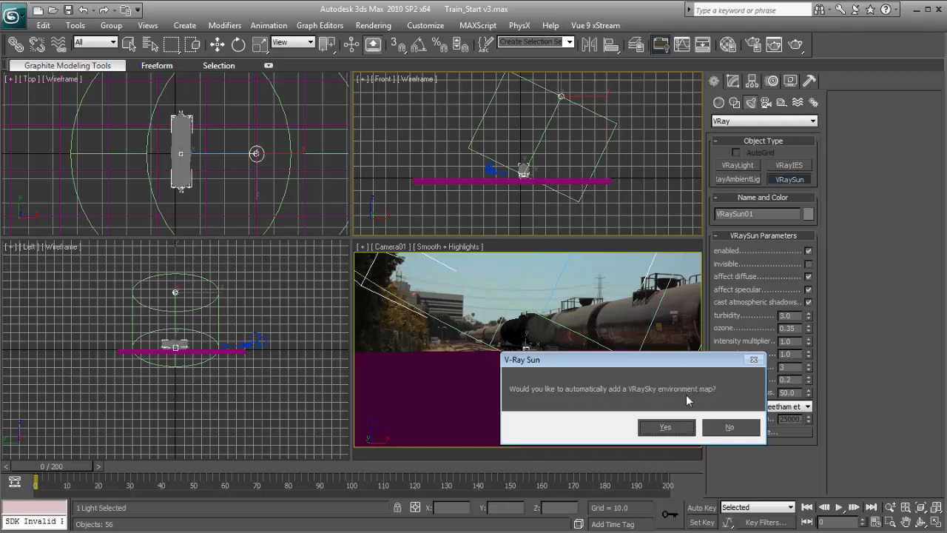
{"action": "left_click", "coordinate": [740, 437]}
Step: Move the VRaySun in the top view to about X 30.1, Y 18.3 so it lights the tank car diagonally
{"action": "right_click", "coordinate": [243, 148]}
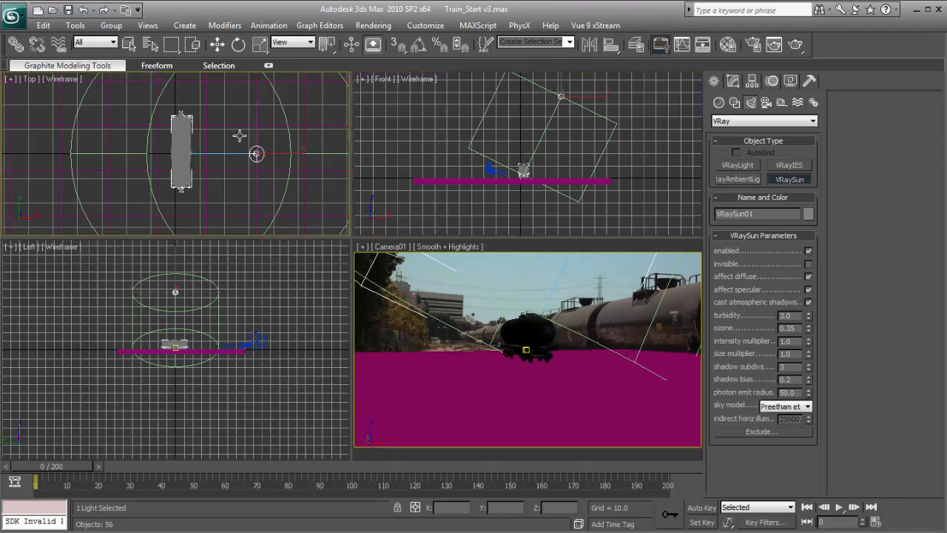
{"action": "right_click", "coordinate": [254, 152]}
{"action": "left_click", "coordinate": [278, 168]}
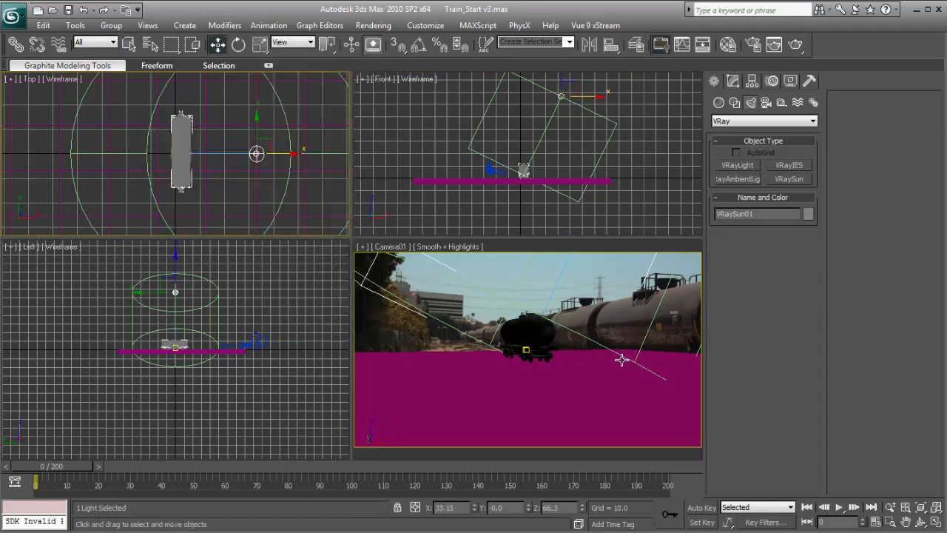
{"action": "left_click_drag", "start_coordinate": [269, 141], "coordinate": [262, 96]}
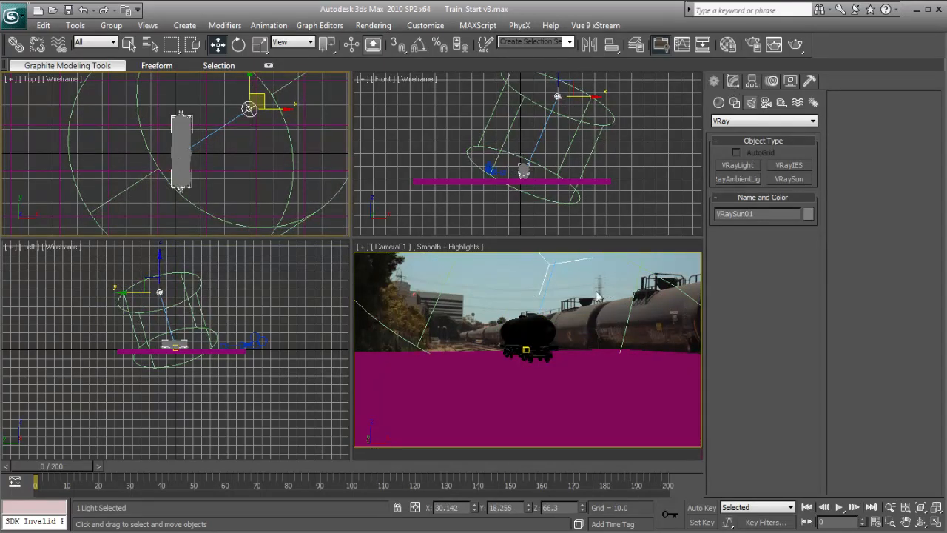
Step: Lower the intensity multiplier of the VRaySun light and deselect it
{"action": "left_click", "coordinate": [733, 81]}
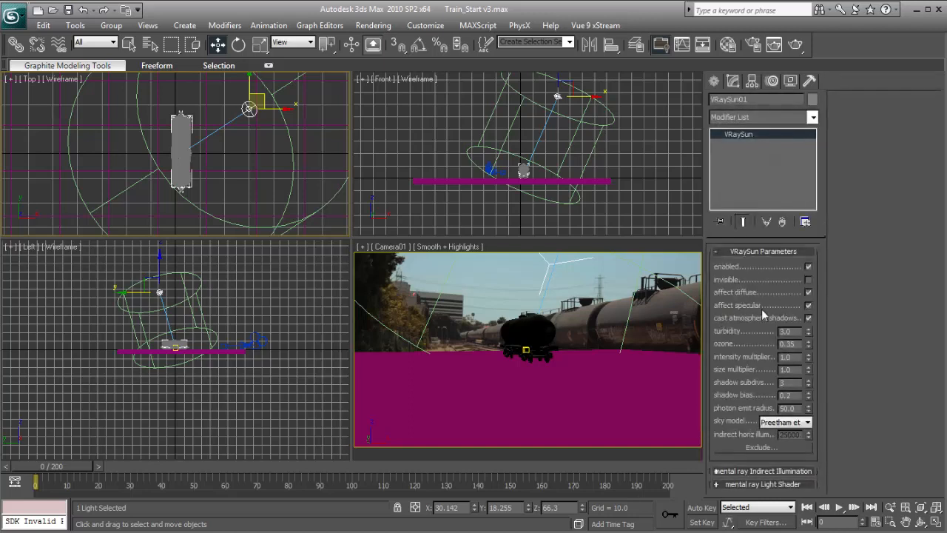
{"action": "left_click_drag", "start_coordinate": [808, 359], "coordinate": [807, 408]}
{"action": "left_click", "coordinate": [566, 287]}
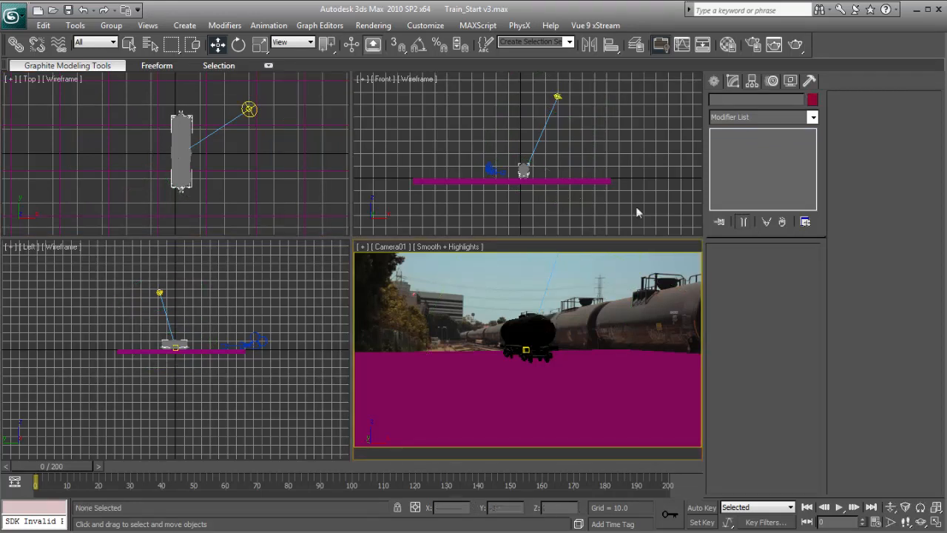
Step: Open the render settings and the Material Editor, and put a new VRayHDRI map in an empty sample slot
{"action": "left_click", "coordinate": [753, 44]}
{"action": "left_click_drag", "start_coordinate": [436, 21], "coordinate": [216, 38]}
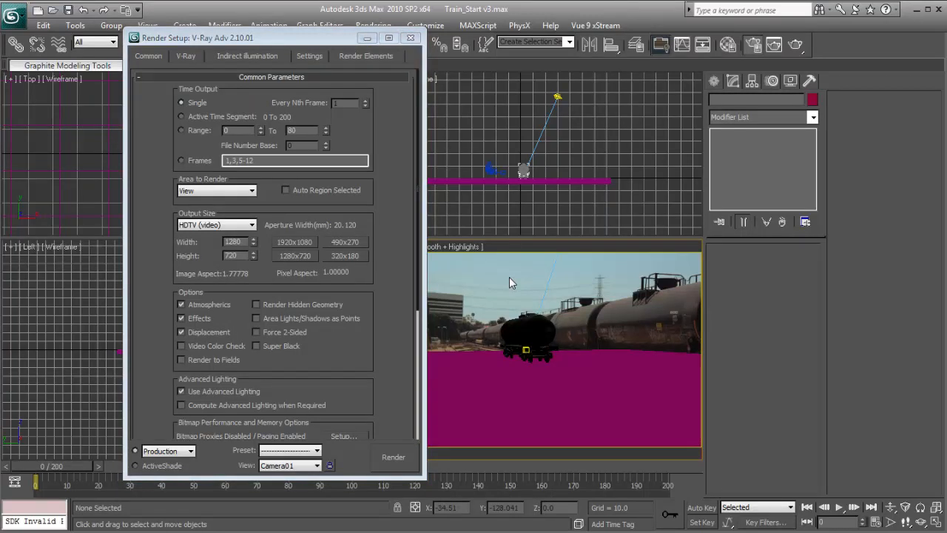
{"action": "key", "text": "m"}
{"action": "left_click_drag", "start_coordinate": [666, 37], "coordinate": [500, 37]}
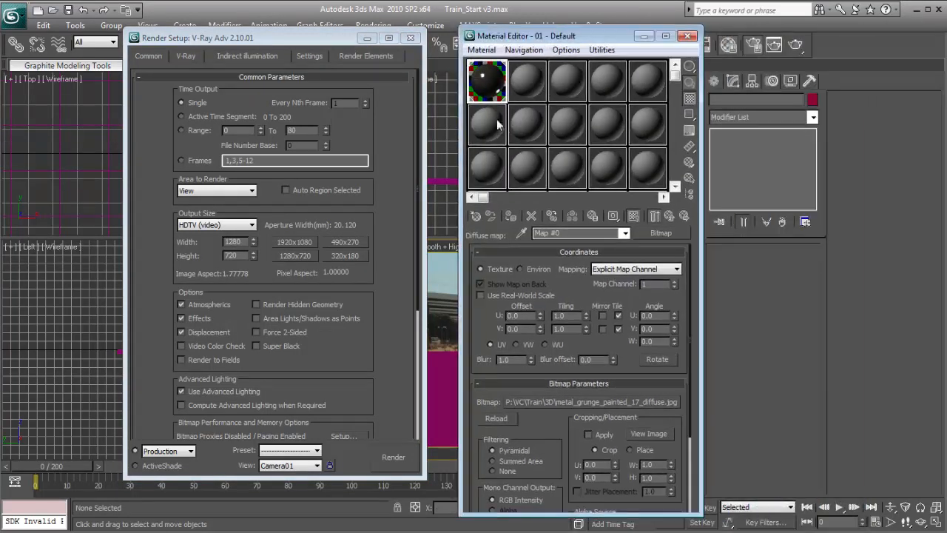
{"action": "left_click", "coordinate": [490, 124]}
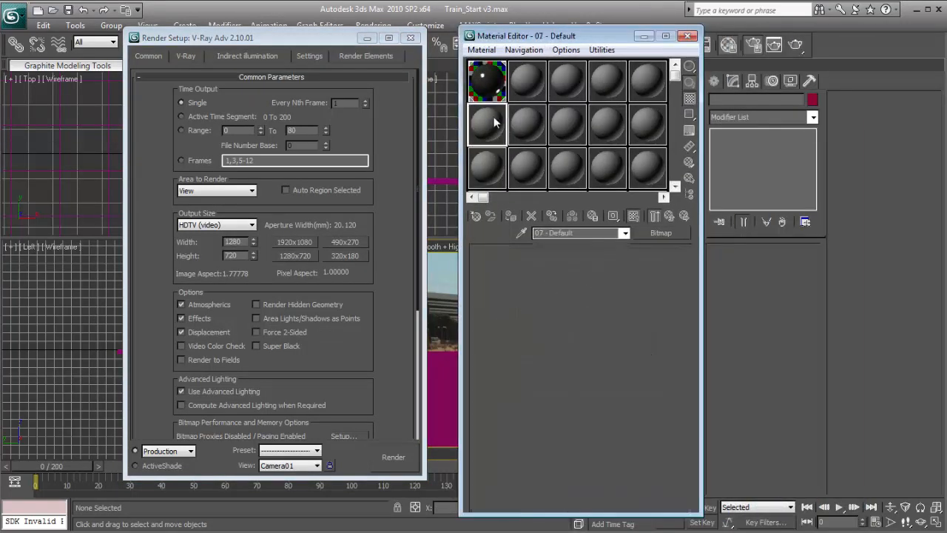
{"action": "left_click", "coordinate": [477, 217]}
{"action": "left_click_drag", "start_coordinate": [517, 135], "coordinate": [517, 413]}
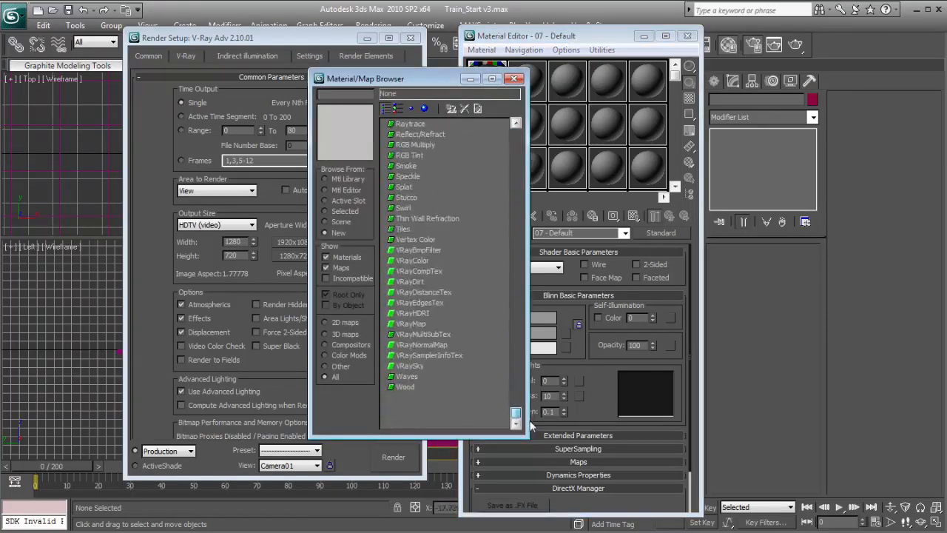
{"action": "double_click", "coordinate": [419, 312]}
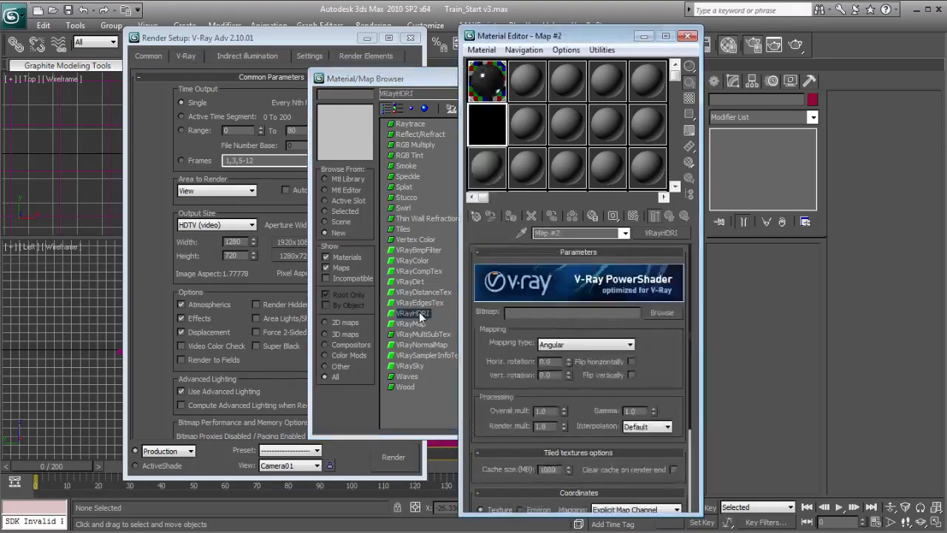
Step: Load Environments_00004.jpg into the VRayHDRI map and set its mapping type to Spherical
{"action": "left_click", "coordinate": [655, 312]}
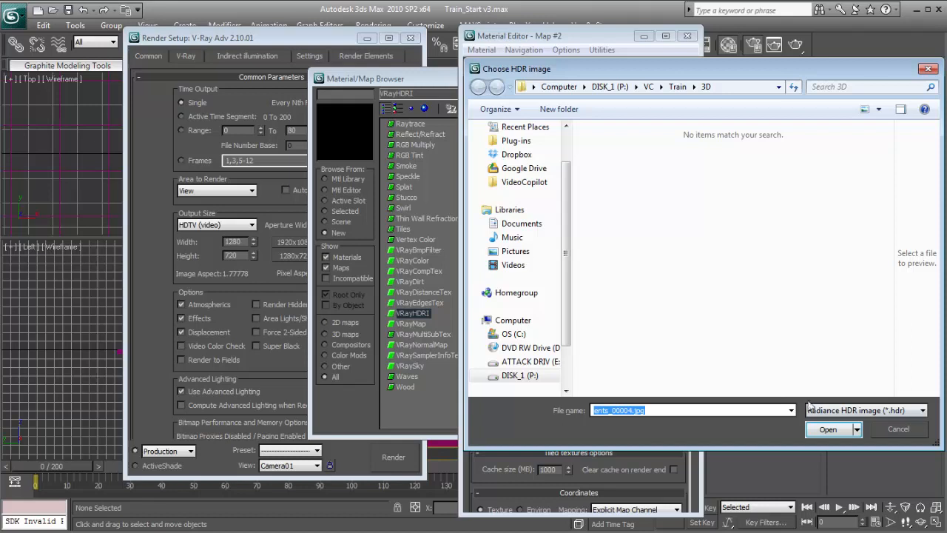
{"action": "left_click", "coordinate": [853, 412]}
{"action": "left_click", "coordinate": [851, 465]}
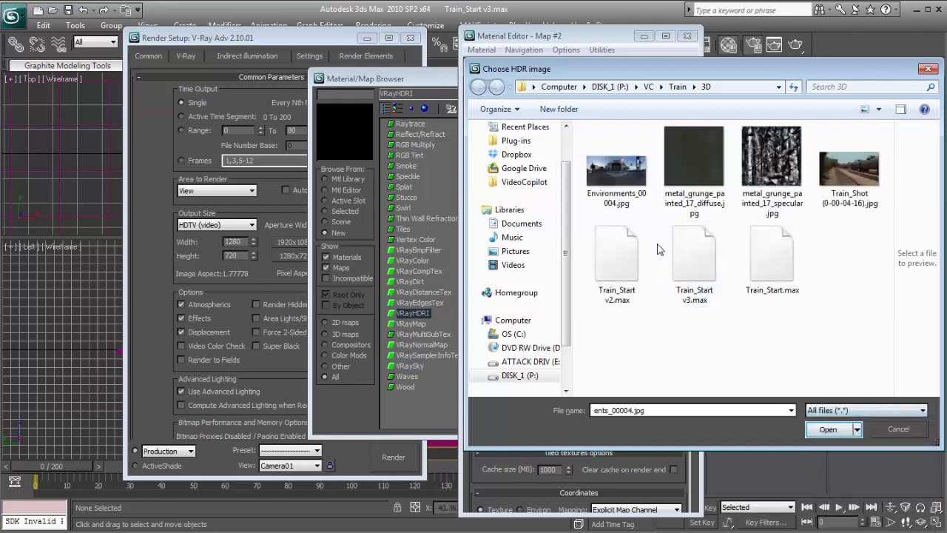
{"action": "left_click", "coordinate": [629, 173]}
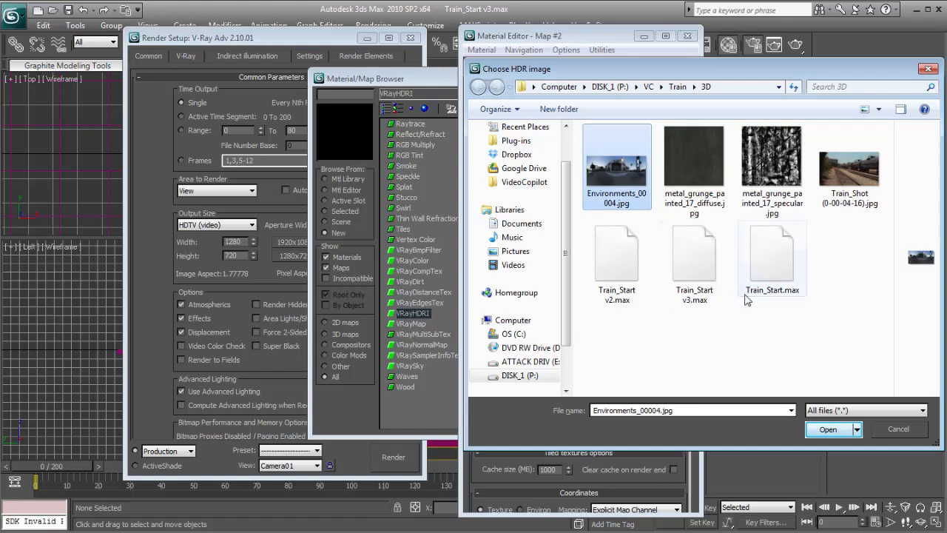
{"action": "left_click", "coordinate": [828, 429]}
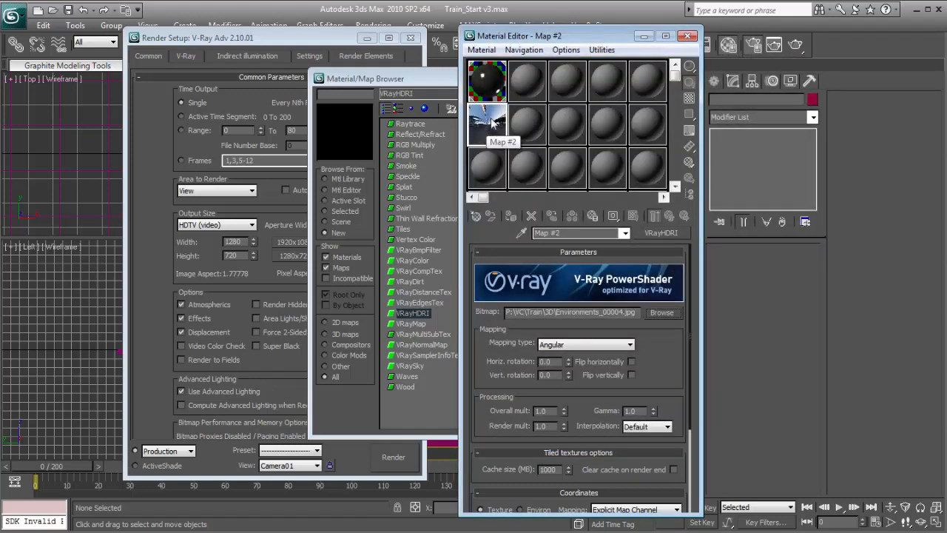
{"action": "left_click", "coordinate": [575, 345]}
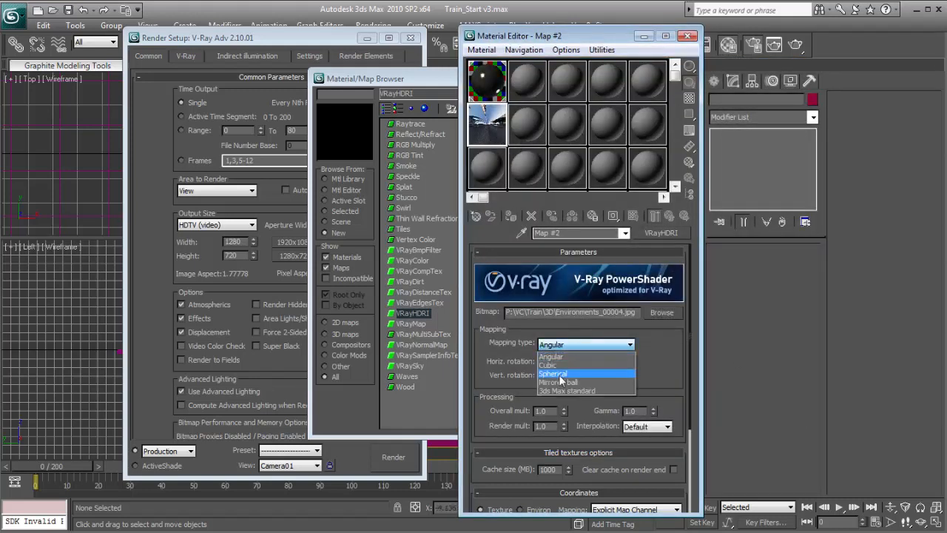
{"action": "left_click", "coordinate": [562, 374]}
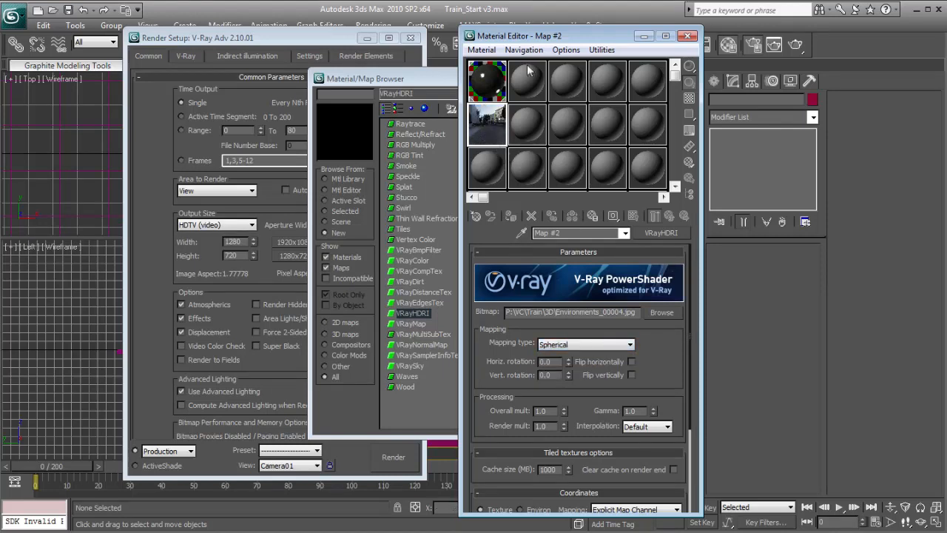
Step: Enable V-Ray's reflection/refraction environment override and assign the VRayHDRI map to it
{"action": "left_click_drag", "start_coordinate": [558, 44], "coordinate": [674, 55]}
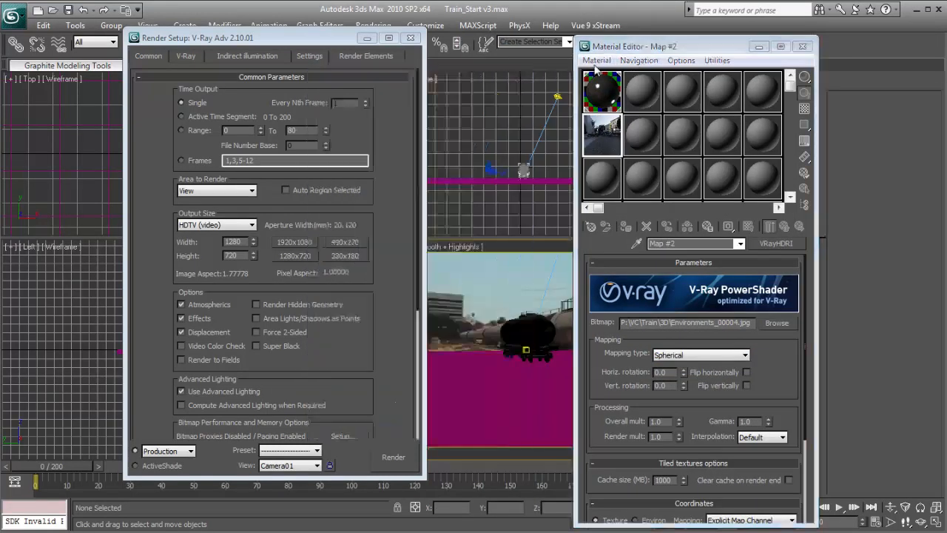
{"action": "left_click", "coordinate": [186, 56]}
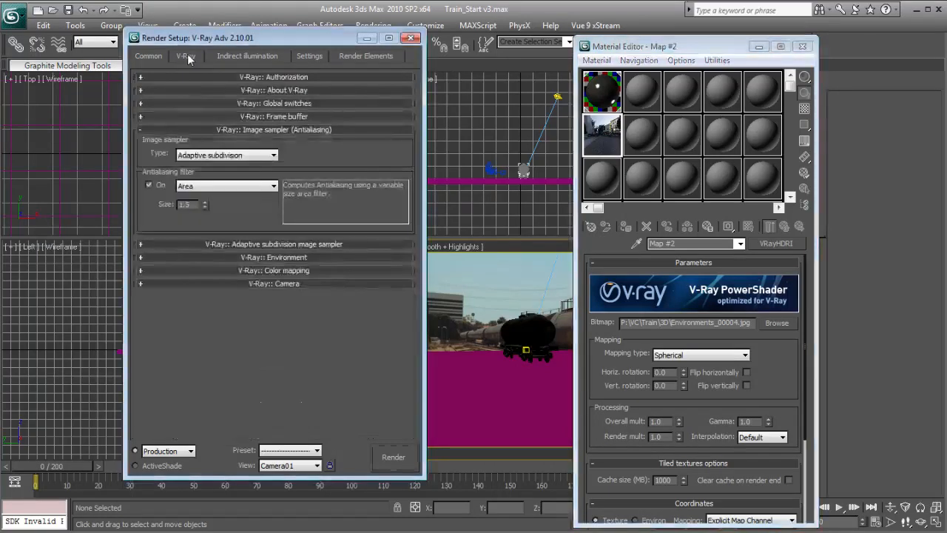
{"action": "left_click", "coordinate": [270, 257]}
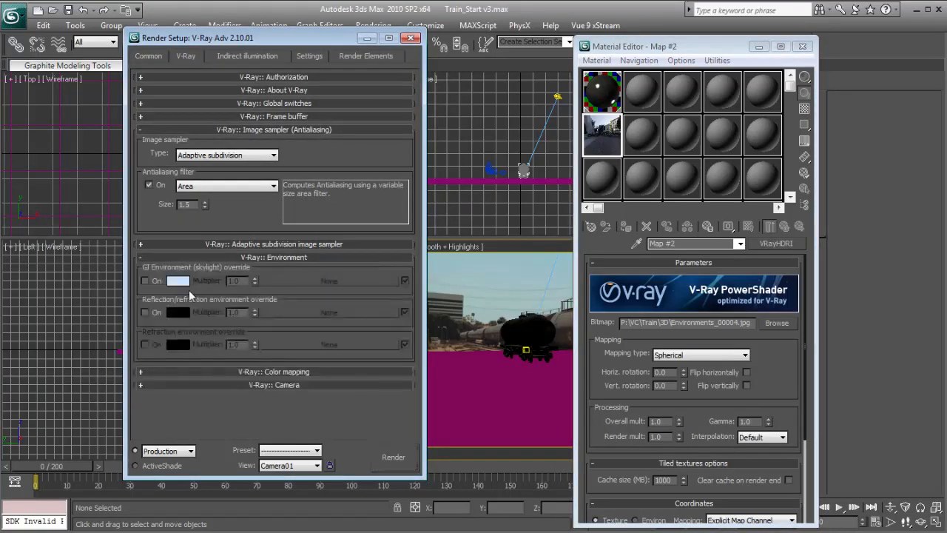
{"action": "left_click", "coordinate": [145, 312]}
{"action": "left_click_drag", "start_coordinate": [616, 134], "coordinate": [293, 311]}
{"action": "left_click", "coordinate": [245, 296]}
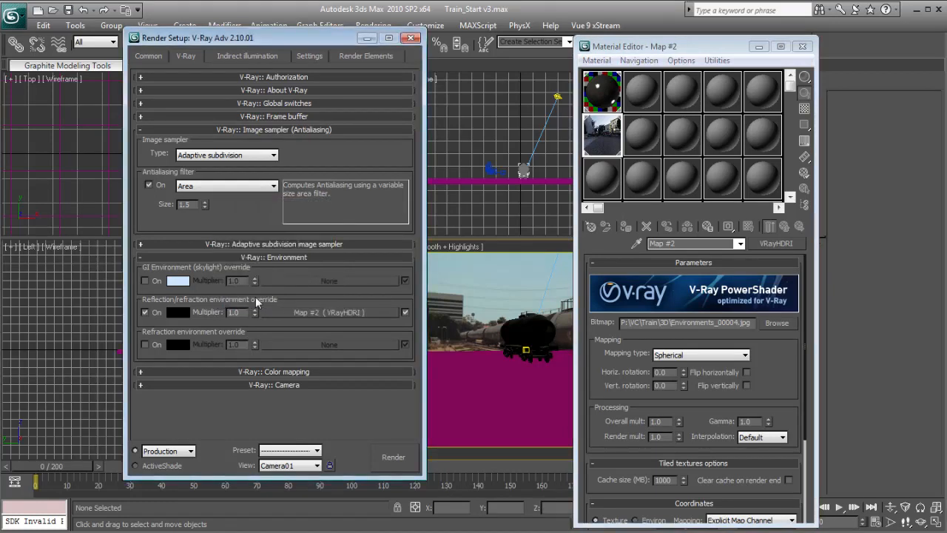
Step: Enable the GI environment (skylight) override and assign the VRayHDRI map to it as an instance
{"action": "left_click", "coordinate": [146, 280]}
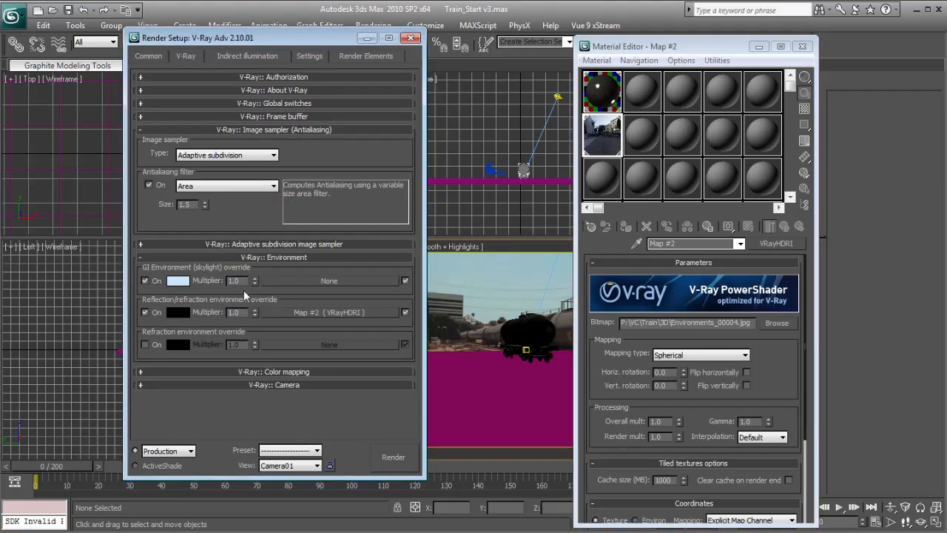
{"action": "left_click_drag", "start_coordinate": [609, 141], "coordinate": [316, 281]}
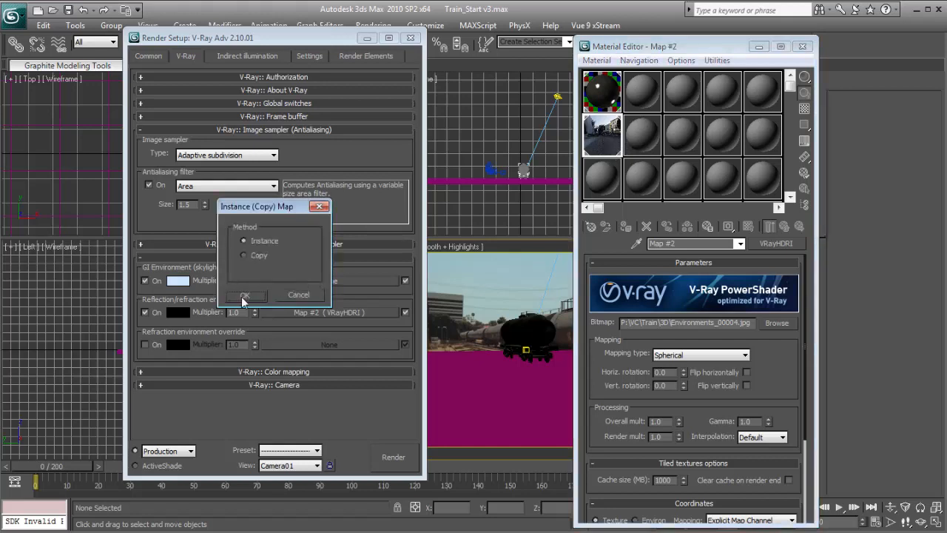
{"action": "left_click", "coordinate": [245, 297]}
Step: Turn on indirect illumination with ambient occlusion and set the irradiance map preset to Very low, closing the Material Editor
{"action": "left_click", "coordinate": [249, 57]}
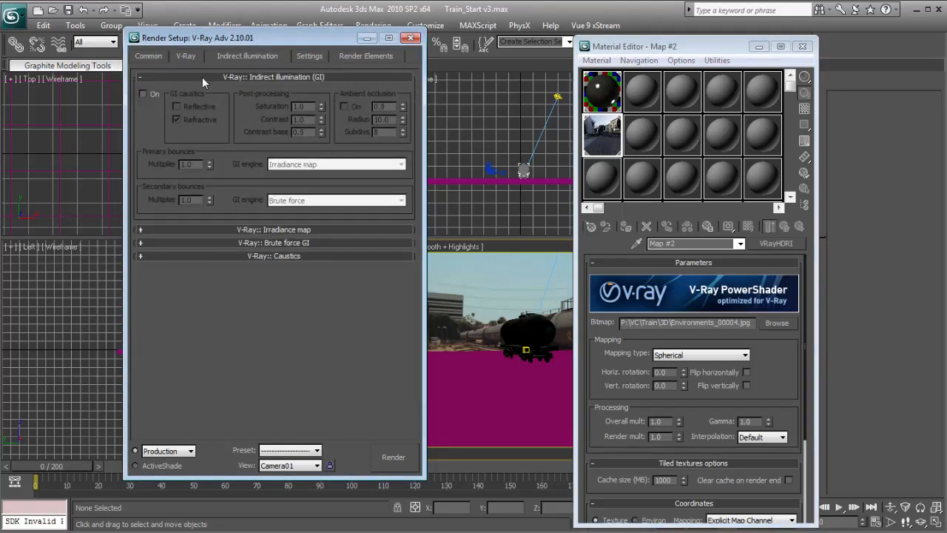
{"action": "left_click", "coordinate": [143, 94]}
{"action": "left_click", "coordinate": [311, 230]}
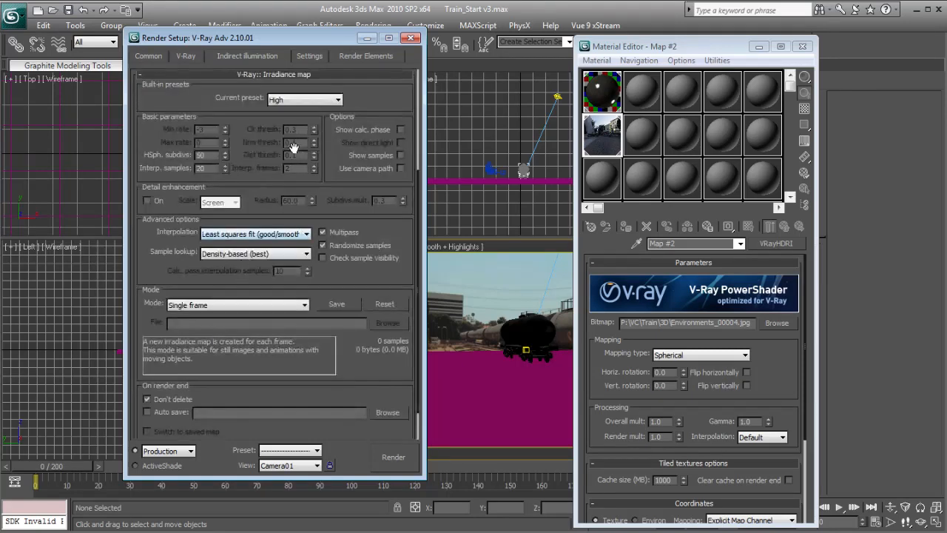
{"action": "left_click", "coordinate": [297, 99]}
{"action": "left_click", "coordinate": [297, 121]}
{"action": "scroll", "coordinate": [321, 184], "scroll_direction": "up", "scroll_amount": 5}
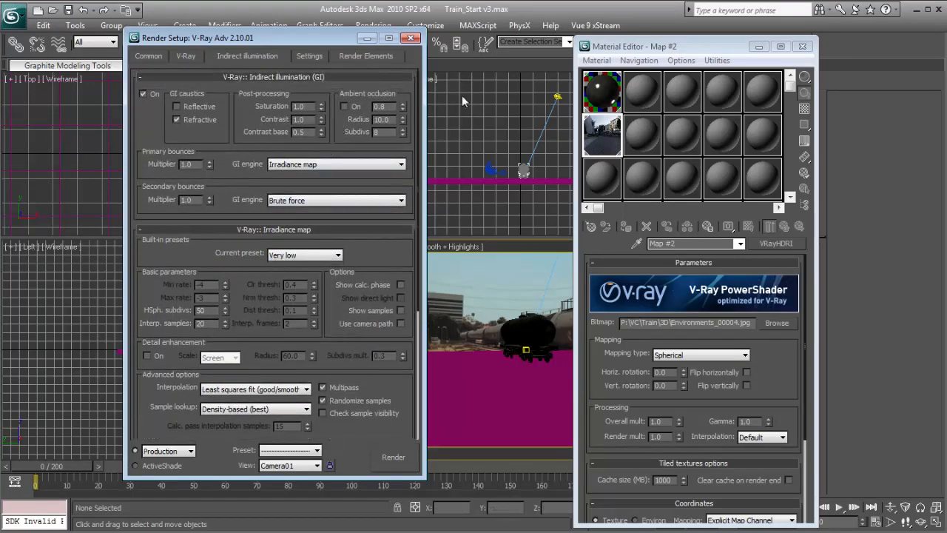
{"action": "left_click", "coordinate": [802, 45]}
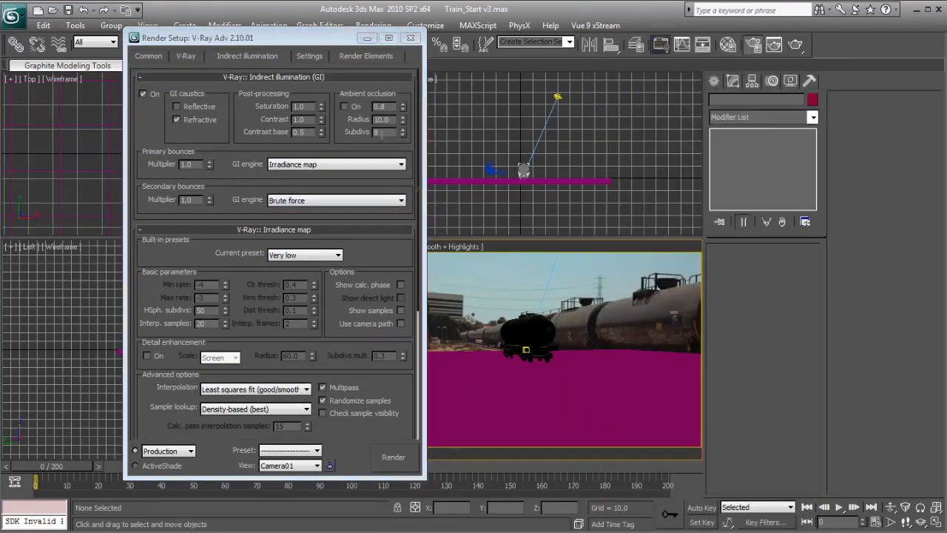
{"action": "left_click", "coordinate": [345, 105]}
Step: Render the Camera01 view and inspect the tank car's lighting, reflections and shadow
{"action": "left_click_drag", "start_coordinate": [298, 42], "coordinate": [882, 48]}
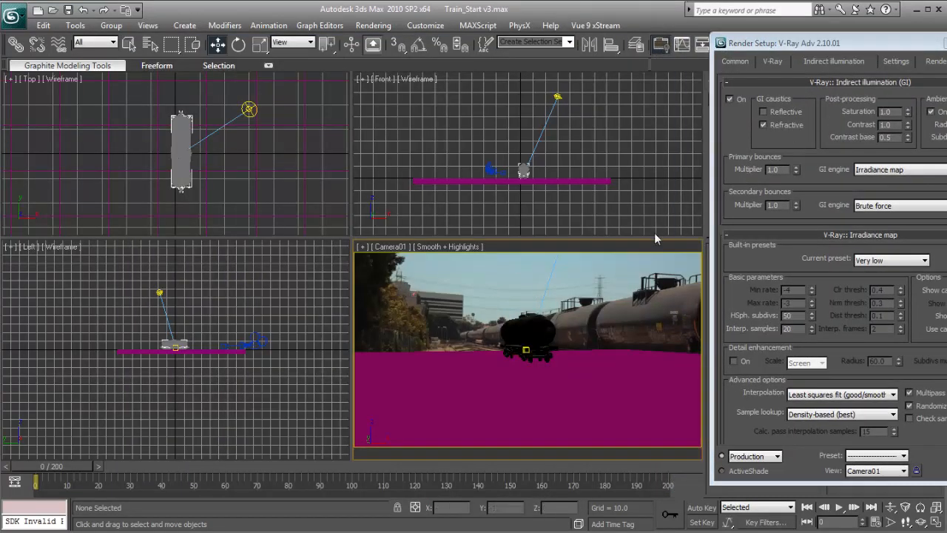
{"action": "key", "text": "shift+q"}
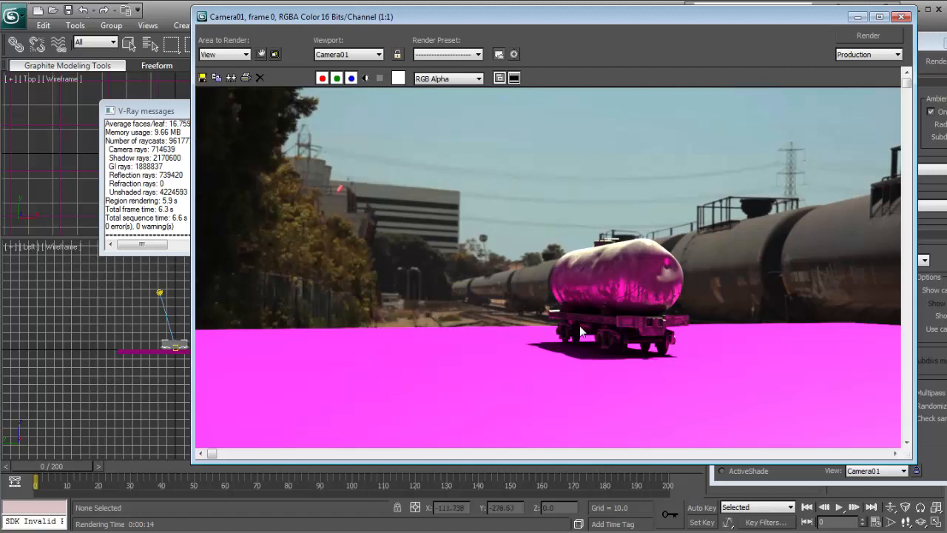
{"action": "scroll", "coordinate": [584, 332], "scroll_direction": "down", "scroll_amount": 1}
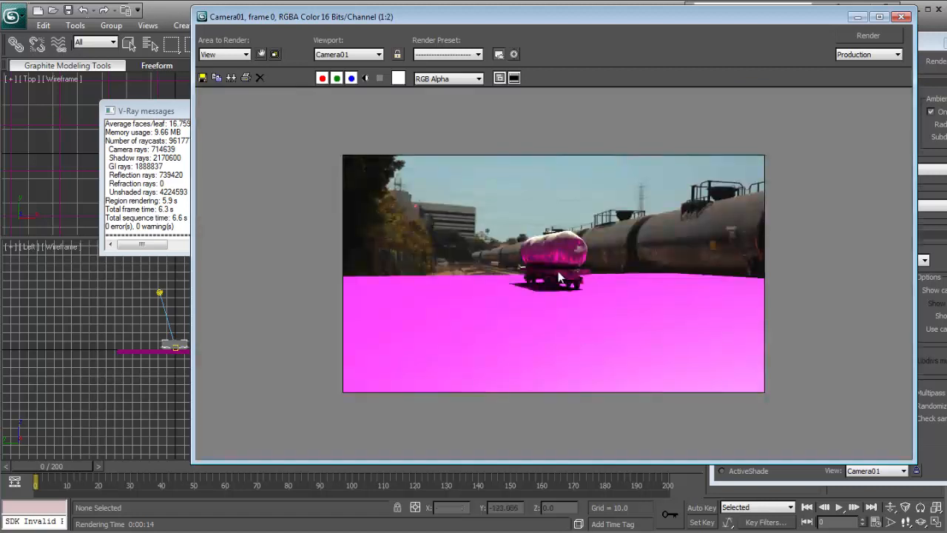
{"action": "scroll", "coordinate": [581, 281], "scroll_direction": "up", "scroll_amount": 1}
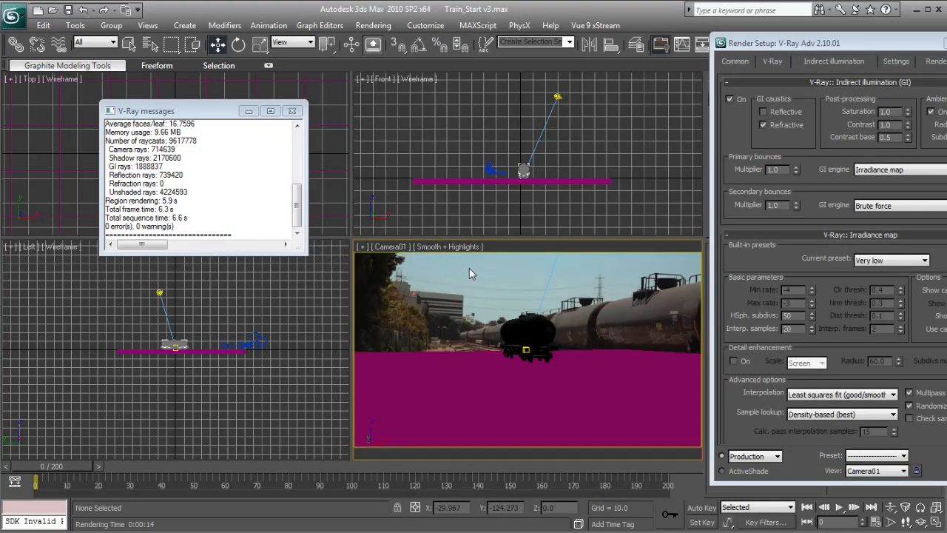
Step: Change the 02 - Default material to a VRayMtlWrapper, keeping the old material as sub-material
{"action": "key", "text": "m"}
{"action": "left_click_drag", "start_coordinate": [651, 42], "coordinate": [269, 44]}
{"action": "left_click", "coordinate": [260, 89]}
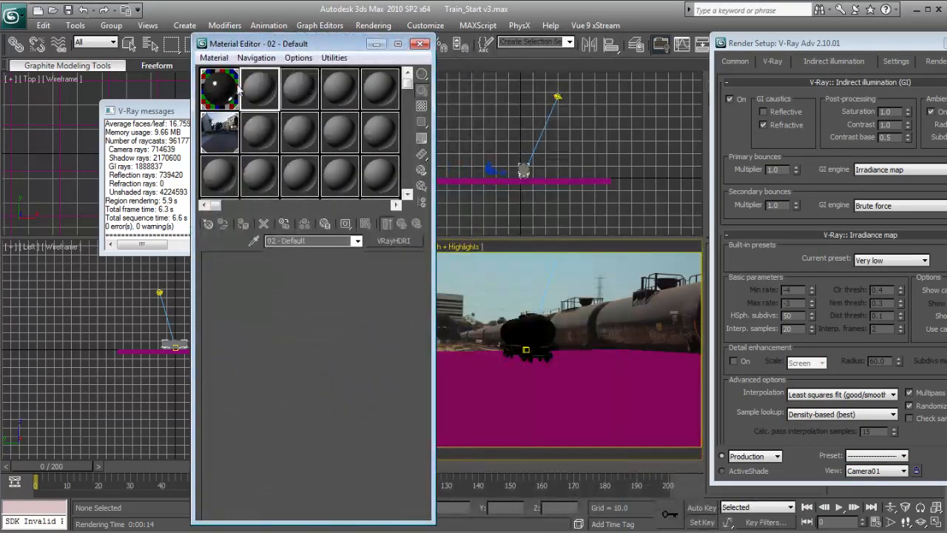
{"action": "left_click", "coordinate": [392, 241]}
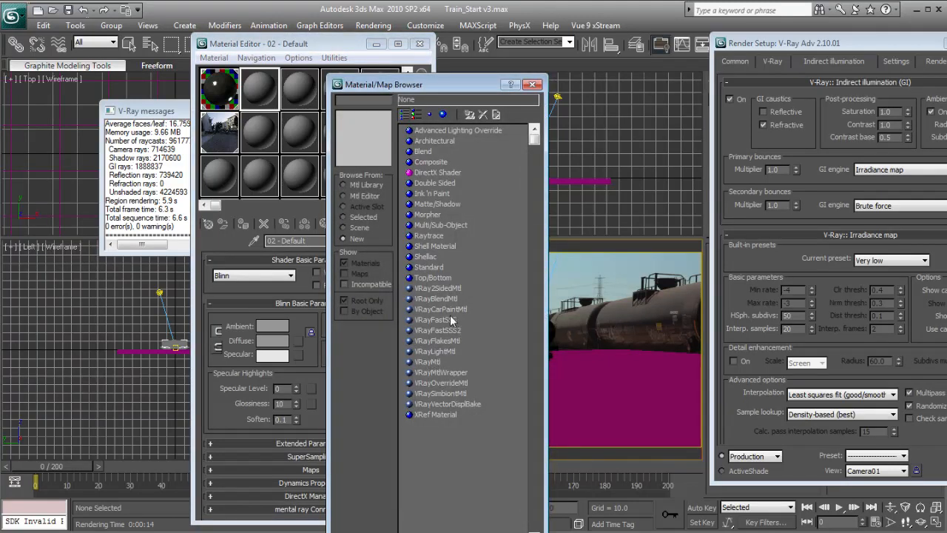
{"action": "double_click", "coordinate": [442, 373]}
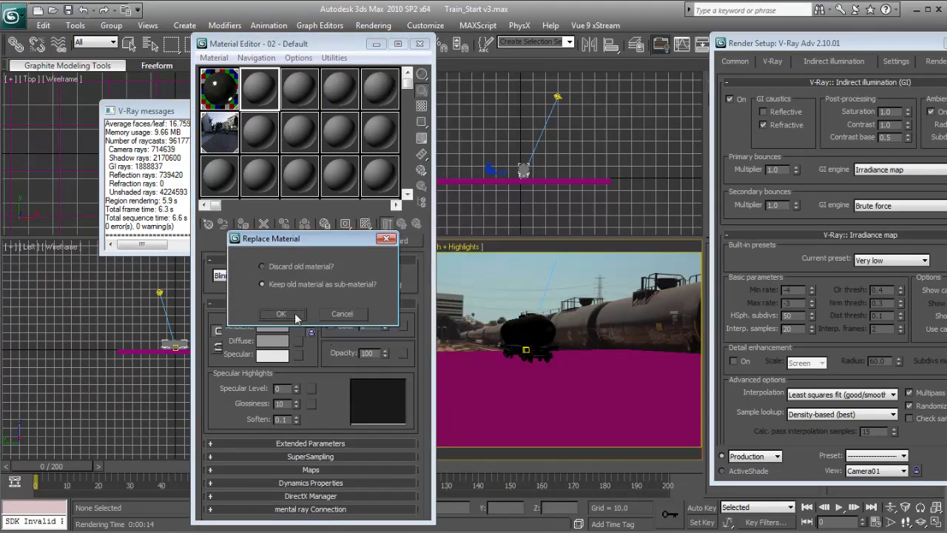
{"action": "left_click", "coordinate": [283, 311]}
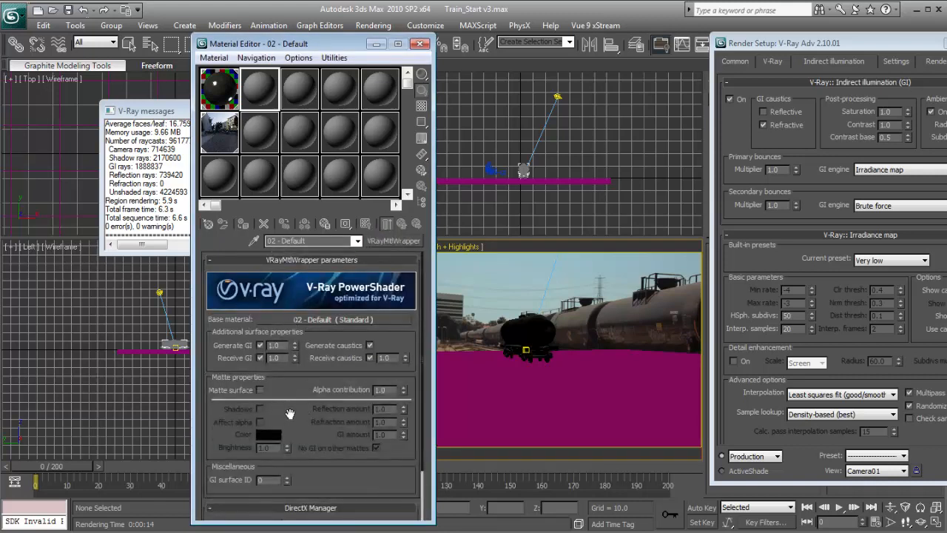
Step: Make the wrapper a matte surface with alpha contribution -1.0, and enable its Shadows and Affect alpha options
{"action": "left_click_drag", "start_coordinate": [290, 417], "coordinate": [290, 396]}
{"action": "left_click", "coordinate": [260, 370]}
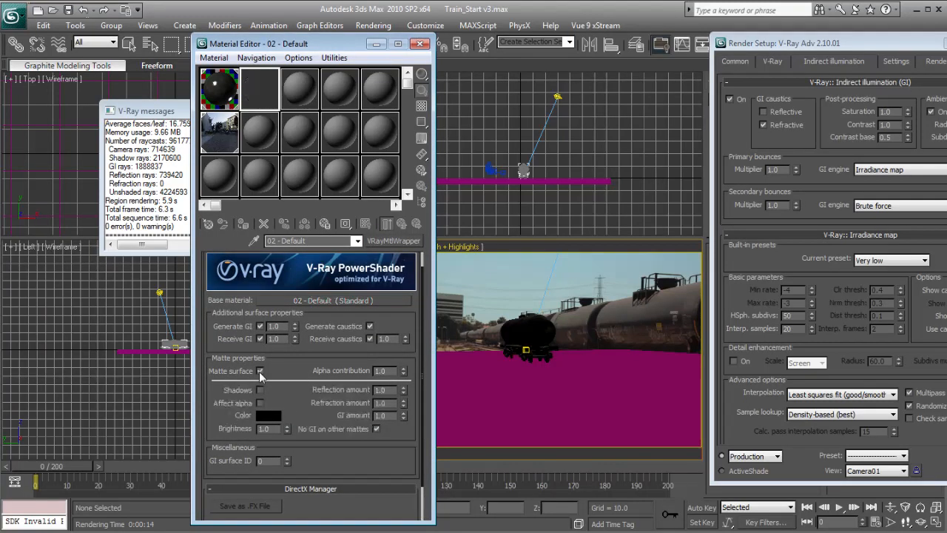
{"action": "left_click", "coordinate": [260, 371]}
{"action": "left_click", "coordinate": [260, 371]}
{"action": "double_click", "coordinate": [381, 370]}
{"action": "type", "text": "-"}
{"action": "left_click", "coordinate": [259, 390]}
{"action": "left_click", "coordinate": [260, 403]}
{"action": "left_click", "coordinate": [260, 371]}
Step: Rename the wrapper material to Matte and assign it to the ground plane in the camera view
{"action": "left_click_drag", "start_coordinate": [318, 48], "coordinate": [239, 44]}
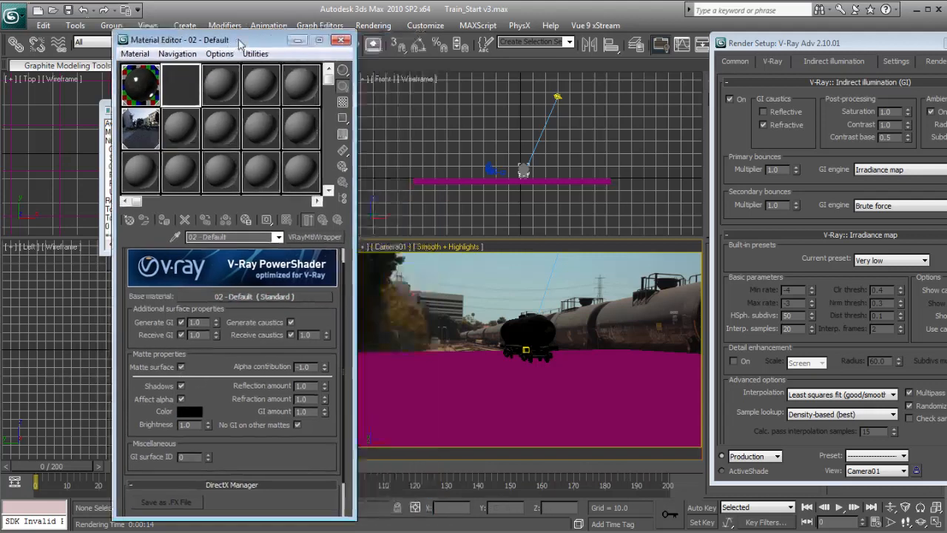
{"action": "left_click", "coordinate": [242, 236]}
{"action": "key", "text": "BackSpace"}
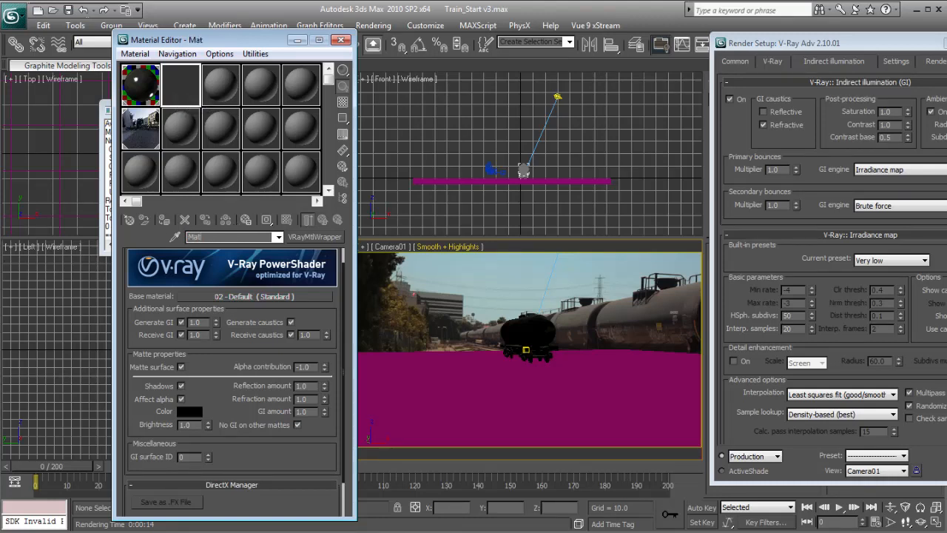
{"action": "left_click_drag", "start_coordinate": [180, 88], "coordinate": [623, 358]}
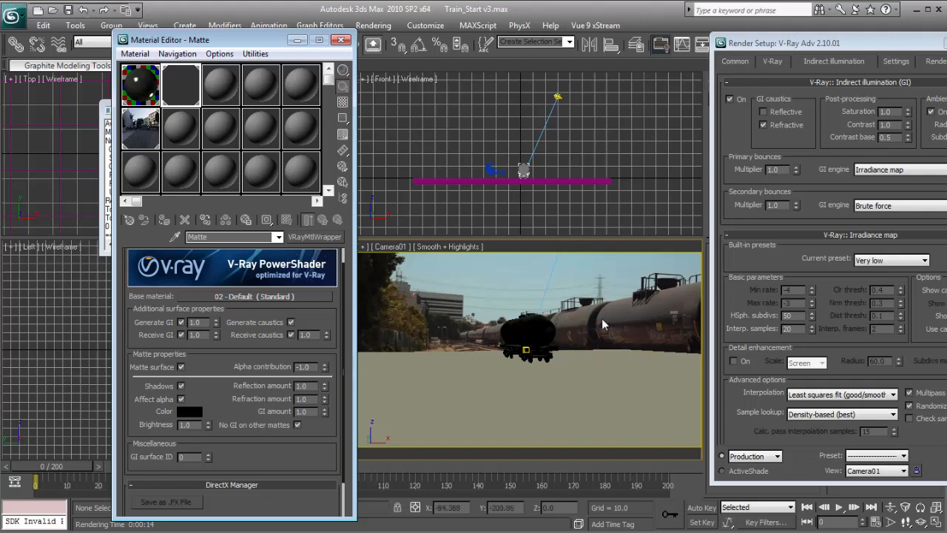
Step: Render the Camera01 view and turn off the GI environment (skylight) override in the V-Ray render settings
{"action": "key", "text": "shift+q"}
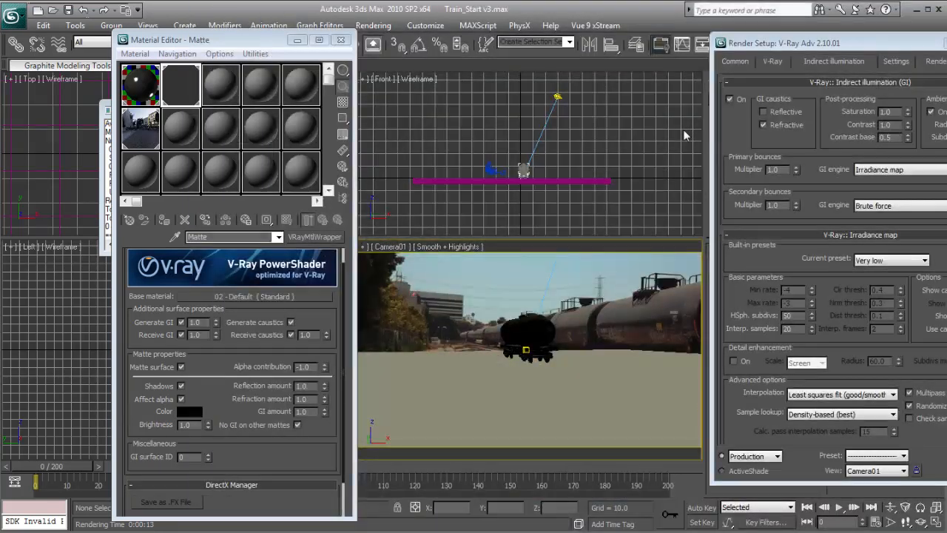
{"action": "left_click_drag", "start_coordinate": [799, 44], "coordinate": [290, 70]}
{"action": "left_click", "coordinate": [260, 87]}
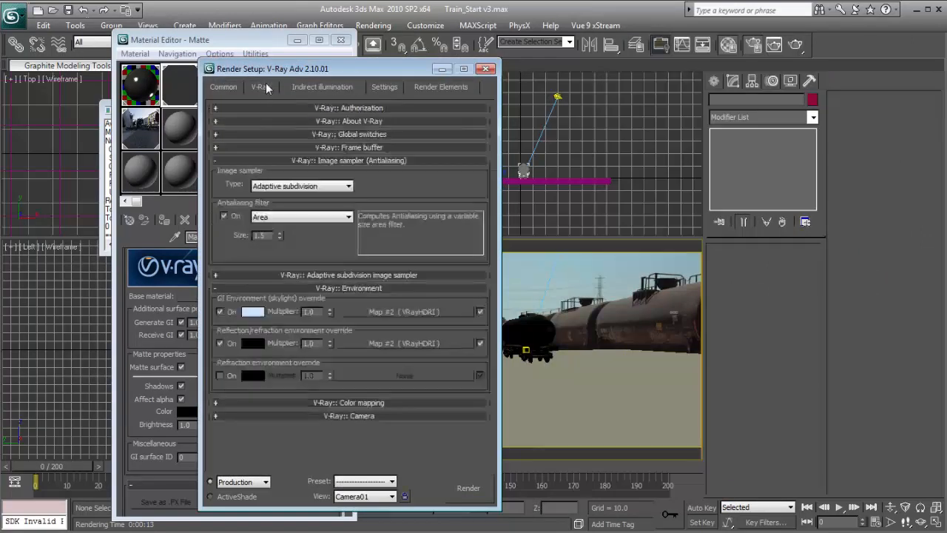
{"action": "left_click", "coordinate": [220, 311]}
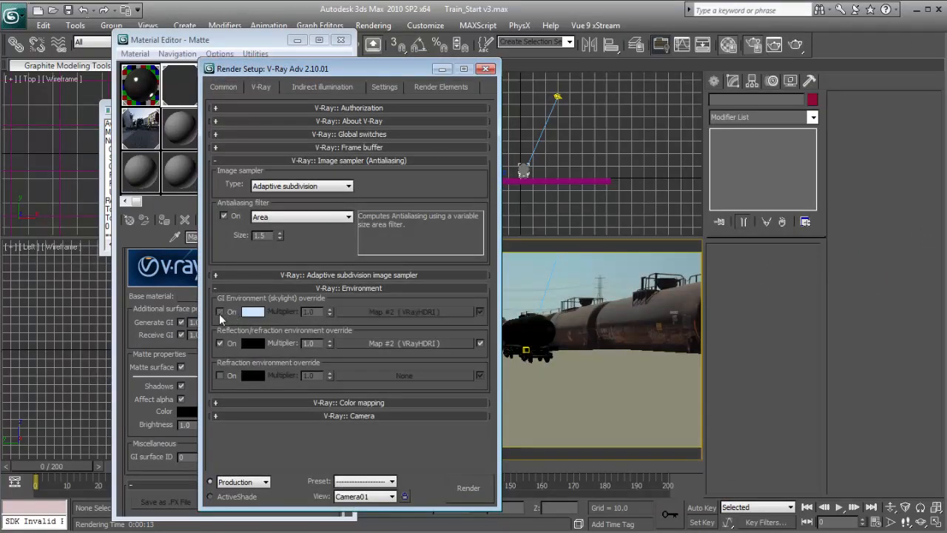
{"action": "left_click", "coordinate": [300, 86]}
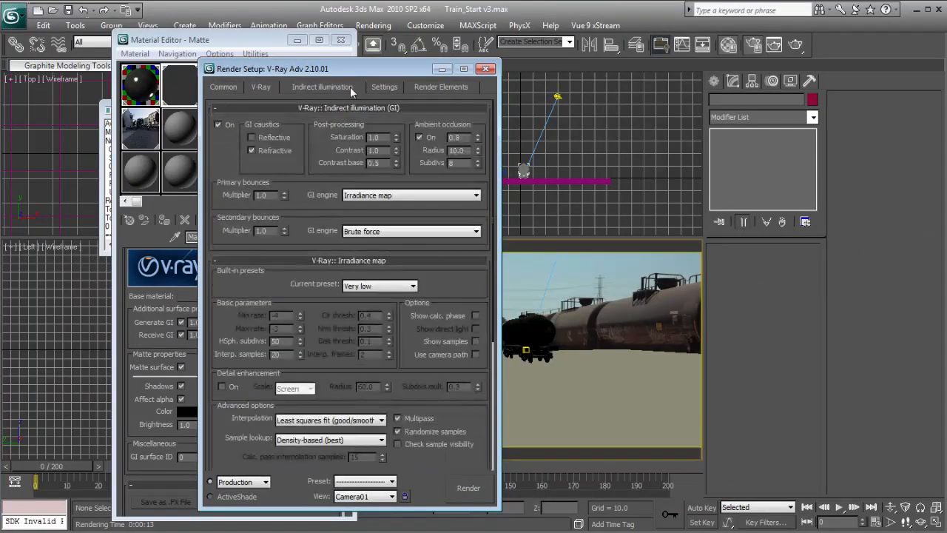
Step: Adjust the V-Ray sun's intensity multiplier and return to the camera view for another render
{"action": "left_click", "coordinate": [566, 100]}
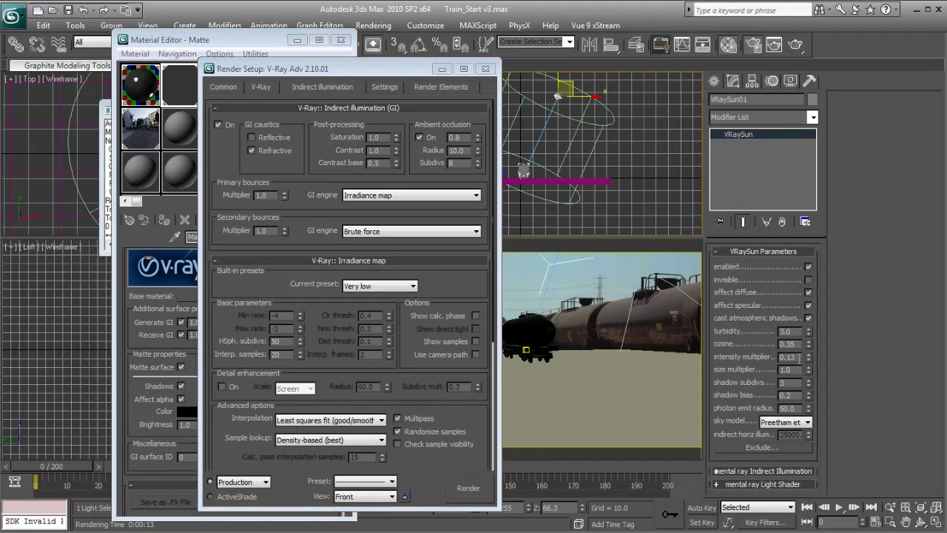
{"action": "left_click", "coordinate": [809, 360]}
{"action": "left_click", "coordinate": [599, 283]}
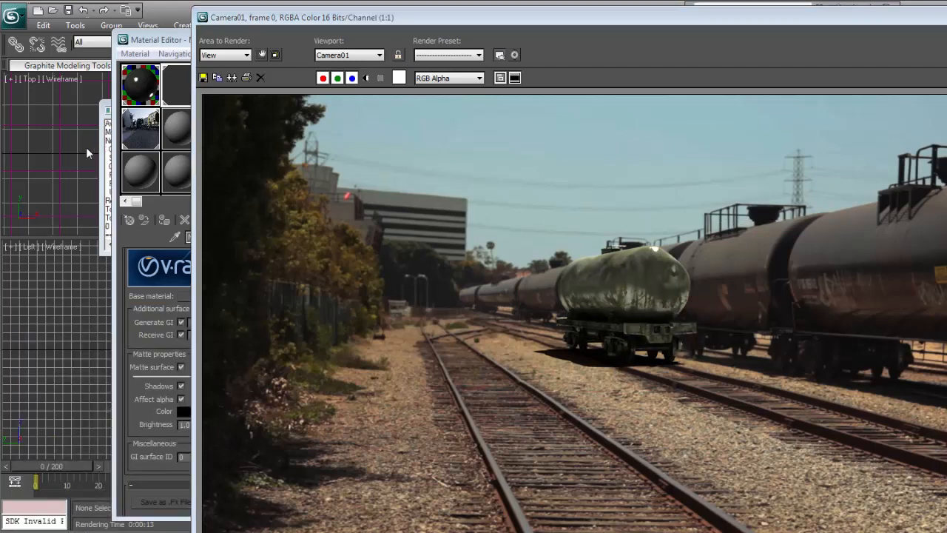
Step: Set the reflection glossiness of the 01 - Default material to 0.67, using its enlarged preview, and inspect the tank car's render
{"action": "left_click", "coordinate": [147, 92]}
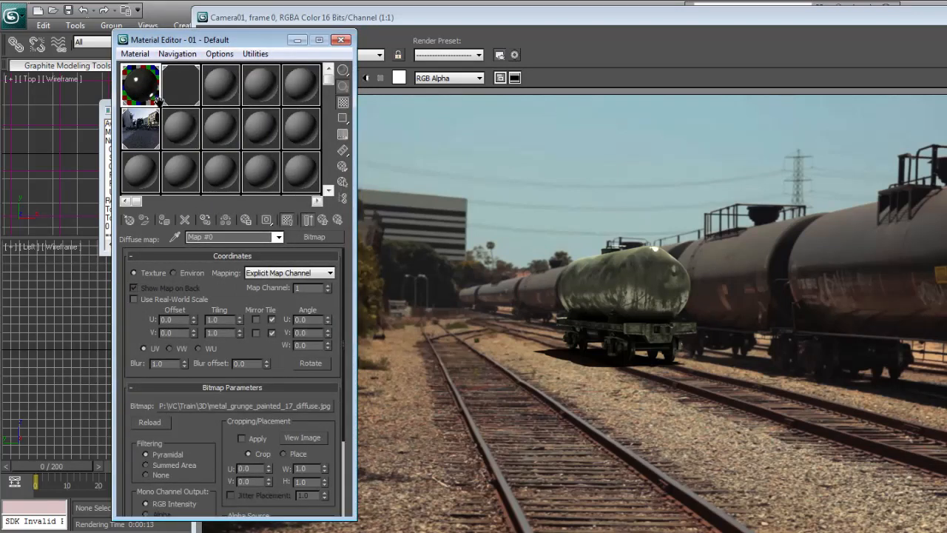
{"action": "left_click", "coordinate": [322, 219]}
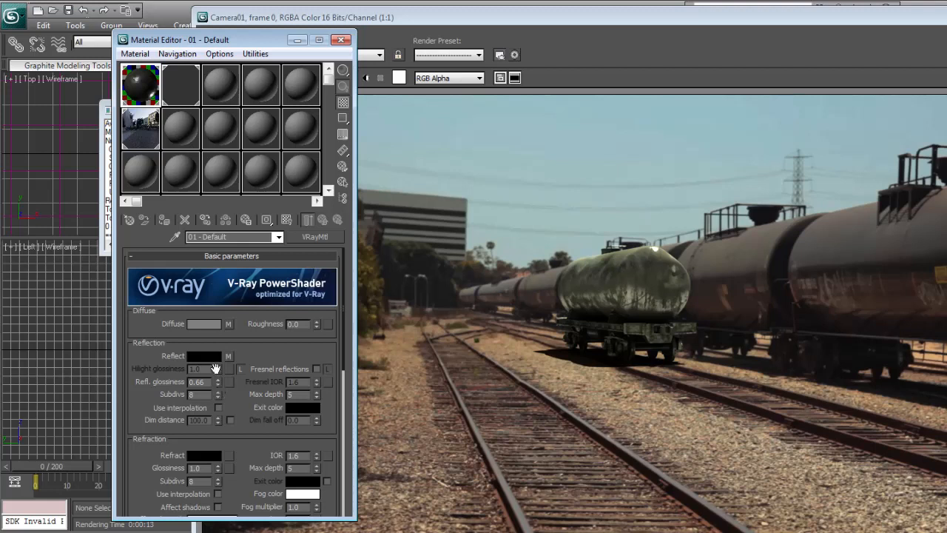
{"action": "double_click", "coordinate": [139, 81]}
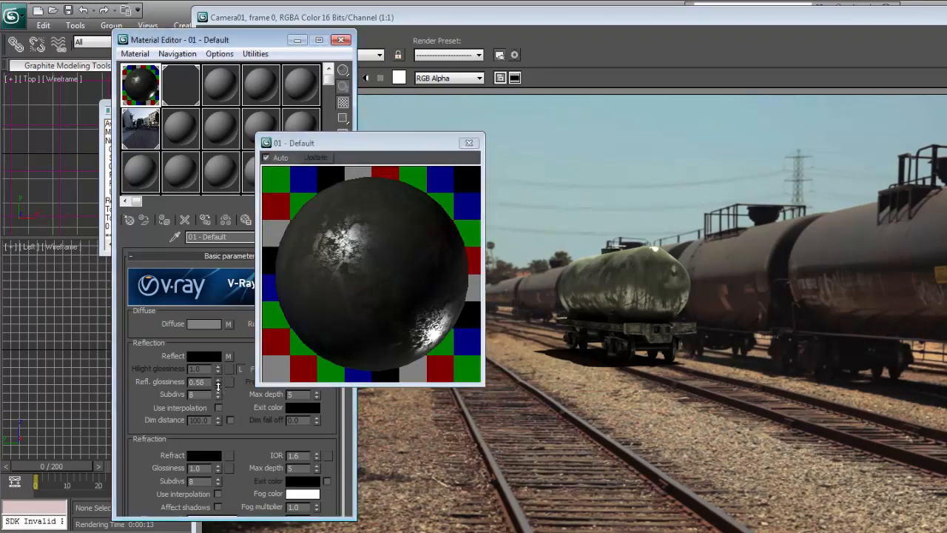
{"action": "left_click", "coordinate": [219, 385]}
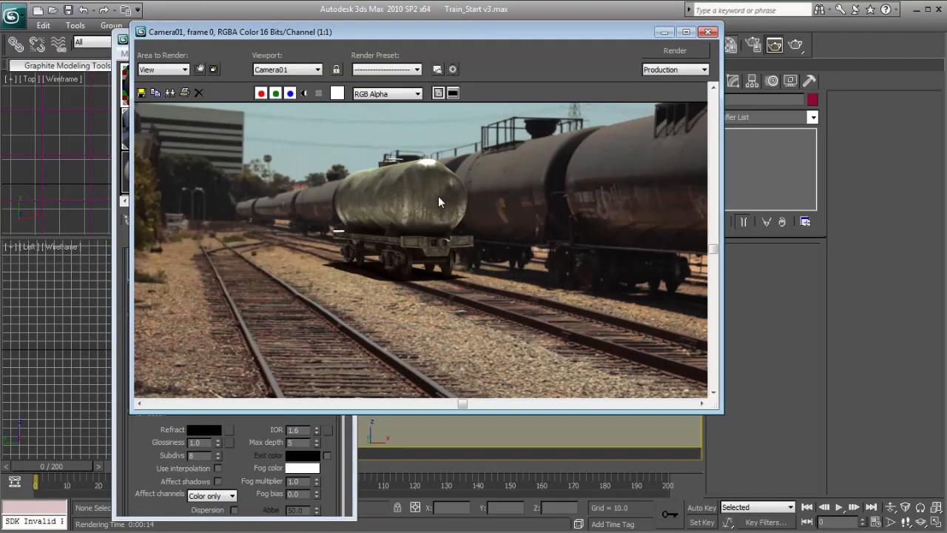
{"action": "left_click", "coordinate": [708, 32]}
Step: Replace the bitmap of the VRayHDRI environment map with Environments_00001.jpg, listing all file types
{"action": "left_click", "coordinate": [140, 129]}
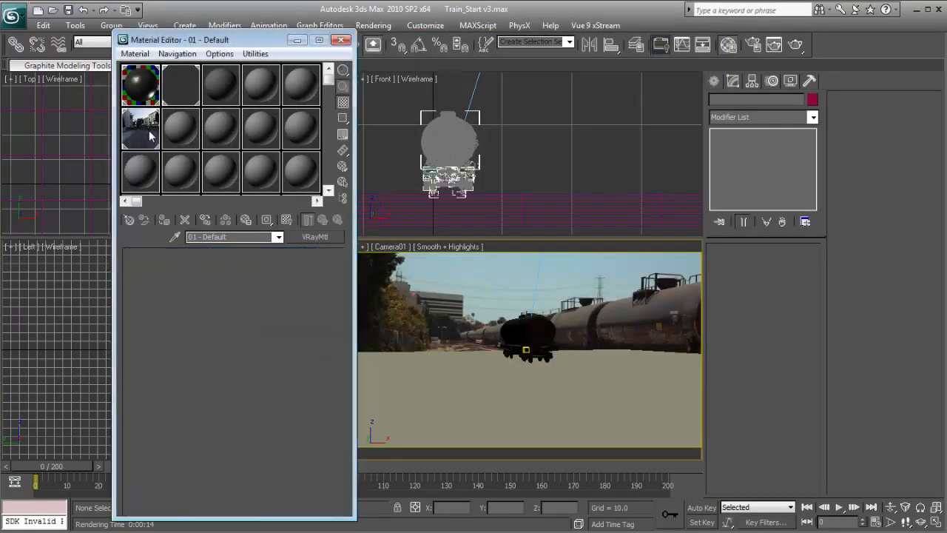
{"action": "left_click", "coordinate": [315, 316]}
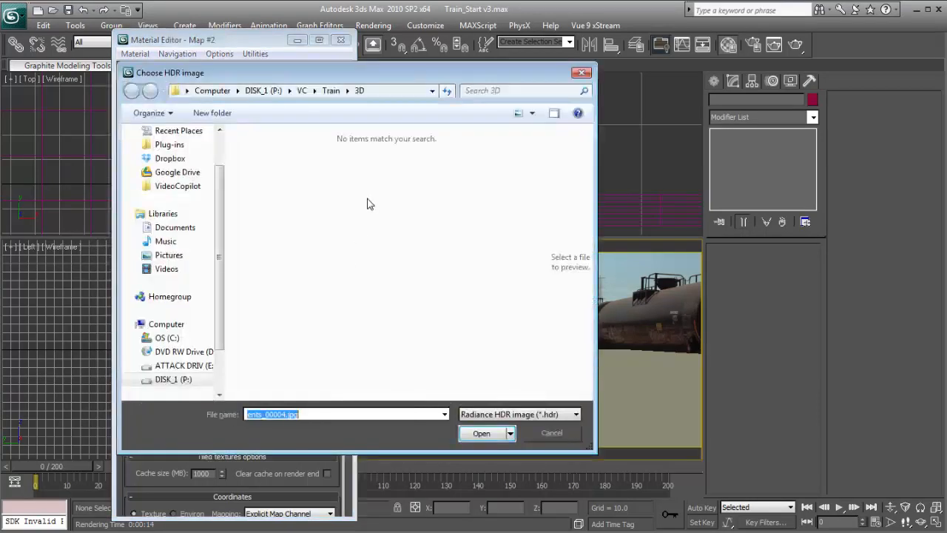
{"action": "left_click", "coordinate": [507, 414]}
{"action": "left_click", "coordinate": [474, 428]}
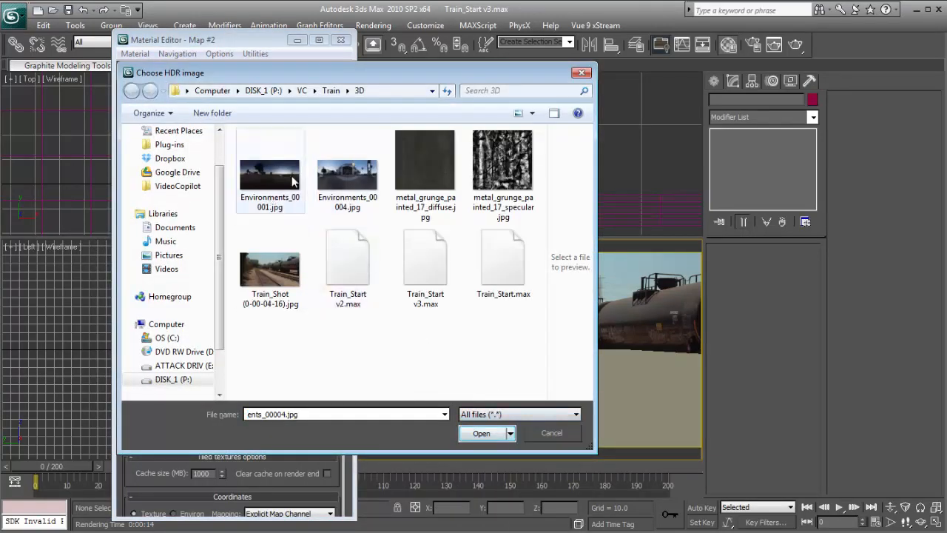
{"action": "left_click", "coordinate": [266, 177]}
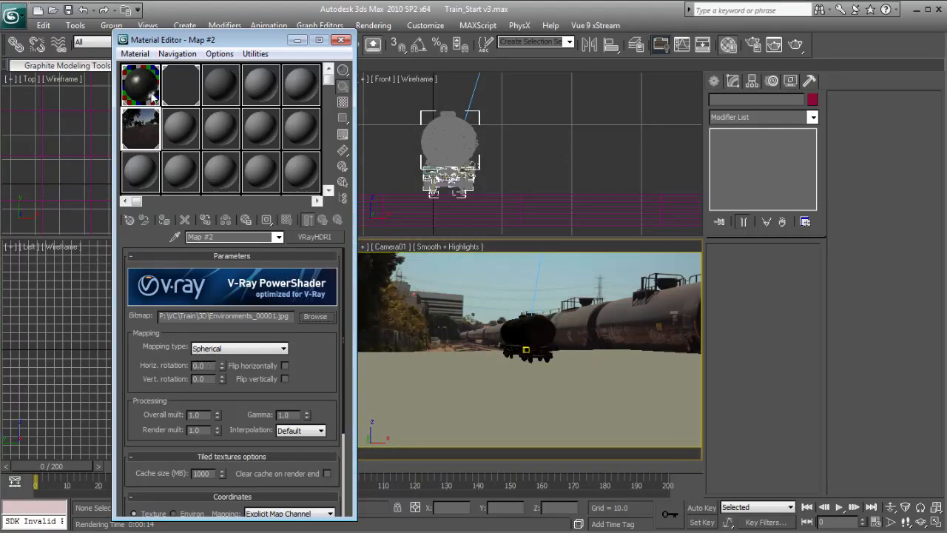
Step: Make the ground object Box02 not visible to reflection/refraction in its object properties
{"action": "left_click", "coordinate": [427, 371]}
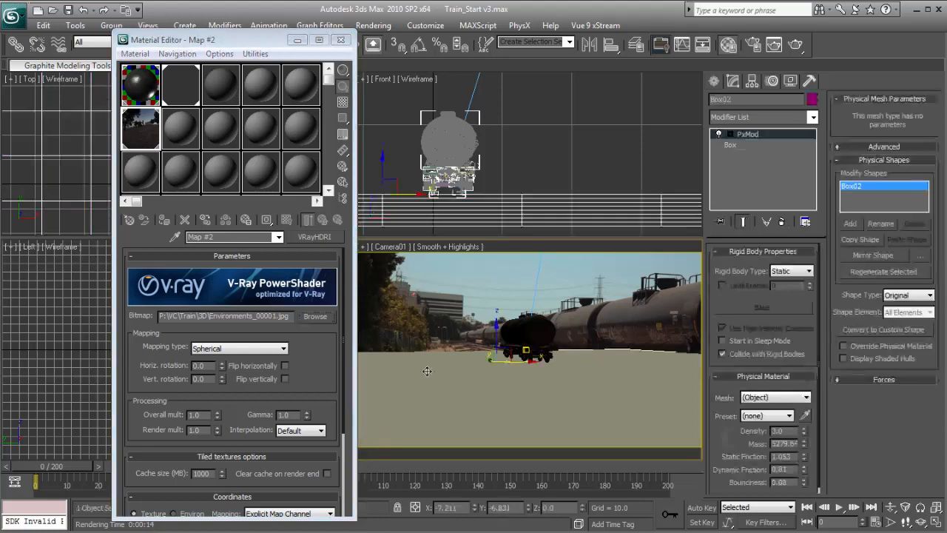
{"action": "left_click", "coordinate": [490, 199]}
{"action": "left_click", "coordinate": [489, 200]}
{"action": "right_click", "coordinate": [489, 200]}
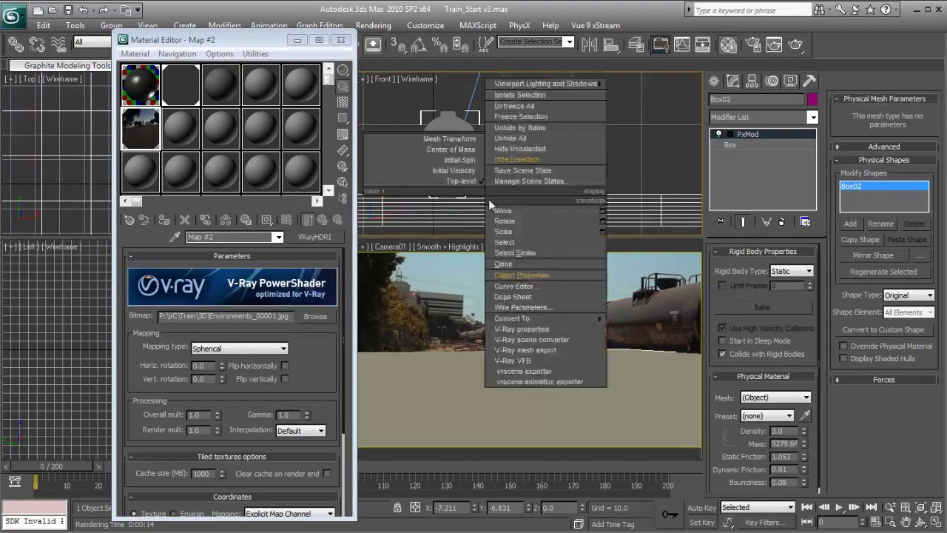
{"action": "left_click", "coordinate": [524, 277]}
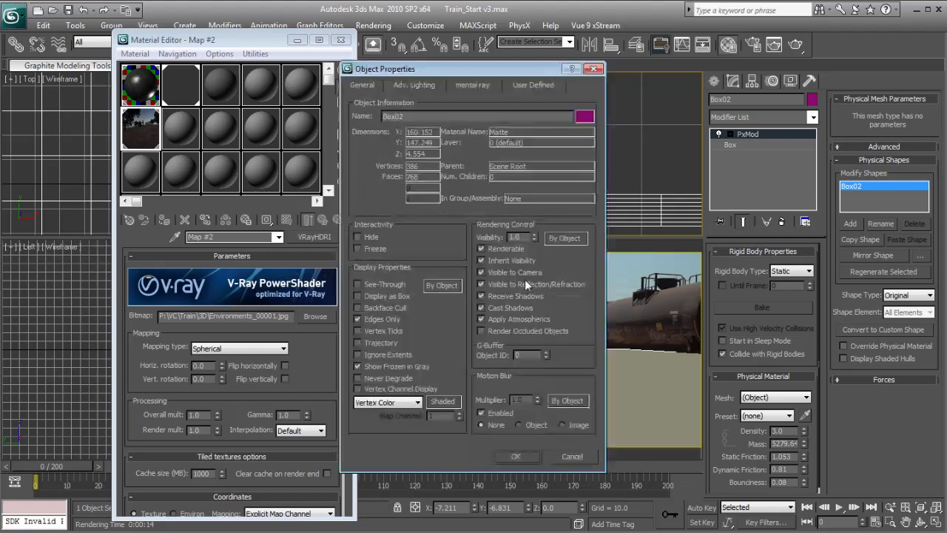
{"action": "left_click", "coordinate": [481, 295]}
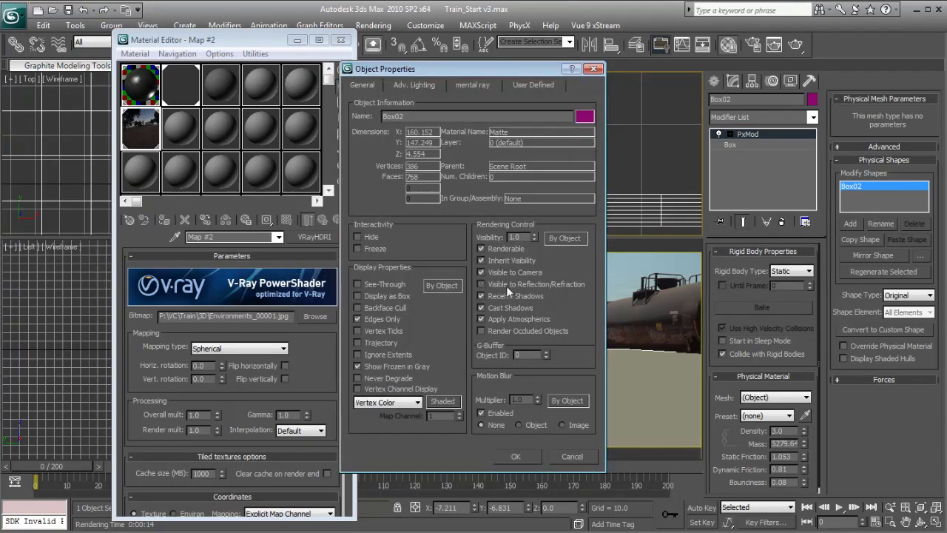
{"action": "left_click", "coordinate": [516, 456]}
Step: Render the Camera01 view and inspect the tank car's reflections with the new environment
{"action": "left_click", "coordinate": [464, 276]}
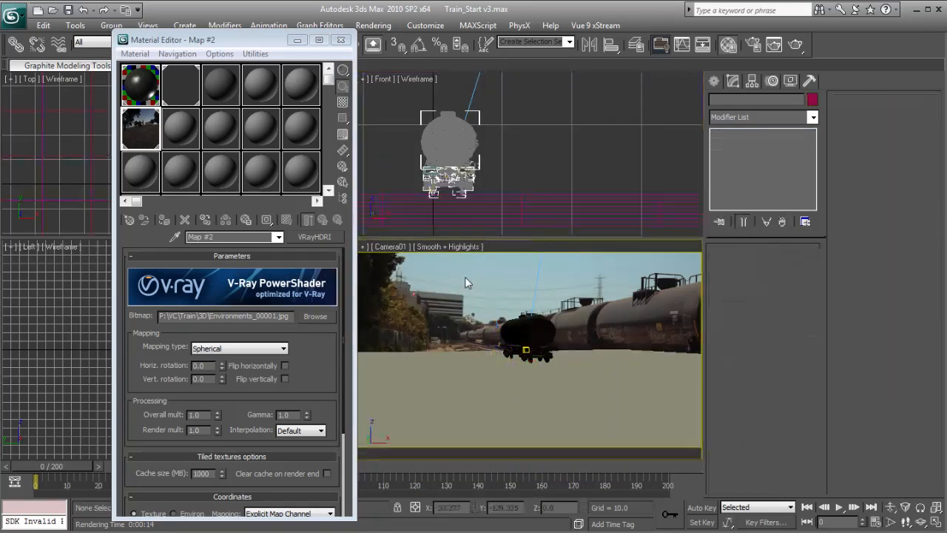
{"action": "key", "text": "shift+q"}
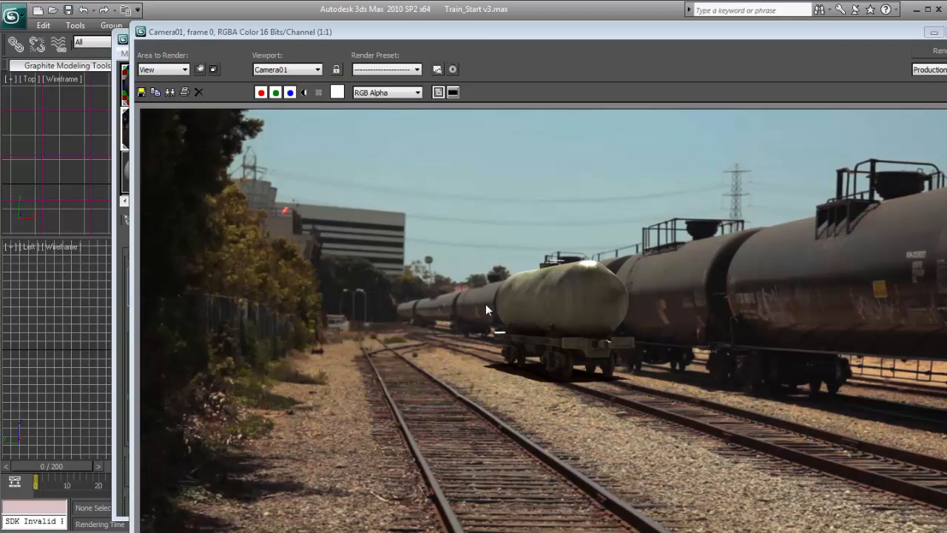
{"action": "left_click_drag", "start_coordinate": [500, 33], "coordinate": [575, 34]}
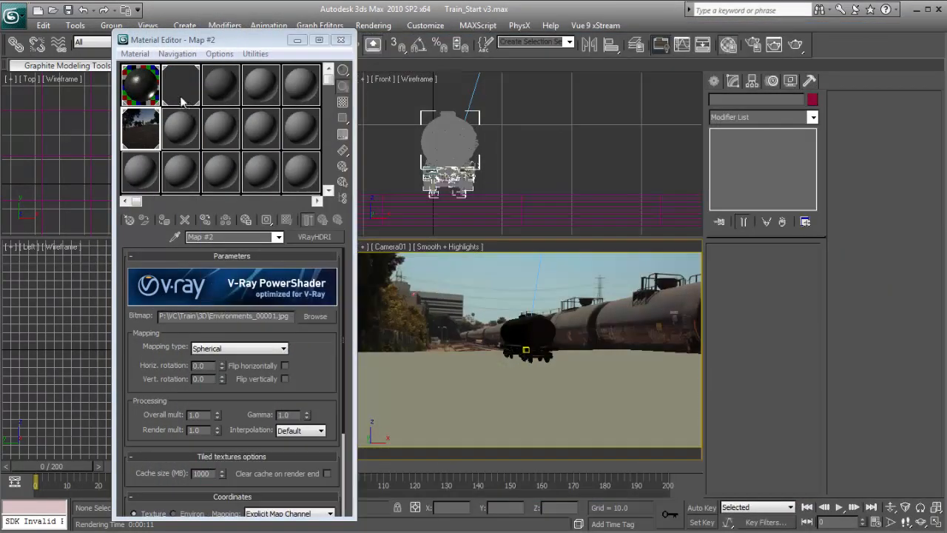
Step: Review the Matte material's Generate GI amount and the specular bitmap in the 01 - Default material's reflection
{"action": "left_click", "coordinate": [181, 101]}
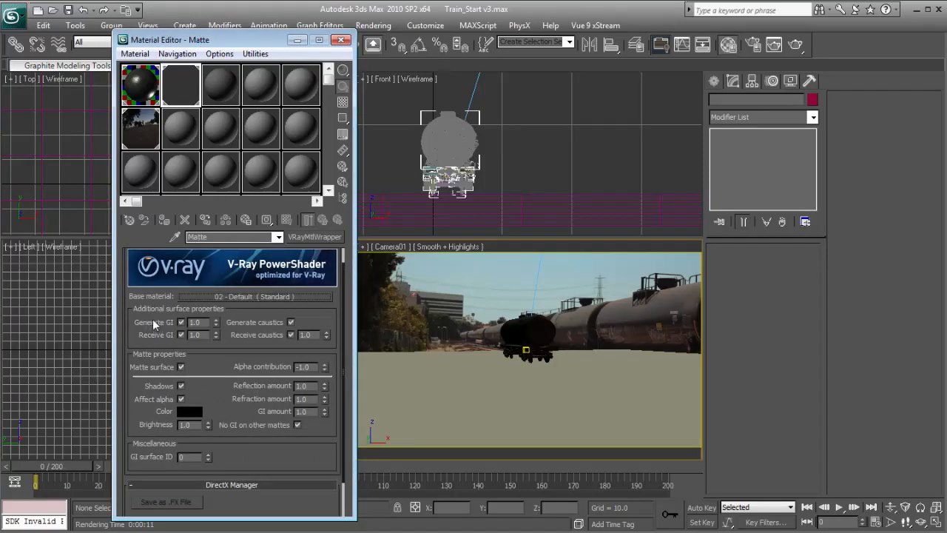
{"action": "left_click_drag", "start_coordinate": [198, 323], "coordinate": [179, 324]}
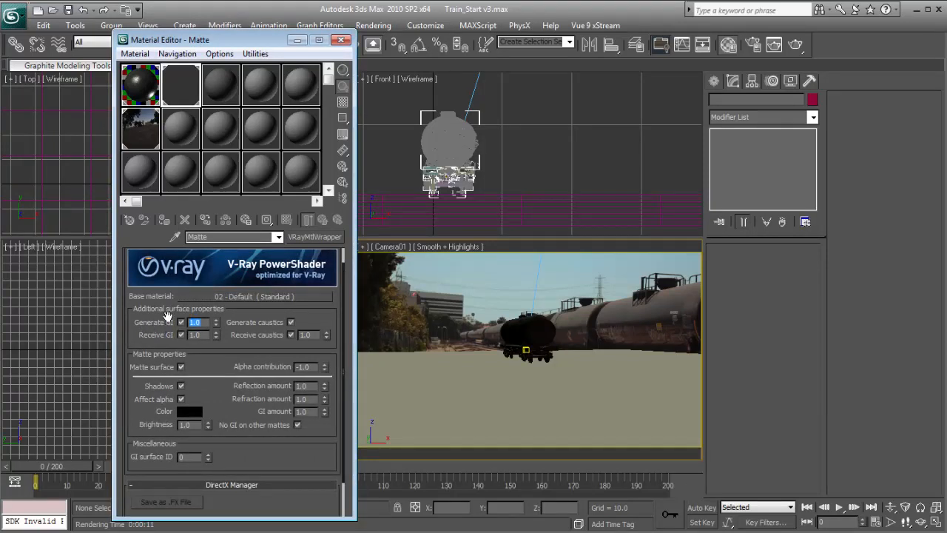
{"action": "left_click", "coordinate": [145, 88]}
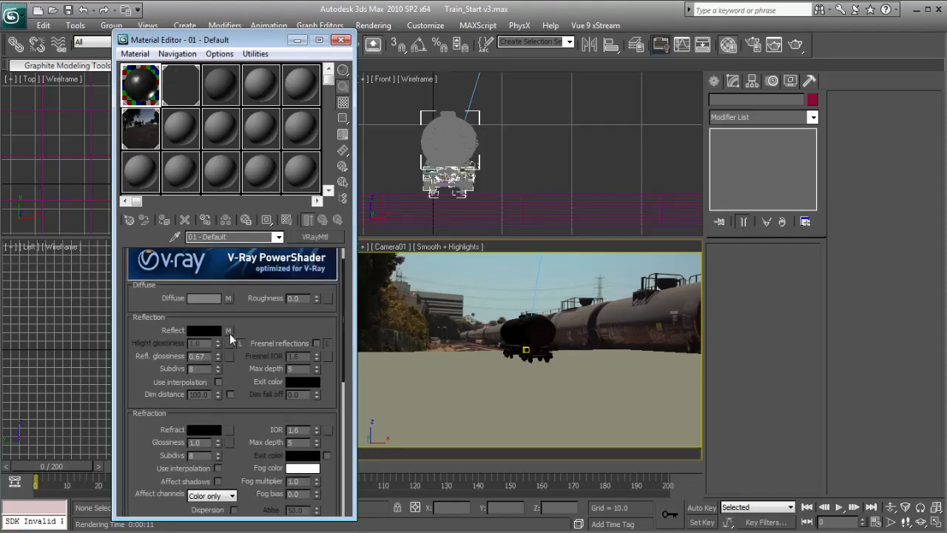
{"action": "left_click", "coordinate": [230, 330]}
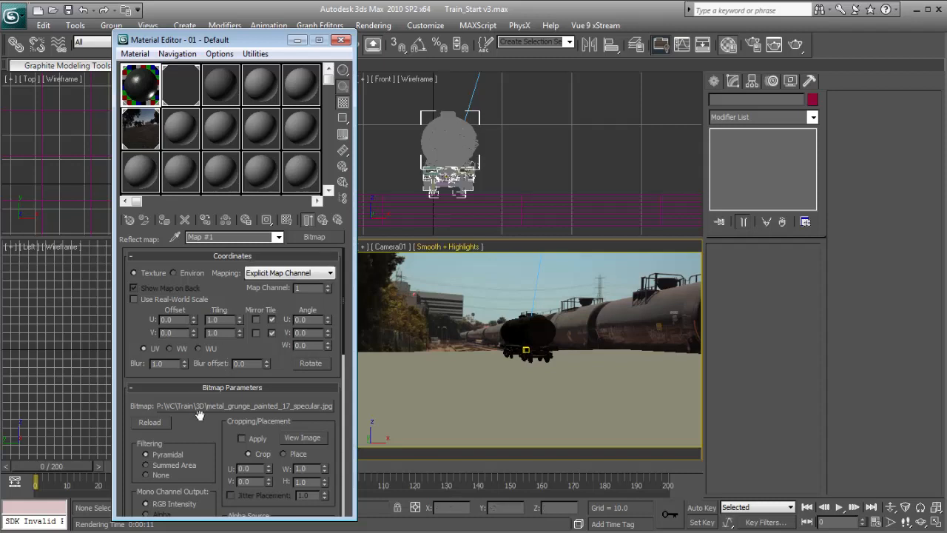
{"action": "left_click", "coordinate": [321, 221]}
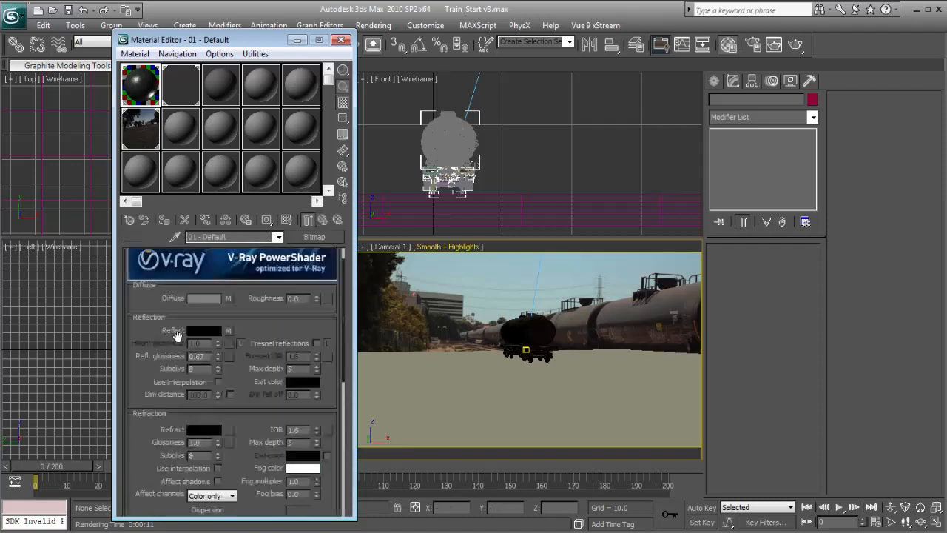
Step: Lower the points of the output color curve in the 01 - Default material's reflection map to weaken its reflections
{"action": "left_click", "coordinate": [228, 333]}
{"action": "scroll", "coordinate": [206, 468], "scroll_direction": "down", "scroll_amount": 10}
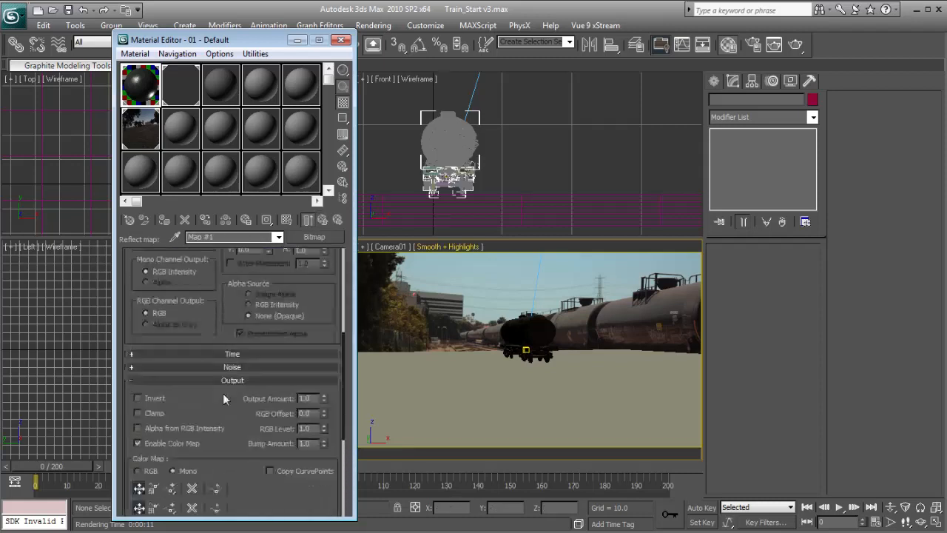
{"action": "left_click", "coordinate": [216, 456]}
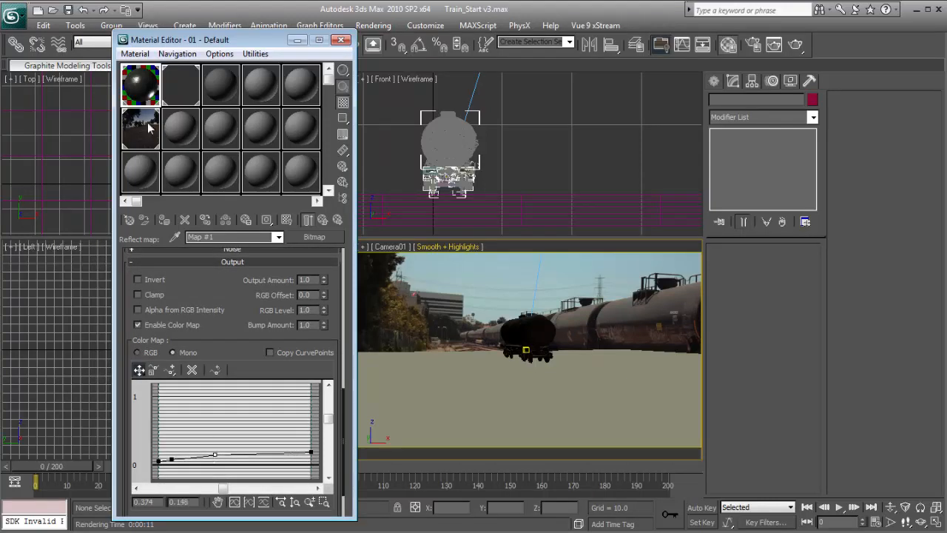
{"action": "left_click", "coordinate": [204, 462]}
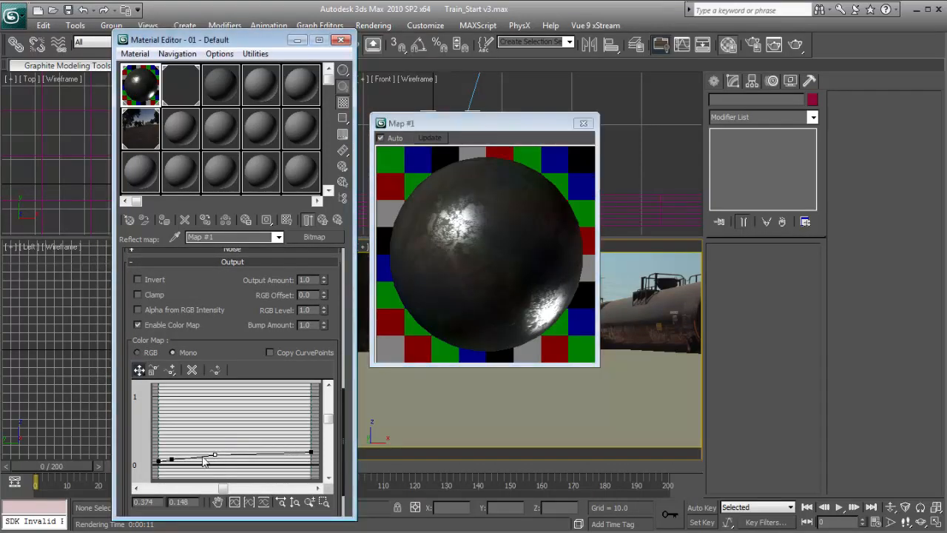
{"action": "left_click", "coordinate": [172, 459]}
{"action": "scroll", "coordinate": [172, 462], "scroll_direction": "up", "scroll_amount": 1}
{"action": "left_click", "coordinate": [323, 222]}
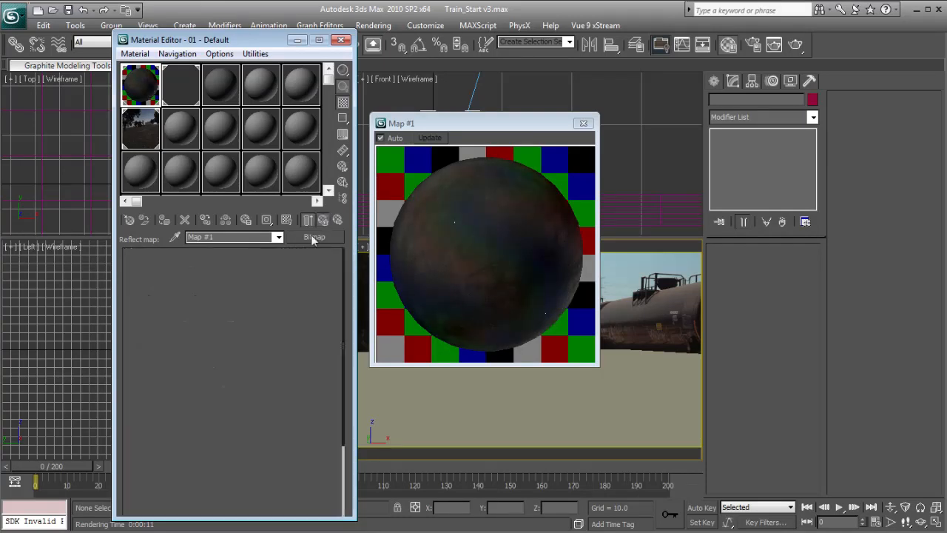
Step: Adjust the 01 - Default material's reflection glossiness, uncover its enlarged preview, and render the camera view
{"action": "left_click_drag", "start_coordinate": [219, 356], "coordinate": [219, 349]}
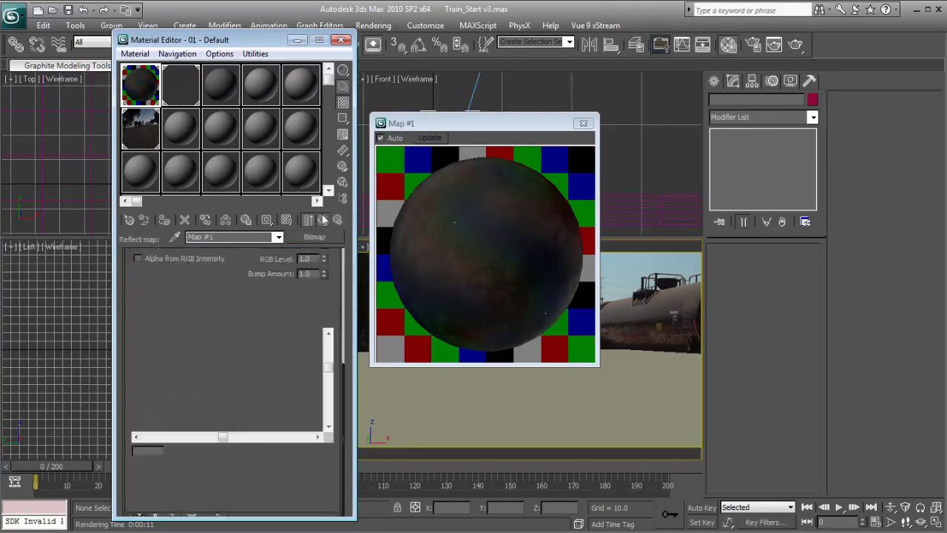
{"action": "left_click_drag", "start_coordinate": [524, 128], "coordinate": [274, 185]}
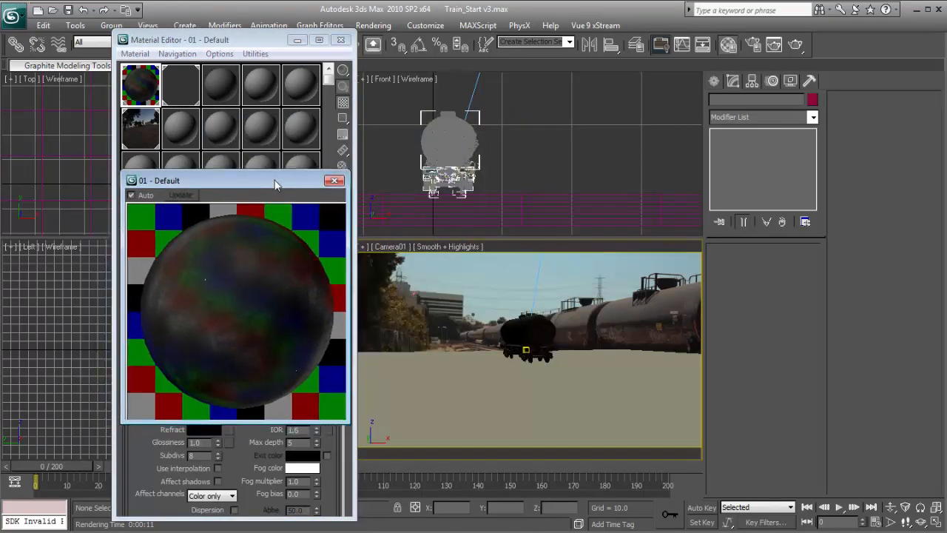
{"action": "key", "text": "shift+q"}
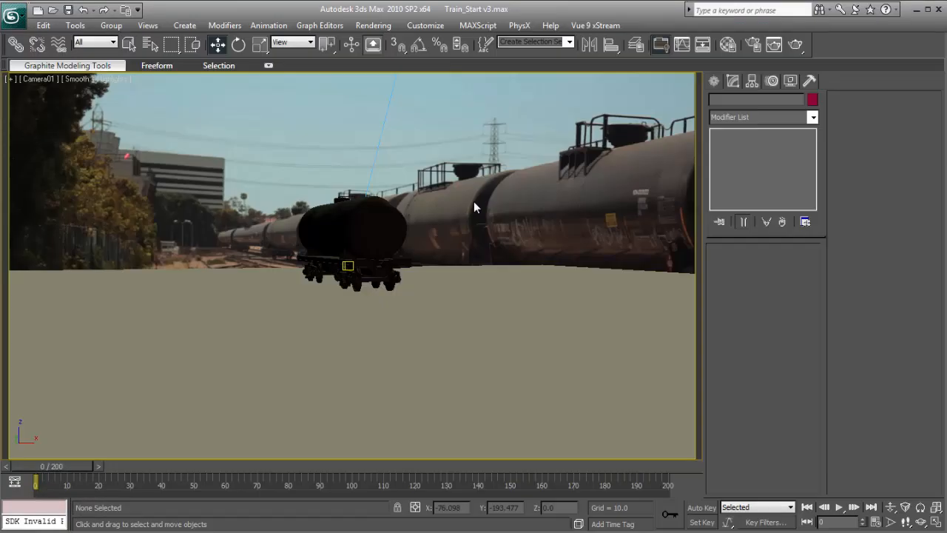
Step: Play the tank car's destruction animation in the camera view, stop it and go back to frame 1
{"action": "key", "text": "/"}
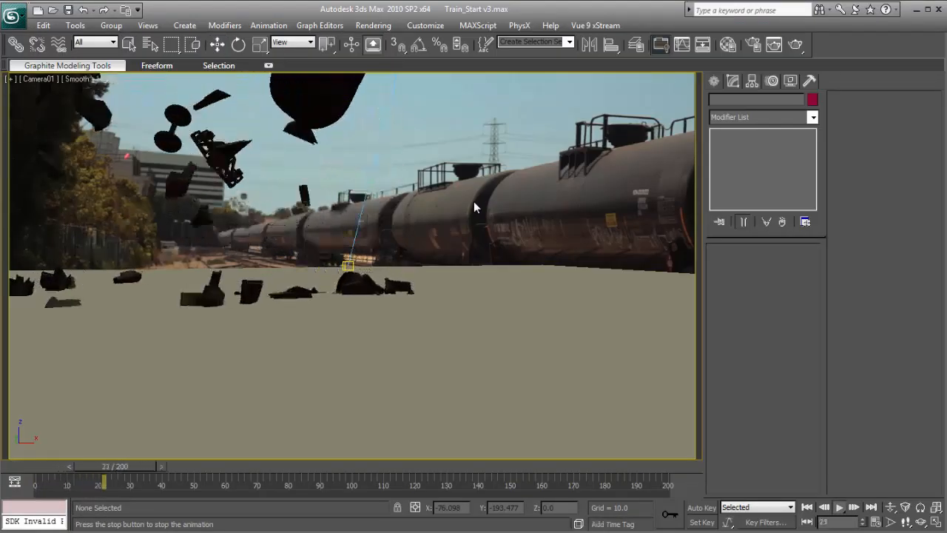
{"action": "key", "text": "/"}
{"action": "left_click_drag", "start_coordinate": [115, 466], "coordinate": [38, 466]}
{"action": "key", "text": "w"}
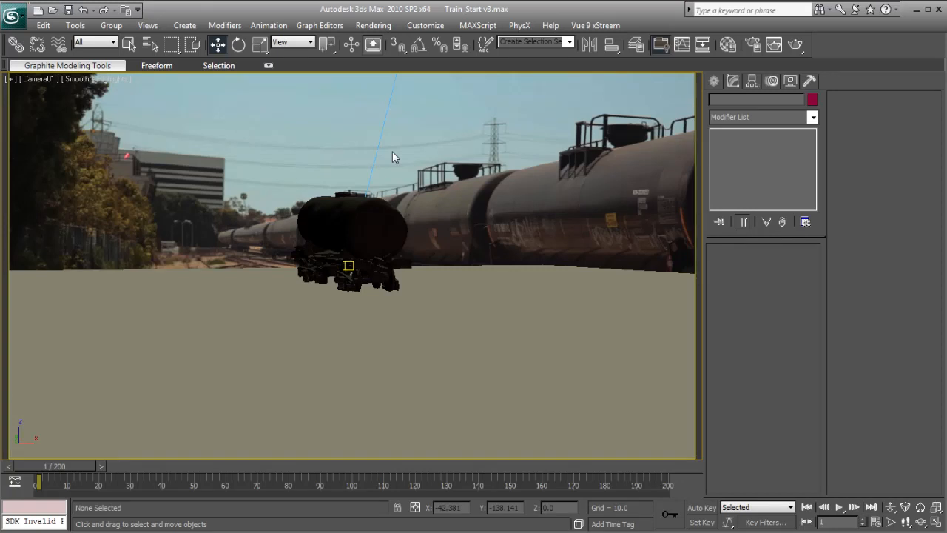
Step: Advance the animation to frame 8 and open Particle View over the camera view
{"action": "left_click_drag", "start_coordinate": [69, 467], "coordinate": [88, 470]}
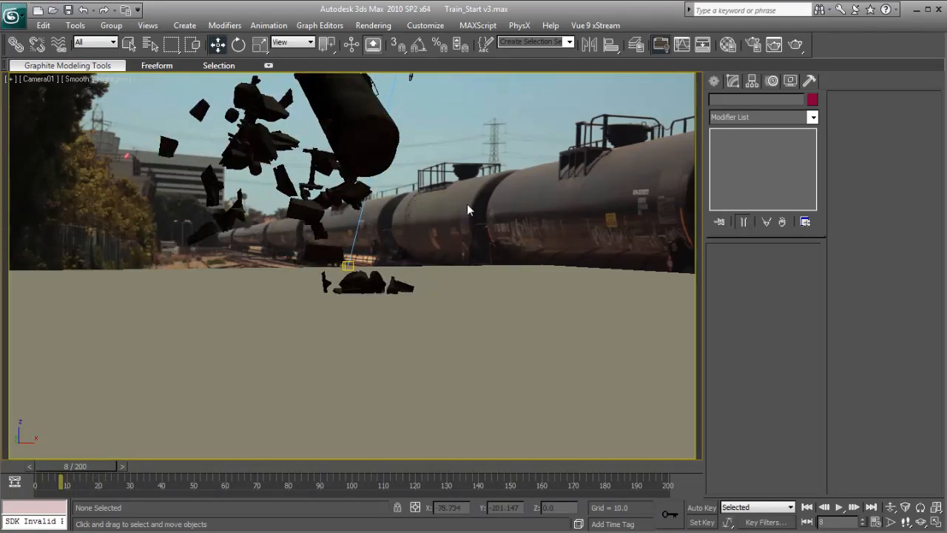
{"action": "key", "text": "6"}
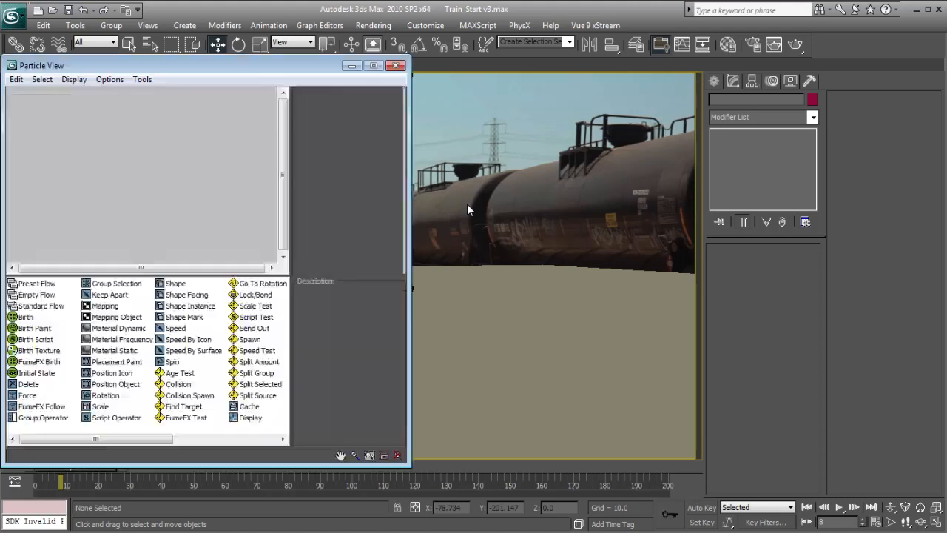
{"action": "left_click_drag", "start_coordinate": [158, 67], "coordinate": [339, 77]}
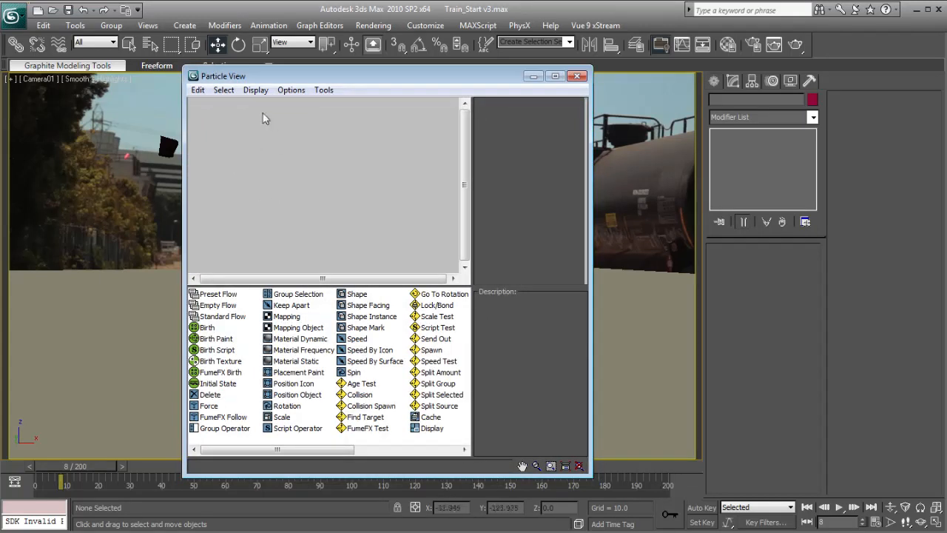
{"action": "right_click", "coordinate": [232, 143]}
{"action": "mouse_move", "coordinate": [254, 190]}
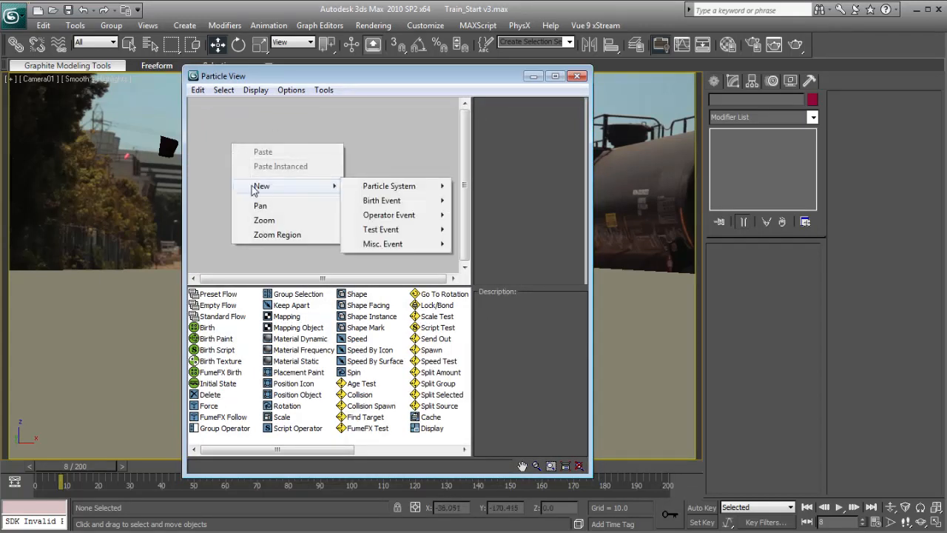
{"action": "mouse_move", "coordinate": [385, 194]}
{"action": "left_click", "coordinate": [245, 125]}
{"action": "right_click", "coordinate": [234, 139]}
{"action": "mouse_move", "coordinate": [263, 180]}
{"action": "mouse_move", "coordinate": [394, 185]}
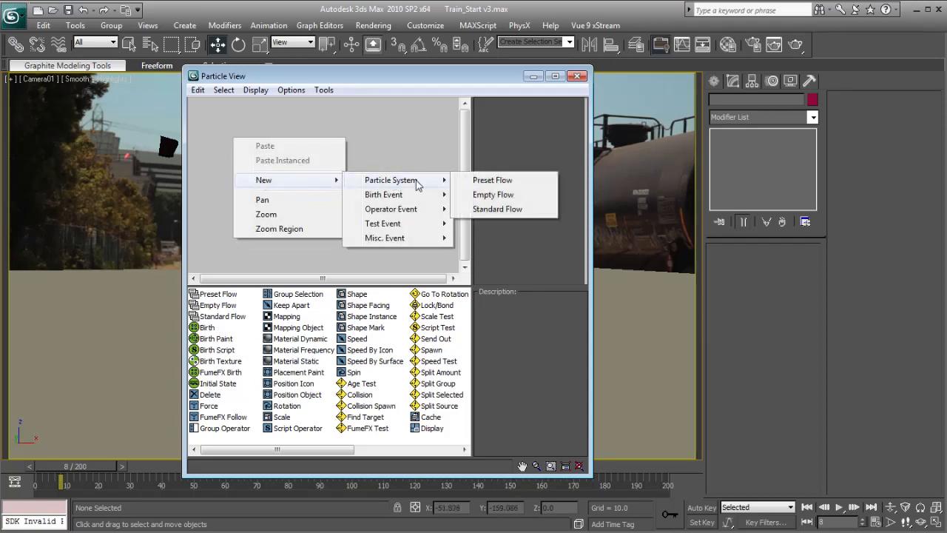
{"action": "left_click", "coordinate": [488, 194]}
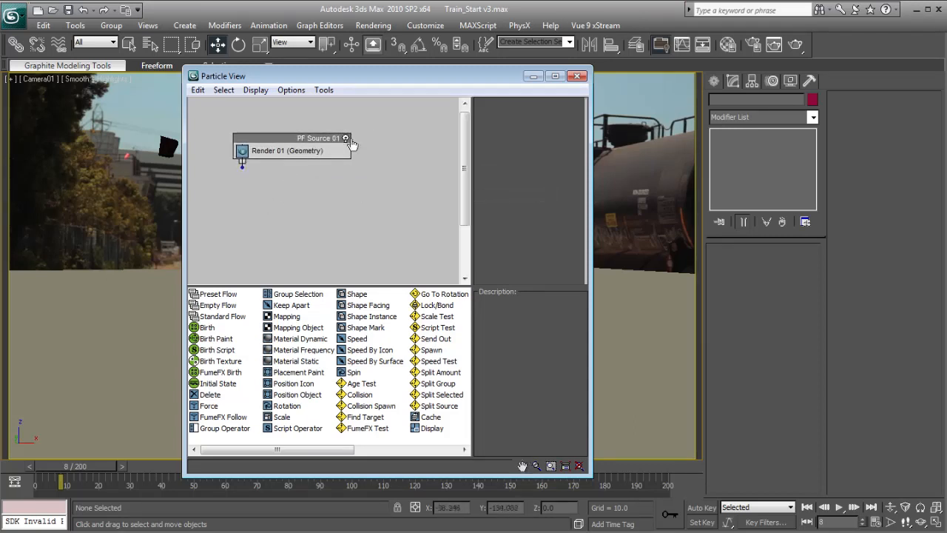
Step: Create a Standard Flow particle system and move Particle View aside to uncover the exploding tank car
{"action": "right_click", "coordinate": [232, 149]}
{"action": "mouse_move", "coordinate": [260, 194]}
{"action": "mouse_move", "coordinate": [419, 191]}
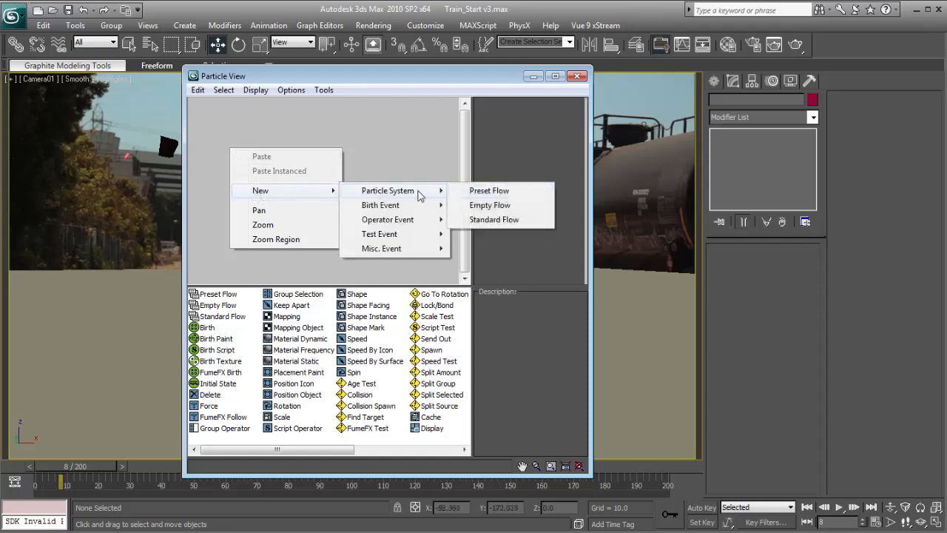
{"action": "left_click", "coordinate": [496, 220]}
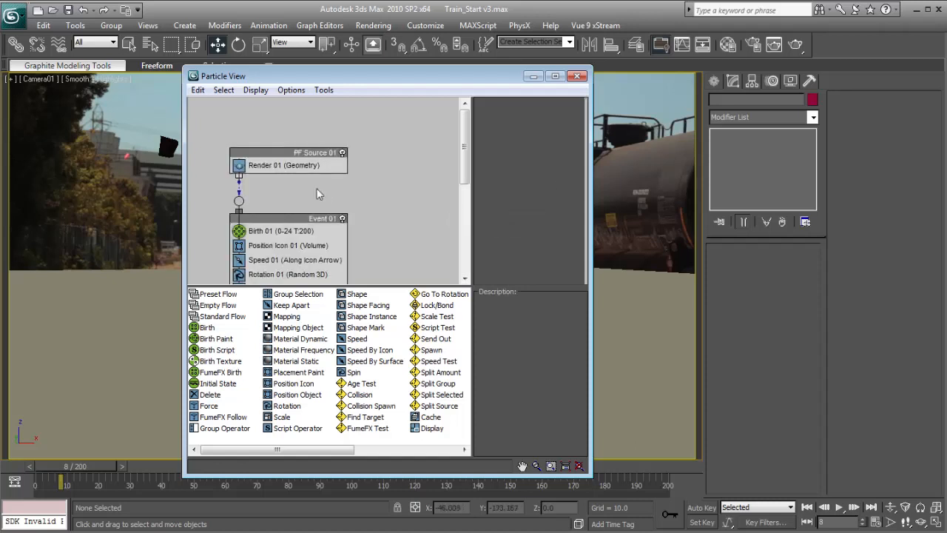
{"action": "middle_click_drag", "start_coordinate": [317, 194], "coordinate": [317, 145]}
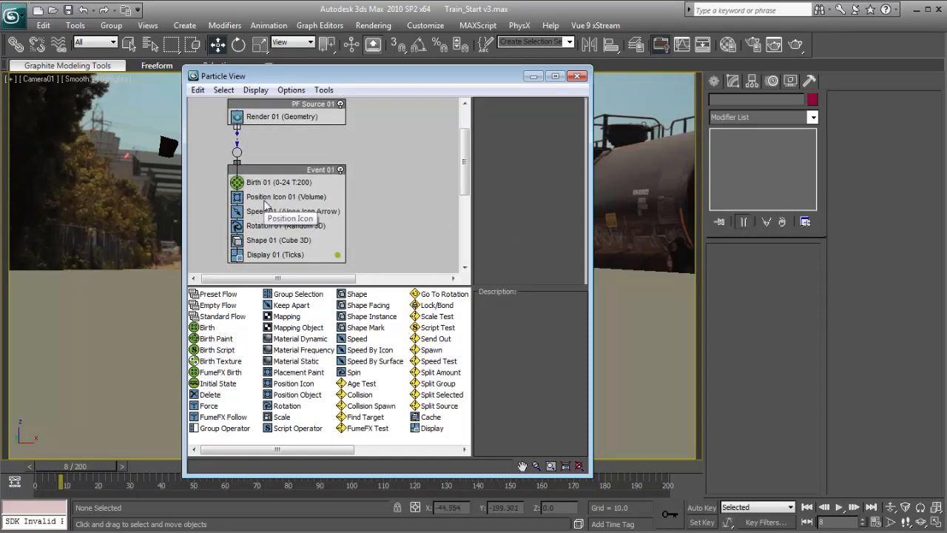
{"action": "left_click_drag", "start_coordinate": [292, 82], "coordinate": [591, 84]}
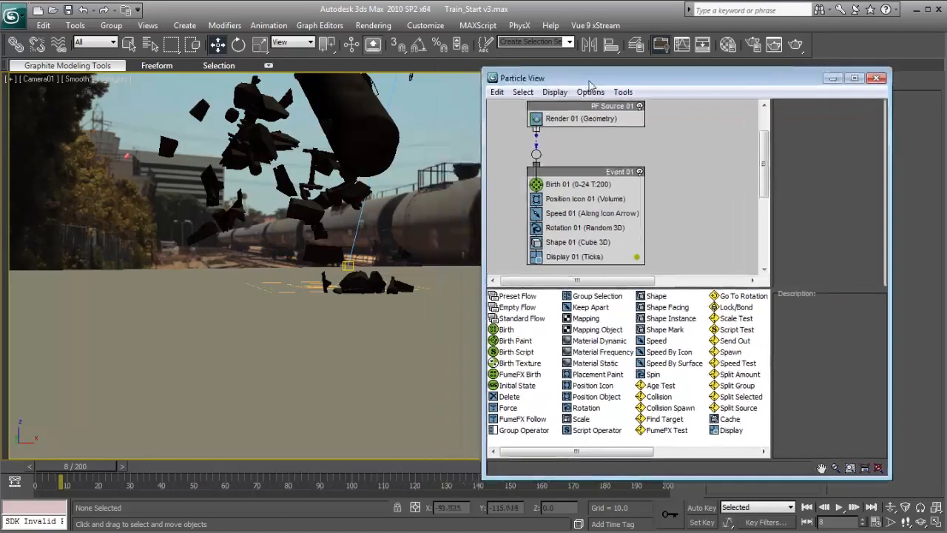
{"action": "left_click_drag", "start_coordinate": [79, 466], "coordinate": [80, 466]}
{"action": "key", "text": "w"}
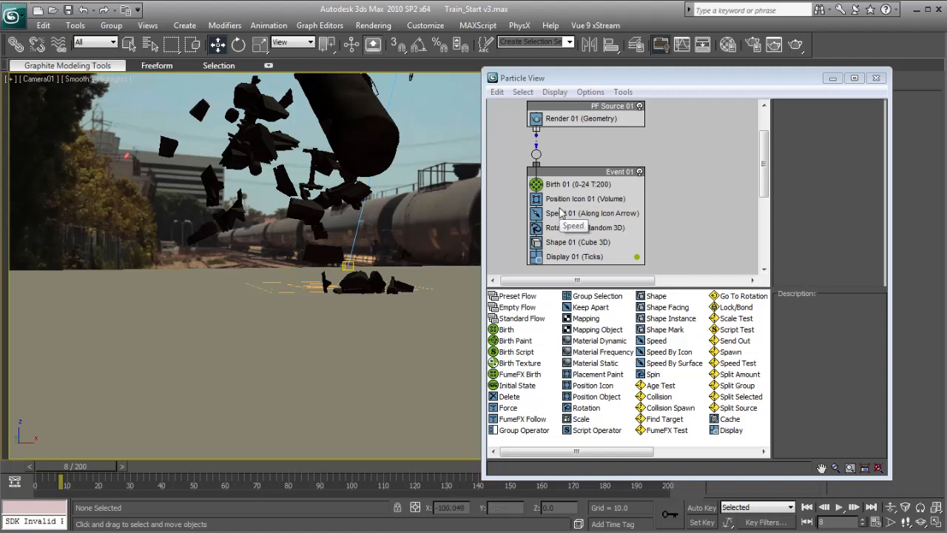
Step: Replace the Position Icon operator in Event 01 with a Position Object operator and show its settings
{"action": "left_click", "coordinate": [575, 200]}
{"action": "left_click", "coordinate": [576, 201]}
{"action": "left_click", "coordinate": [578, 202]}
{"action": "key", "text": "Delete"}
{"action": "right_click", "coordinate": [578, 198]}
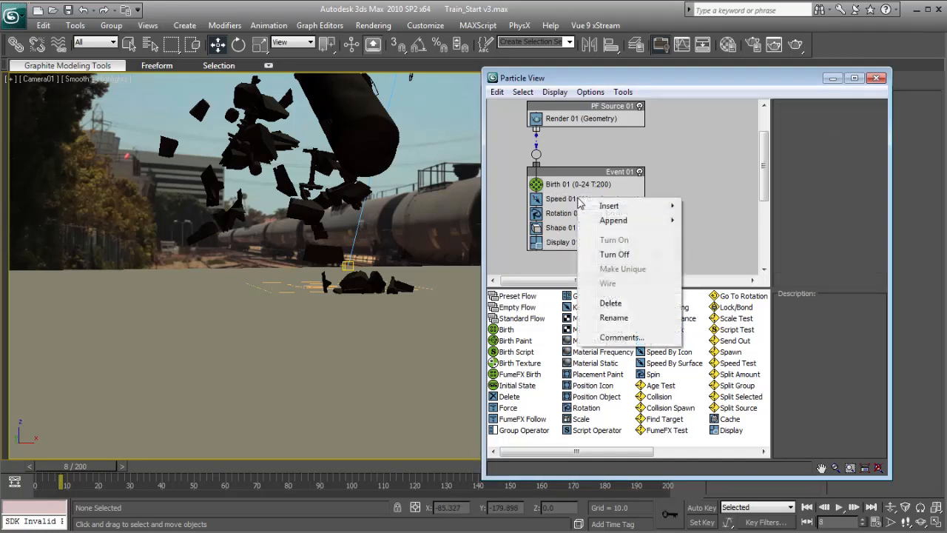
{"action": "left_click", "coordinate": [580, 364]}
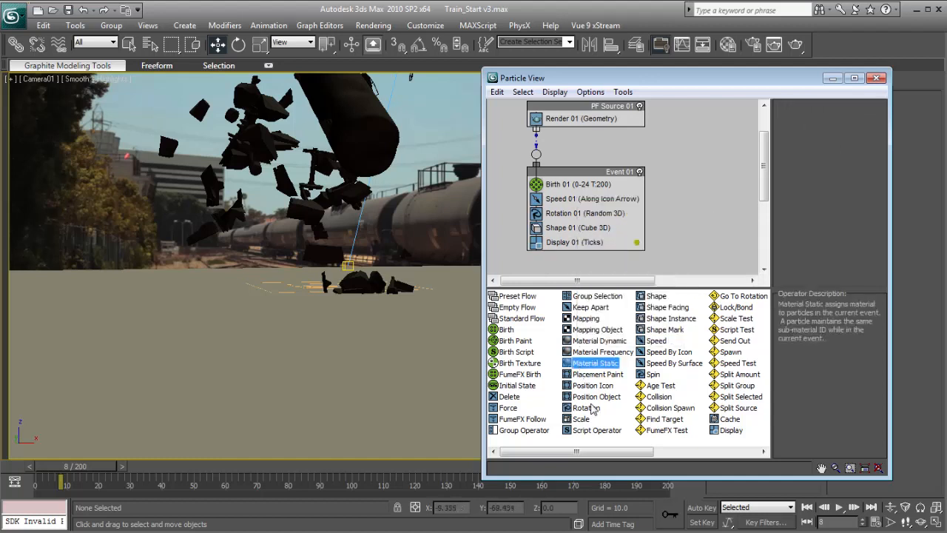
{"action": "left_click_drag", "start_coordinate": [596, 398], "coordinate": [643, 196]}
{"action": "left_click", "coordinate": [564, 199]}
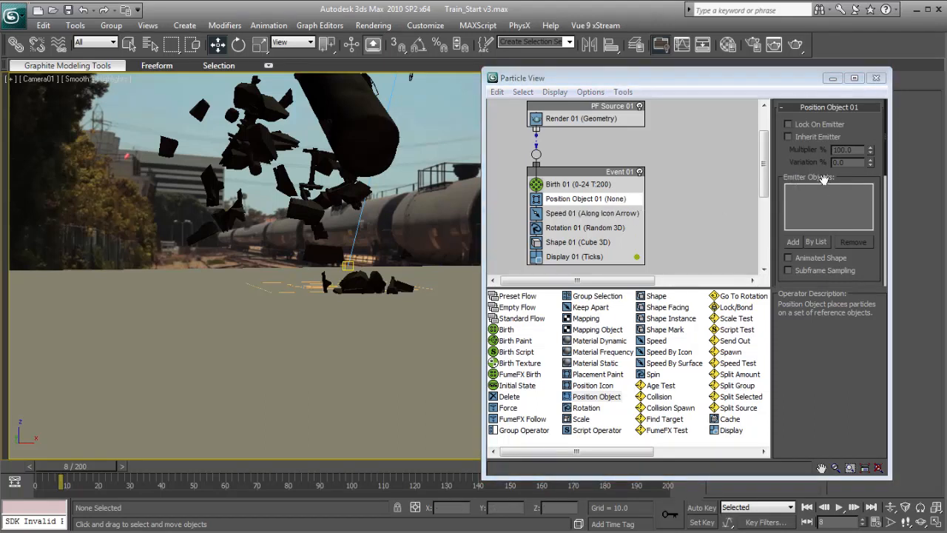
Step: Add the flying fragments Box01_frag_23, Box01_frag_31 and Box01_frag_12 as emitter objects of Position Object 01
{"action": "left_click", "coordinate": [793, 243]}
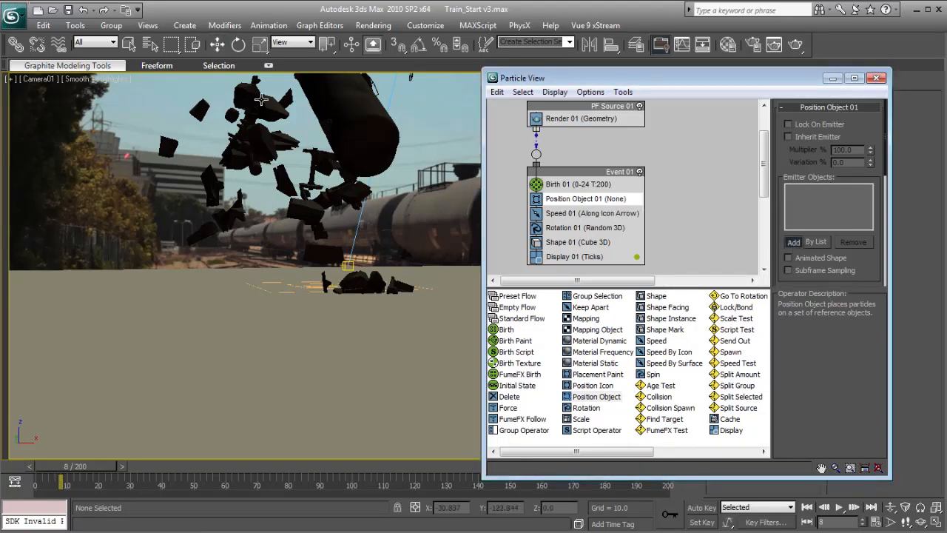
{"action": "left_click", "coordinate": [280, 113]}
{"action": "left_click", "coordinate": [198, 111]}
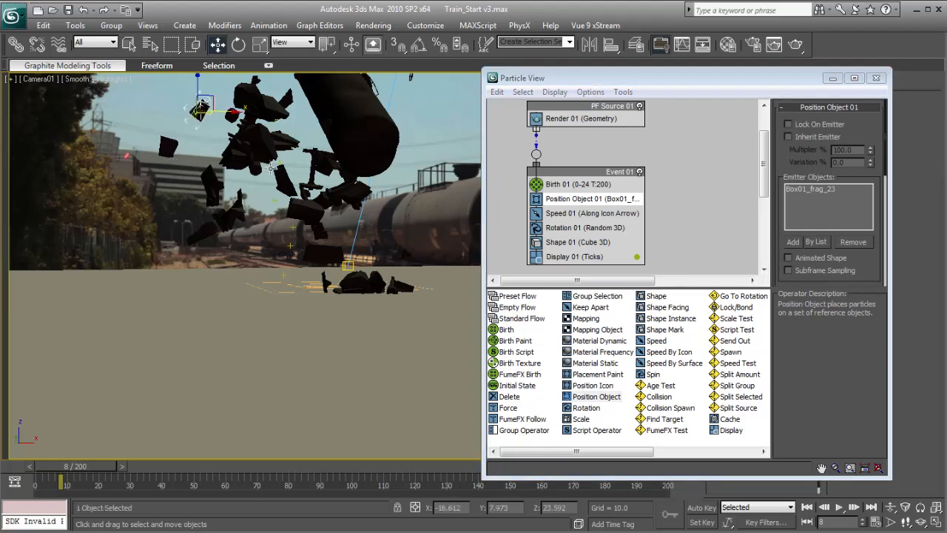
{"action": "left_click", "coordinate": [283, 182]}
{"action": "left_click", "coordinate": [227, 216]}
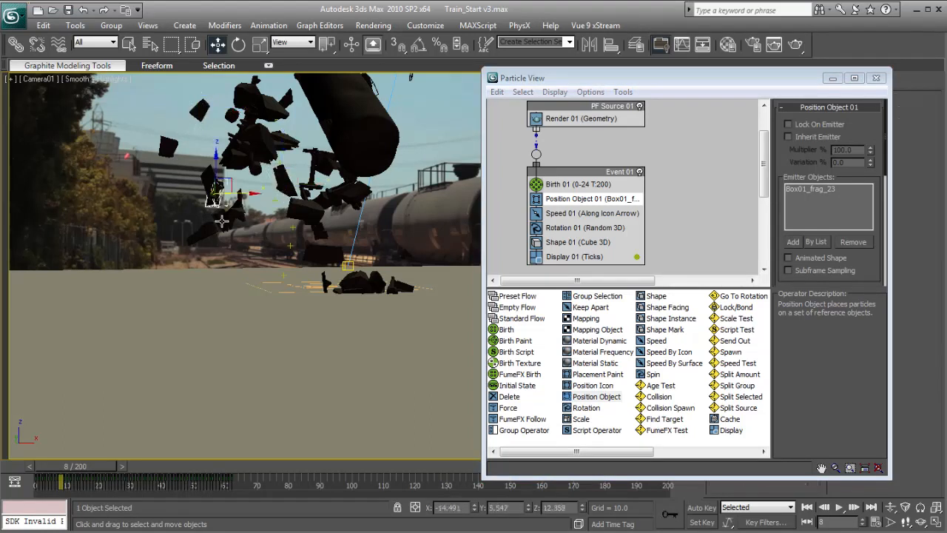
{"action": "left_click", "coordinate": [793, 242]}
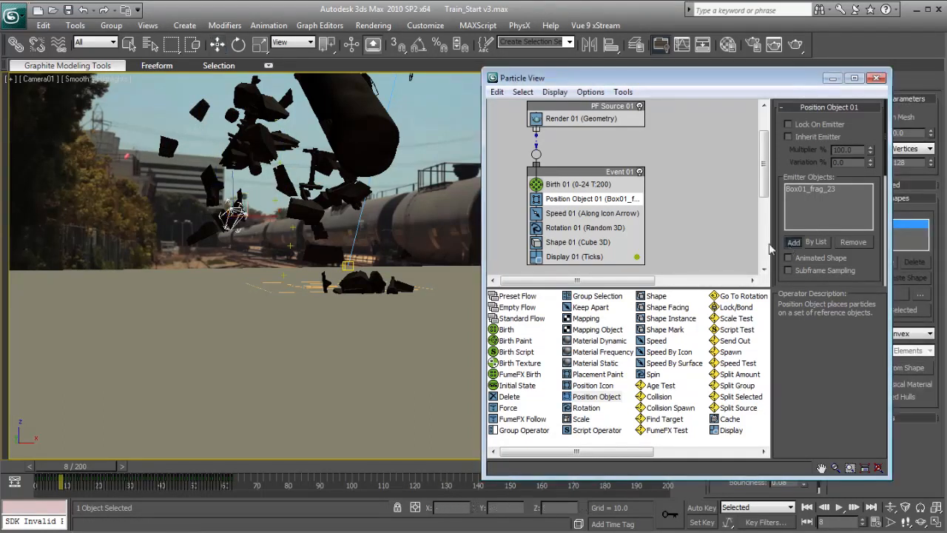
{"action": "left_click", "coordinate": [168, 149]}
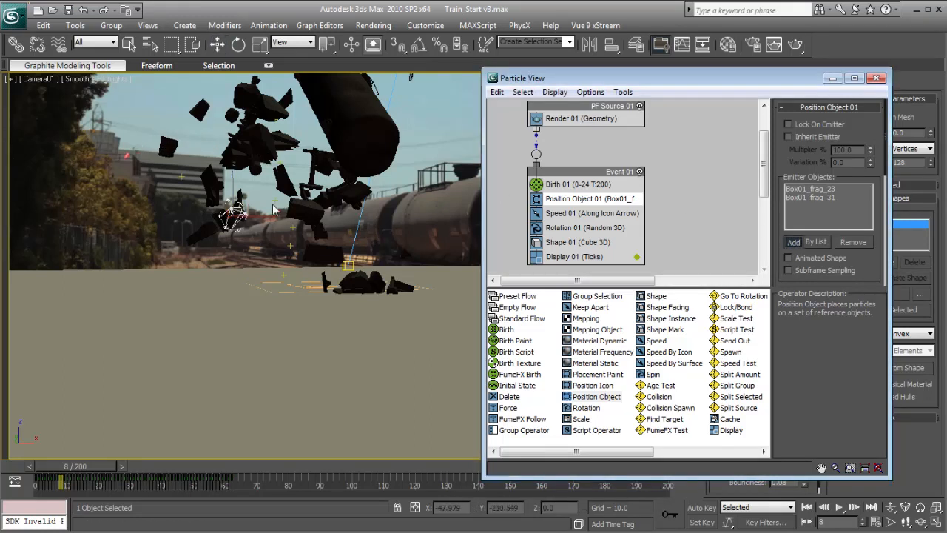
{"action": "left_click", "coordinate": [198, 107]}
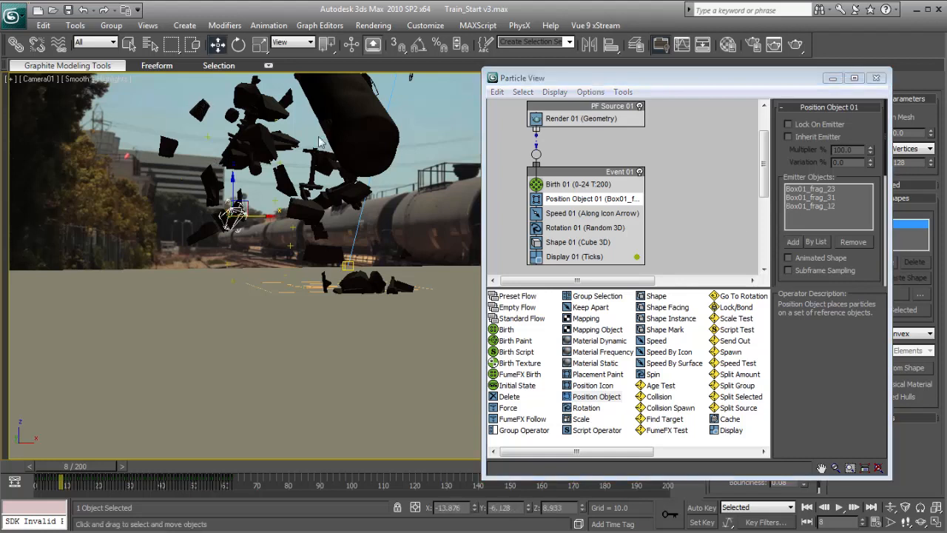
Step: Add Box01_frag_06 and Box01_frag_32 as emitter objects at frame 9 and turn on Lock On Emitter
{"action": "left_click", "coordinate": [793, 243]}
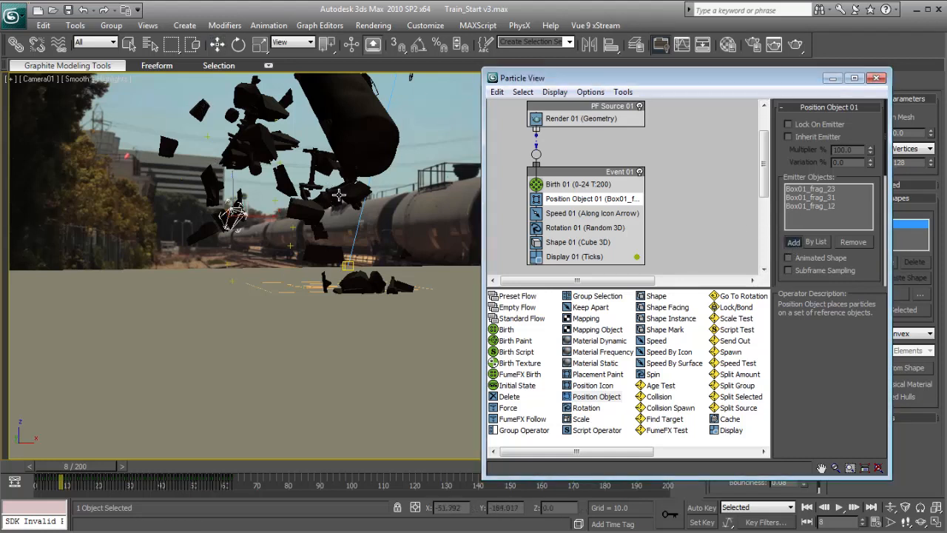
{"action": "left_click", "coordinate": [297, 211]}
{"action": "left_click_drag", "start_coordinate": [90, 469], "coordinate": [94, 468]}
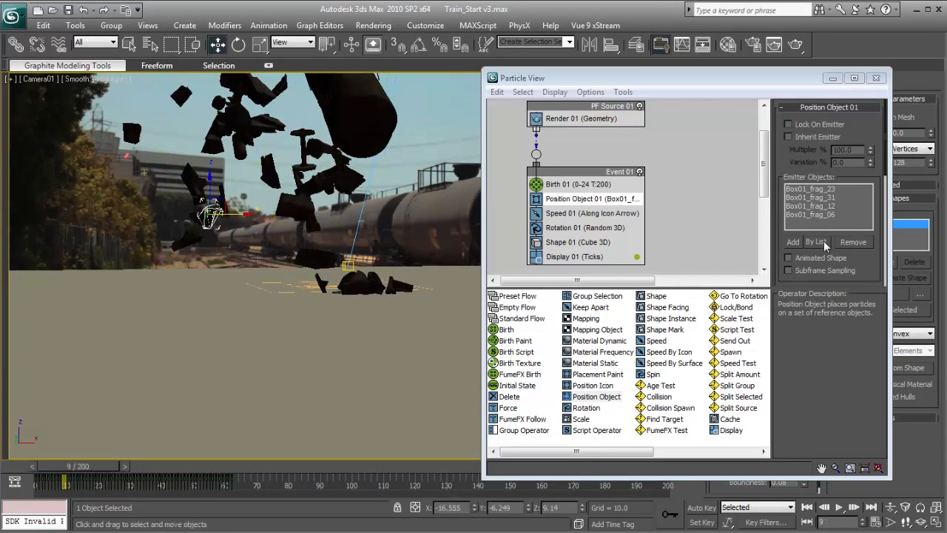
{"action": "left_click", "coordinate": [793, 242]}
{"action": "left_click", "coordinate": [271, 179]}
{"action": "left_click_drag", "start_coordinate": [81, 468], "coordinate": [81, 468]}
{"action": "left_click", "coordinate": [789, 124]}
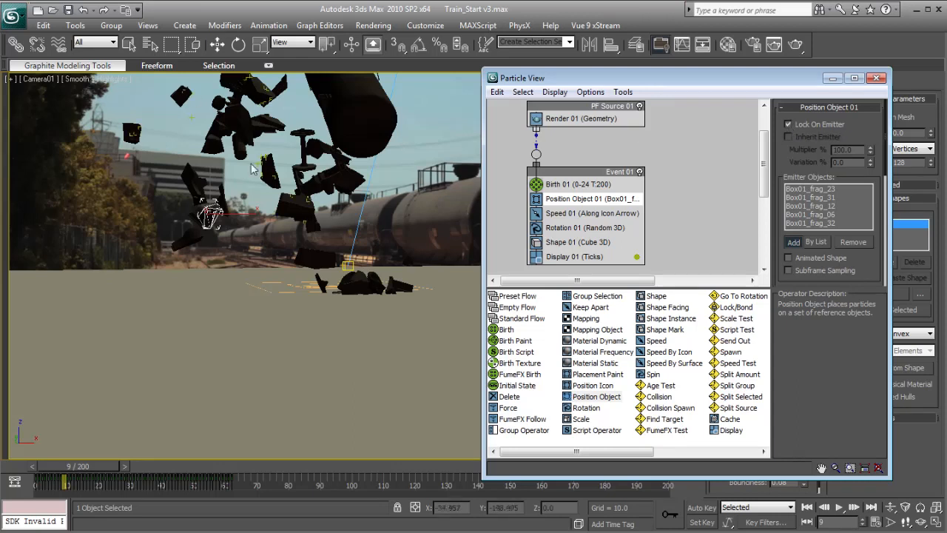
Step: Color the Display 01 particles orange (red 229, green 177, blue 27) and set their display type to Circles
{"action": "left_click", "coordinate": [636, 256]}
{"action": "left_click_drag", "start_coordinate": [483, 87], "coordinate": [503, 87]}
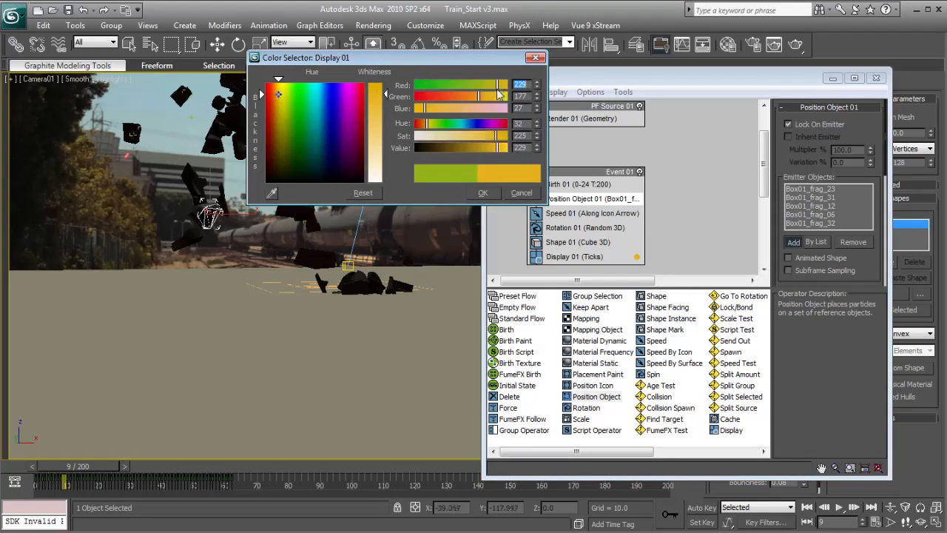
{"action": "left_click", "coordinate": [482, 193]}
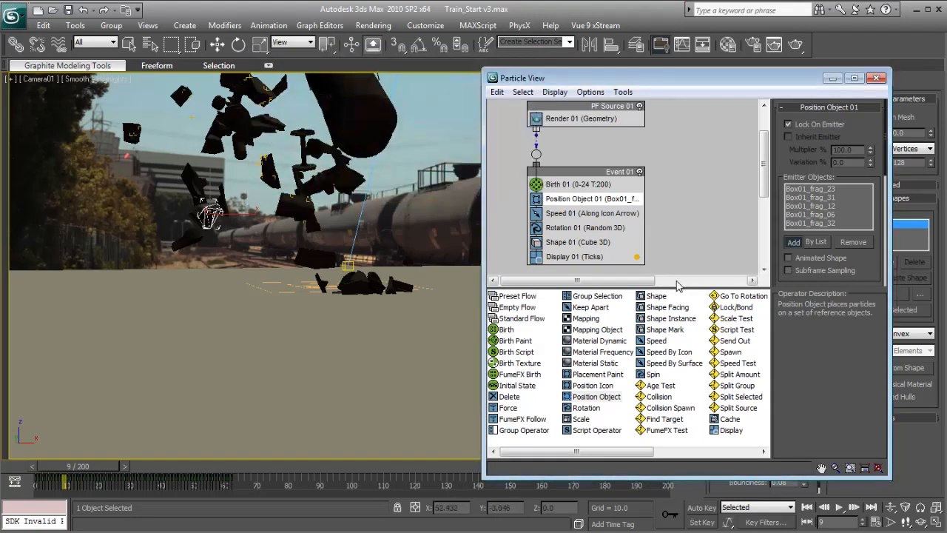
{"action": "left_click", "coordinate": [575, 256]}
{"action": "left_click", "coordinate": [833, 127]}
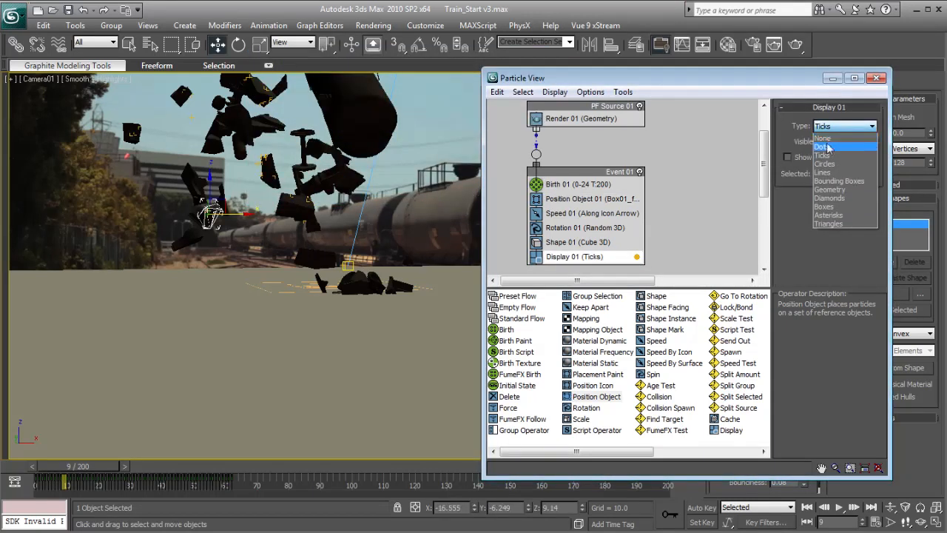
{"action": "left_click", "coordinate": [824, 147]}
{"action": "scroll", "coordinate": [831, 131], "scroll_direction": "down", "scroll_amount": 3}
{"action": "scroll", "coordinate": [831, 131], "scroll_direction": "up", "scroll_amount": 1}
{"action": "mouse_move", "coordinate": [100, 461]}
{"action": "left_mouse_down"}
{"action": "mouse_move", "coordinate": [109, 468]}
{"action": "mouse_move", "coordinate": [93, 471]}
{"action": "left_mouse_up"}
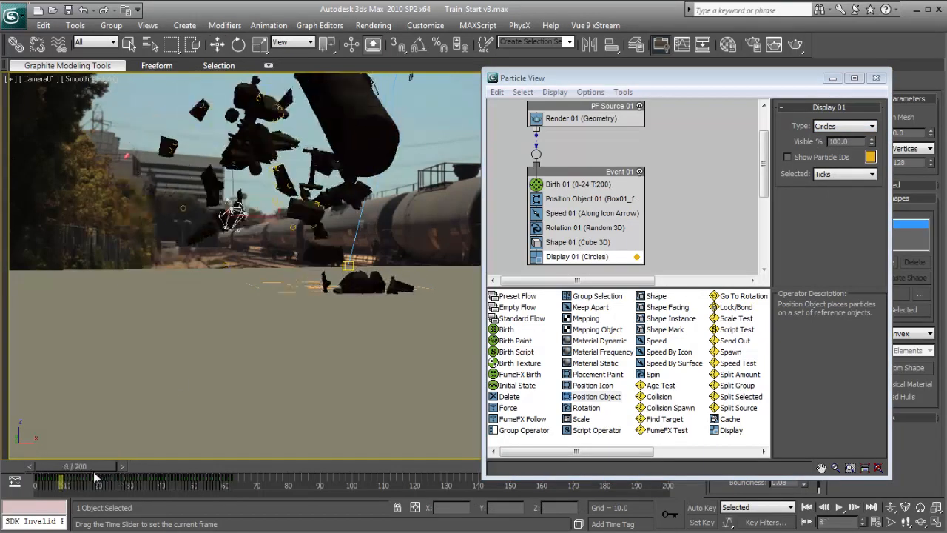
Step: Set Birth 01 to stop emitting at frame 0 with an amount of 500, and check the particles at frame 10
{"action": "left_click", "coordinate": [578, 184]}
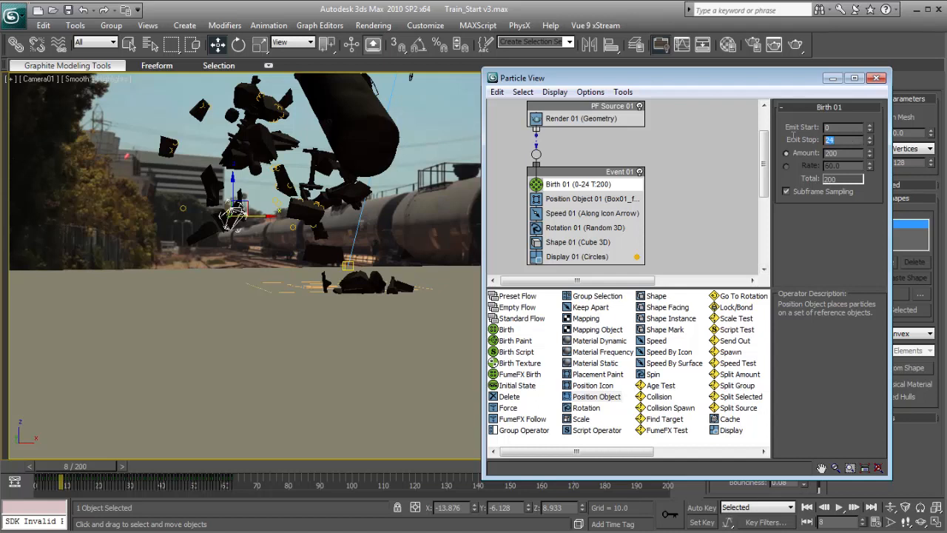
{"action": "key", "text": "Tab"}
{"action": "type", "text": "500"}
{"action": "key", "text": "Return"}
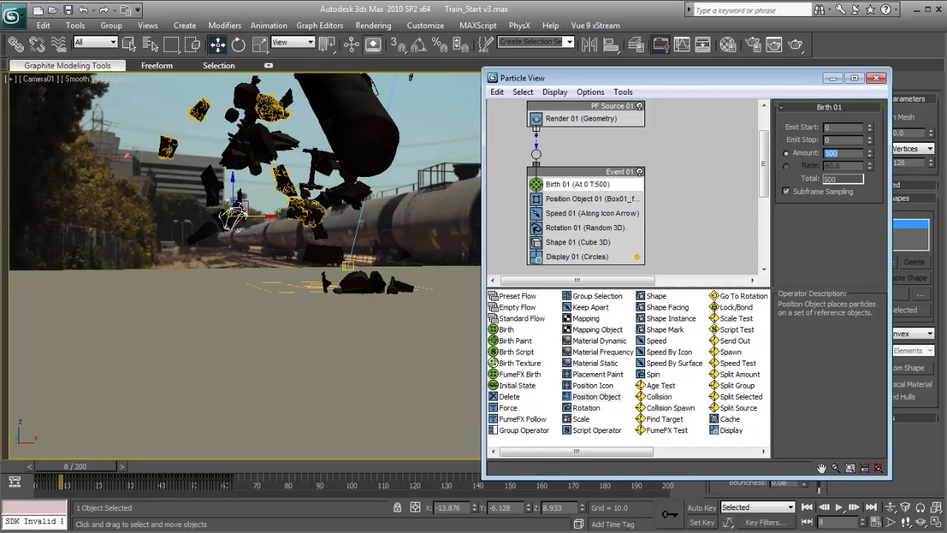
{"action": "mouse_move", "coordinate": [85, 470]}
{"action": "left_mouse_down"}
{"action": "mouse_move", "coordinate": [104, 463]}
{"action": "mouse_move", "coordinate": [80, 472]}
{"action": "mouse_move", "coordinate": [93, 470]}
{"action": "left_mouse_up"}
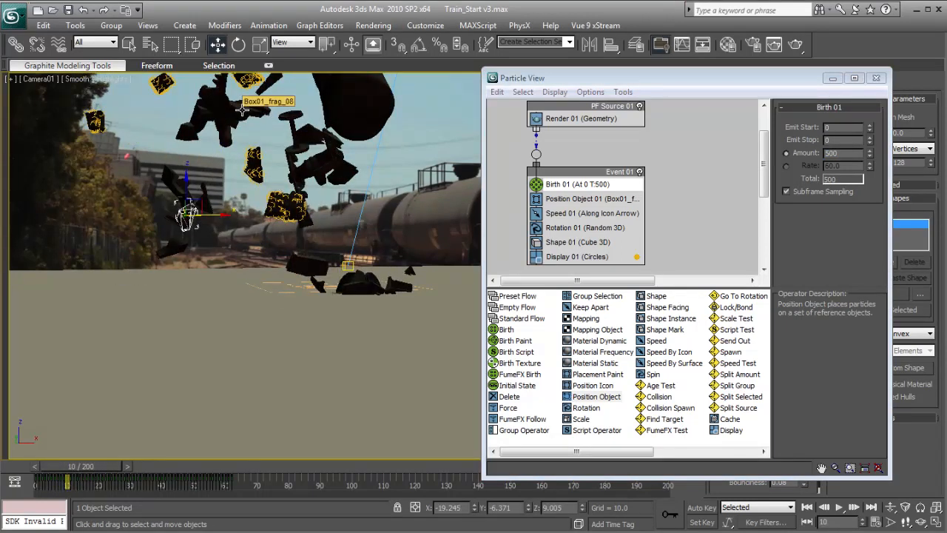
Step: Insert a Speed Test below Rotation 01 in Event 01 and delete the Shape 01 operator, widening Particle View
{"action": "middle_click_drag", "start_coordinate": [604, 208], "coordinate": [607, 169]}
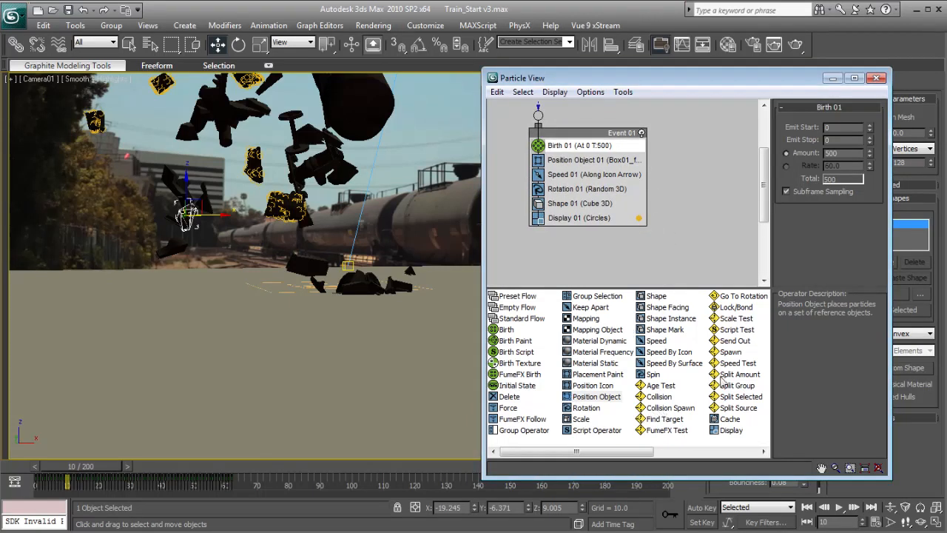
{"action": "left_click_drag", "start_coordinate": [734, 364], "coordinate": [567, 204]}
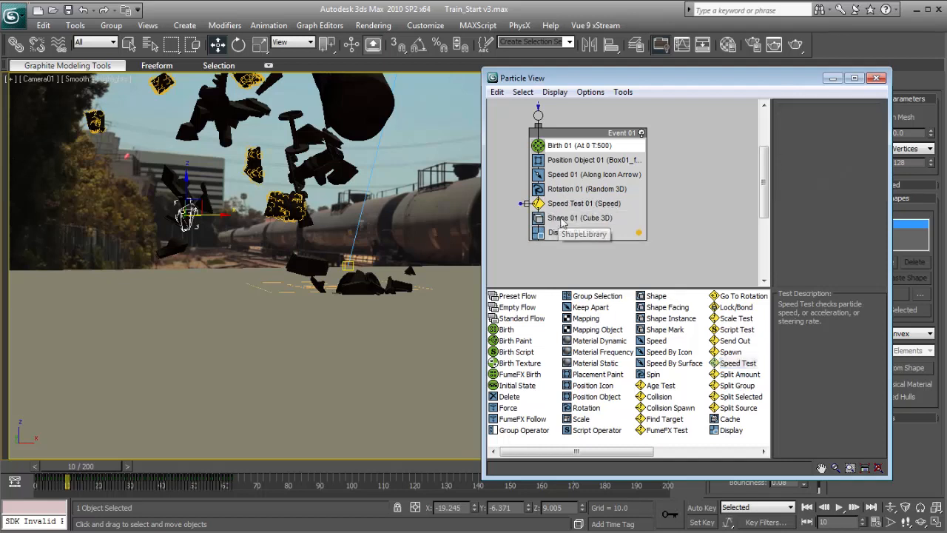
{"action": "left_click", "coordinate": [581, 219]}
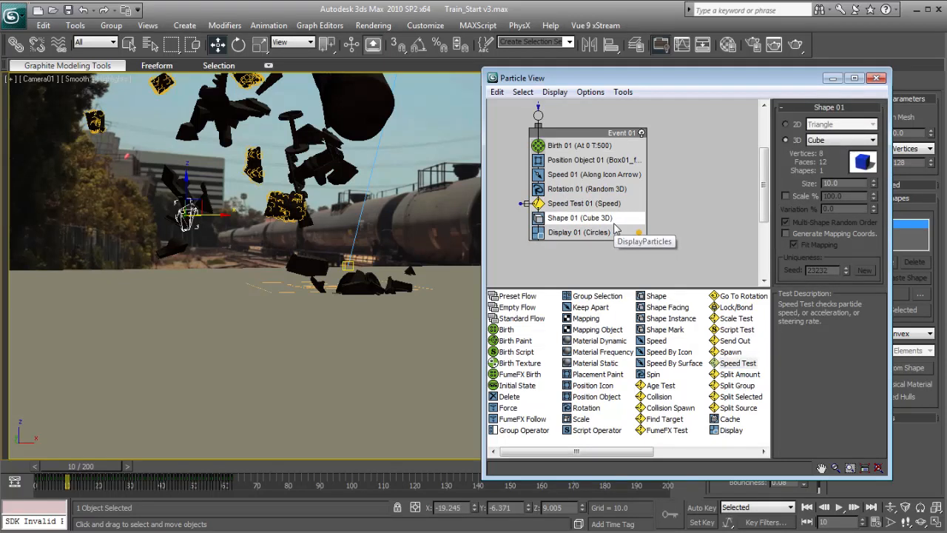
{"action": "right_click", "coordinate": [571, 217]}
{"action": "key", "text": "Delete"}
{"action": "scroll", "coordinate": [558, 189], "scroll_direction": "up", "scroll_amount": 3}
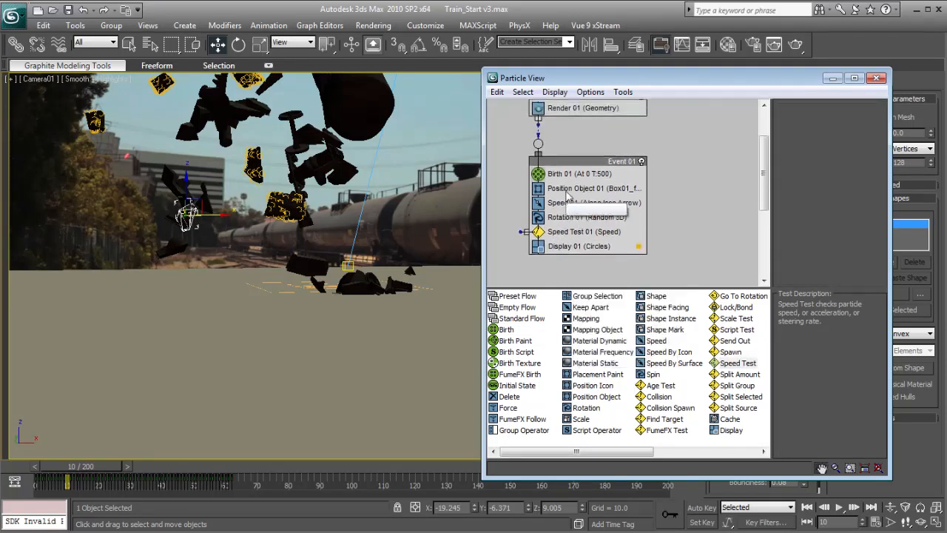
{"action": "left_click_drag", "start_coordinate": [487, 190], "coordinate": [421, 190]}
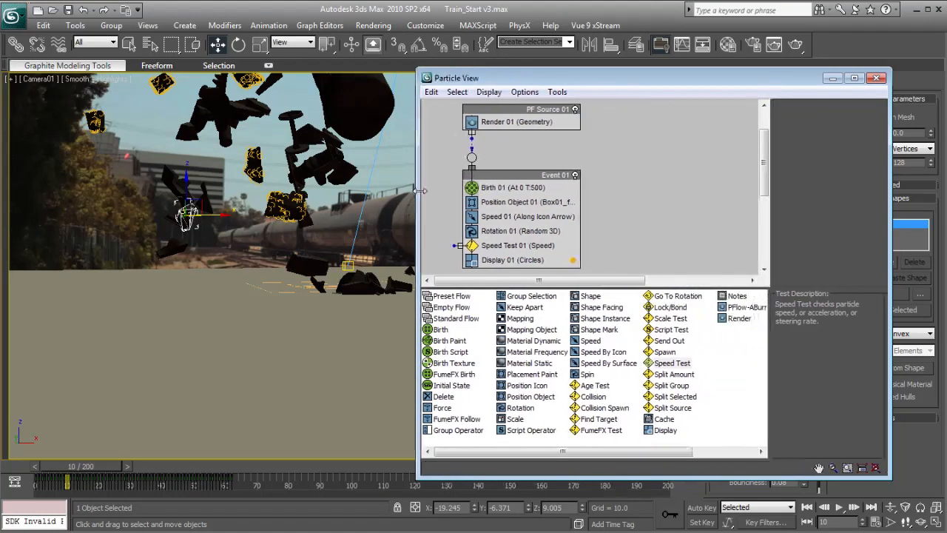
Step: Move the Speed 01 operator out of Event 01 into its own new event and wire the Speed Test 01 output to it
{"action": "middle_click_drag", "start_coordinate": [537, 204], "coordinate": [560, 180]}
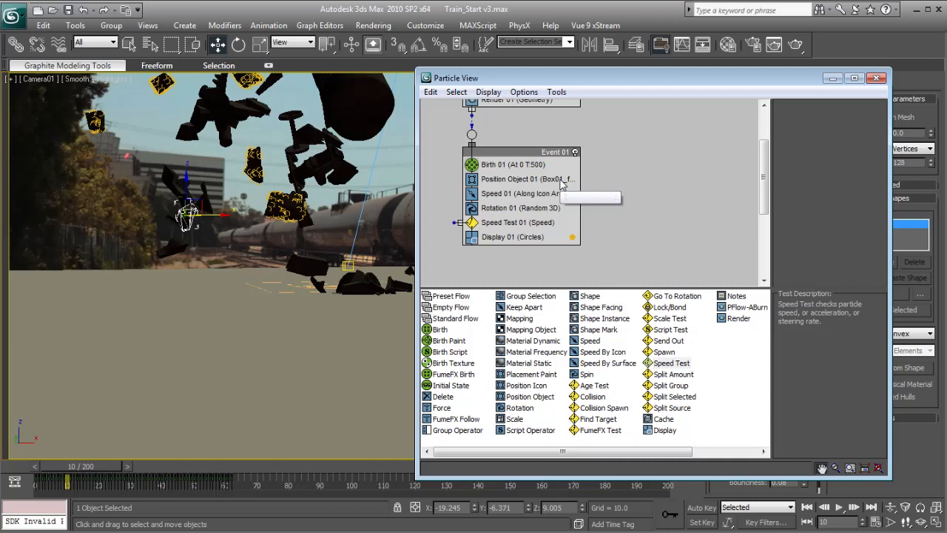
{"action": "left_click_drag", "start_coordinate": [518, 193], "coordinate": [452, 248]}
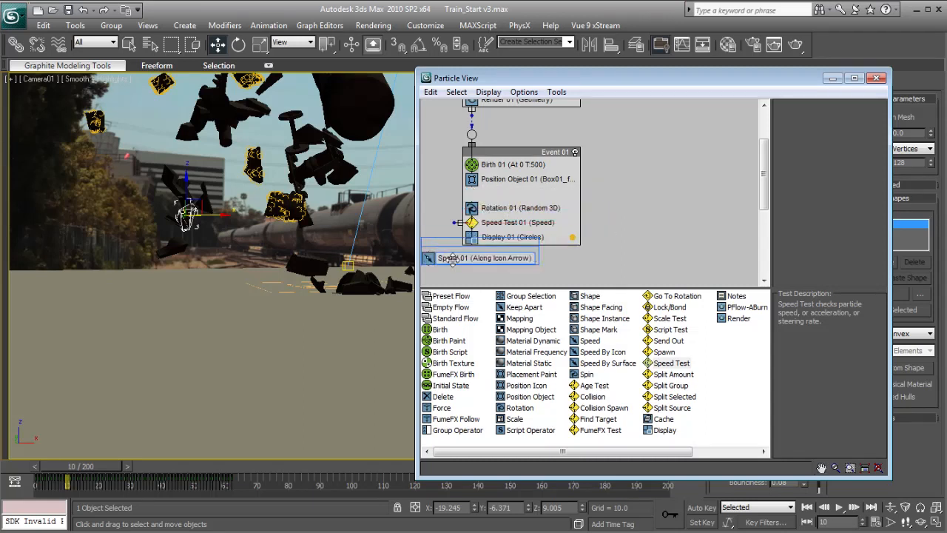
{"action": "left_click_drag", "start_coordinate": [504, 152], "coordinate": [533, 147]}
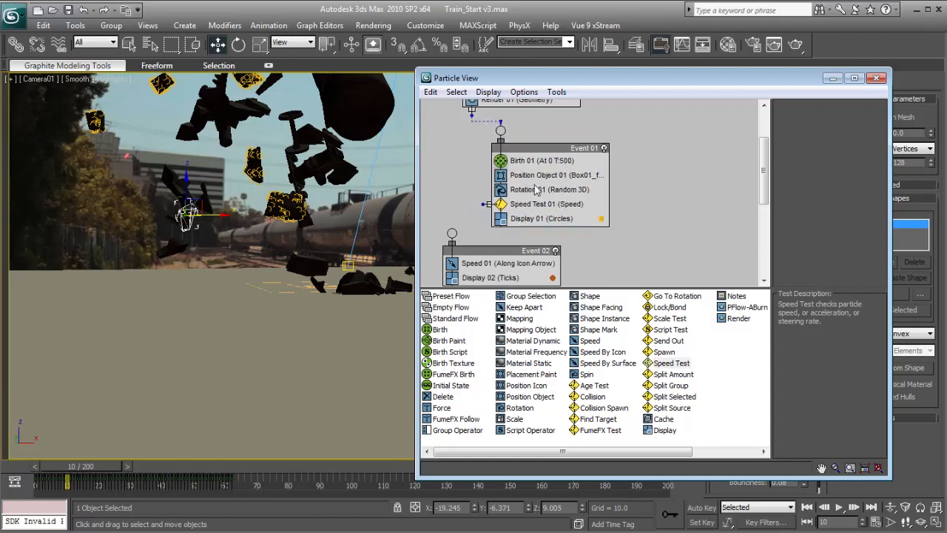
{"action": "left_click", "coordinate": [516, 207]}
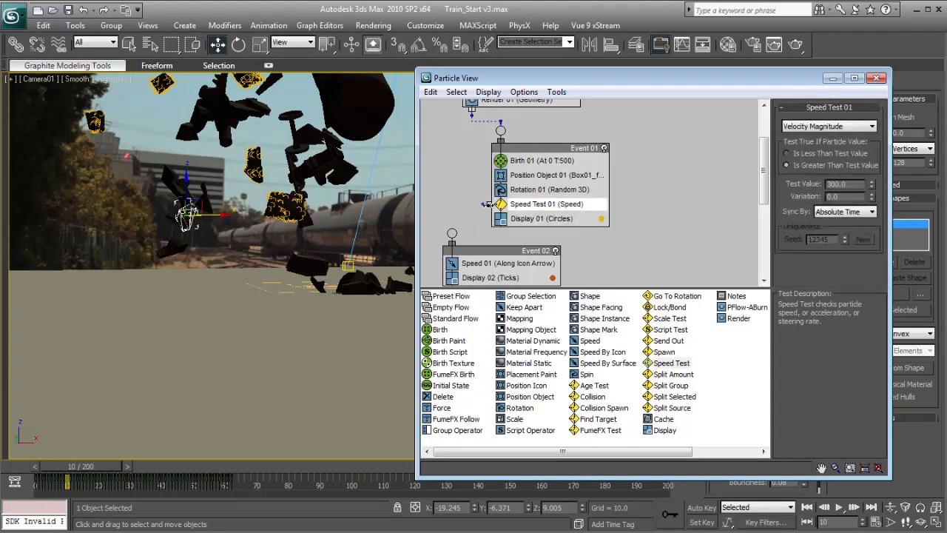
{"action": "left_click_drag", "start_coordinate": [456, 221], "coordinate": [453, 234]}
Step: Set the Speed 01 direction in Event 02 to Inherit Previous
{"action": "left_click", "coordinate": [486, 263]}
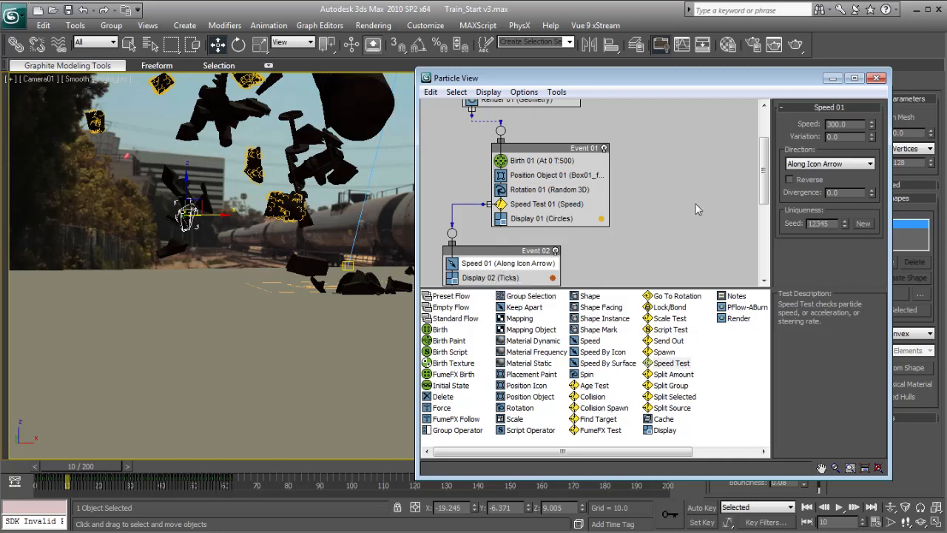
{"action": "left_click", "coordinate": [822, 164]}
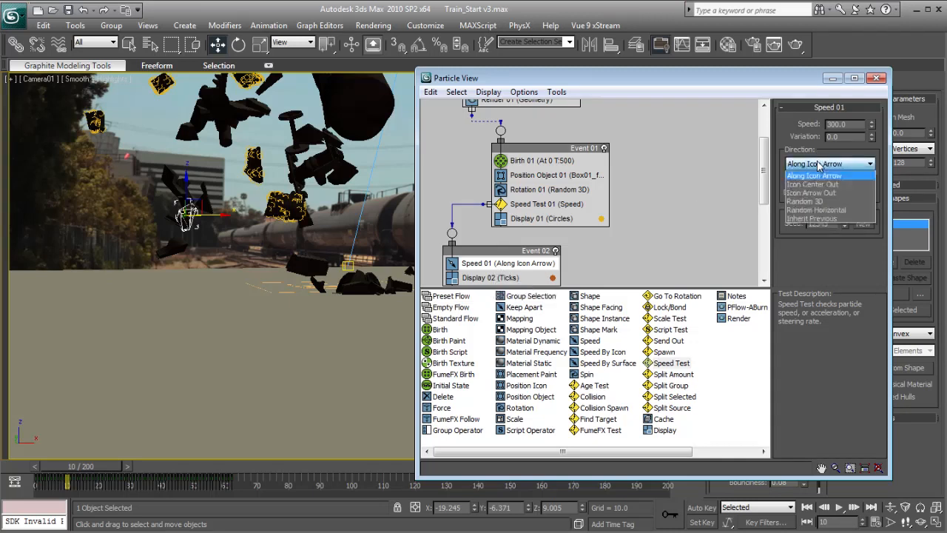
{"action": "left_click", "coordinate": [810, 218]}
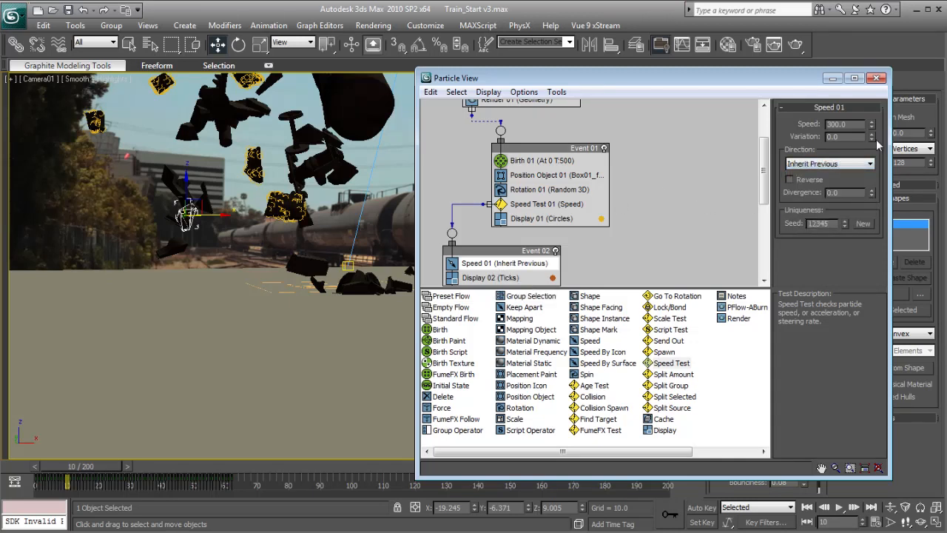
{"action": "left_click_drag", "start_coordinate": [870, 99], "coordinate": [870, 63]}
Step: Set the Speed Test 01 test value to 63 and check the particles at frame 5
{"action": "scroll", "coordinate": [486, 232], "scroll_direction": "down", "scroll_amount": 2}
{"action": "left_click", "coordinate": [551, 185]}
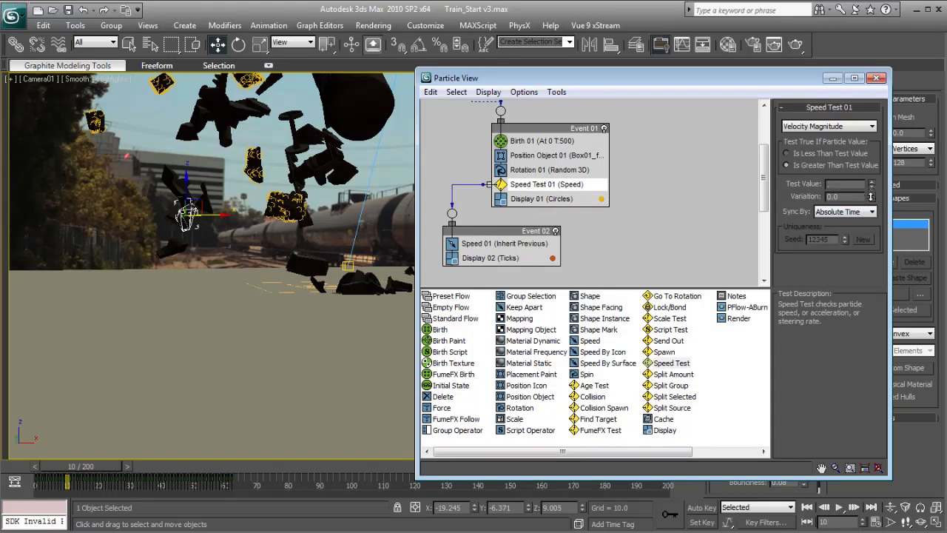
{"action": "left_click_drag", "start_coordinate": [869, 213], "coordinate": [864, 237]}
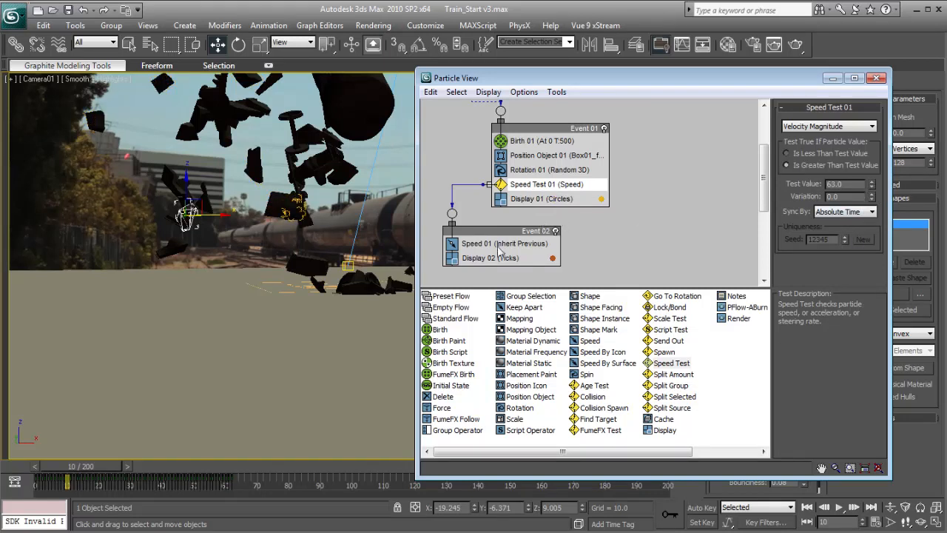
{"action": "left_click_drag", "start_coordinate": [90, 467], "coordinate": [71, 471]}
{"action": "key", "text": "w"}
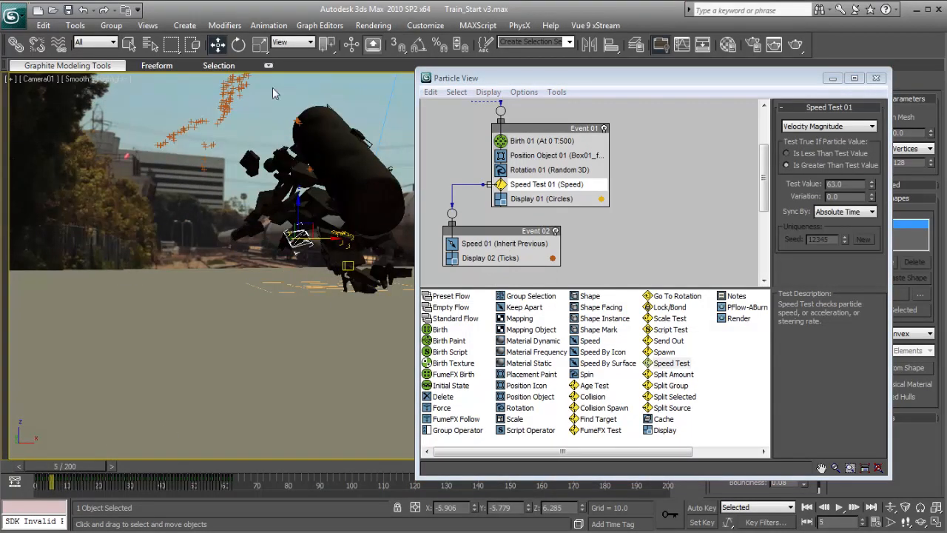
Step: Set Speed 01 to a speed of 90.45, variation of 22.022 and divergence of 17, and check the spread at frame 11
{"action": "left_click", "coordinate": [499, 244]}
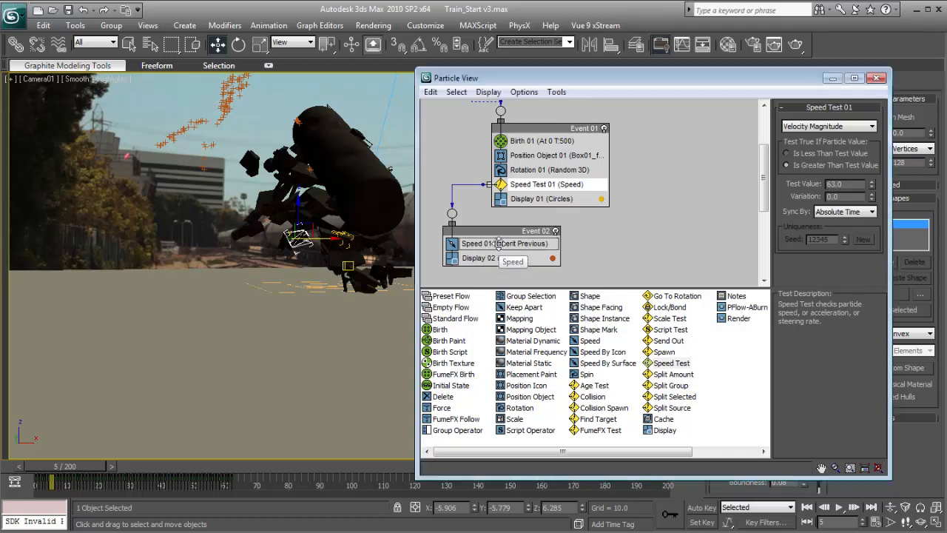
{"action": "left_click_drag", "start_coordinate": [873, 126], "coordinate": [874, 164]}
{"action": "left_click_drag", "start_coordinate": [65, 471], "coordinate": [73, 468]}
{"action": "mouse_move", "coordinate": [873, 125]}
{"action": "left_mouse_down"}
{"action": "mouse_move", "coordinate": [872, 161]}
{"action": "mouse_move", "coordinate": [871, 111]}
{"action": "left_mouse_up"}
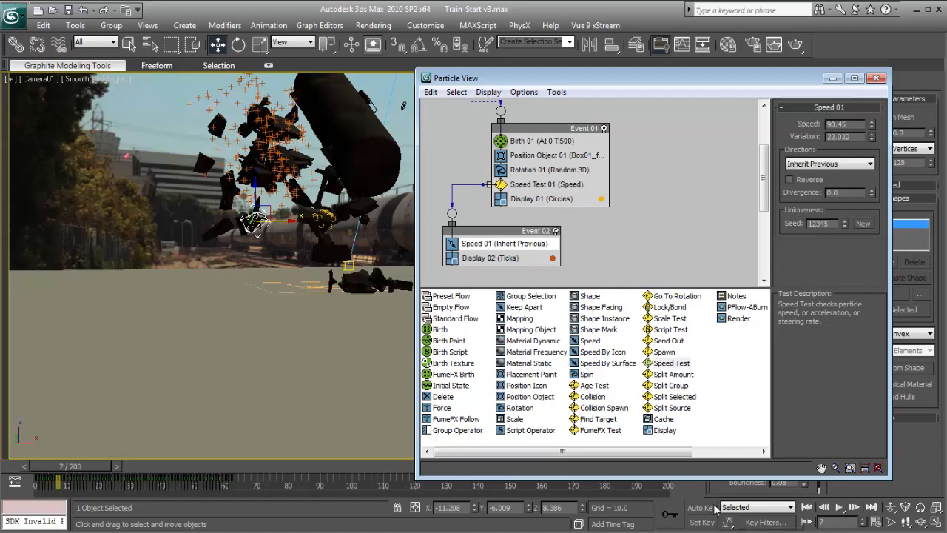
{"action": "left_click_drag", "start_coordinate": [873, 190], "coordinate": [872, 174]}
{"action": "left_click_drag", "start_coordinate": [92, 479], "coordinate": [100, 459]}
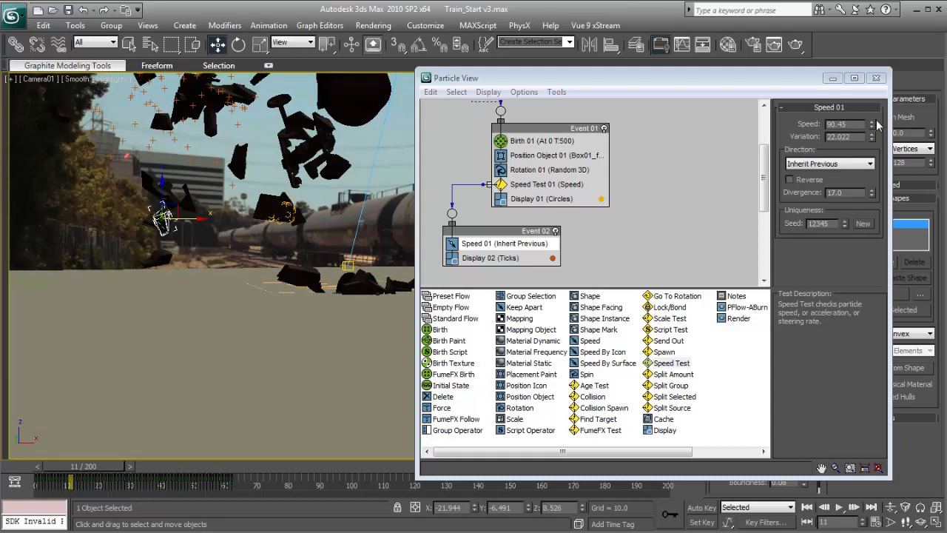
Step: Set Speed 01's speed to 47.45 and its variation to 45.366, and scrub the animation to check the particles
{"action": "double_click", "coordinate": [840, 124]}
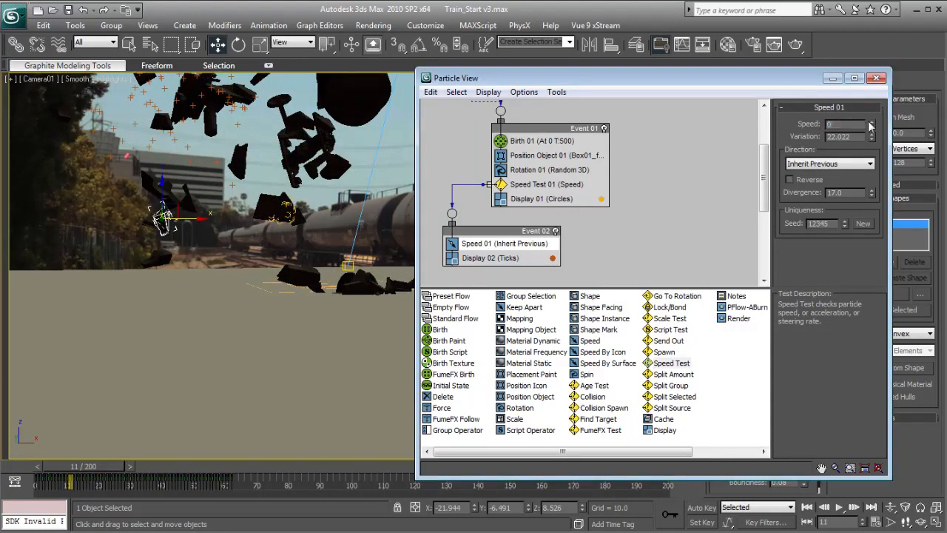
{"action": "key", "text": "Return"}
{"action": "left_click_drag", "start_coordinate": [872, 122], "coordinate": [872, 94]}
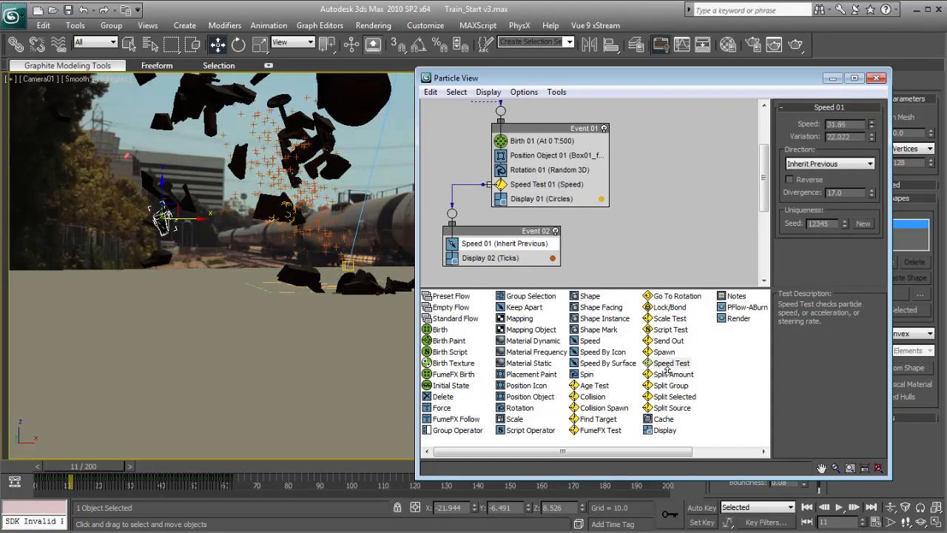
{"action": "left_click_drag", "start_coordinate": [592, 522], "coordinate": [500, 45]}
{"action": "left_click_drag", "start_coordinate": [872, 122], "coordinate": [929, 87]}
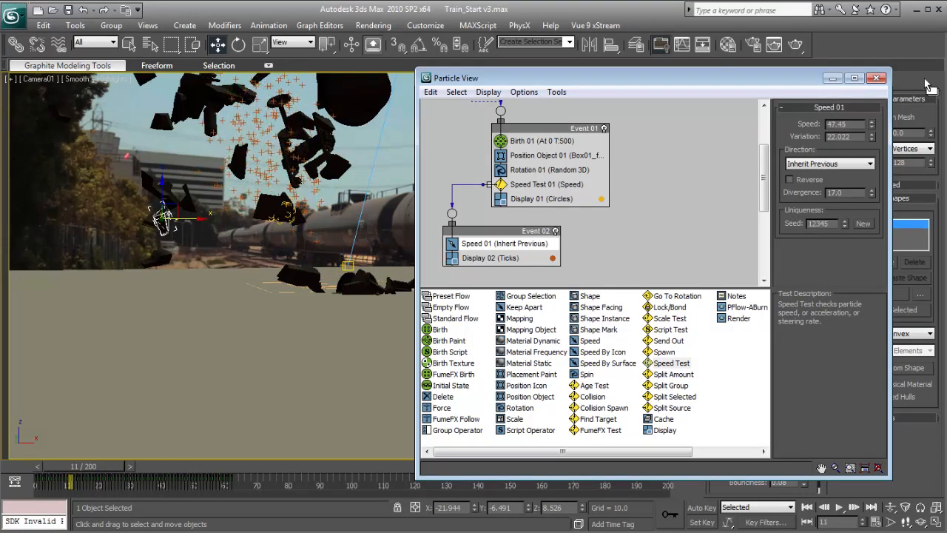
{"action": "left_click_drag", "start_coordinate": [872, 140], "coordinate": [874, 66]}
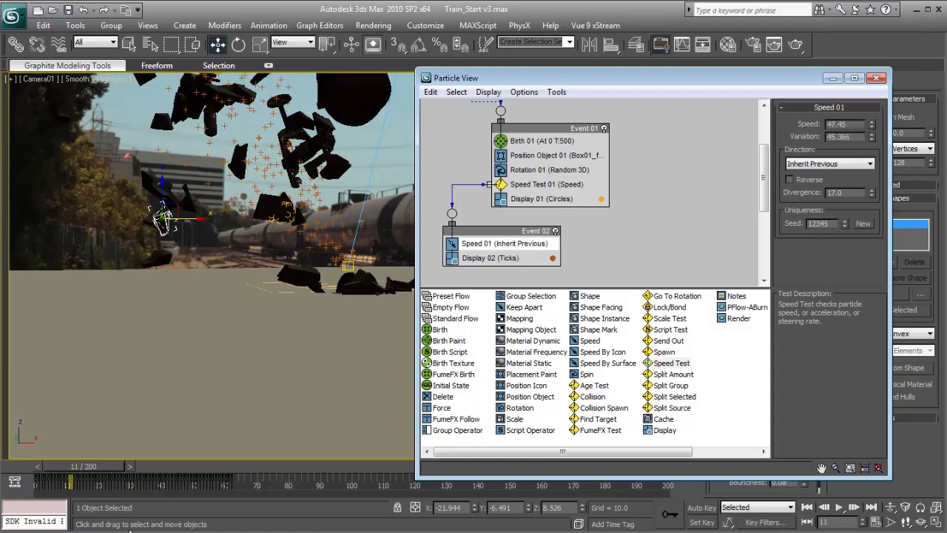
{"action": "left_click_drag", "start_coordinate": [95, 466], "coordinate": [104, 444]}
{"action": "key", "text": "w"}
Step: Minimize Particle View and create a Gravity space warp in the camera view above the tank cars, showing its parameters
{"action": "left_click", "coordinate": [833, 78]}
{"action": "left_click", "coordinate": [389, 128]}
{"action": "left_click", "coordinate": [713, 81]}
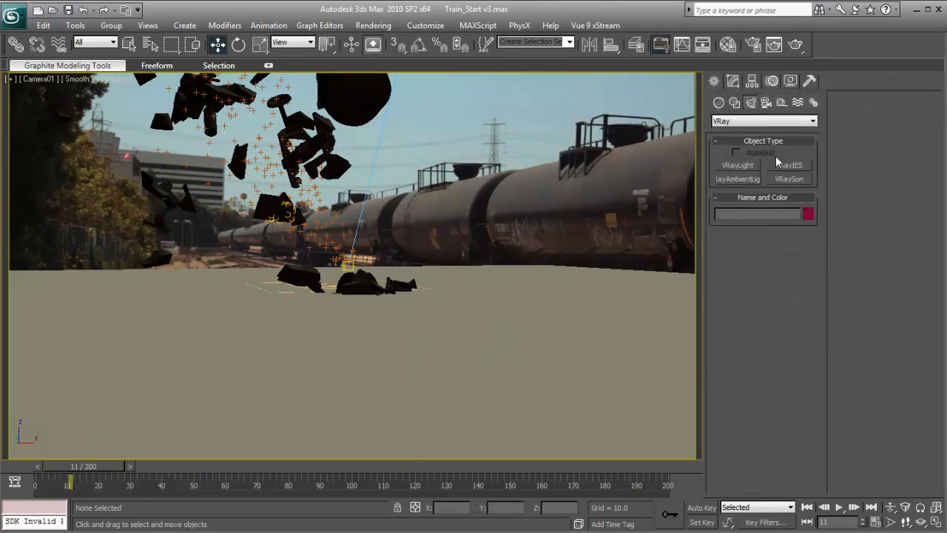
{"action": "left_click", "coordinate": [781, 102]}
{"action": "left_click", "coordinate": [798, 102]}
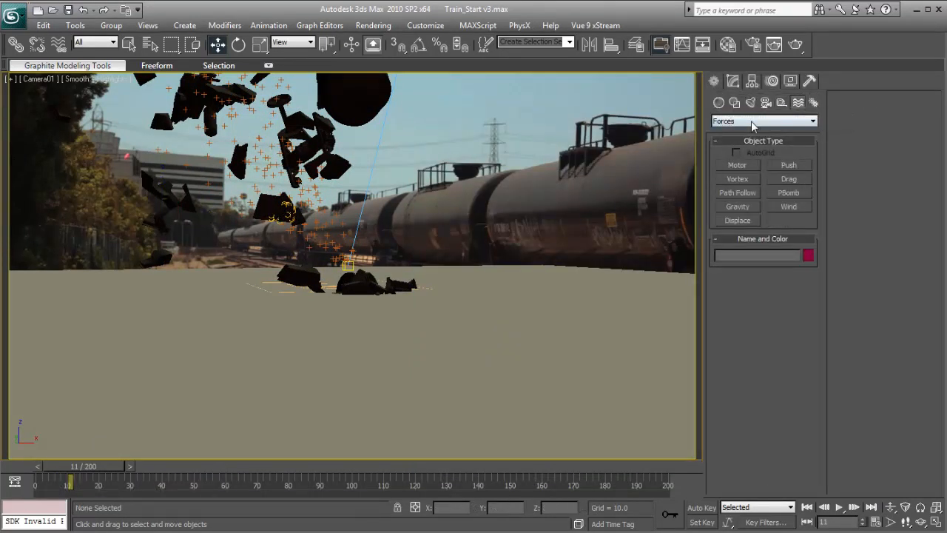
{"action": "left_click", "coordinate": [752, 121]}
{"action": "left_click", "coordinate": [753, 125]}
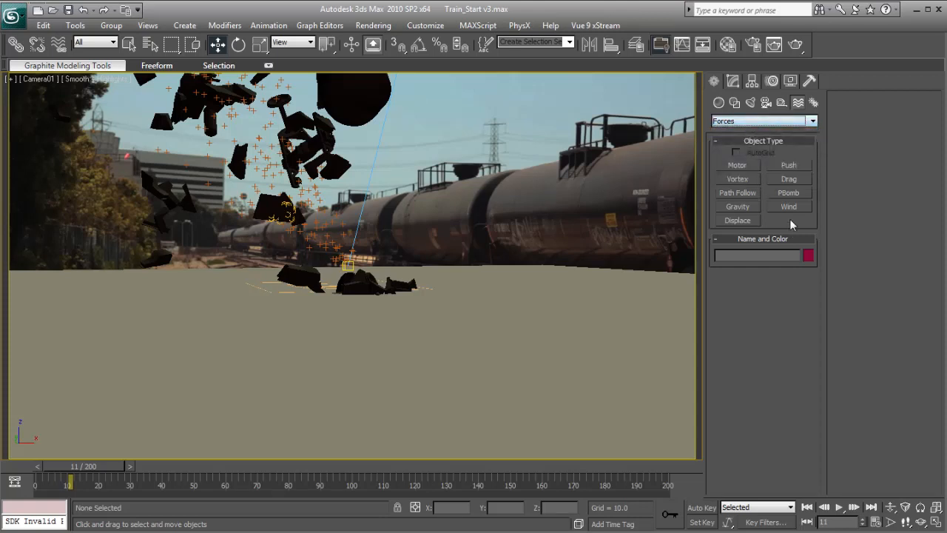
{"action": "left_click", "coordinate": [738, 206]}
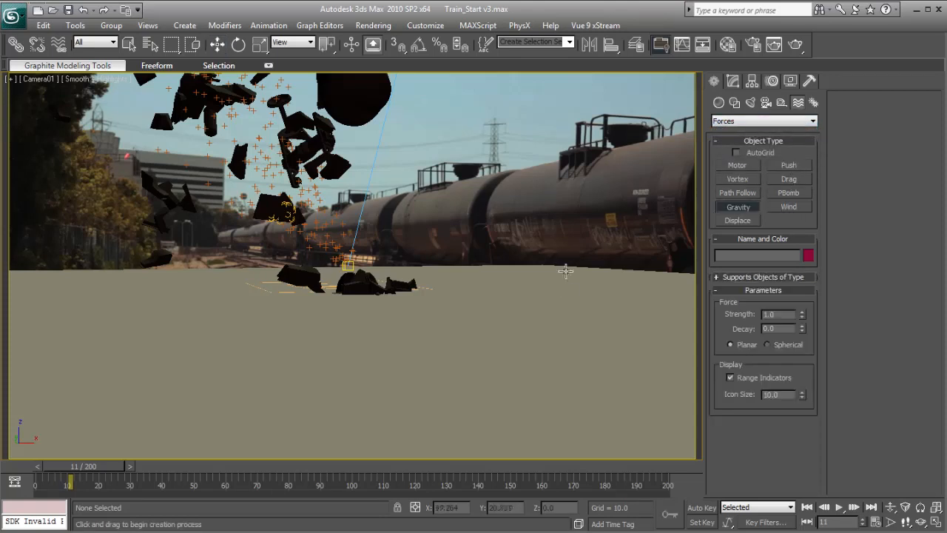
{"action": "left_click_drag", "start_coordinate": [425, 252], "coordinate": [600, 137]}
{"action": "key", "text": "w"}
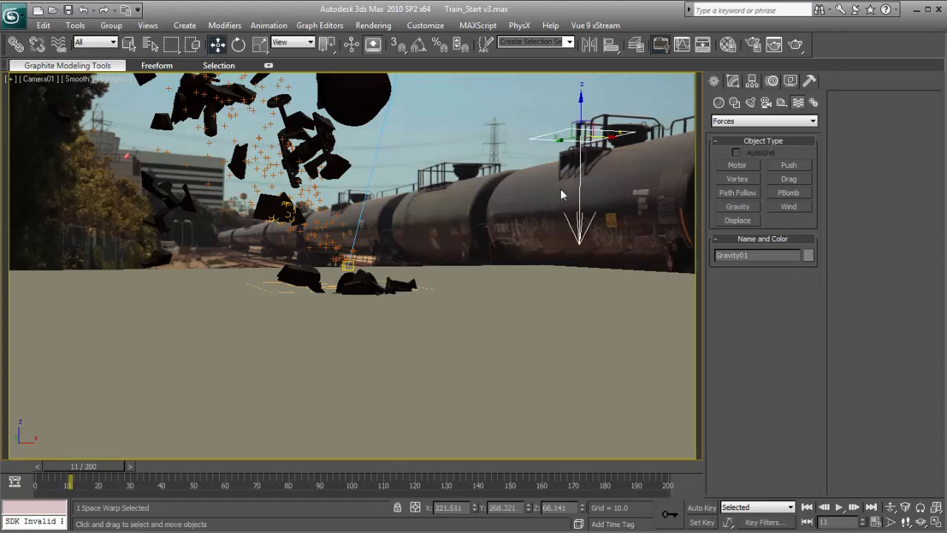
{"action": "left_click", "coordinate": [732, 83]}
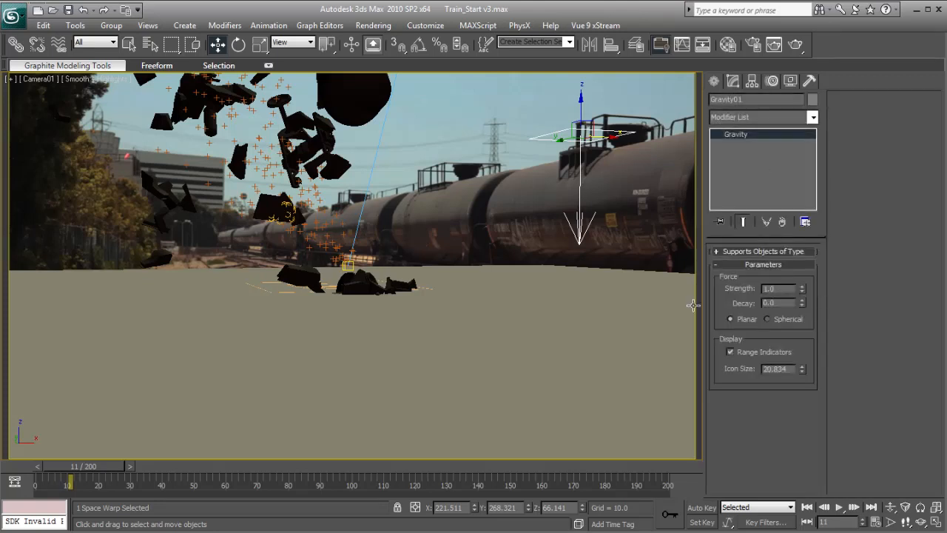
Step: Insert a Force operator between Speed 01 and Display 02 in Event 02 and assign Gravity01 as its space warp
{"action": "left_click", "coordinate": [344, 224]}
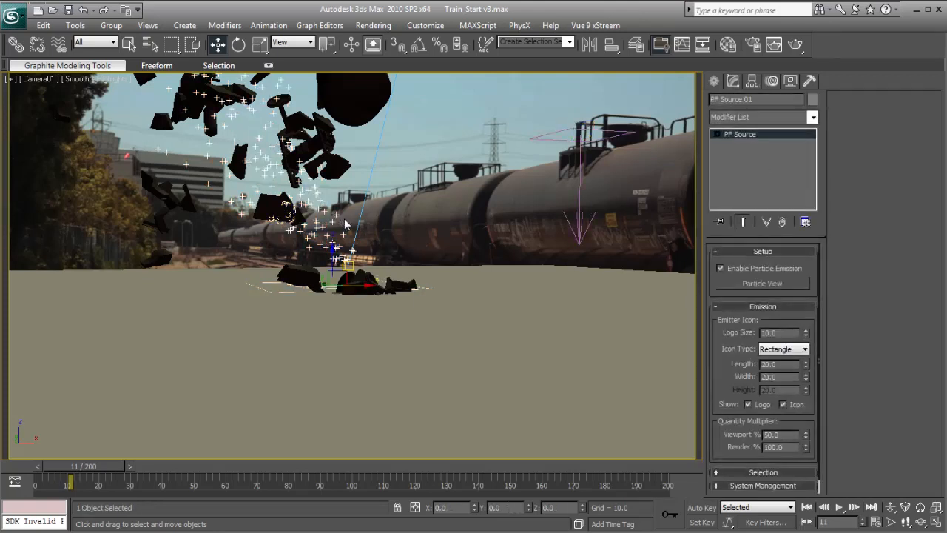
{"action": "key", "text": "6"}
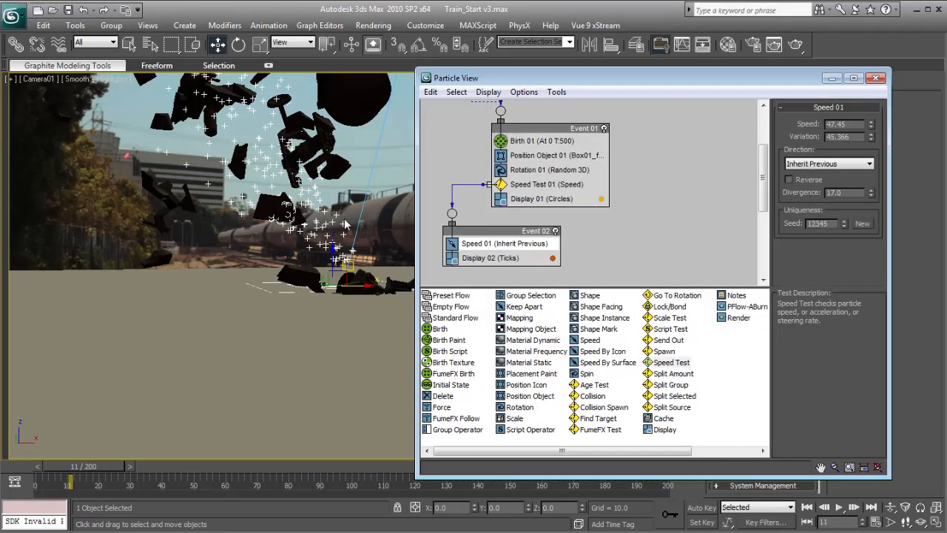
{"action": "scroll", "coordinate": [505, 236], "scroll_direction": "down", "scroll_amount": 2}
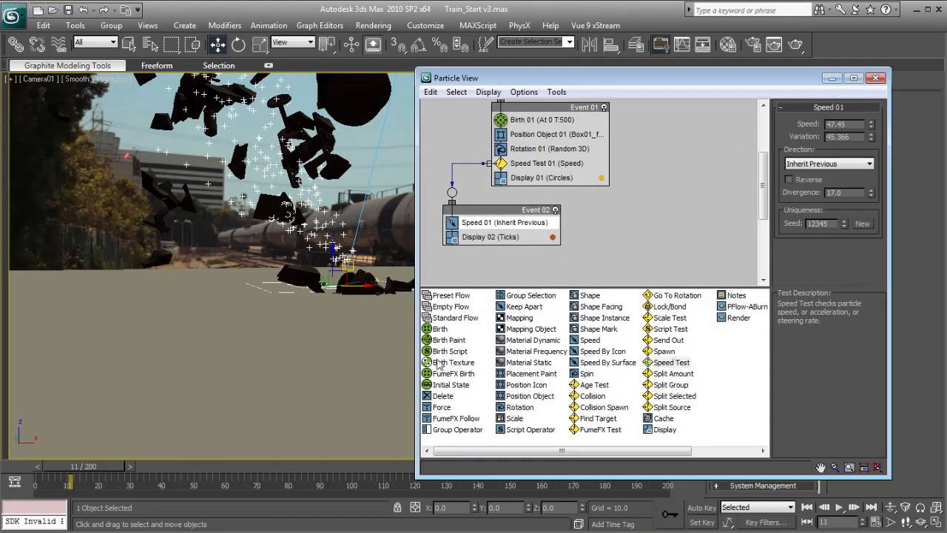
{"action": "left_click_drag", "start_coordinate": [446, 407], "coordinate": [477, 240]}
{"action": "left_click", "coordinate": [477, 241]}
{"action": "left_click", "coordinate": [815, 183]}
{"action": "double_click", "coordinate": [103, 156]}
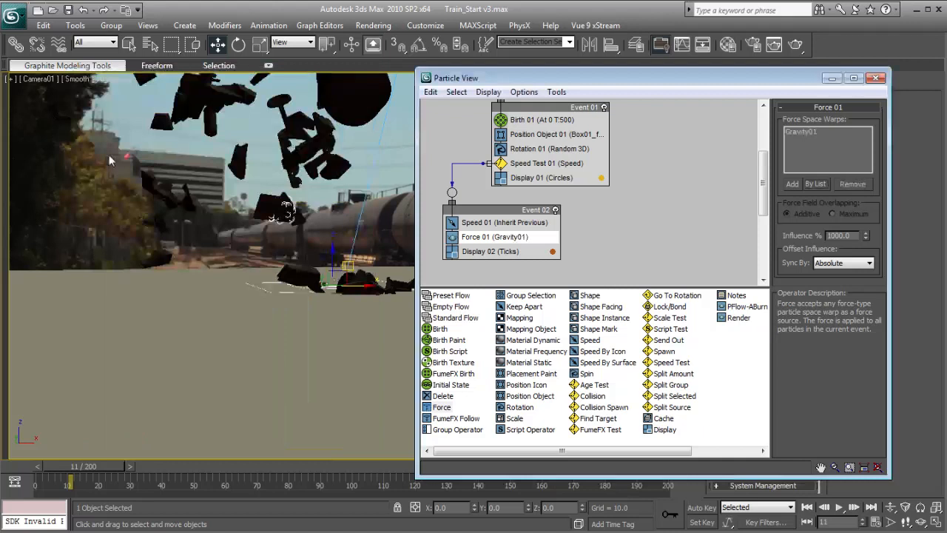
Step: Set the Gravity01 strength to 0.1 while viewing frame 8, and check the falling particles up to frame 17
{"action": "mouse_move", "coordinate": [93, 467]}
{"action": "left_mouse_down"}
{"action": "mouse_move", "coordinate": [105, 463]}
{"action": "mouse_move", "coordinate": [73, 464]}
{"action": "mouse_move", "coordinate": [85, 466]}
{"action": "left_mouse_up"}
{"action": "key", "text": "w"}
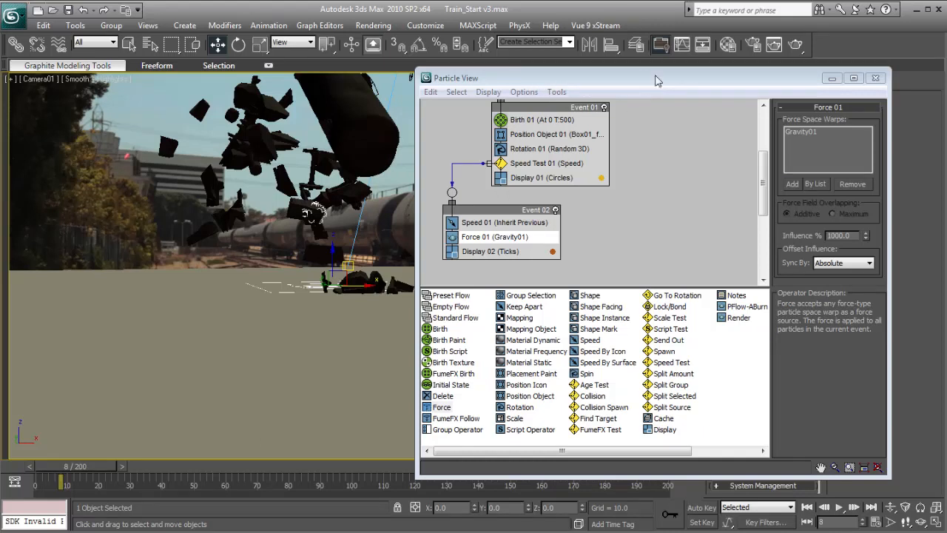
{"action": "left_click_drag", "start_coordinate": [655, 80], "coordinate": [572, 344]}
{"action": "left_click", "coordinate": [580, 140]}
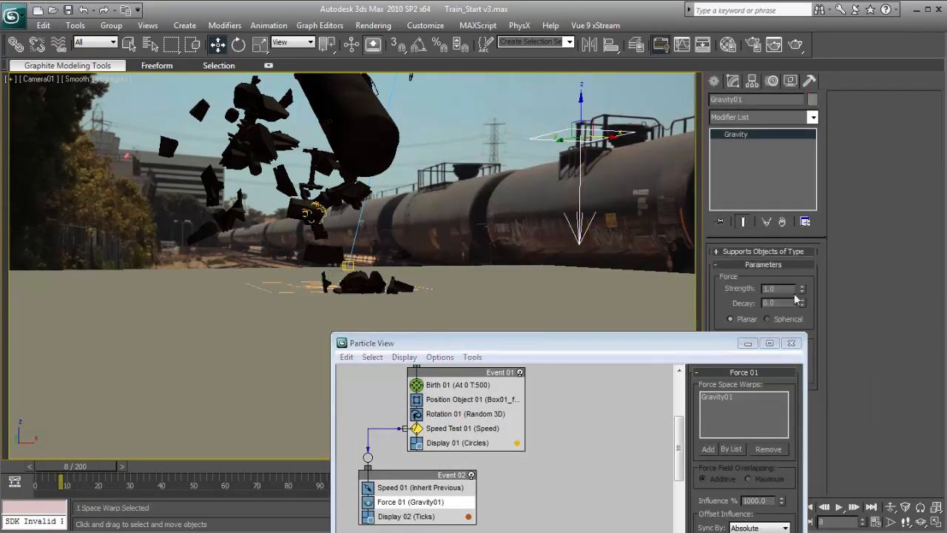
{"action": "left_click_drag", "start_coordinate": [803, 291], "coordinate": [803, 329]}
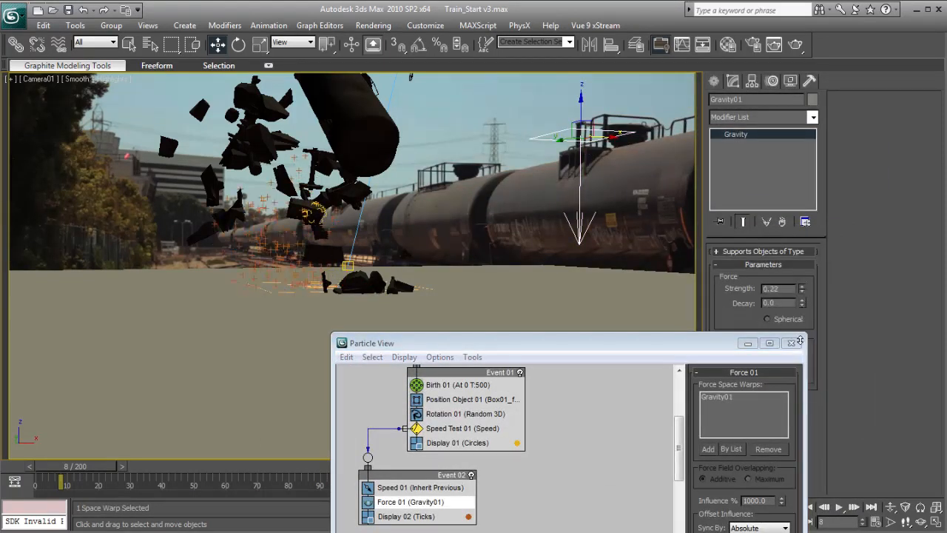
{"action": "left_click_drag", "start_coordinate": [801, 291], "coordinate": [801, 297]}
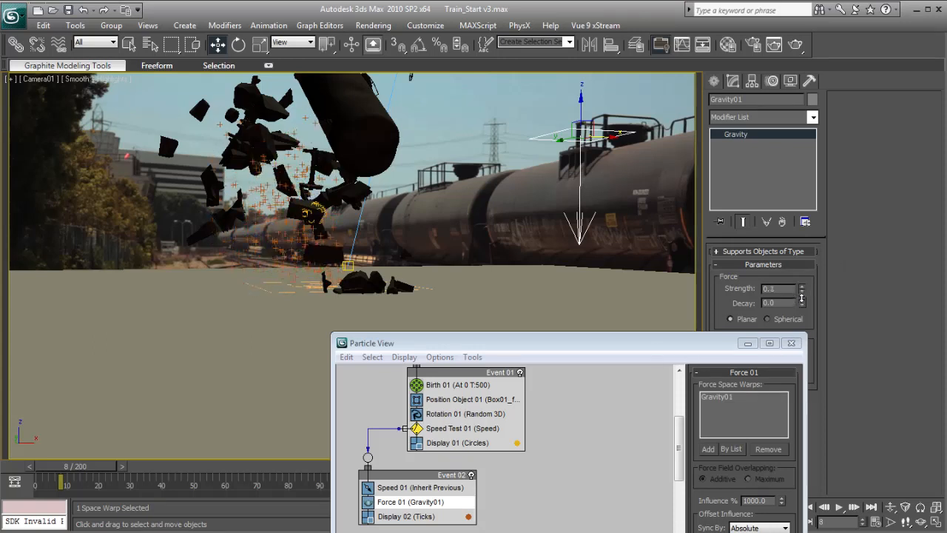
{"action": "left_click_drag", "start_coordinate": [71, 467], "coordinate": [90, 471]}
Step: Insert a Collision test below Force 01 in Event 02 and minimize Particle View
{"action": "left_click_drag", "start_coordinate": [529, 337], "coordinate": [513, 64]}
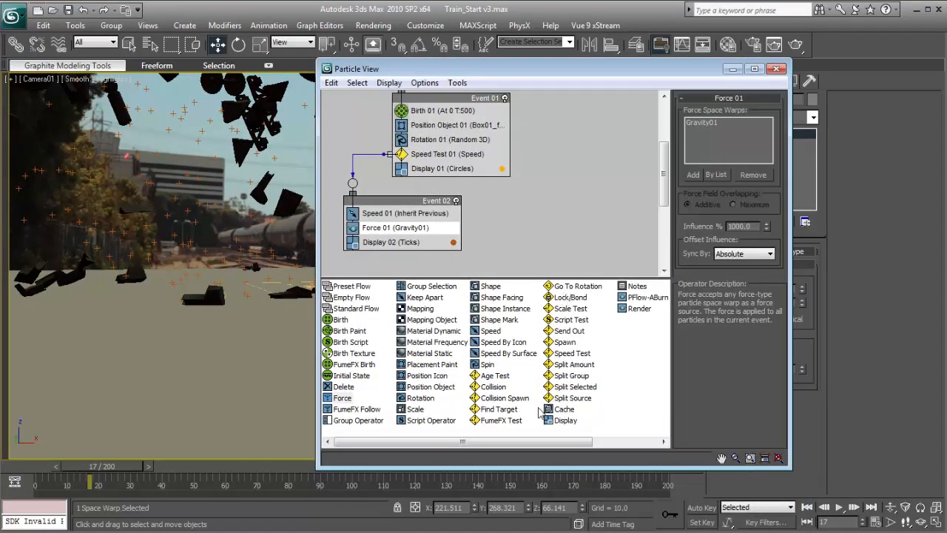
{"action": "left_click", "coordinate": [492, 387]}
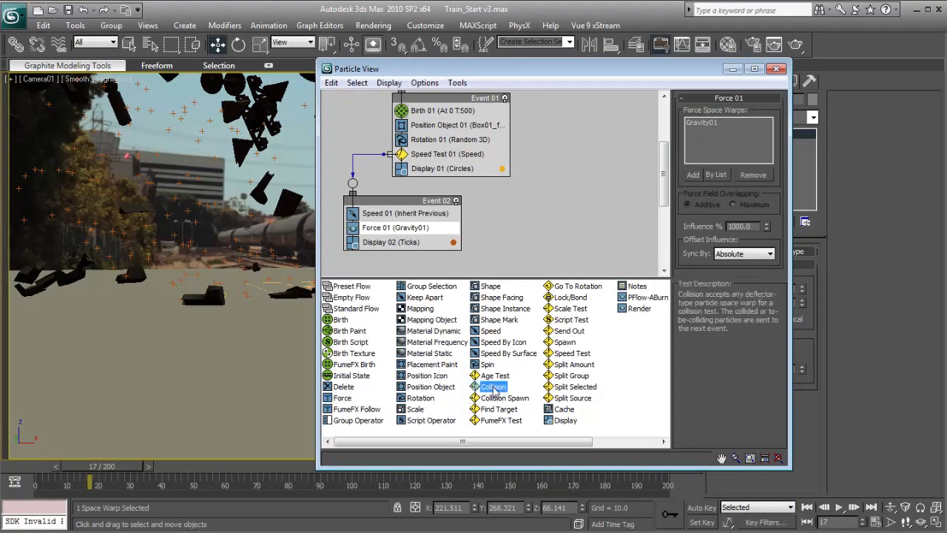
{"action": "left_click_drag", "start_coordinate": [483, 371], "coordinate": [381, 249]}
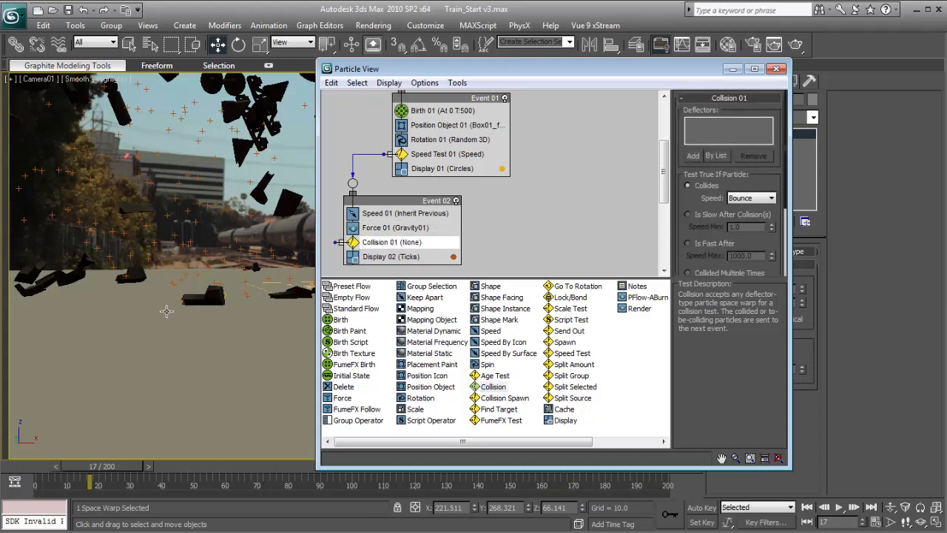
{"action": "left_click", "coordinate": [733, 69]}
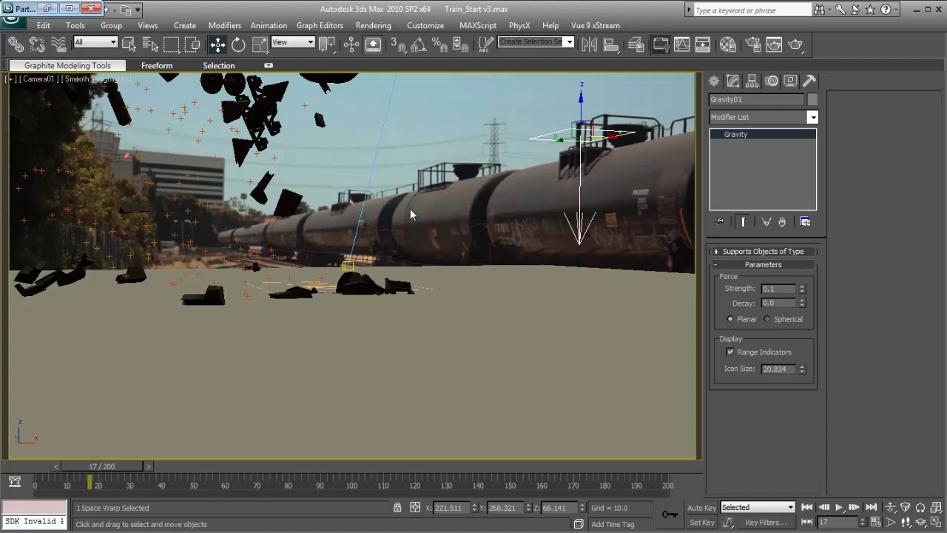
Step: Create a Deflector space warp about 254 wide and 205 long in the Top view, covering the ground plane
{"action": "left_click", "coordinate": [712, 82]}
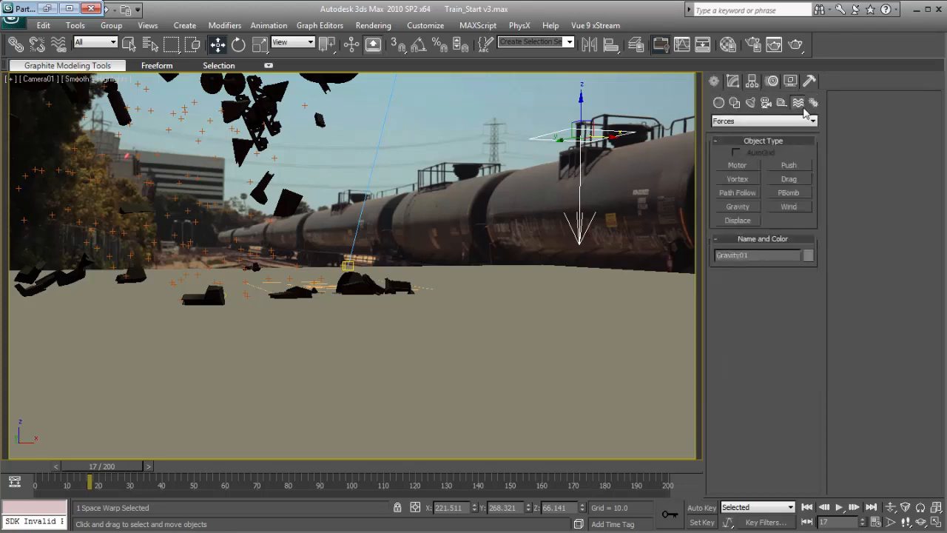
{"action": "left_click", "coordinate": [744, 122]}
{"action": "left_click", "coordinate": [738, 140]}
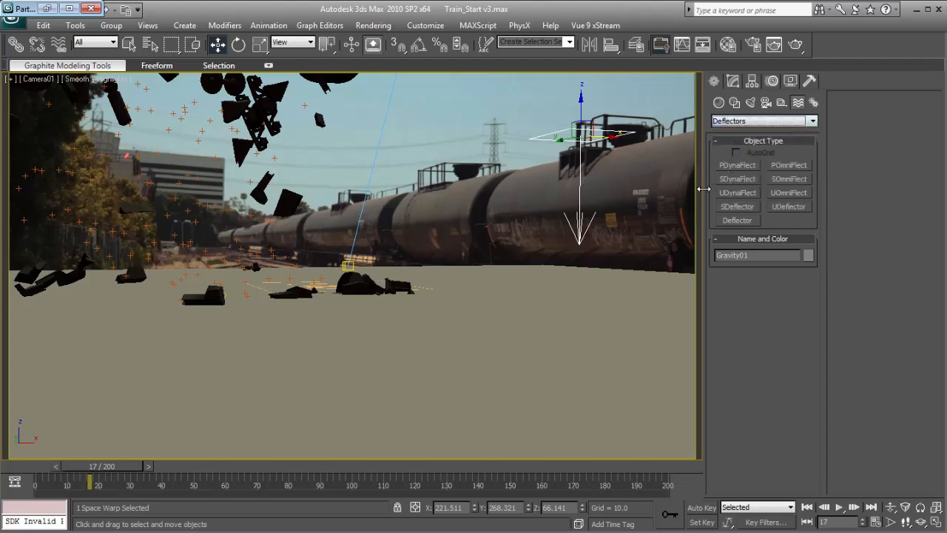
{"action": "left_click", "coordinate": [743, 222]}
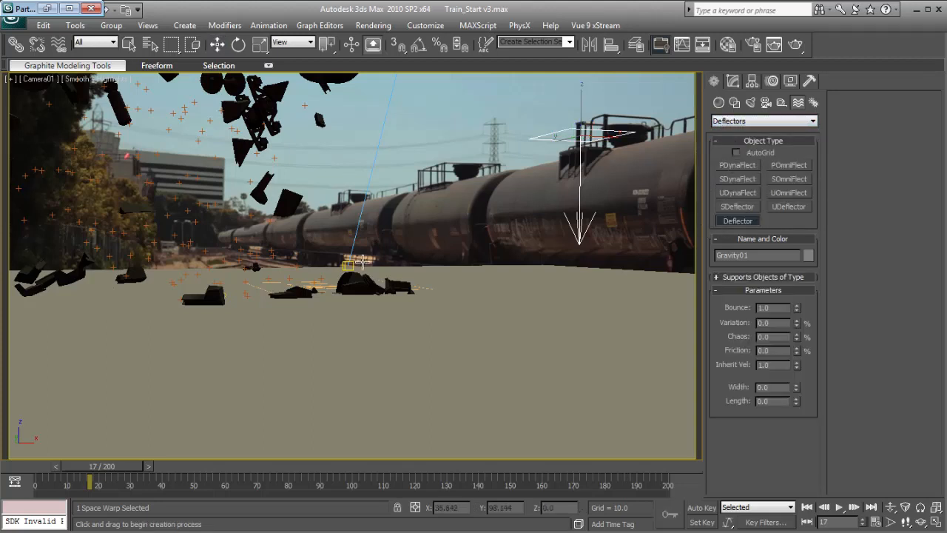
{"action": "key", "text": "alt+w"}
{"action": "scroll", "coordinate": [186, 167], "scroll_direction": "up", "scroll_amount": 3}
{"action": "left_click_drag", "start_coordinate": [88, 106], "coordinate": [244, 232]}
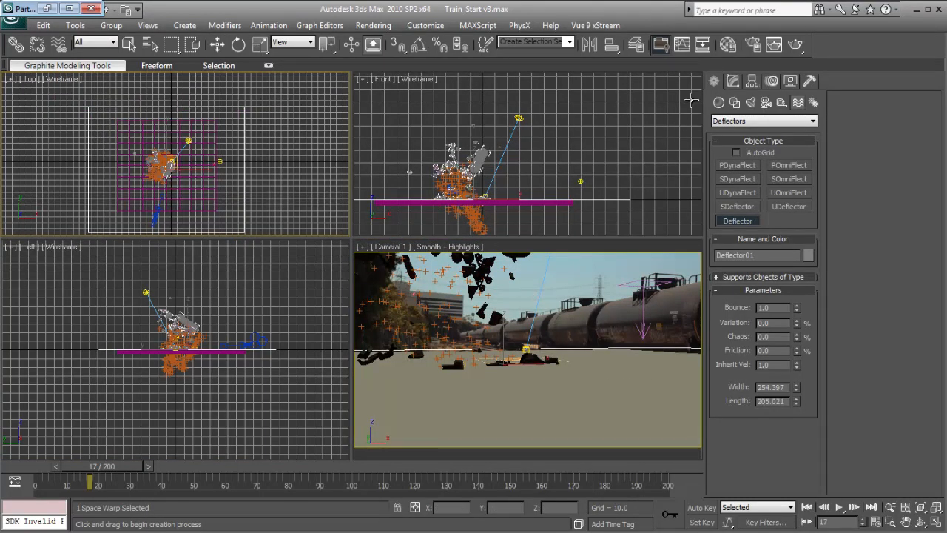
Step: Reopen Particle View and assign Deflector01 as the deflector of Collision 01 in Event 02
{"action": "key", "text": "6"}
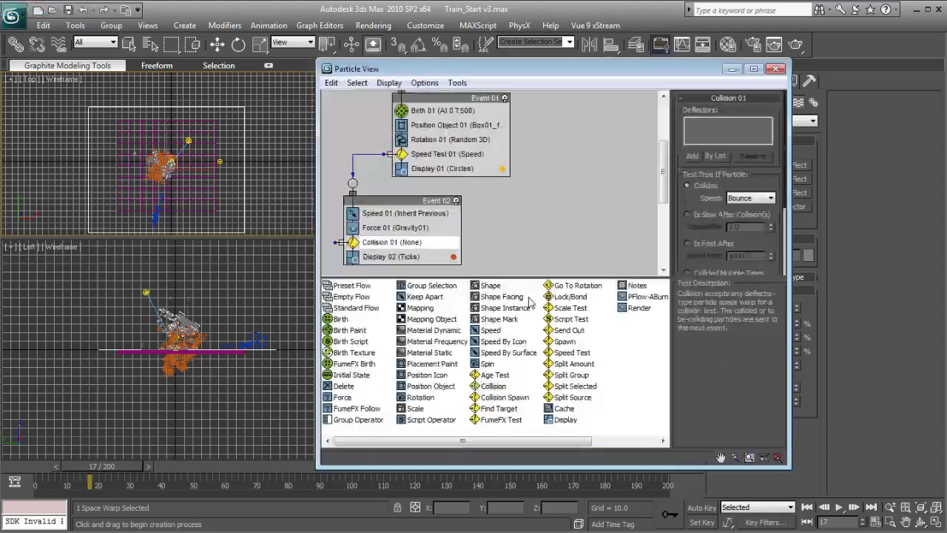
{"action": "scroll", "coordinate": [496, 192], "scroll_direction": "down", "scroll_amount": 2}
{"action": "left_click", "coordinate": [379, 222]}
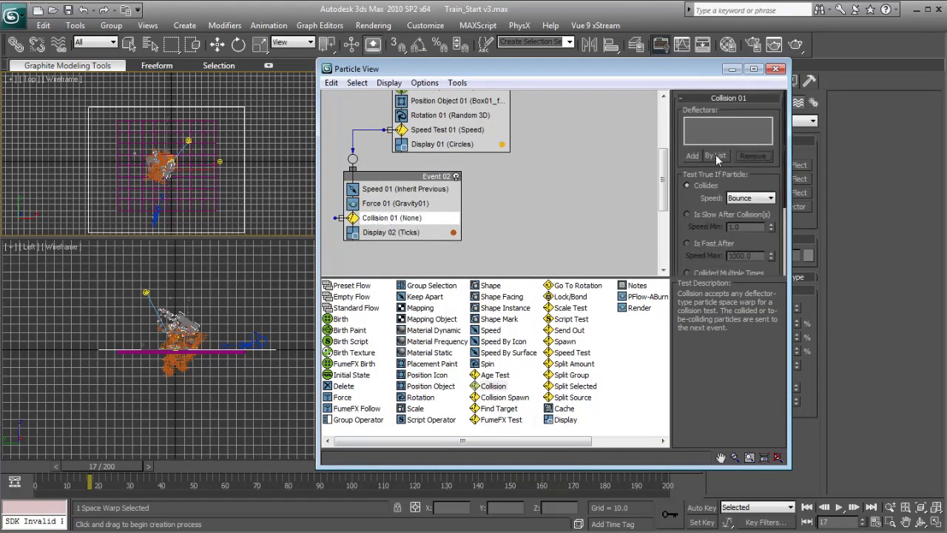
{"action": "left_click", "coordinate": [715, 156]}
{"action": "double_click", "coordinate": [103, 156]}
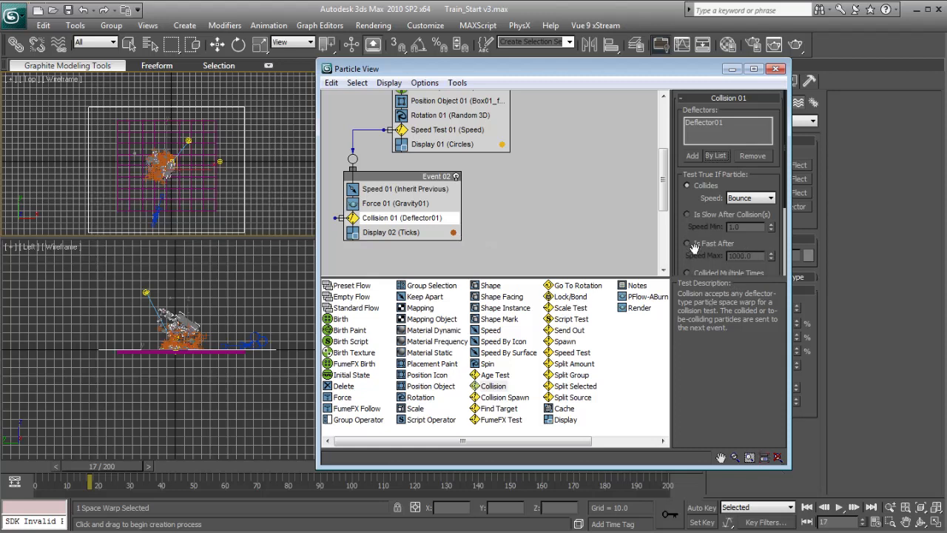
Step: Set Collision 01 to test true for Collided Multiple Times with 3 collisions and Speed set to Stop, and minimize Particle View
{"action": "scroll", "coordinate": [708, 233], "scroll_direction": "down", "scroll_amount": 2}
{"action": "scroll", "coordinate": [701, 155], "scroll_direction": "down", "scroll_amount": 2}
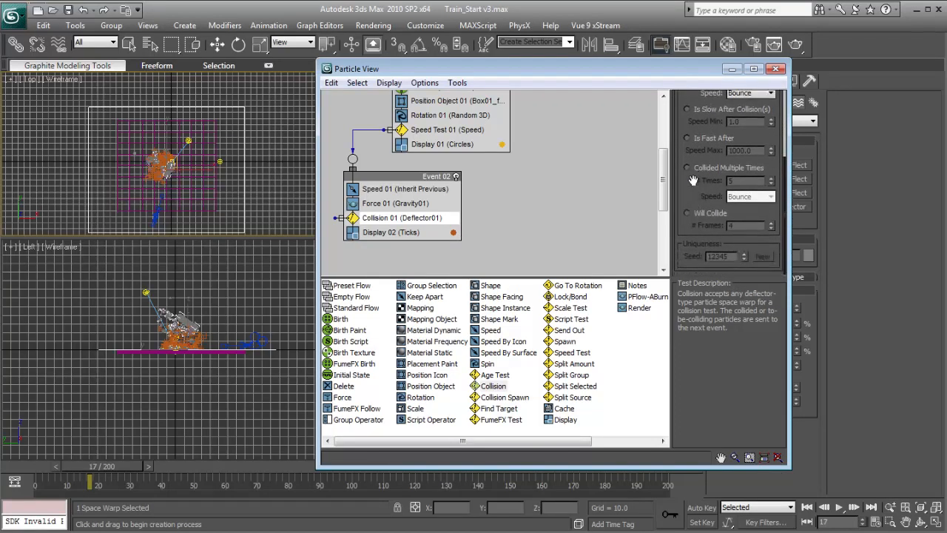
{"action": "left_click", "coordinate": [706, 171]}
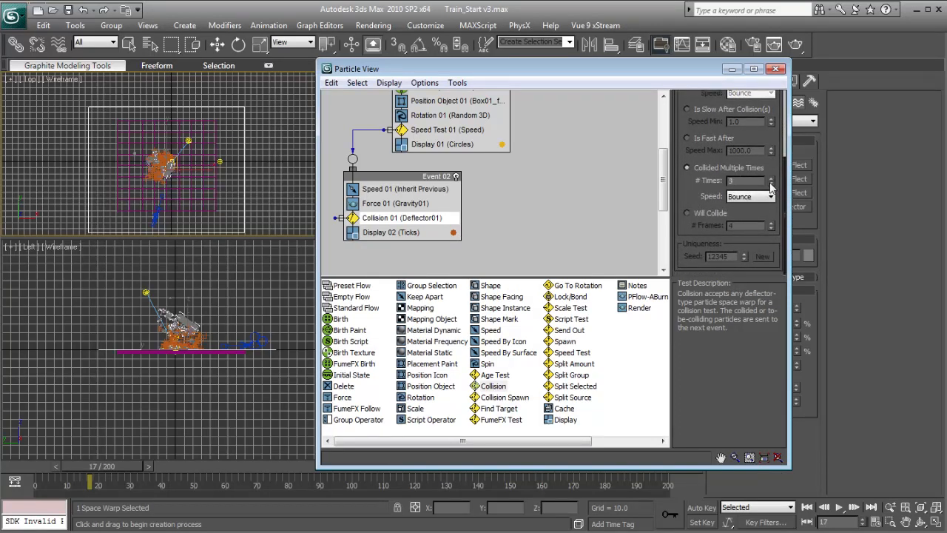
{"action": "left_click", "coordinate": [748, 197]}
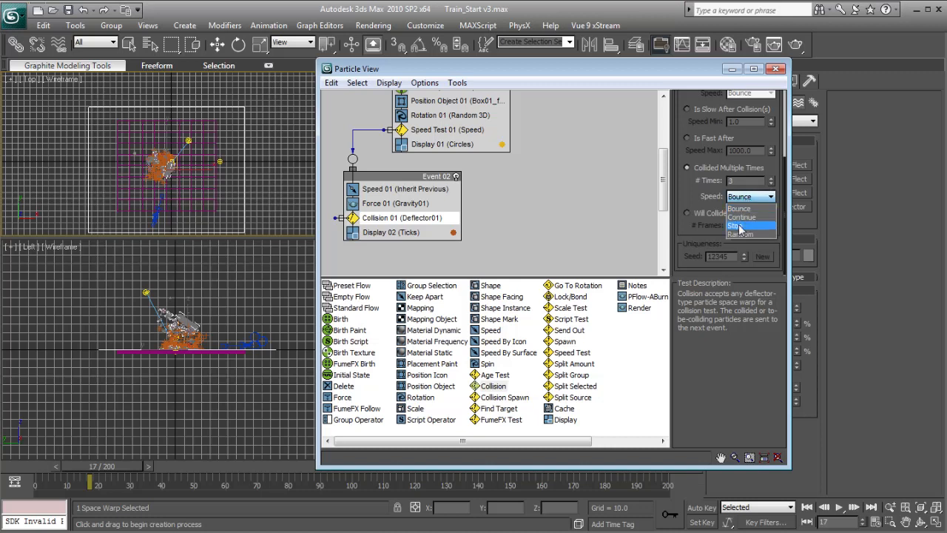
{"action": "left_click", "coordinate": [740, 223]}
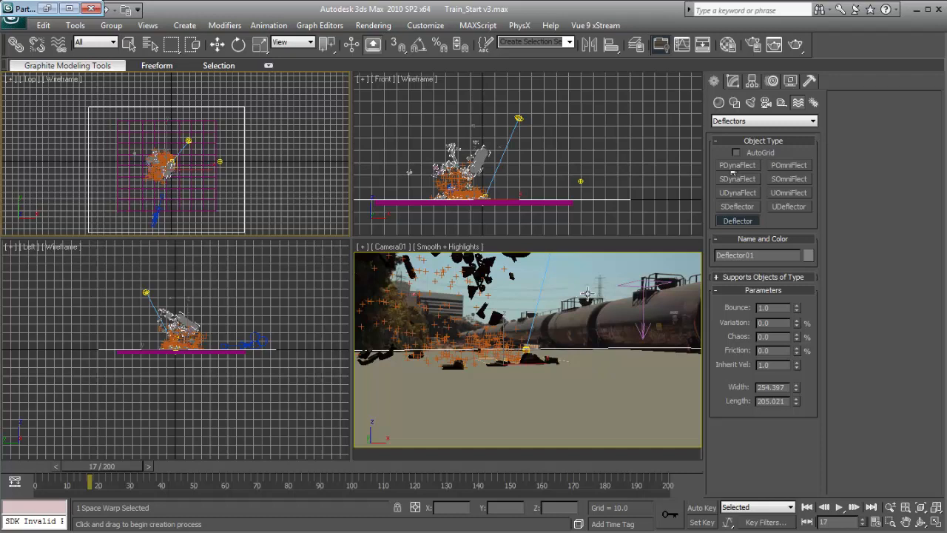
Step: End deflector creation, scrub to frame 48 to check the ground collision in all views, and maximize the camera view
{"action": "right_click", "coordinate": [587, 295]}
{"action": "right_click", "coordinate": [608, 309]}
{"action": "left_click", "coordinate": [613, 317]}
{"action": "left_click_drag", "start_coordinate": [123, 470], "coordinate": [222, 474]}
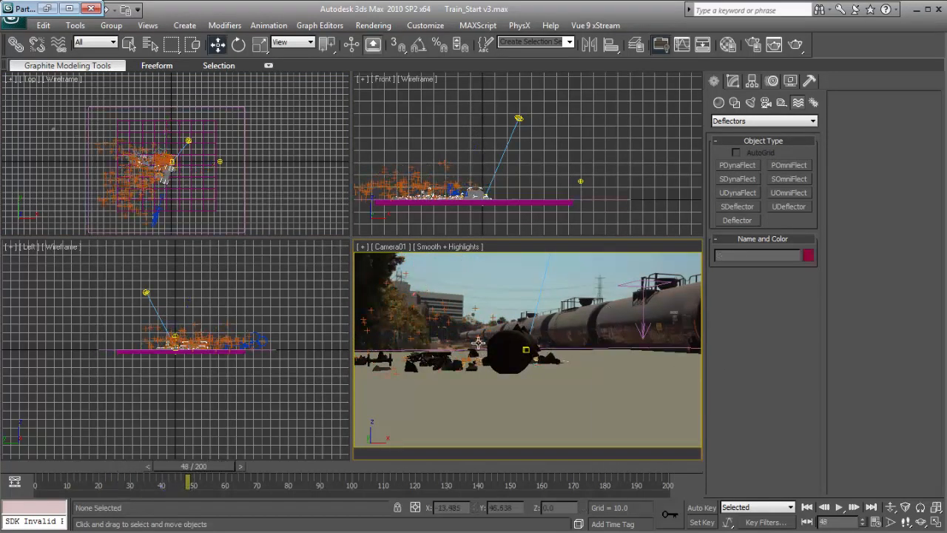
{"action": "left_click", "coordinate": [619, 200]}
{"action": "left_click", "coordinate": [478, 281]}
{"action": "key", "text": "alt+w"}
Step: Play and scrub the animation around frames 12 to 20 in the camera view to examine the particles' bounce
{"action": "left_click_drag", "start_coordinate": [84, 467], "coordinate": [89, 471]}
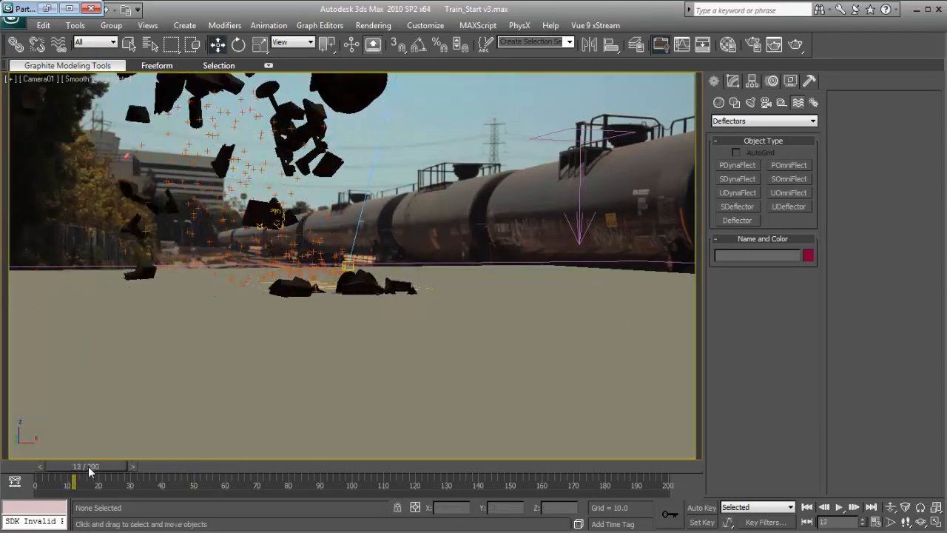
{"action": "key", "text": "slash"}
{"action": "key", "text": "slash"}
{"action": "key", "text": "slash"}
{"action": "left_click_drag", "start_coordinate": [72, 465], "coordinate": [118, 467]}
{"action": "key", "text": "slash"}
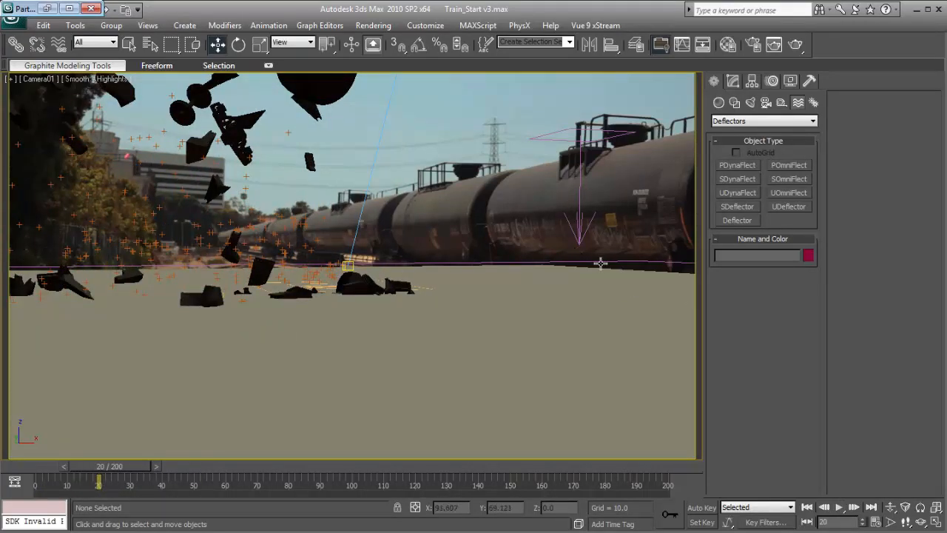
Step: Set the ground deflector's Bounce to 0.25, Variation to 29%, Chaos to 16% and Friction to 94%, and deselect it
{"action": "left_click", "coordinate": [600, 262]}
{"action": "left_click", "coordinate": [734, 81]}
{"action": "left_click_drag", "start_coordinate": [797, 284], "coordinate": [800, 329]}
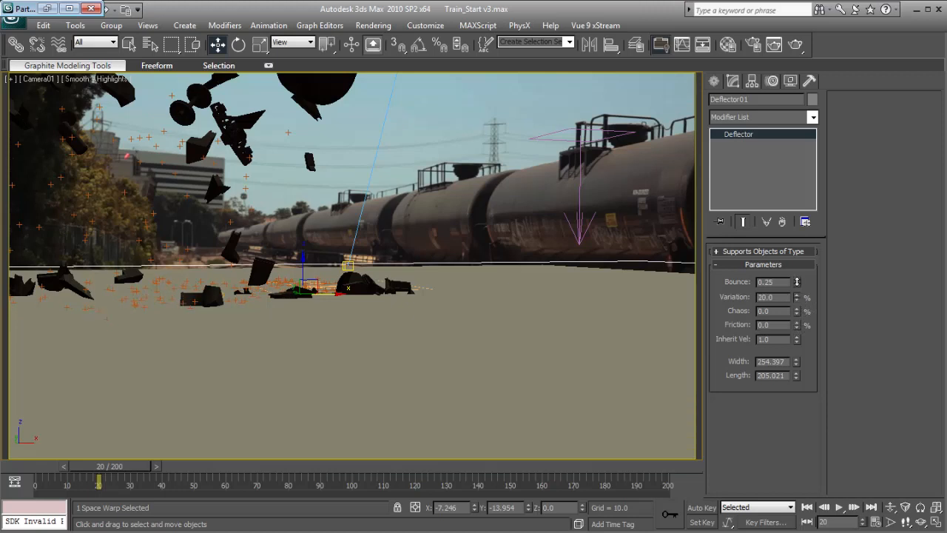
{"action": "left_click_drag", "start_coordinate": [797, 296], "coordinate": [798, 301]}
{"action": "left_click", "coordinate": [500, 211]}
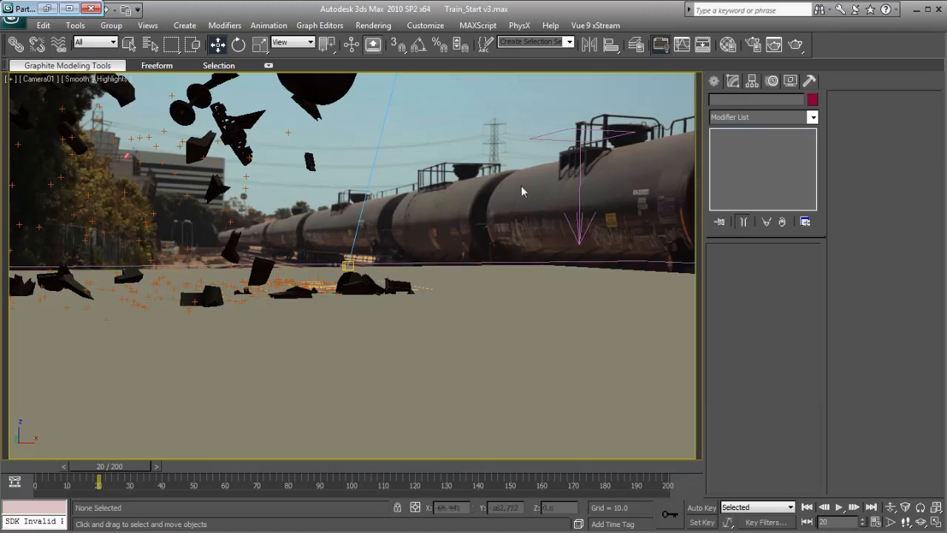
{"action": "left_click", "coordinate": [552, 260]}
{"action": "left_click_drag", "start_coordinate": [797, 321], "coordinate": [788, 263]}
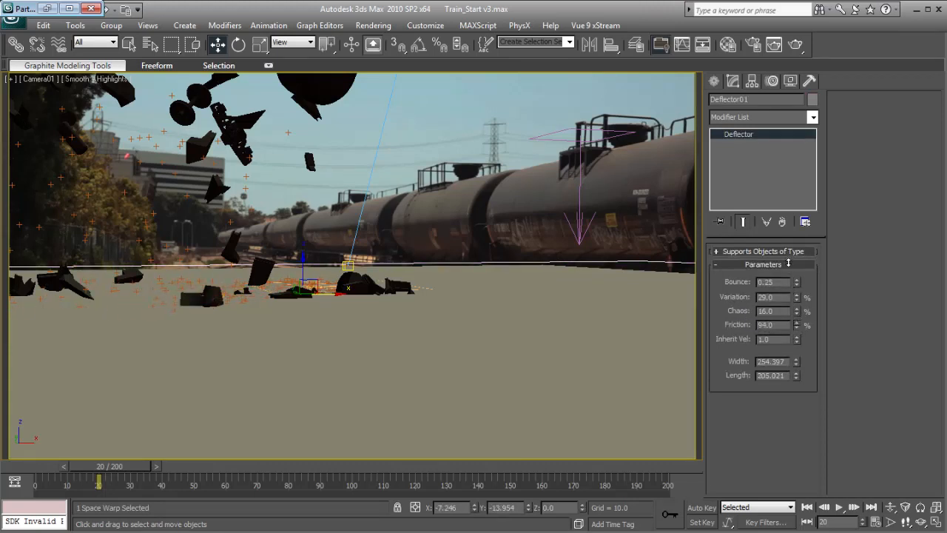
{"action": "left_click", "coordinate": [433, 229]}
Step: Play the animation repeatedly from the early frames to check how the particles settle on the ground
{"action": "key", "text": "/"}
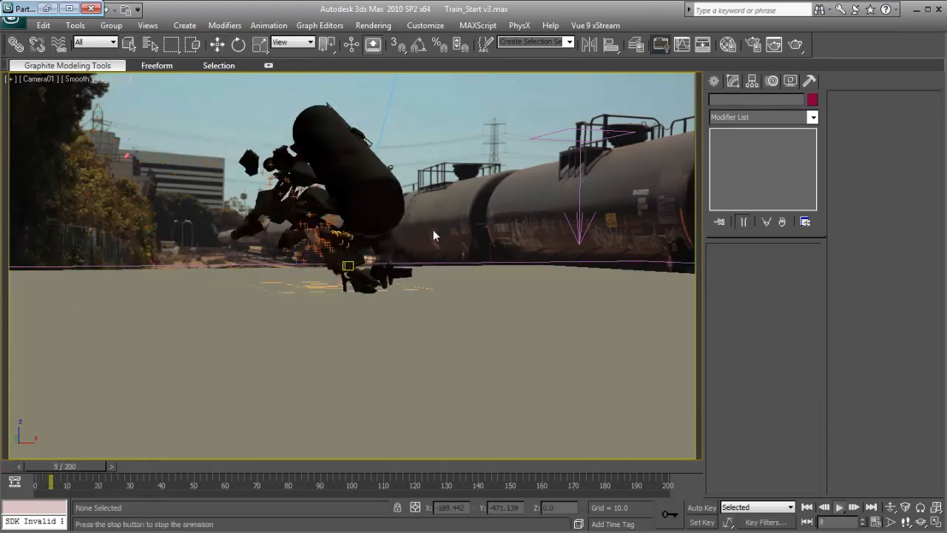
{"action": "key", "text": "w"}
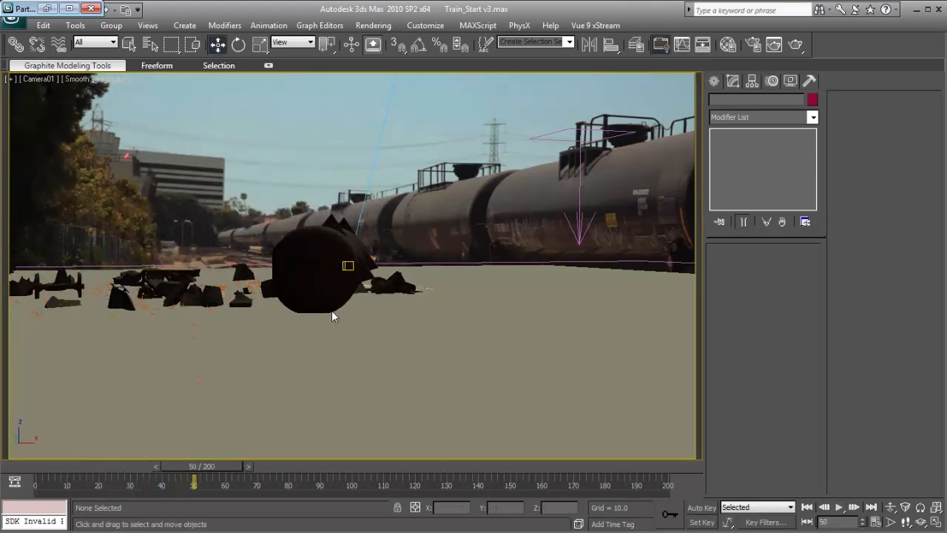
{"action": "left_click", "coordinate": [52, 474]}
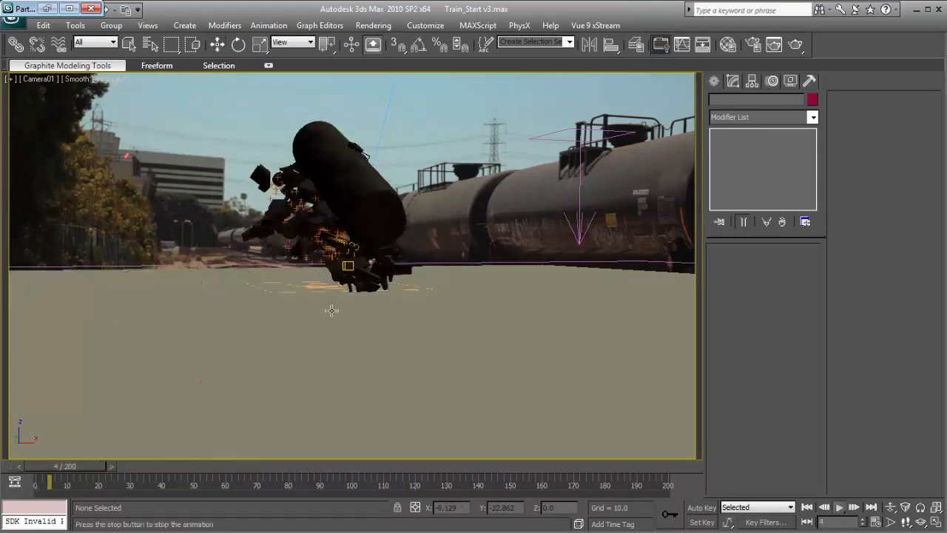
{"action": "left_click", "coordinate": [50, 473]}
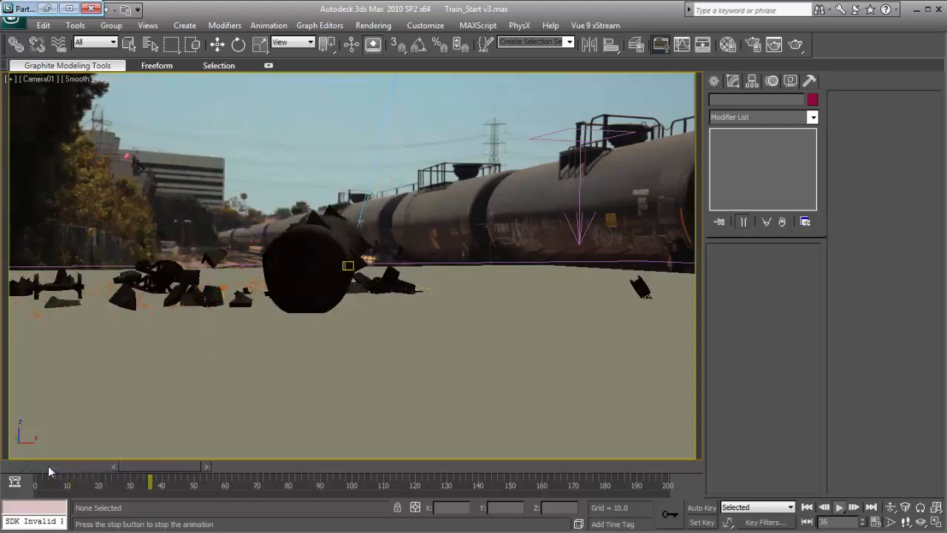
{"action": "key", "text": "/"}
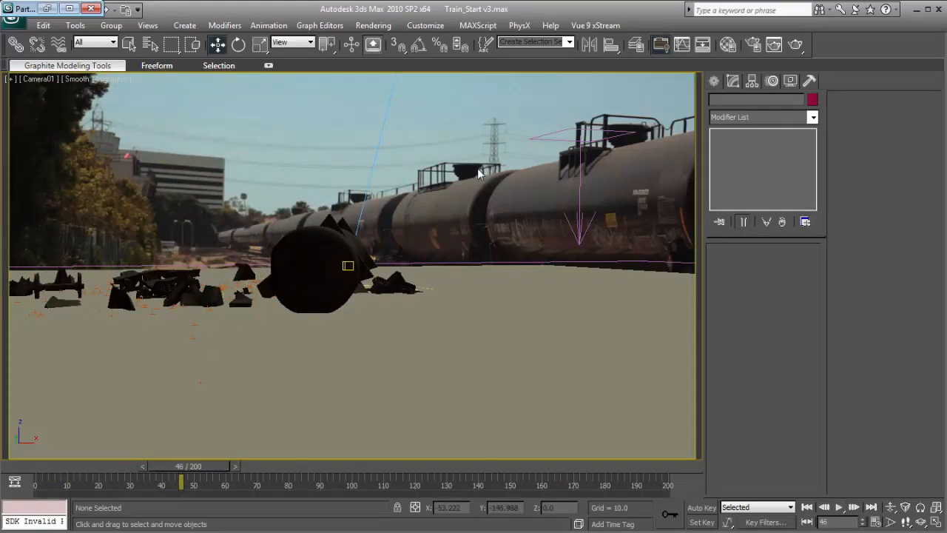
Step: Set Speed 01 in Event 02 to a speed of 50.297, variation of 48.996 and divergence of 39.5, with the camera view visible
{"action": "key", "text": "6"}
{"action": "left_click", "coordinate": [434, 133]}
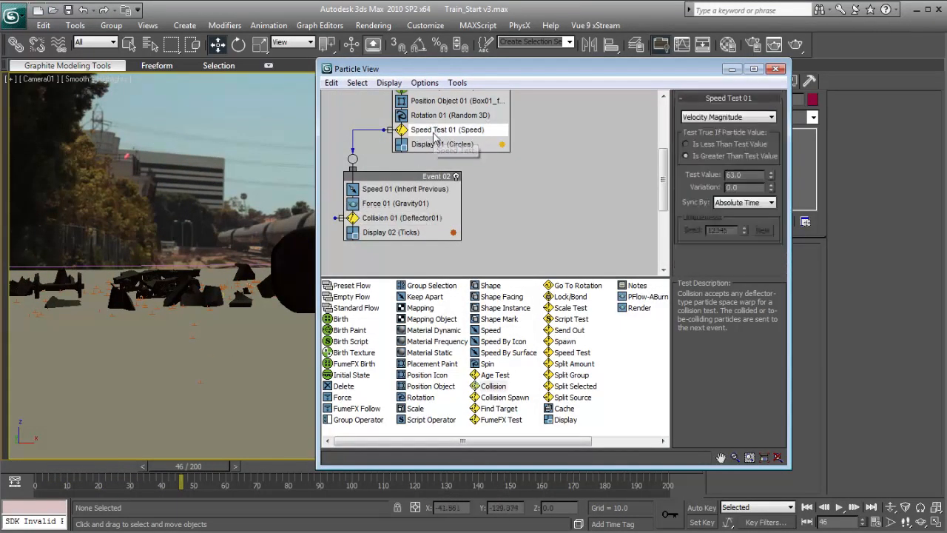
{"action": "left_click", "coordinate": [396, 189]}
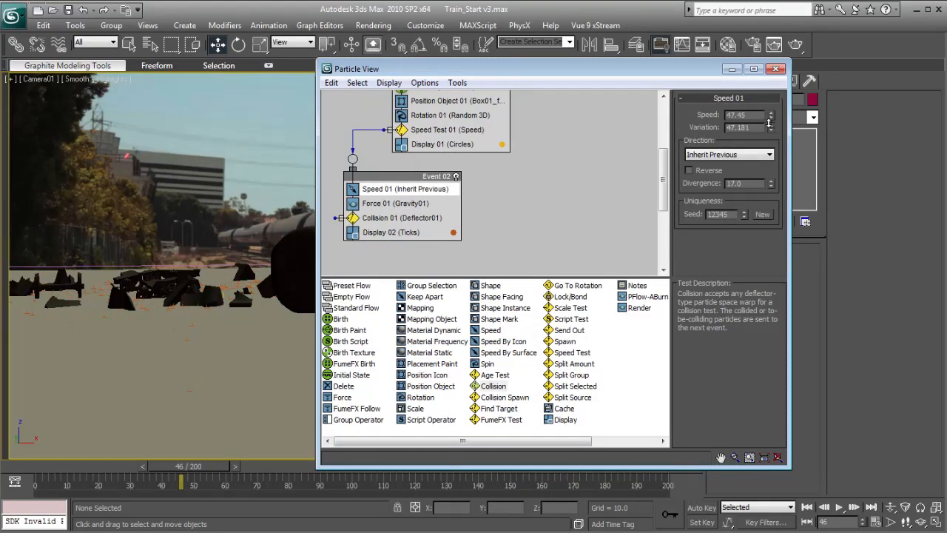
{"action": "left_click_drag", "start_coordinate": [769, 112], "coordinate": [770, 109]}
{"action": "left_click_drag", "start_coordinate": [517, 68], "coordinate": [592, 84]}
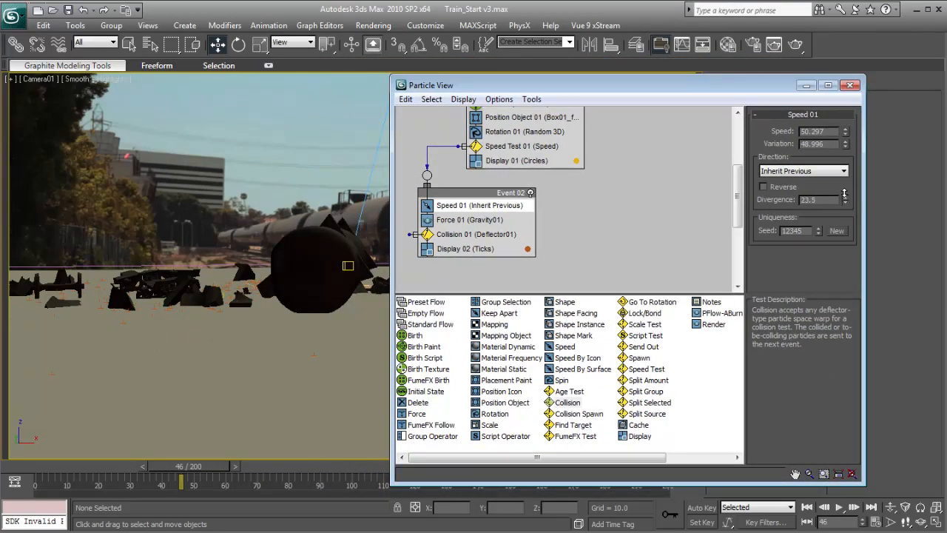
{"action": "left_click_drag", "start_coordinate": [189, 466], "coordinate": [85, 465]}
{"action": "left_click_drag", "start_coordinate": [845, 199], "coordinate": [845, 170]}
Step: Set the Speed 01 speed to 44.764 and variation to 62.224, and play the animation
{"action": "mouse_move", "coordinate": [100, 467]}
{"action": "left_mouse_down"}
{"action": "mouse_move", "coordinate": [76, 468]}
{"action": "mouse_move", "coordinate": [105, 467]}
{"action": "left_mouse_up"}
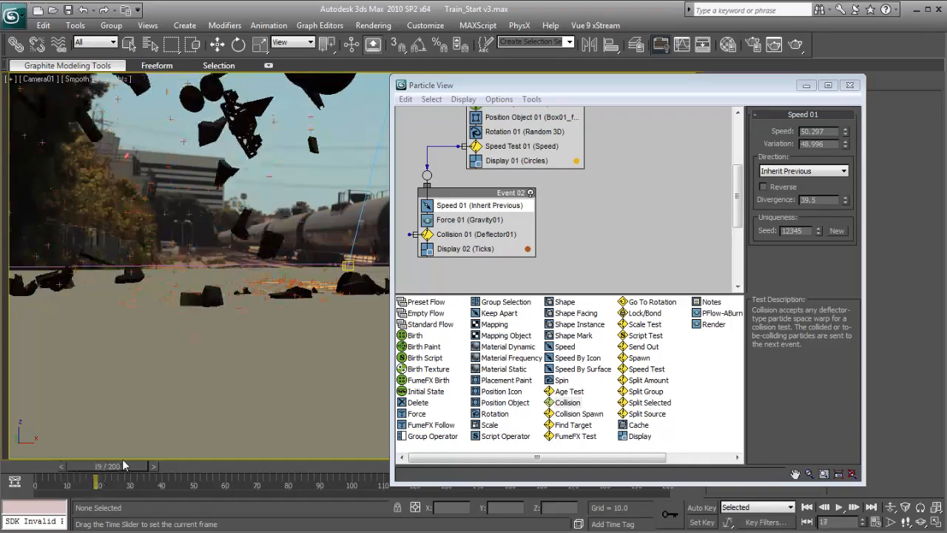
{"action": "key", "text": "w"}
{"action": "left_click_drag", "start_coordinate": [846, 133], "coordinate": [842, 131]}
{"action": "key", "text": "/"}
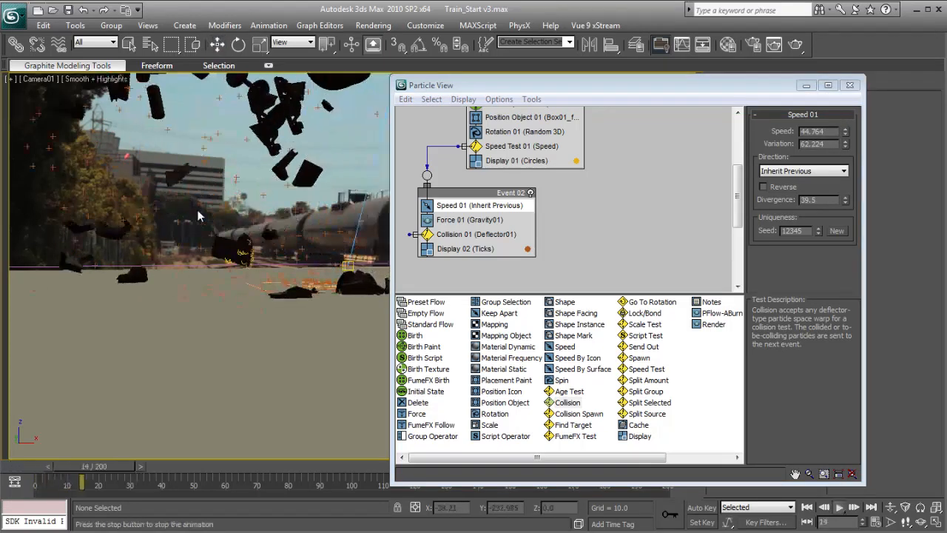
Step: Set the Birth 01 amount in Event 01 to 587 and replay the animation from the start
{"action": "middle_click_drag", "start_coordinate": [551, 150], "coordinate": [549, 216]}
{"action": "middle_click_drag", "start_coordinate": [532, 166], "coordinate": [529, 221]}
{"action": "left_click", "coordinate": [475, 161]}
{"action": "left_click", "coordinate": [509, 225]}
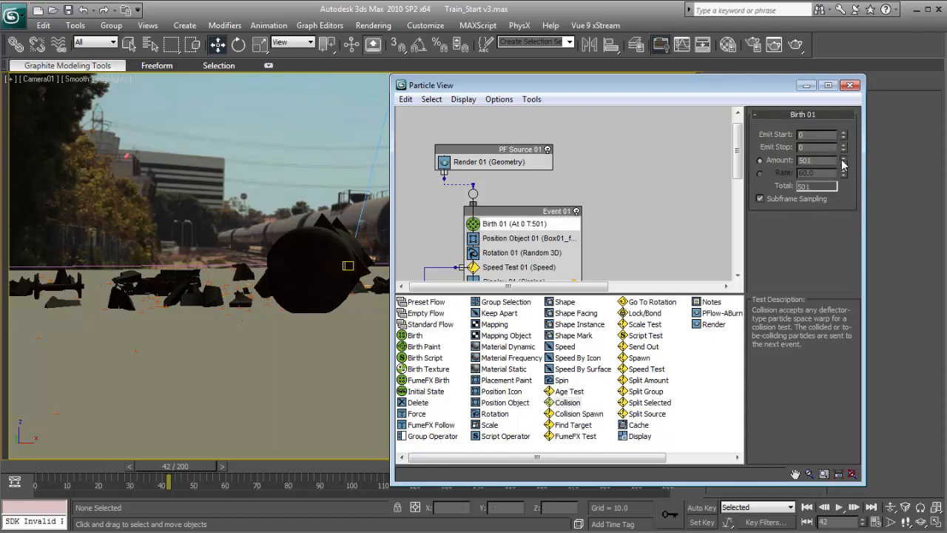
{"action": "left_click", "coordinate": [70, 402]}
{"action": "key", "text": "Home"}
{"action": "key", "text": "/"}
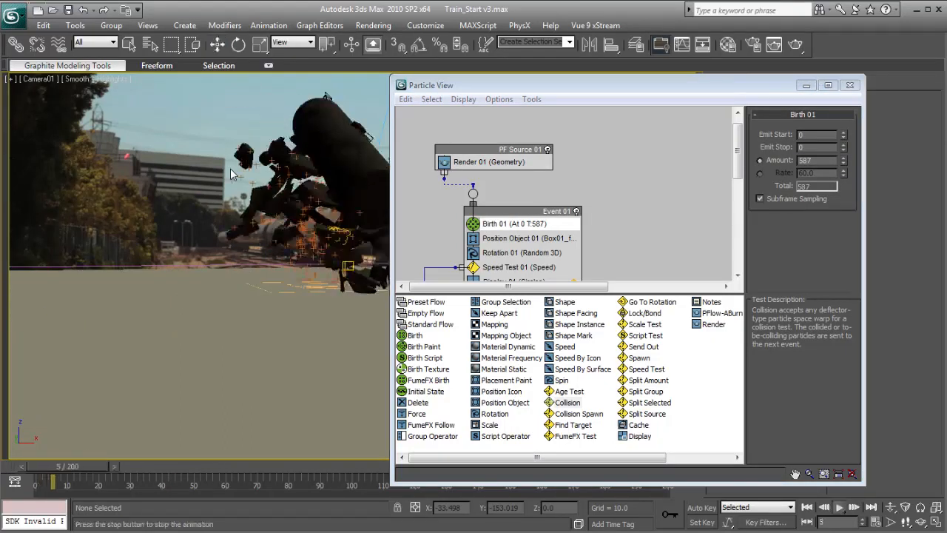
{"action": "key", "text": "w"}
Step: Insert a Shape Instance operator between the Position Object and Rotation operators in Event 01
{"action": "left_click", "coordinate": [416, 172]}
{"action": "scroll", "coordinate": [510, 196], "scroll_direction": "down", "scroll_amount": 5}
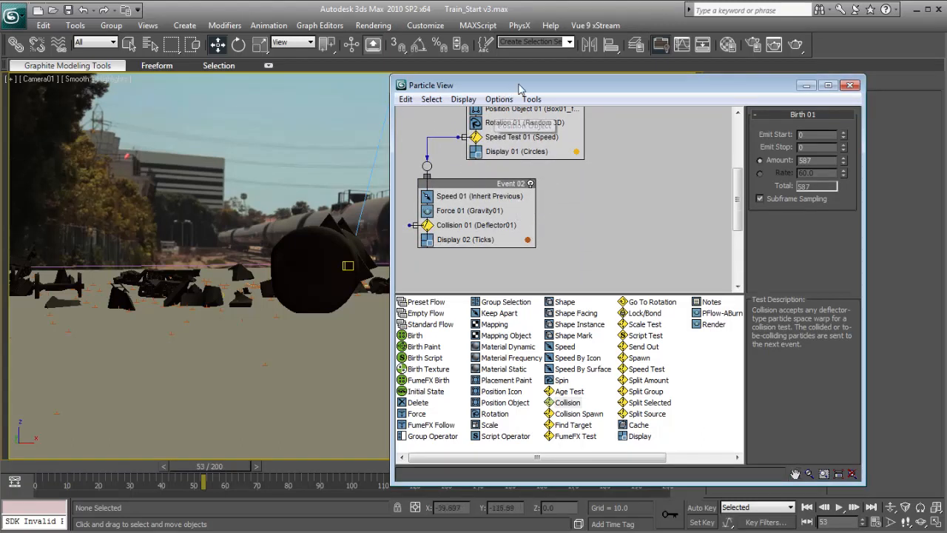
{"action": "left_click_drag", "start_coordinate": [522, 84], "coordinate": [550, 82]}
{"action": "scroll", "coordinate": [592, 192], "scroll_direction": "up", "scroll_amount": 3}
{"action": "left_click", "coordinate": [581, 324]}
{"action": "left_click_drag", "start_coordinate": [596, 324], "coordinate": [531, 187]}
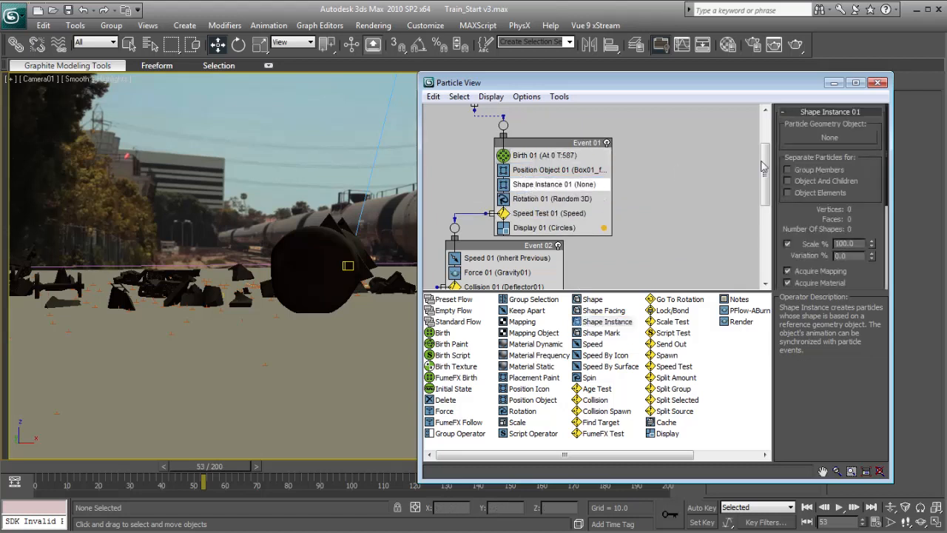
Step: Go to frame 20 and pick the small airborne fragment Box05 as the particle geometry object of Shape Instance 01
{"action": "left_click_drag", "start_coordinate": [209, 466], "coordinate": [121, 465]}
{"action": "key", "text": "w"}
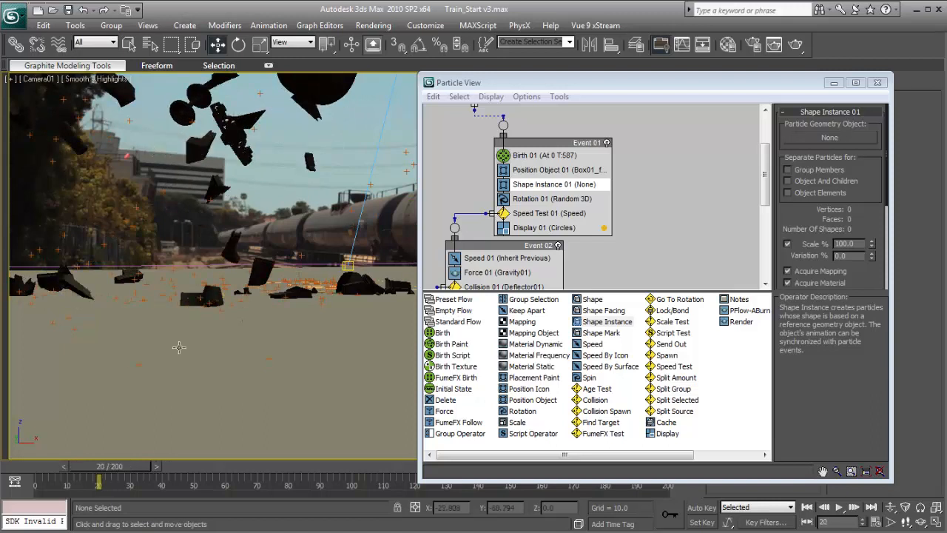
{"action": "left_click", "coordinate": [830, 138]}
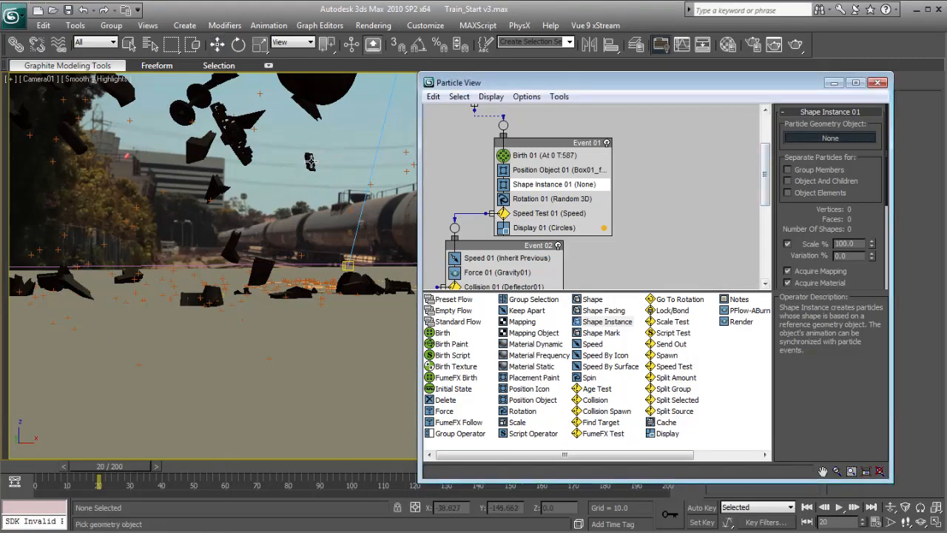
{"action": "left_click", "coordinate": [309, 162]}
Step: Set the Display 01 operator in Event 01 to show its particles as Geometry
{"action": "middle_click_drag", "start_coordinate": [531, 266], "coordinate": [525, 232]}
{"action": "left_click_drag", "start_coordinate": [494, 176], "coordinate": [493, 189]}
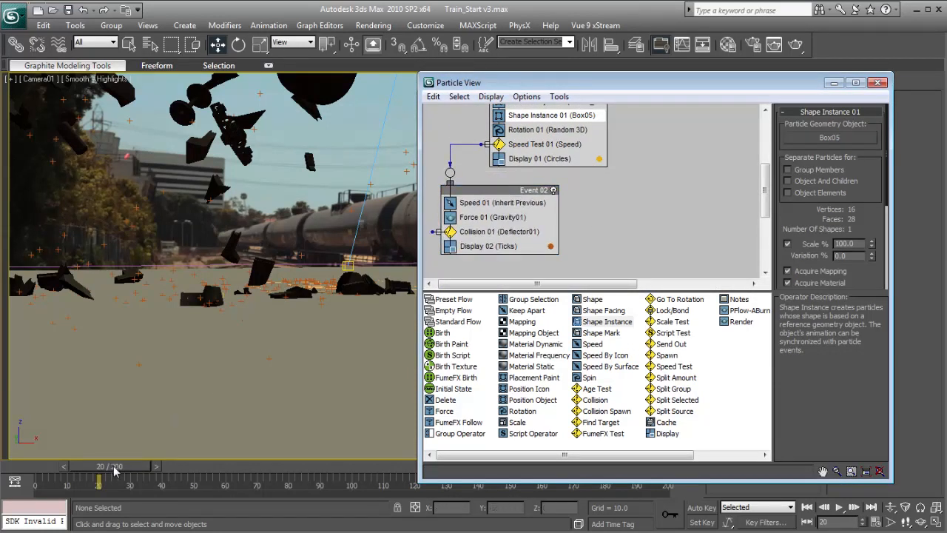
{"action": "left_click_drag", "start_coordinate": [113, 472], "coordinate": [107, 472]}
{"action": "left_click", "coordinate": [539, 161]}
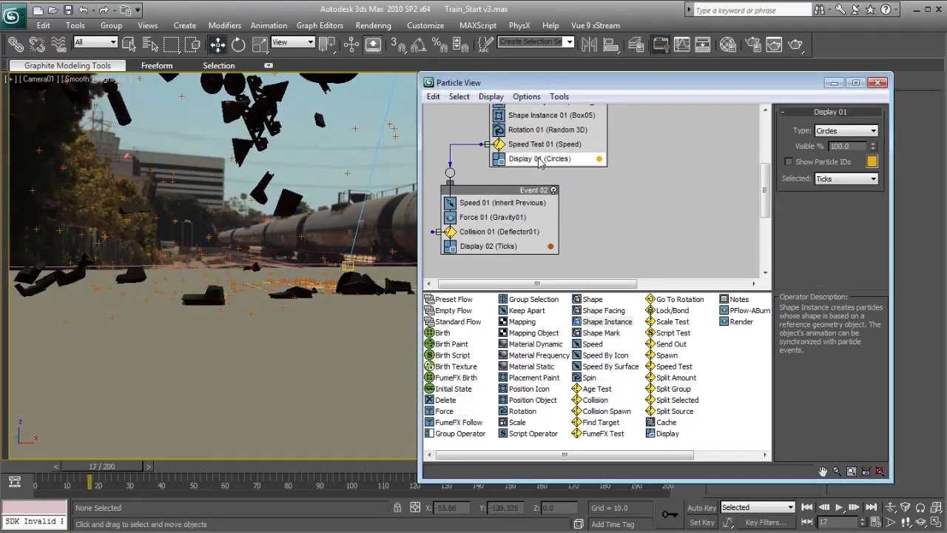
{"action": "left_click", "coordinate": [837, 131]}
{"action": "left_click", "coordinate": [838, 196]}
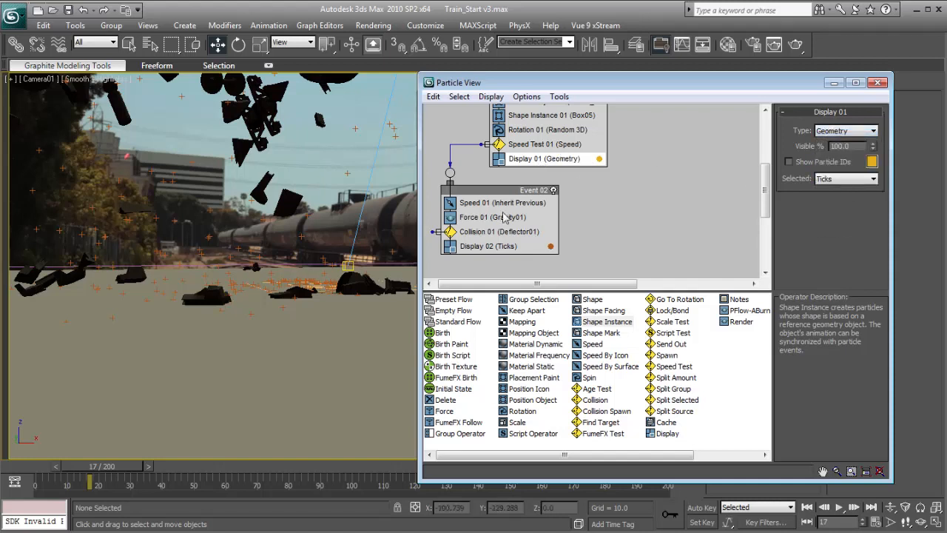
Step: Set the Display 02 operator in Event 02 to Geometry and play the animation to check the instanced debris
{"action": "left_click", "coordinate": [488, 245]}
{"action": "left_click", "coordinate": [846, 130]}
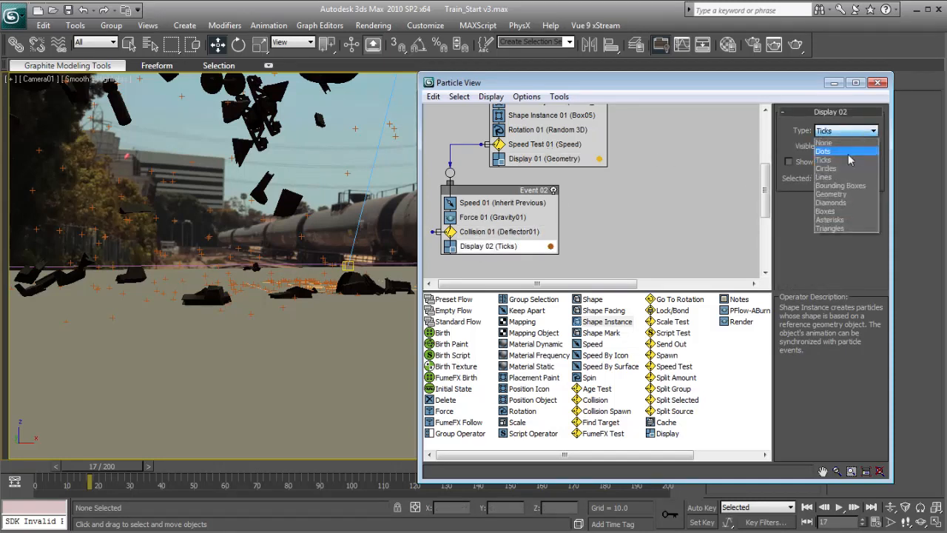
{"action": "left_click", "coordinate": [830, 194]}
{"action": "key", "text": "/"}
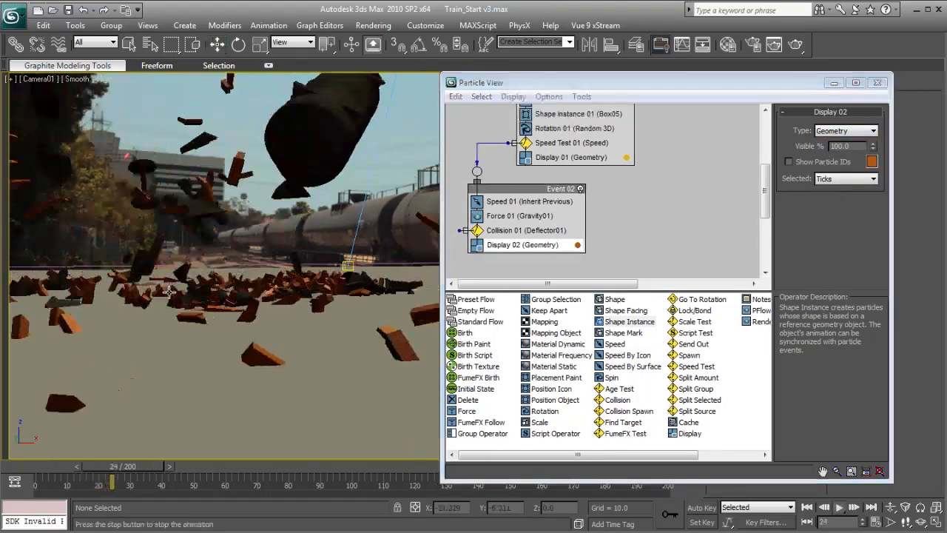
{"action": "key", "text": "/"}
{"action": "left_click", "coordinate": [68, 467]}
{"action": "key", "text": "/"}
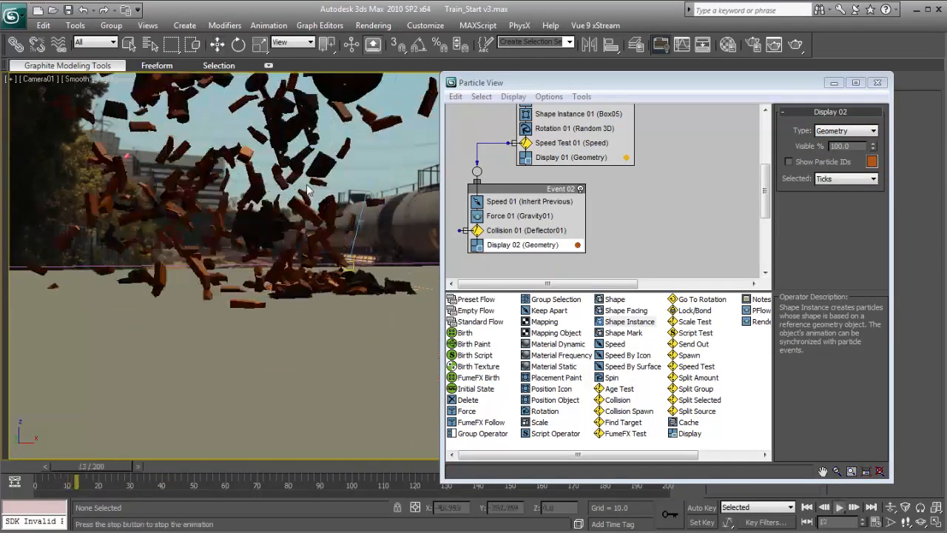
{"action": "key", "text": "/"}
{"action": "left_click_drag", "start_coordinate": [136, 464], "coordinate": [90, 465]}
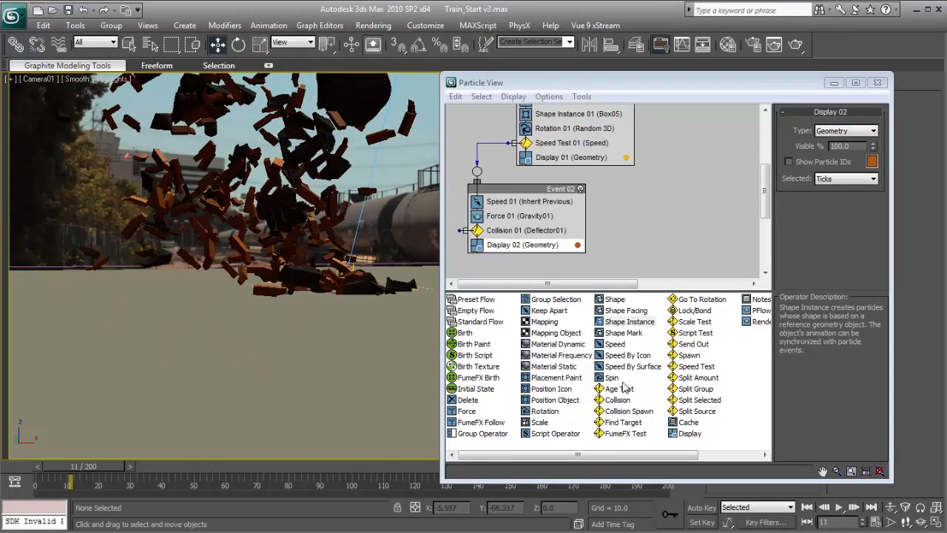
Step: Set the Shape Instance 01 scale to 41% with a variation of 55%
{"action": "middle_click_drag", "start_coordinate": [543, 159], "coordinate": [541, 182]}
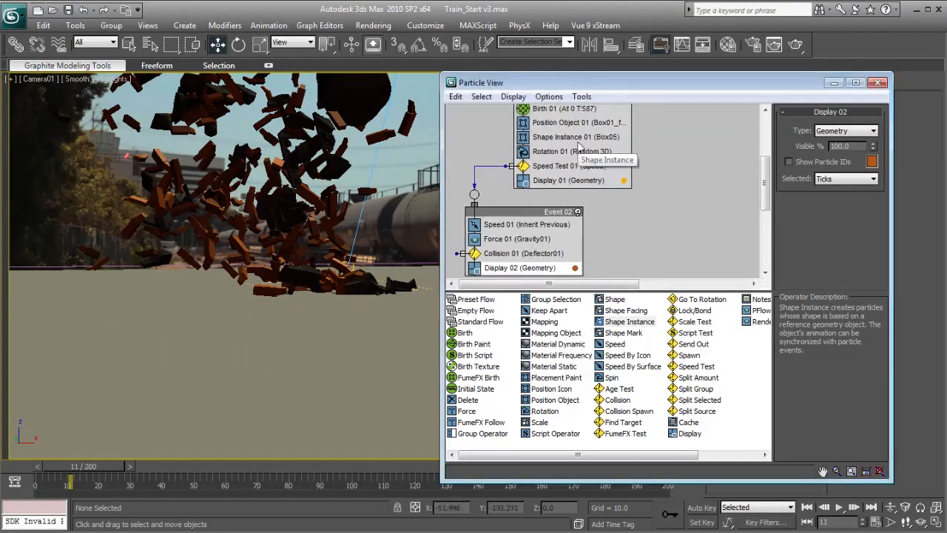
{"action": "left_click", "coordinate": [577, 138]}
{"action": "left_click_drag", "start_coordinate": [871, 259], "coordinate": [867, 281]}
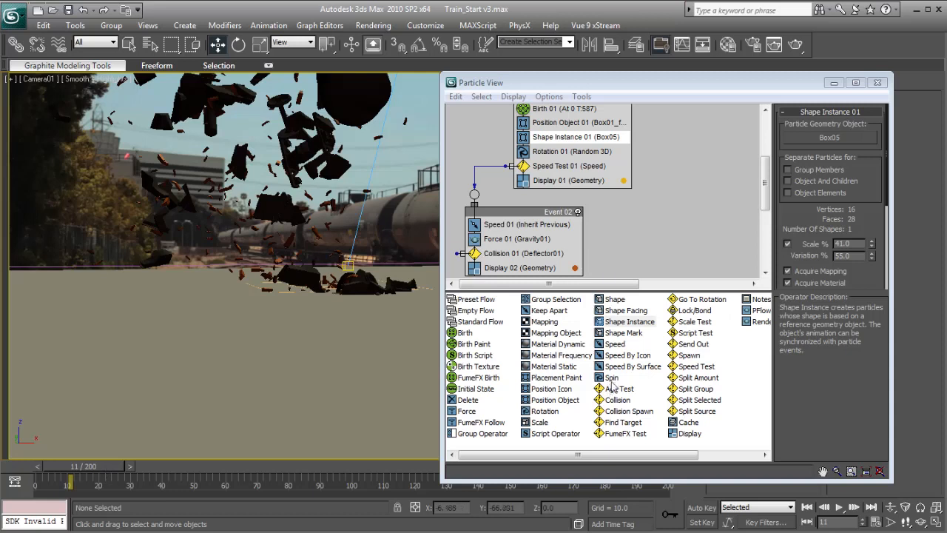
Step: Insert a Spin operator below Rotation 01 in Event 01, set its spin rate to 1360, and play the animation
{"action": "left_click_drag", "start_coordinate": [611, 381], "coordinate": [553, 166]}
{"action": "left_click", "coordinate": [561, 168]}
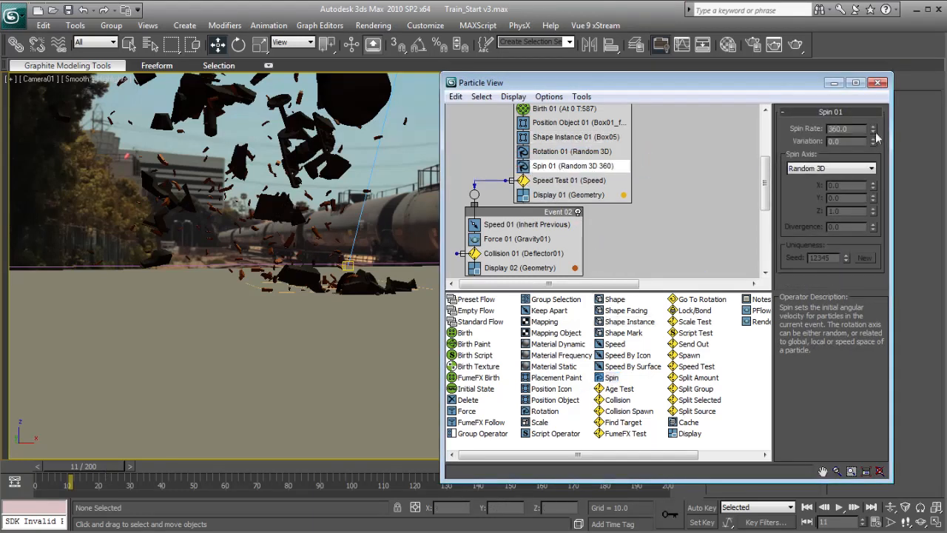
{"action": "mouse_move", "coordinate": [87, 466]}
{"action": "left_mouse_down"}
{"action": "mouse_move", "coordinate": [108, 466]}
{"action": "mouse_move", "coordinate": [95, 466]}
{"action": "left_mouse_up"}
{"action": "double_click", "coordinate": [847, 129]}
{"action": "type", "text": "1360"}
{"action": "key", "text": "Return"}
{"action": "left_click_drag", "start_coordinate": [89, 466], "coordinate": [71, 467]}
{"action": "key", "text": "/"}
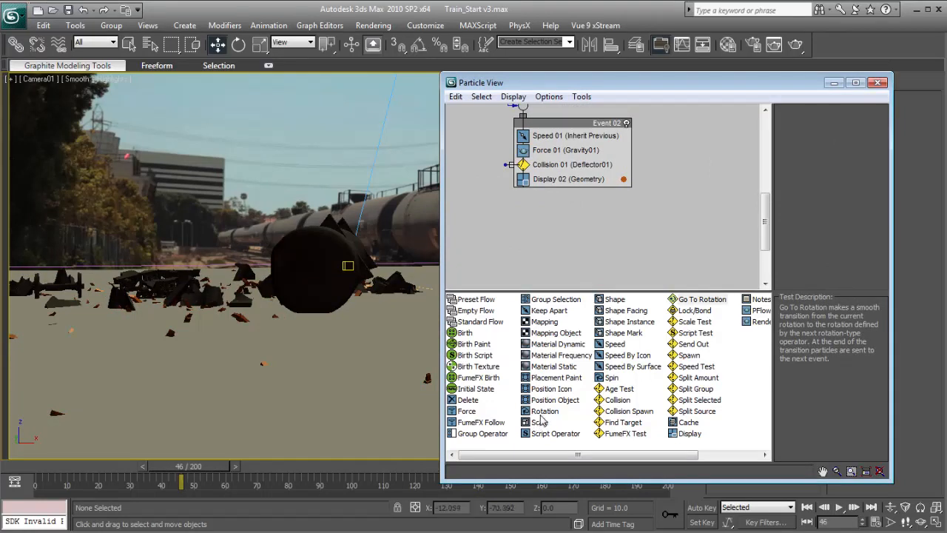
Step: Add a Rotation operator in a new event linked from Collision 01, with its orientation matrix set to Random Horizontal
{"action": "left_click_drag", "start_coordinate": [544, 411], "coordinate": [536, 239]}
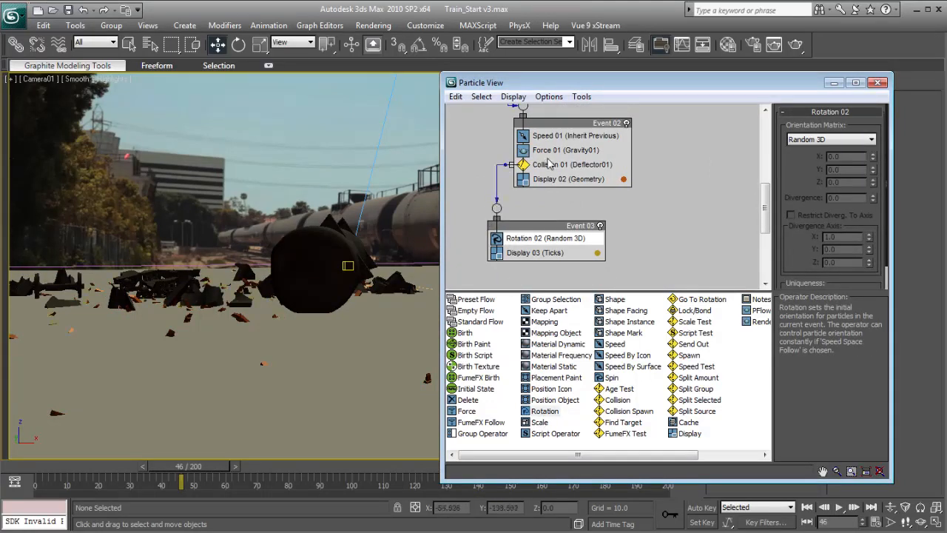
{"action": "left_click", "coordinate": [814, 140]}
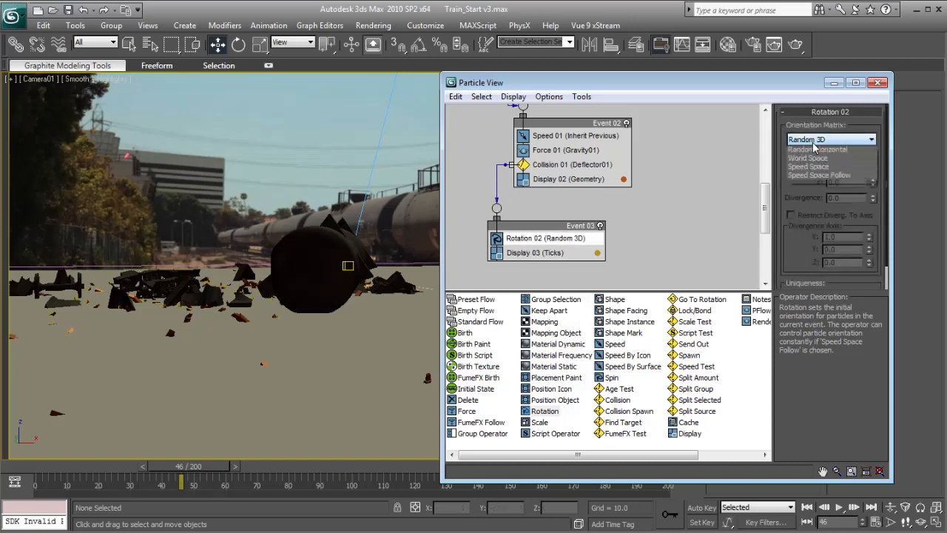
{"action": "left_click", "coordinate": [814, 160]}
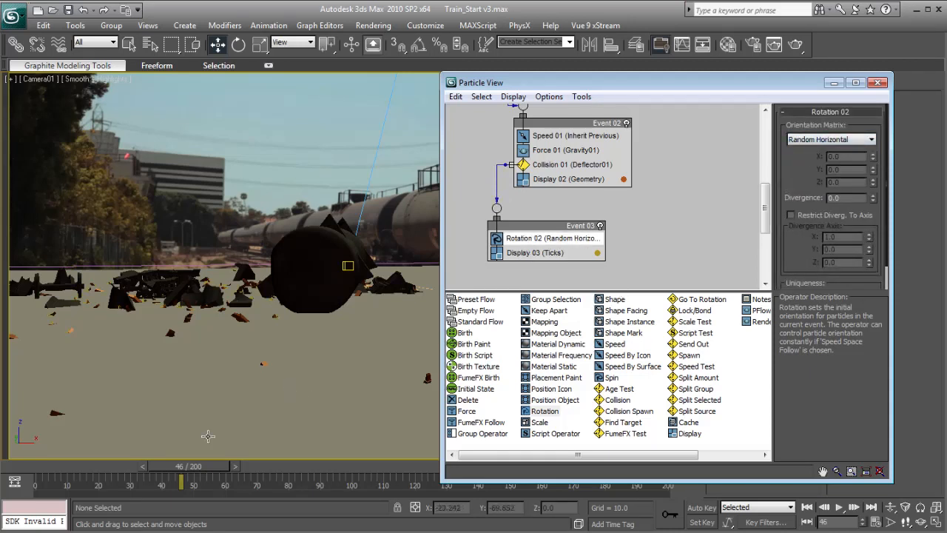
Step: Set the Display 03 operator in Event 03 to Geometry and scrub the timeline over the debris landing
{"action": "left_click_drag", "start_coordinate": [194, 468], "coordinate": [223, 467]}
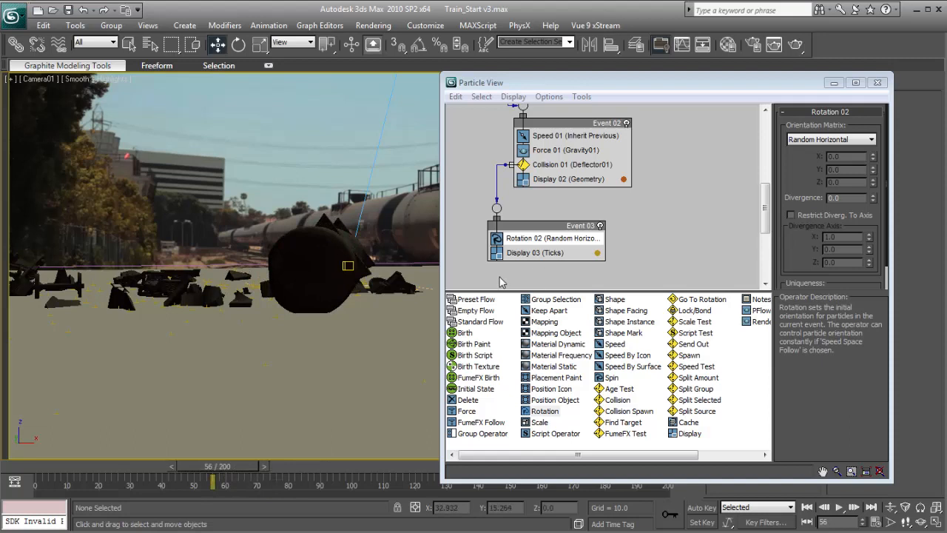
{"action": "left_click", "coordinate": [527, 253]}
{"action": "left_click", "coordinate": [844, 130]}
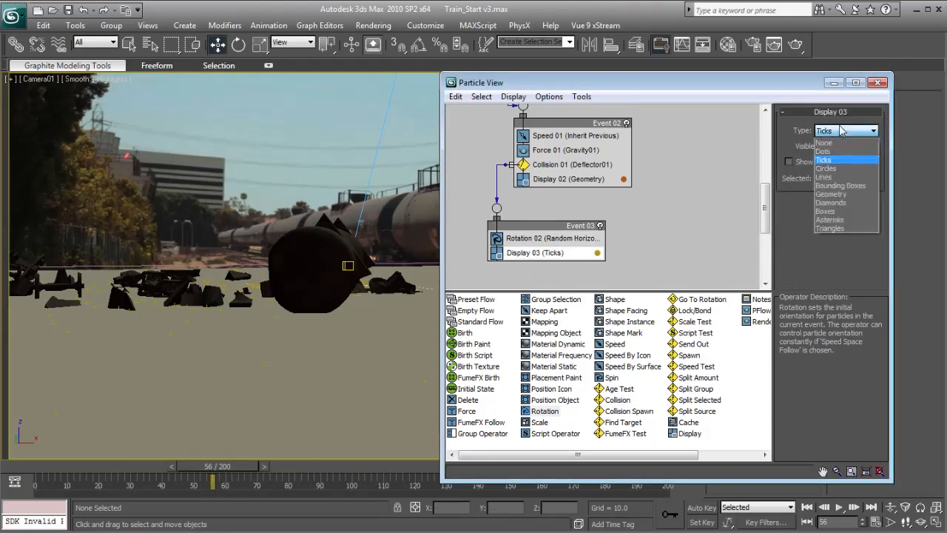
{"action": "left_click", "coordinate": [844, 199]}
{"action": "left_click_drag", "start_coordinate": [225, 480], "coordinate": [157, 467]}
Step: Insert a Go To Rotation test above Rotation 02 in Event 03 and scrub the timeline to check the landing
{"action": "left_click", "coordinate": [543, 238]}
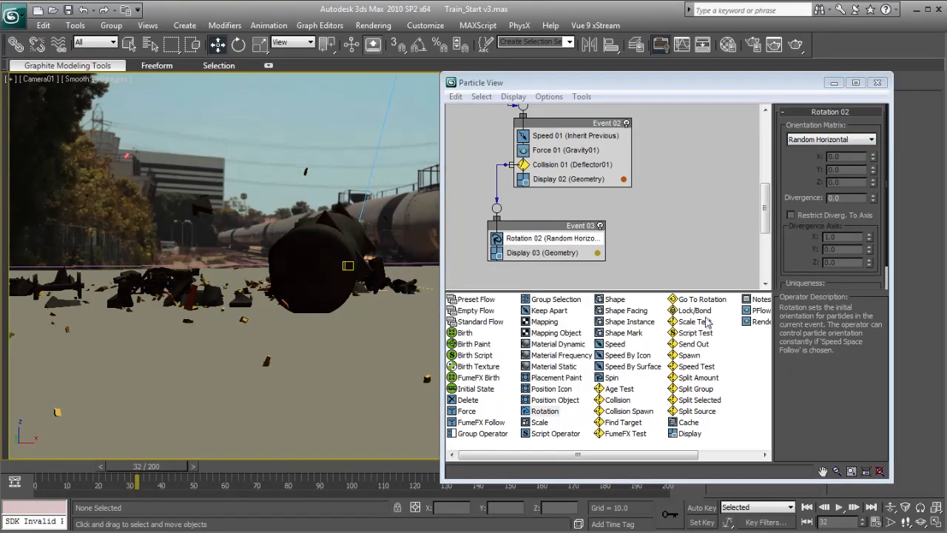
{"action": "left_click_drag", "start_coordinate": [702, 303], "coordinate": [519, 239]}
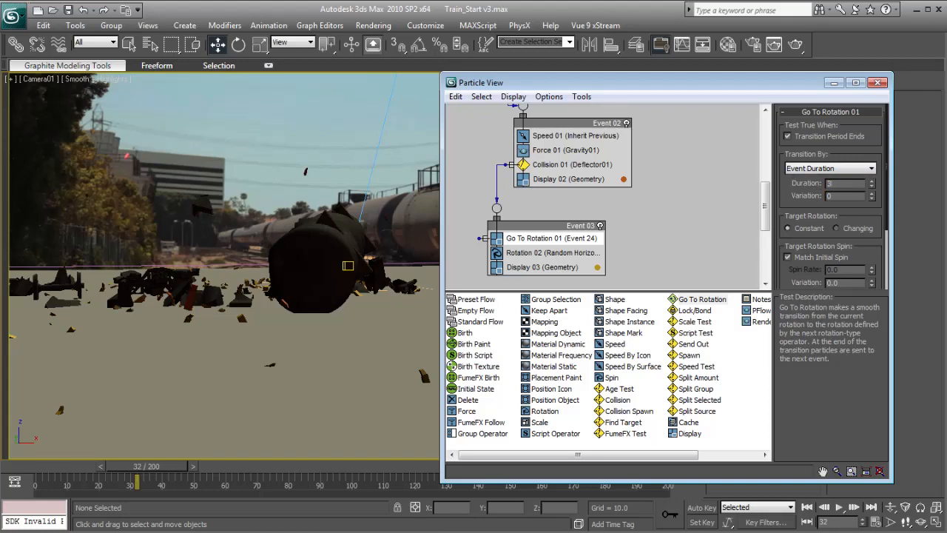
{"action": "left_click_drag", "start_coordinate": [148, 466], "coordinate": [184, 469]}
{"action": "key", "text": "w"}
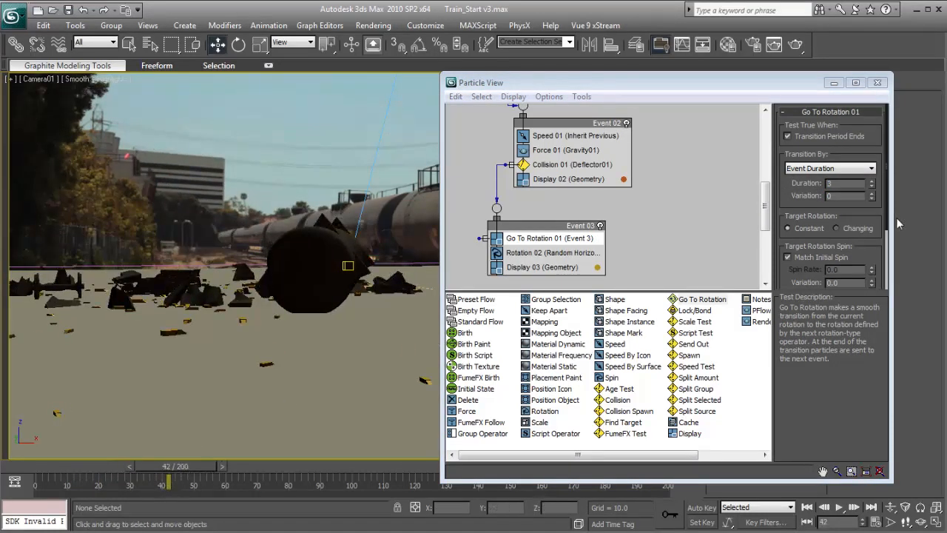
Step: Set the Go To Rotation 01 duration to 4 with a variation of 2 and replay the animation
{"action": "left_click", "coordinate": [872, 185]}
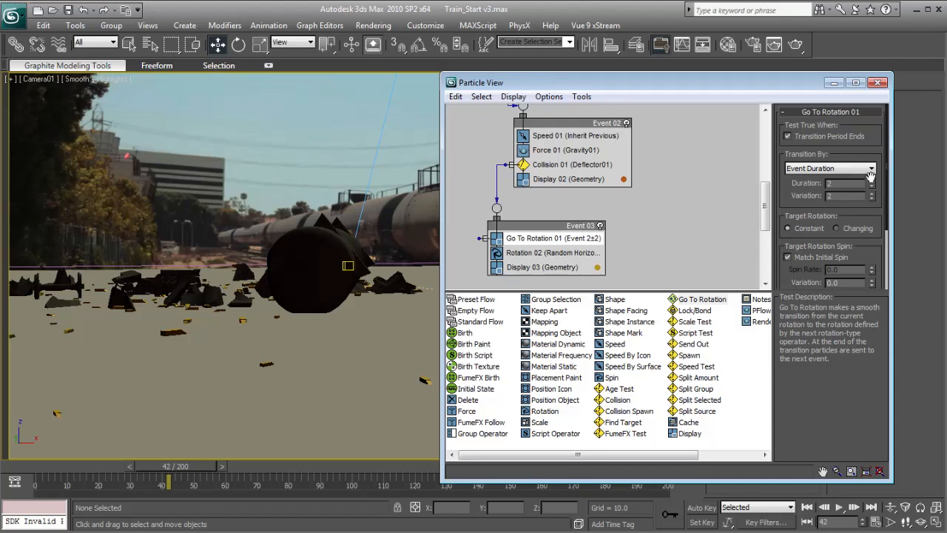
{"action": "left_click", "coordinate": [60, 466]}
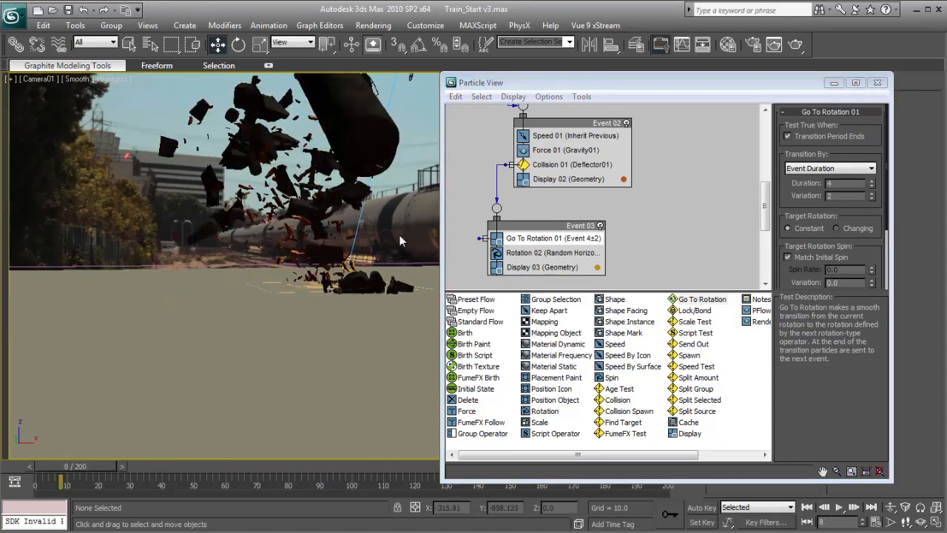
{"action": "key", "text": "/"}
{"action": "left_click_drag", "start_coordinate": [211, 466], "coordinate": [122, 467]}
{"action": "key", "text": "/"}
Step: Set the Shape Instance 01 scale to 29% and replay the animation to check the smaller debris
{"action": "middle_click_drag", "start_coordinate": [649, 172], "coordinate": [631, 270]}
{"action": "left_click", "coordinate": [547, 122]}
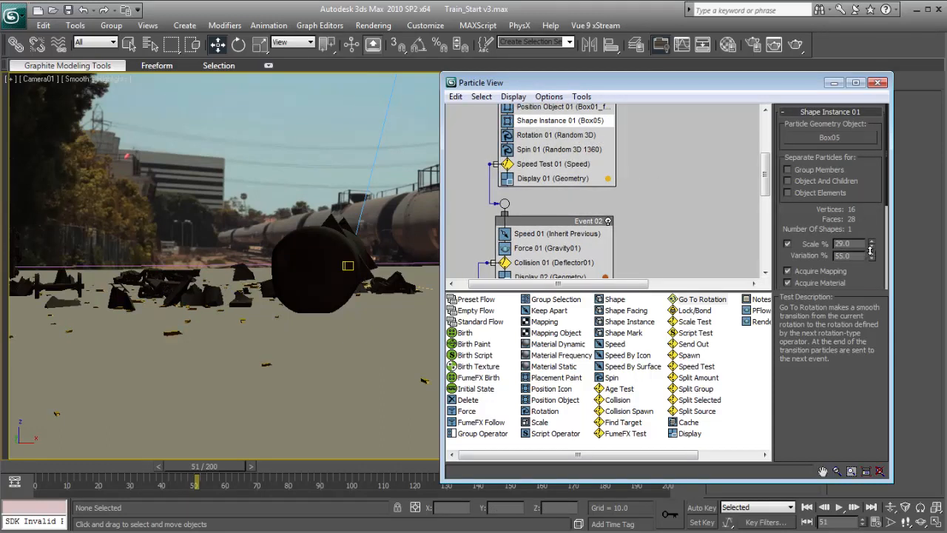
{"action": "left_click", "coordinate": [164, 431]}
{"action": "key", "text": "/"}
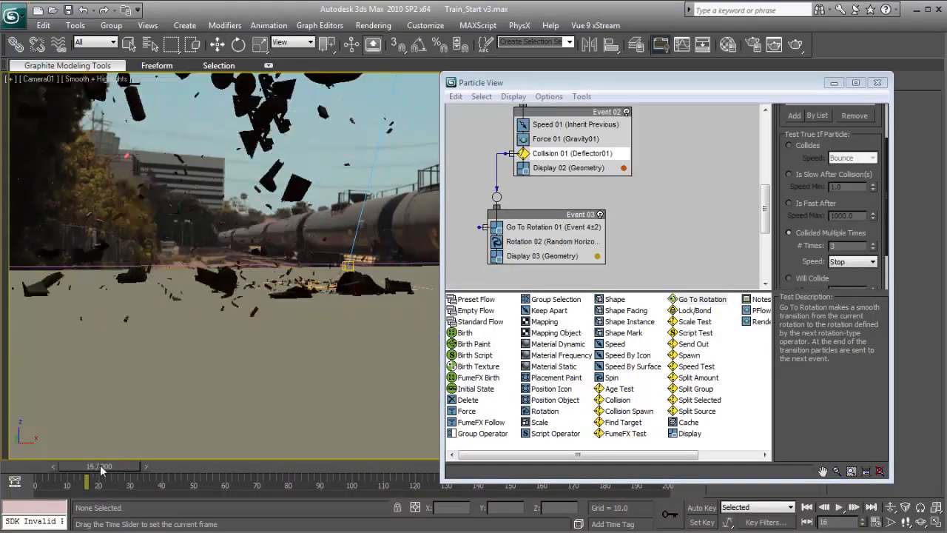
{"action": "mouse_move", "coordinate": [565, 153]}
{"action": "middle_mouse_down"}
{"action": "mouse_move", "coordinate": [562, 259]}
{"action": "mouse_move", "coordinate": [572, 153]}
{"action": "middle_mouse_up"}
{"action": "left_click_drag", "start_coordinate": [161, 468], "coordinate": [229, 468]}
{"action": "key", "text": "/"}
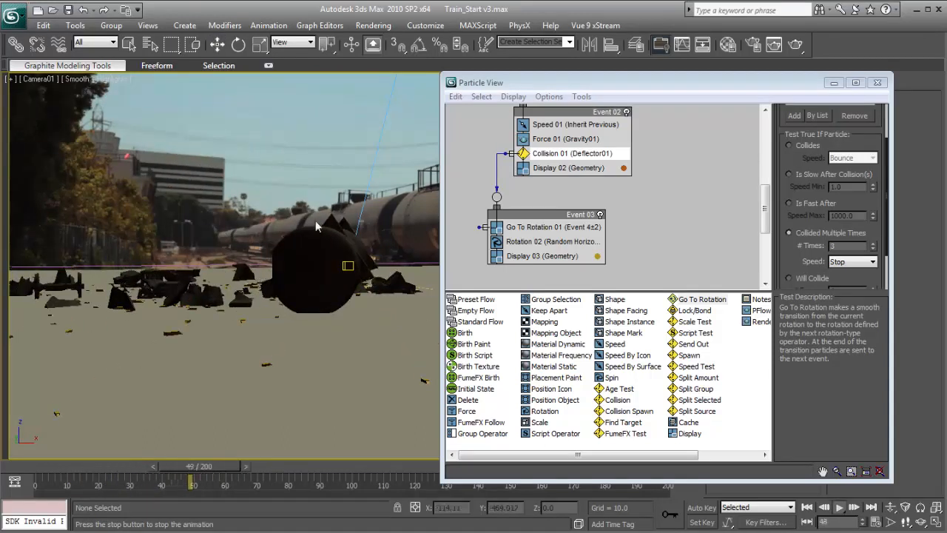
{"action": "key", "text": "/"}
Step: Set the Birth 01 amount in Event 01 to 621 particles
{"action": "scroll", "coordinate": [576, 236], "scroll_direction": "up", "scroll_amount": 10}
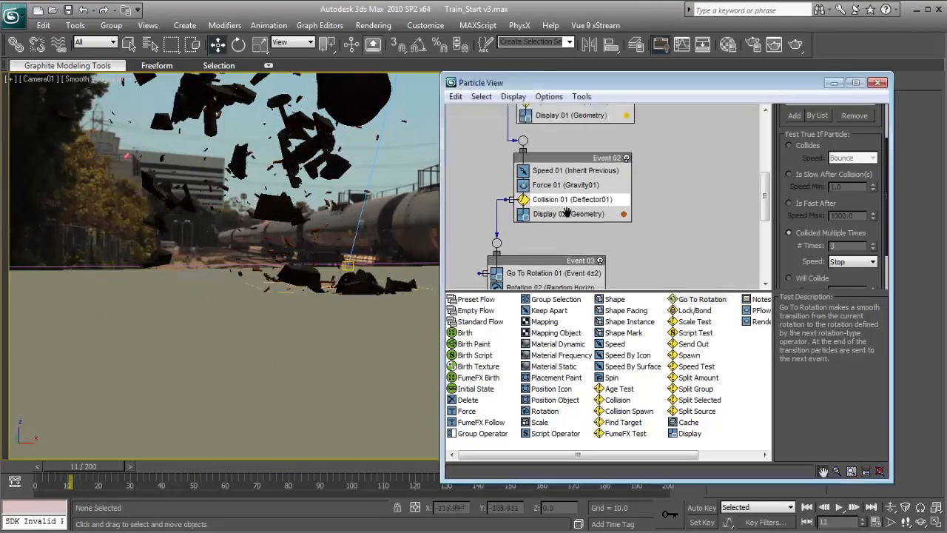
{"action": "scroll", "coordinate": [576, 245], "scroll_direction": "down", "scroll_amount": 3}
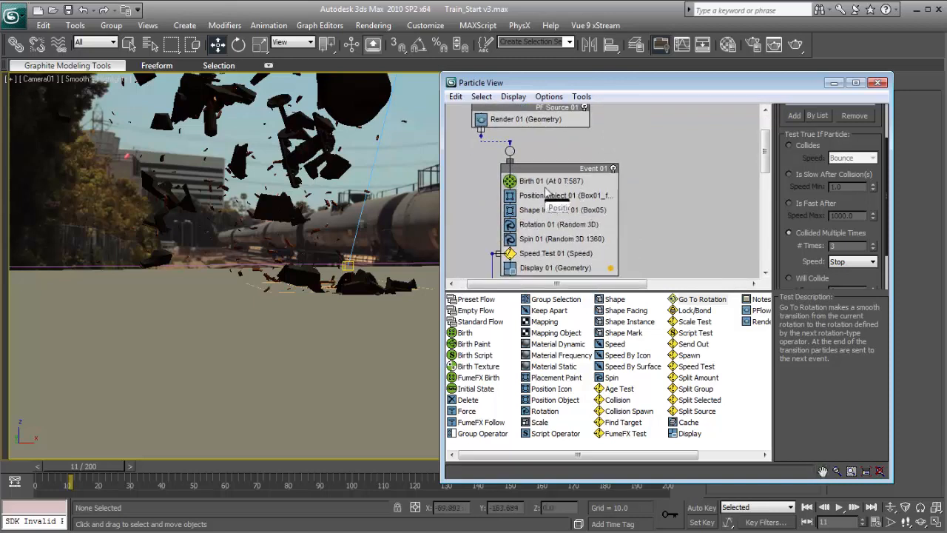
{"action": "left_click", "coordinate": [551, 181]}
{"action": "left_click_drag", "start_coordinate": [871, 161], "coordinate": [870, 133]}
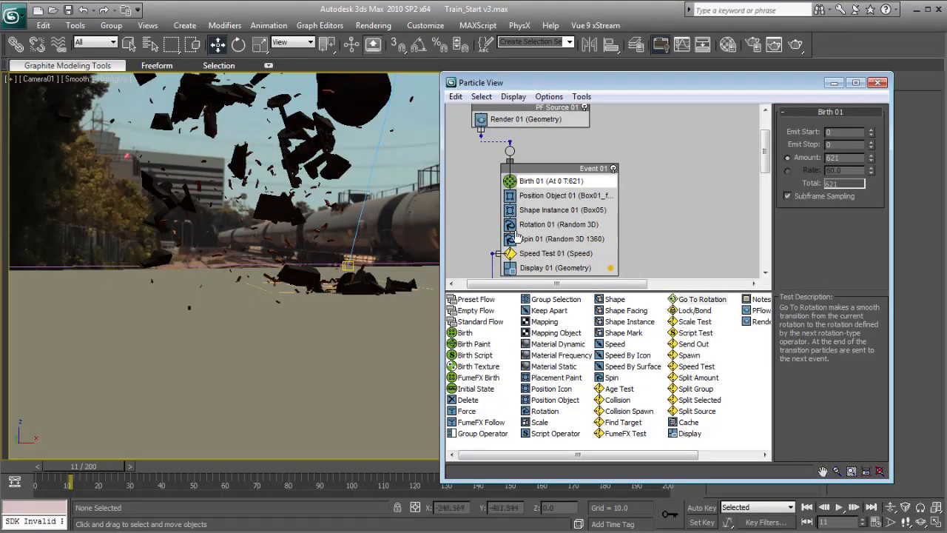
Step: Pick the airborne fragment Box01_frag_32 as the Shape Instance 01 particle geometry object and replay the animation
{"action": "left_click", "coordinate": [553, 210]}
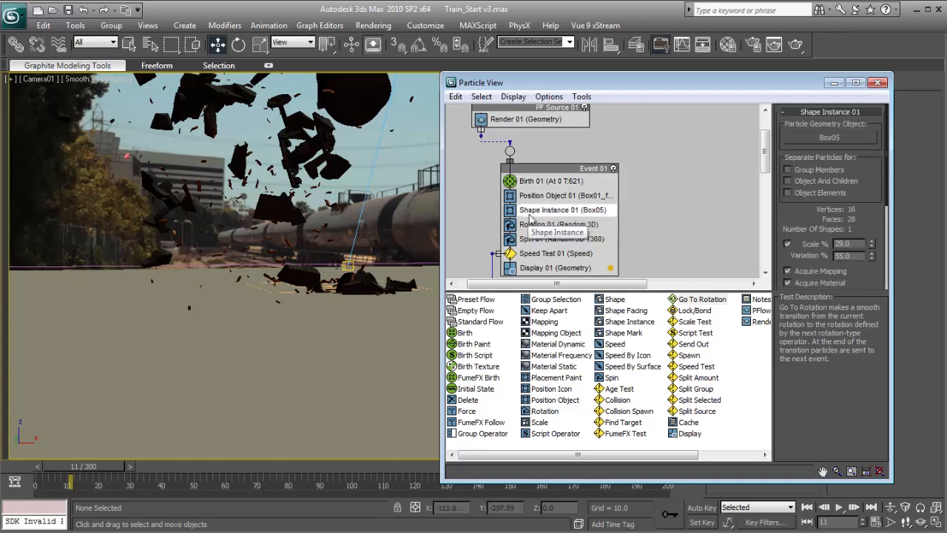
{"action": "left_click", "coordinate": [830, 138]}
{"action": "left_click", "coordinate": [235, 152]}
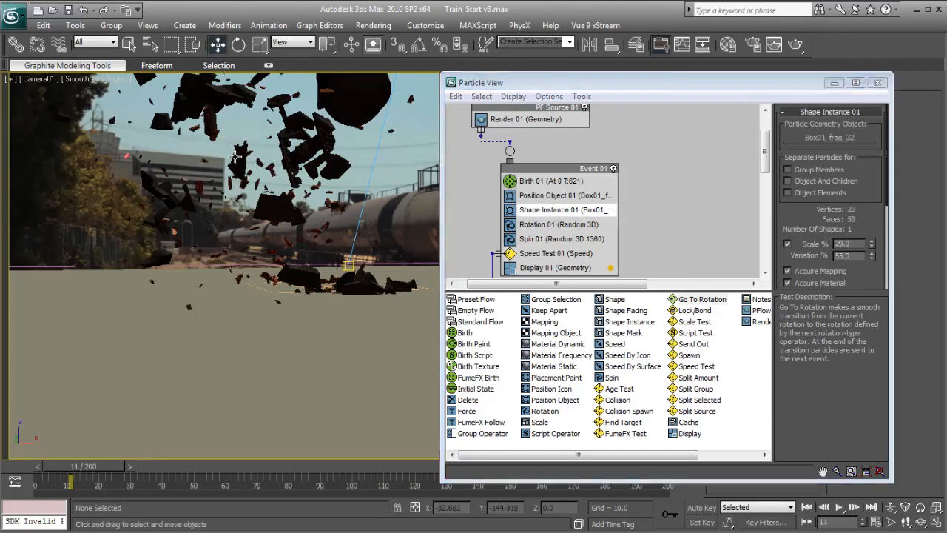
{"action": "mouse_move", "coordinate": [99, 466]}
{"action": "left_mouse_down"}
{"action": "mouse_move", "coordinate": [155, 464]}
{"action": "mouse_move", "coordinate": [94, 468]}
{"action": "left_mouse_up"}
{"action": "key", "text": "slash"}
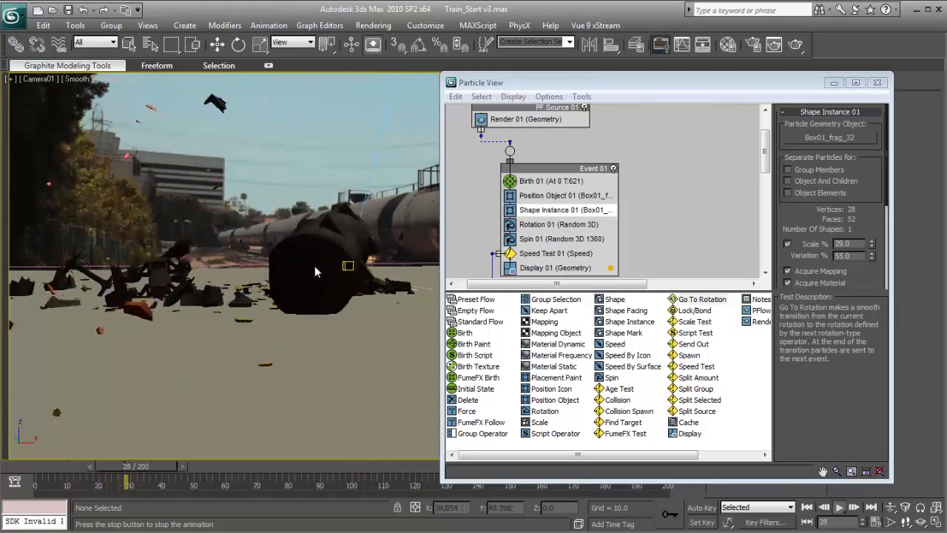
{"action": "key", "text": "slash"}
{"action": "left_click_drag", "start_coordinate": [222, 465], "coordinate": [41, 460]}
{"action": "key", "text": "slash"}
{"action": "key", "text": "slash"}
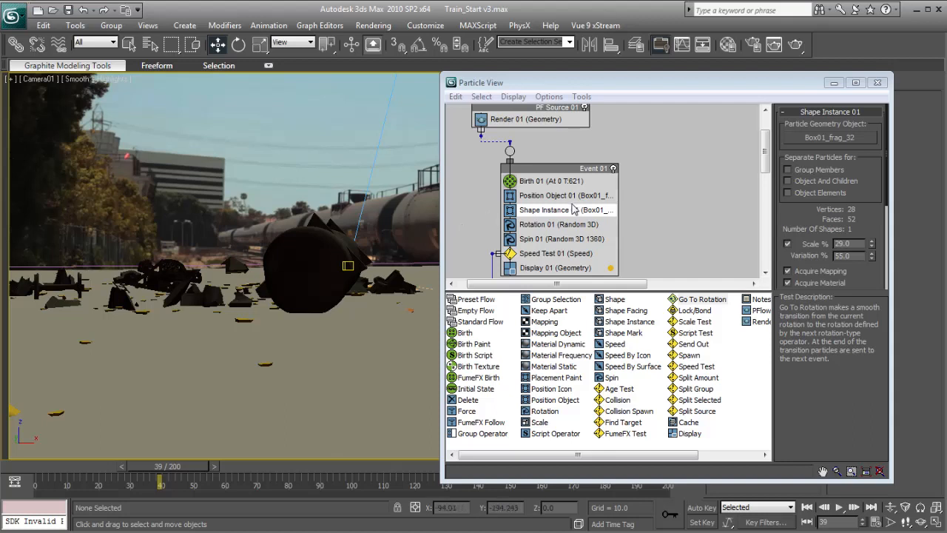
Step: Set the Shape Instance 01 scale to 23% and the Rotation 02 divergence to 49, replaying the animation
{"action": "left_click_drag", "start_coordinate": [872, 249], "coordinate": [871, 246]}
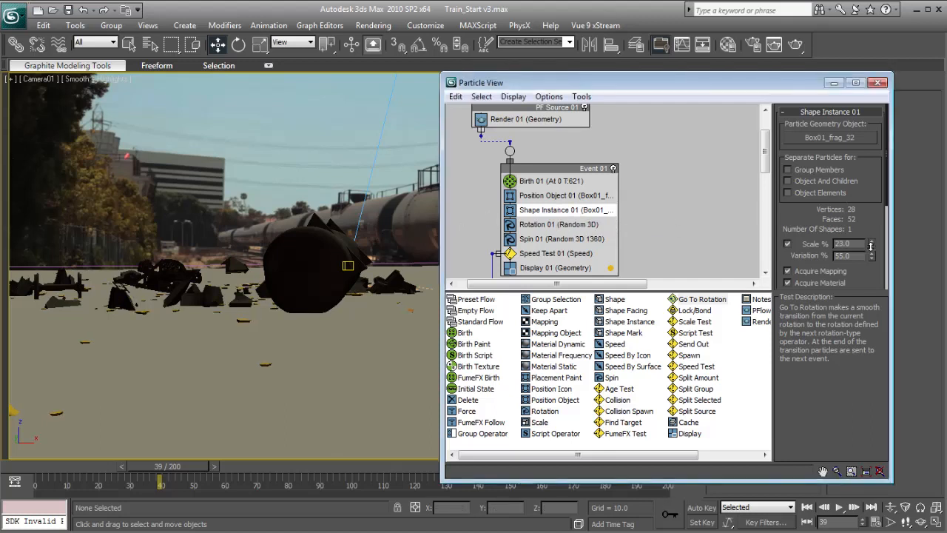
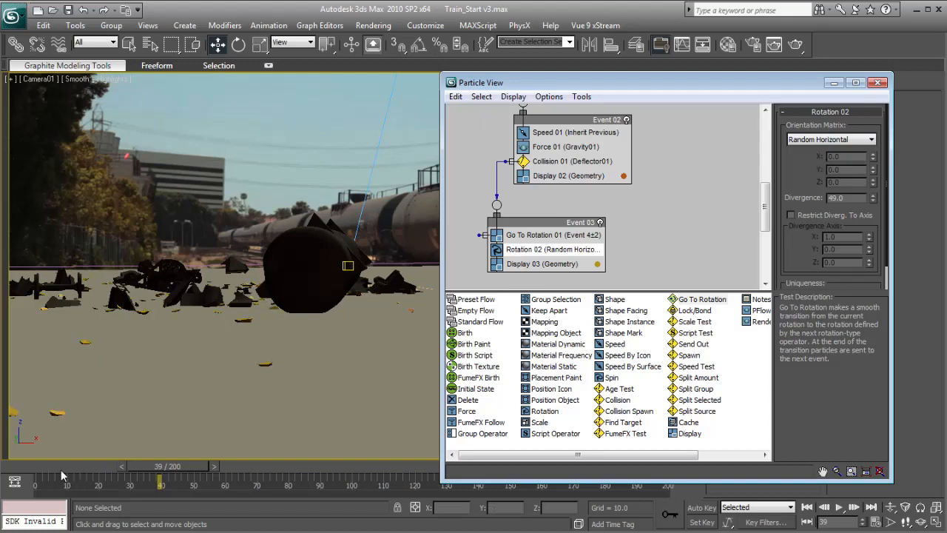
{"action": "left_click", "coordinate": [36, 466]}
{"action": "key", "text": "/"}
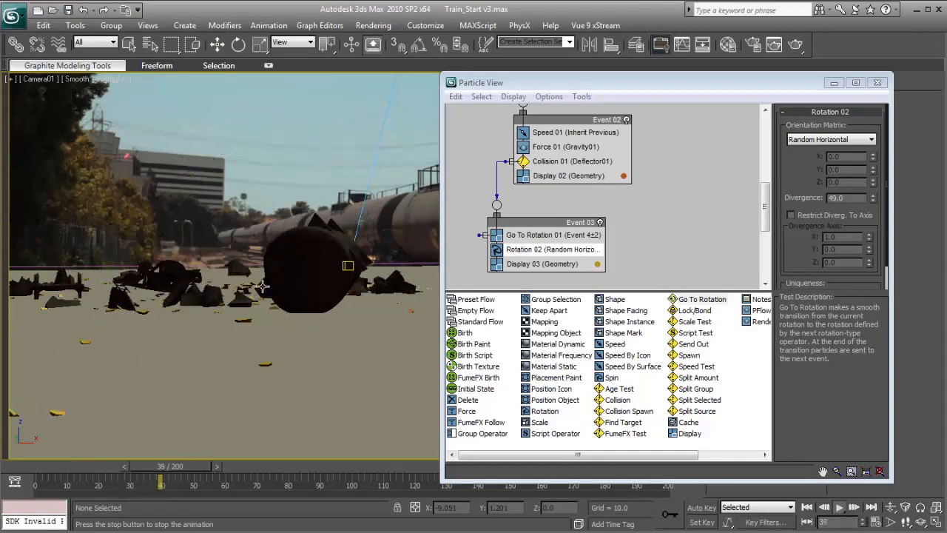
{"action": "left_click_drag", "start_coordinate": [172, 466], "coordinate": [85, 464]}
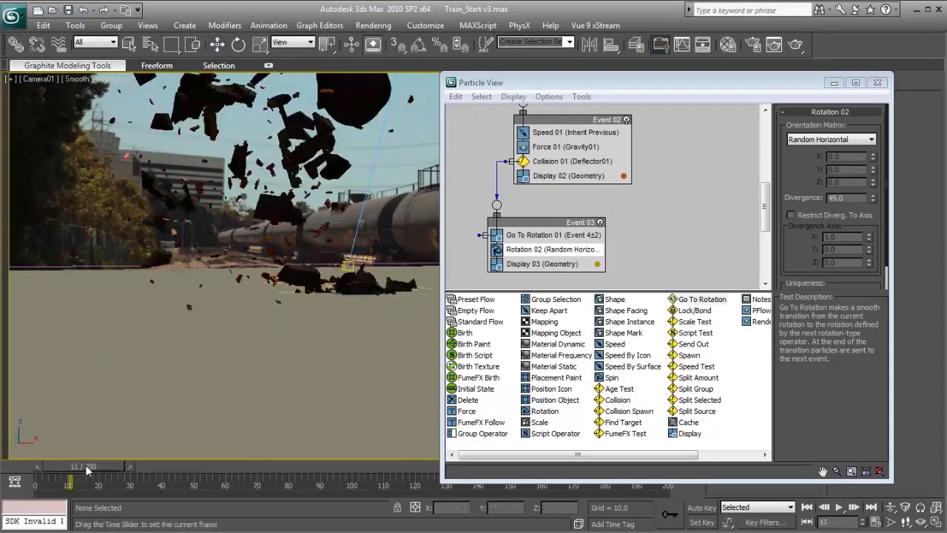
{"action": "left_click", "coordinate": [327, 203]}
{"action": "key", "text": "m"}
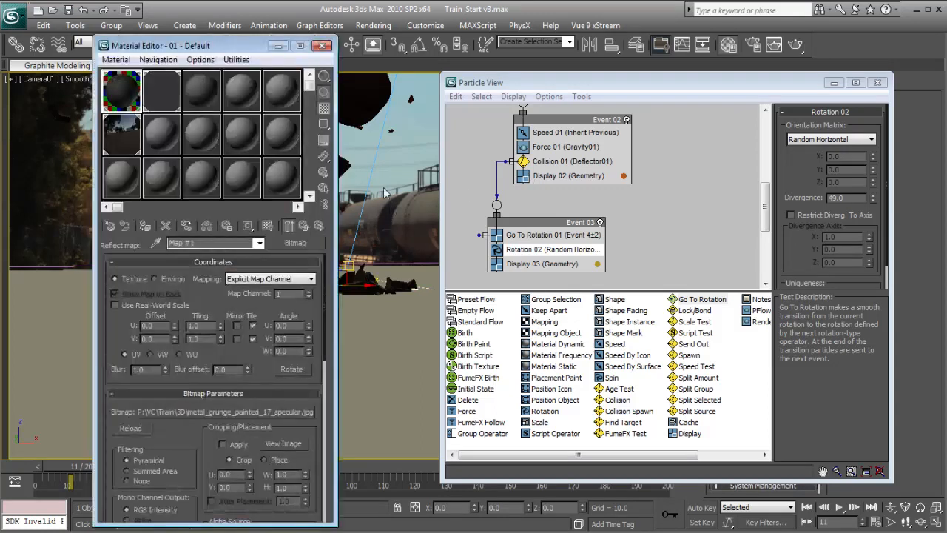
{"action": "left_click_drag", "start_coordinate": [170, 39], "coordinate": [481, 110]}
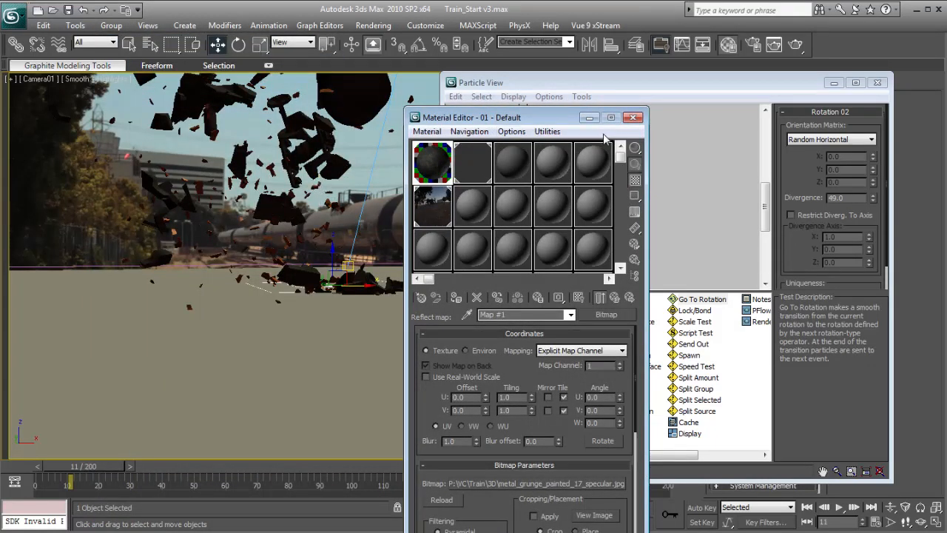
{"action": "left_click", "coordinate": [633, 117]}
Step: Add a Material Static operator to Event 02 and assign it an instance of the 01 - Default material
{"action": "left_click_drag", "start_coordinate": [84, 466], "coordinate": [143, 455]}
{"action": "key", "text": "w"}
{"action": "middle_click_drag", "start_coordinate": [579, 193], "coordinate": [577, 205]}
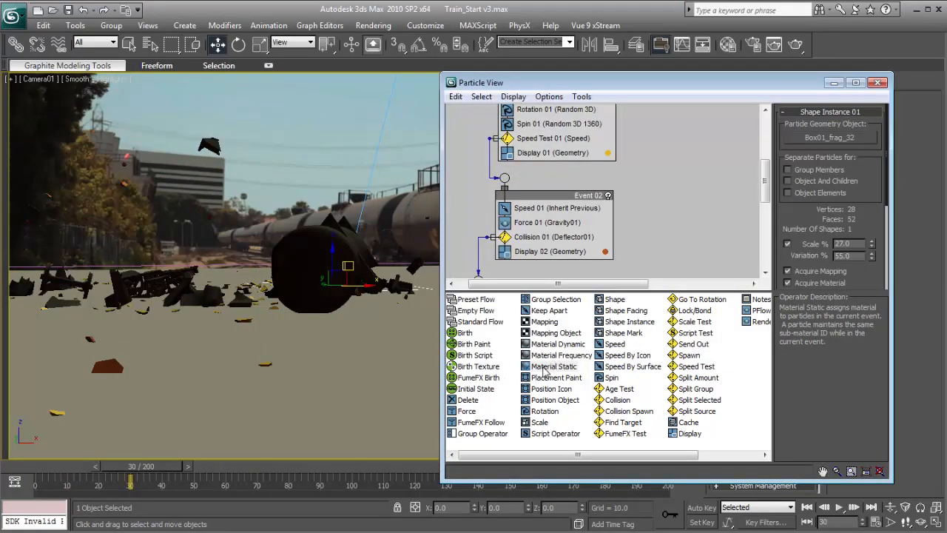
{"action": "left_click_drag", "start_coordinate": [546, 348], "coordinate": [542, 238]}
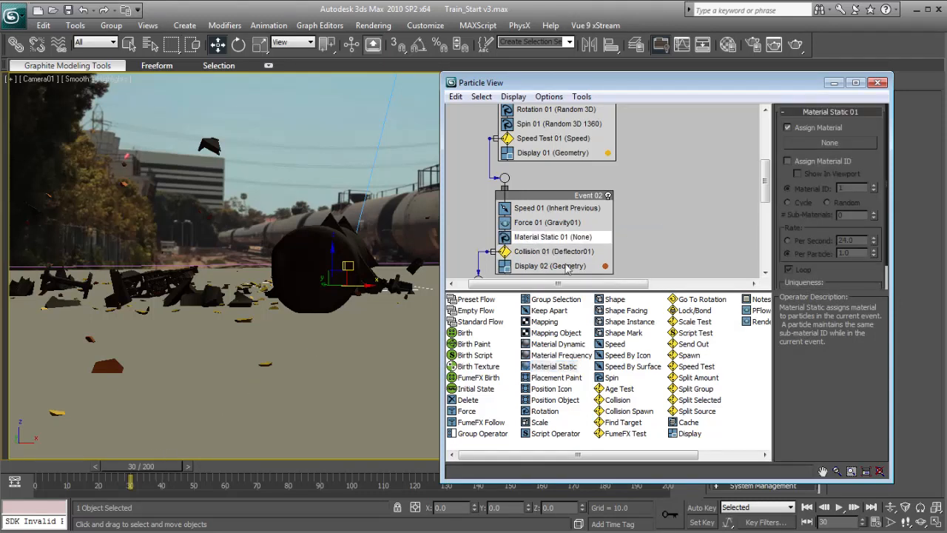
{"action": "key", "text": "m"}
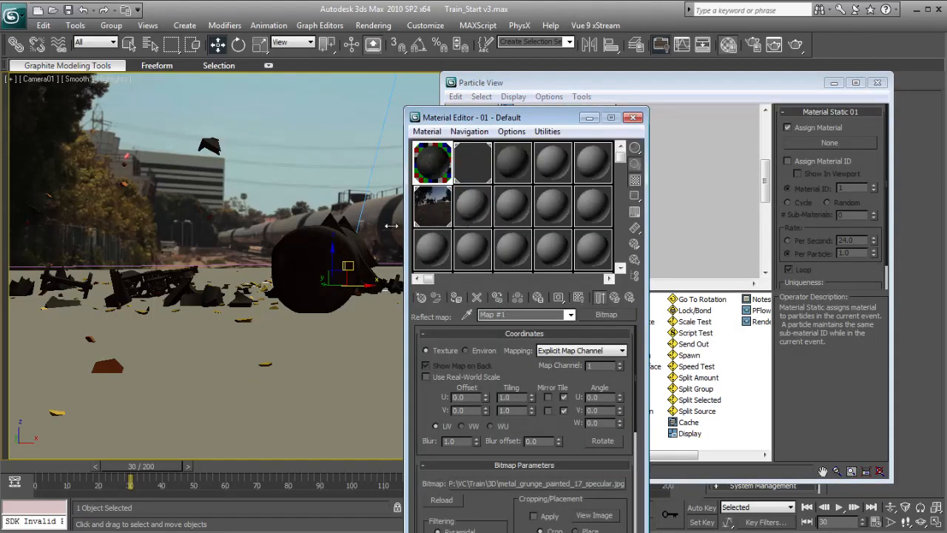
{"action": "left_click_drag", "start_coordinate": [434, 161], "coordinate": [829, 143]}
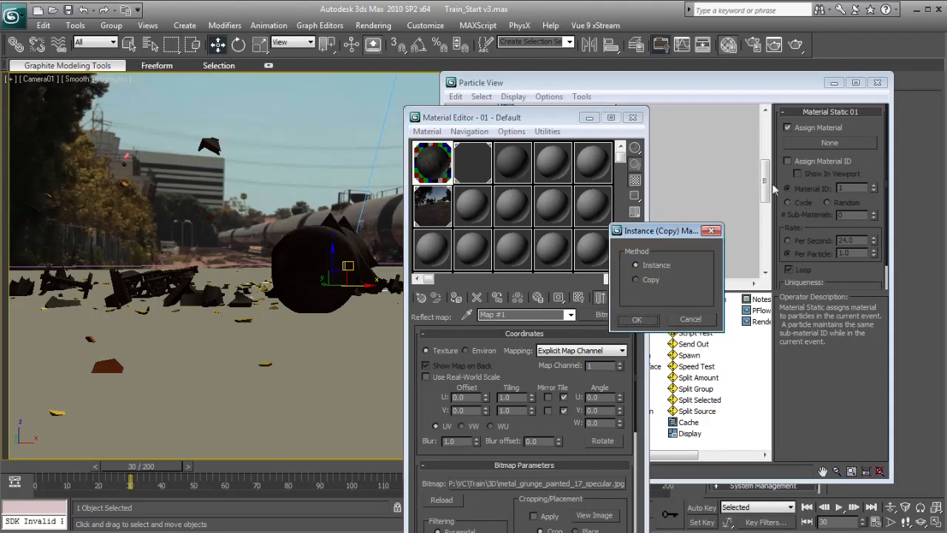
{"action": "left_click", "coordinate": [635, 320]}
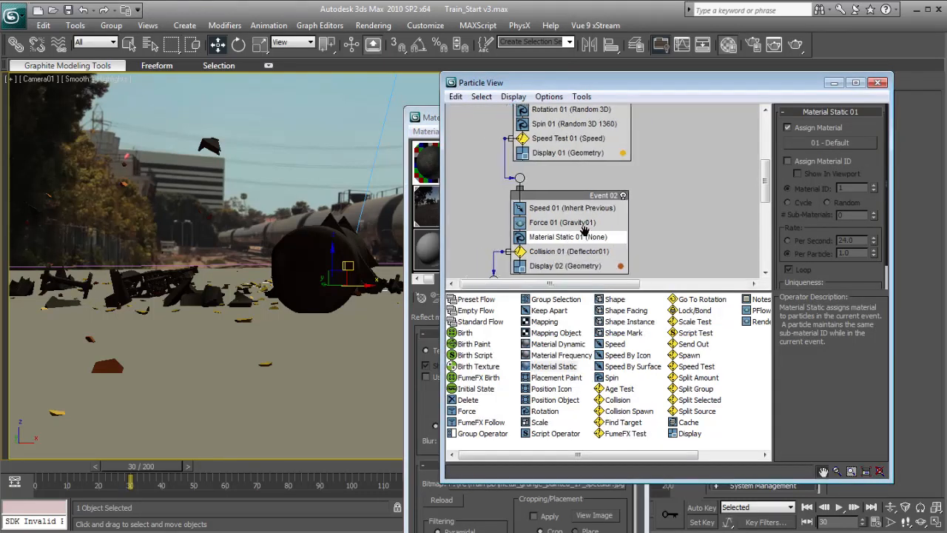
Step: Clone Material Static 01 into Event 03 as an instance
{"action": "scroll", "coordinate": [580, 234], "scroll_direction": "down", "scroll_amount": 3}
{"action": "left_click_drag", "start_coordinate": [546, 144], "coordinate": [532, 218]}
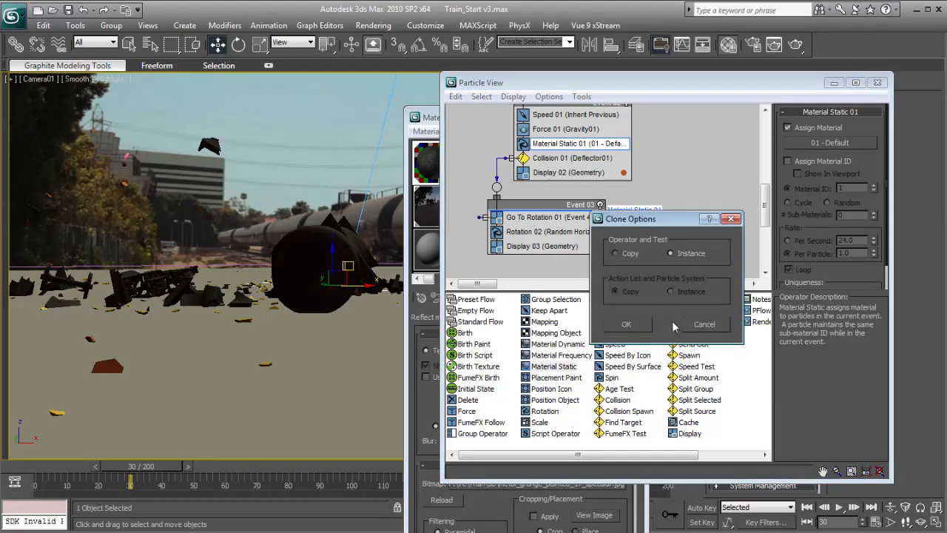
{"action": "left_click", "coordinate": [627, 323]}
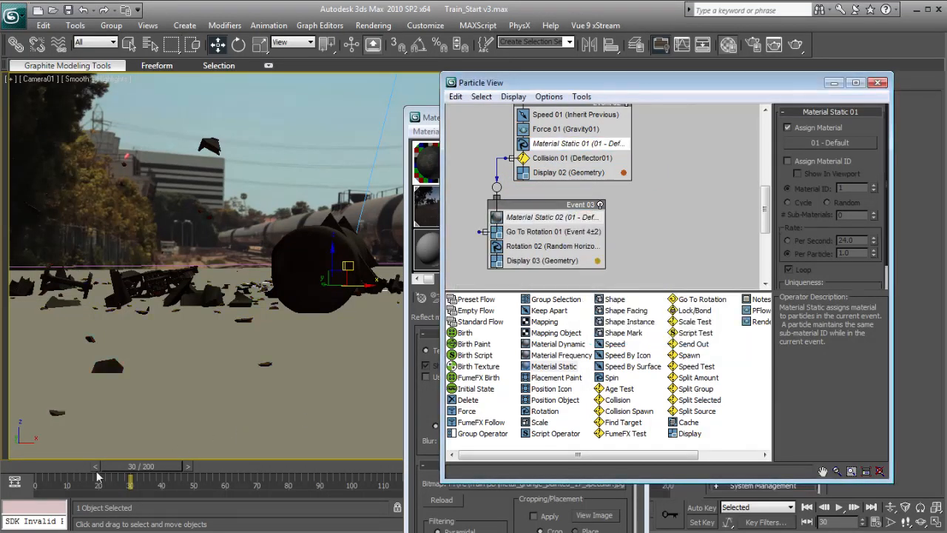
Step: Render frame 7 from Camera01 to check the debris material, clearing the editor windows away first and closing the render at the end
{"action": "left_click_drag", "start_coordinate": [137, 467], "coordinate": [68, 448]}
{"action": "key", "text": "w"}
{"action": "left_click", "coordinate": [877, 83]}
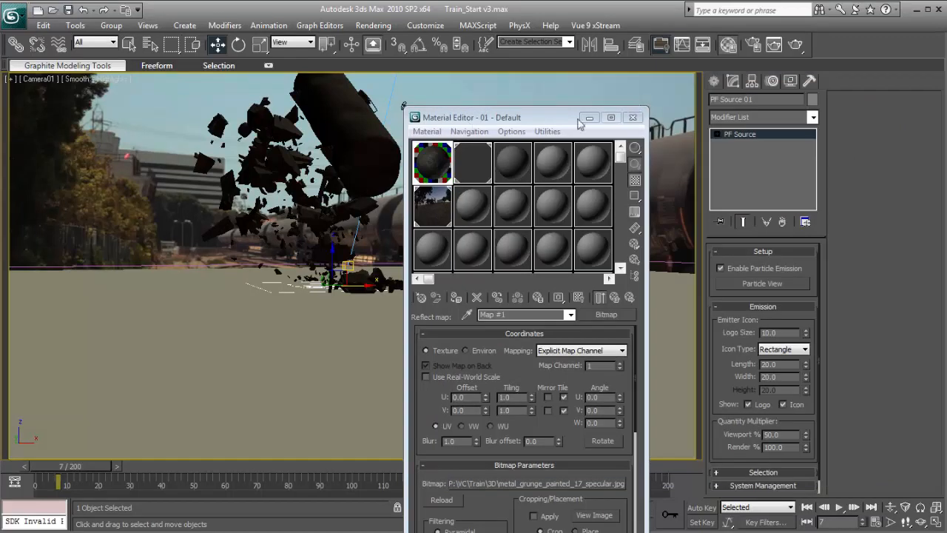
{"action": "left_click", "coordinate": [632, 112]}
{"action": "left_click", "coordinate": [519, 116]}
{"action": "key", "text": "shift+q"}
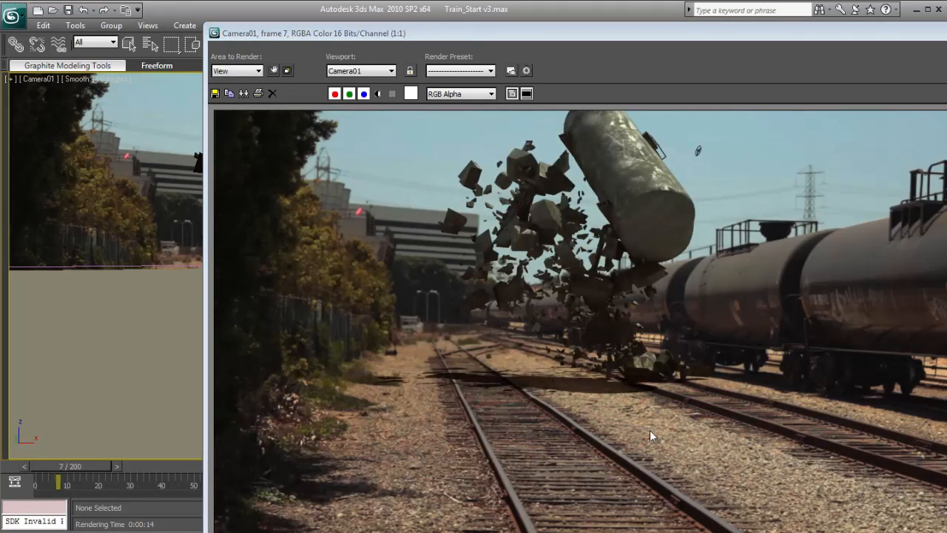
{"action": "key", "text": "alt+F4"}
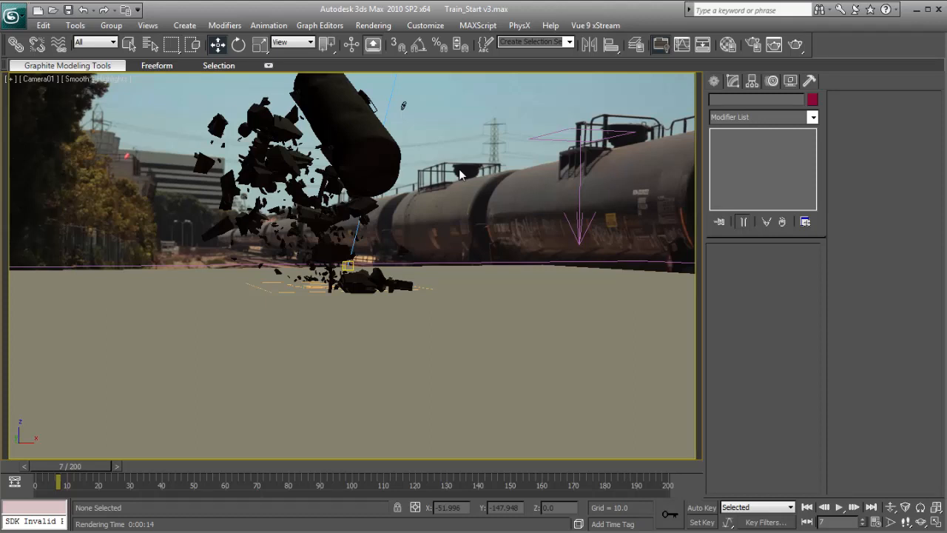
Step: Set the Event 02 Speed 01 operator's speed to 117.149 and its divergence to 66.5
{"action": "key", "text": "6"}
{"action": "scroll", "coordinate": [564, 177], "scroll_direction": "down", "scroll_amount": 3}
{"action": "left_click", "coordinate": [564, 176]}
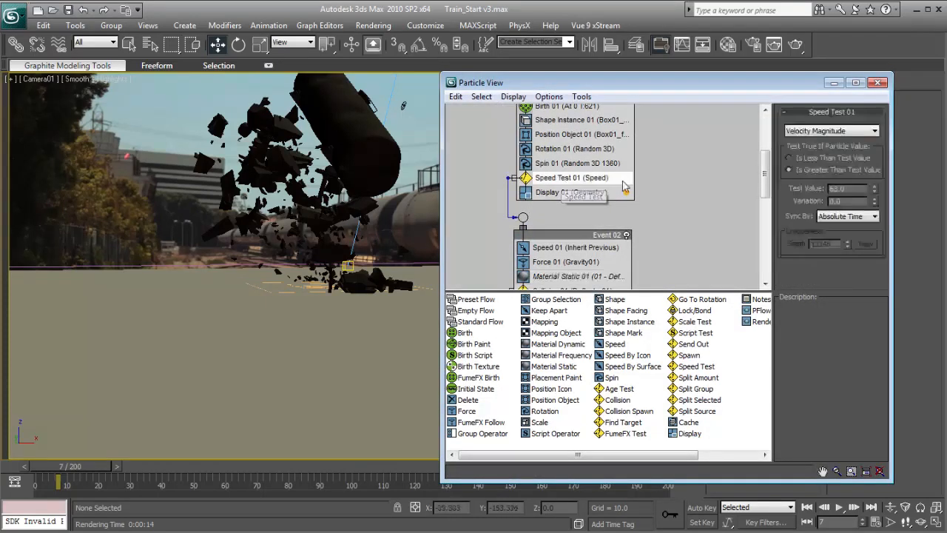
{"action": "scroll", "coordinate": [566, 222], "scroll_direction": "down", "scroll_amount": 2}
{"action": "left_click", "coordinate": [570, 214]}
{"action": "left_click_drag", "start_coordinate": [876, 131], "coordinate": [871, 105]}
{"action": "left_click_drag", "start_coordinate": [874, 196], "coordinate": [871, 154]}
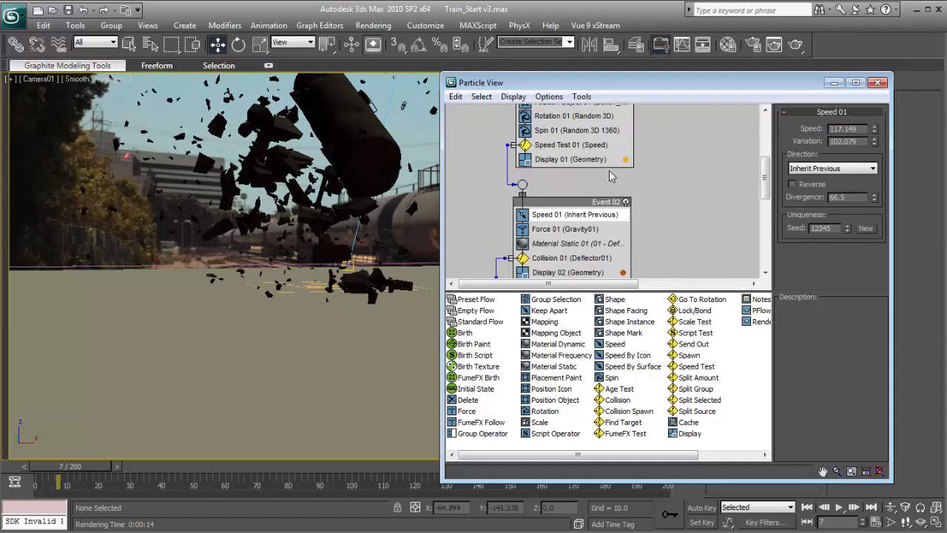
Step: Check the debris at frame 15 and set the Birth 01 amount in Event 01 to 690 particles
{"action": "left_click_drag", "start_coordinate": [78, 466], "coordinate": [105, 461]}
{"action": "middle_click_drag", "start_coordinate": [602, 160], "coordinate": [602, 222]}
{"action": "middle_click_drag", "start_coordinate": [568, 133], "coordinate": [545, 187]}
{"action": "left_click", "coordinate": [546, 190]}
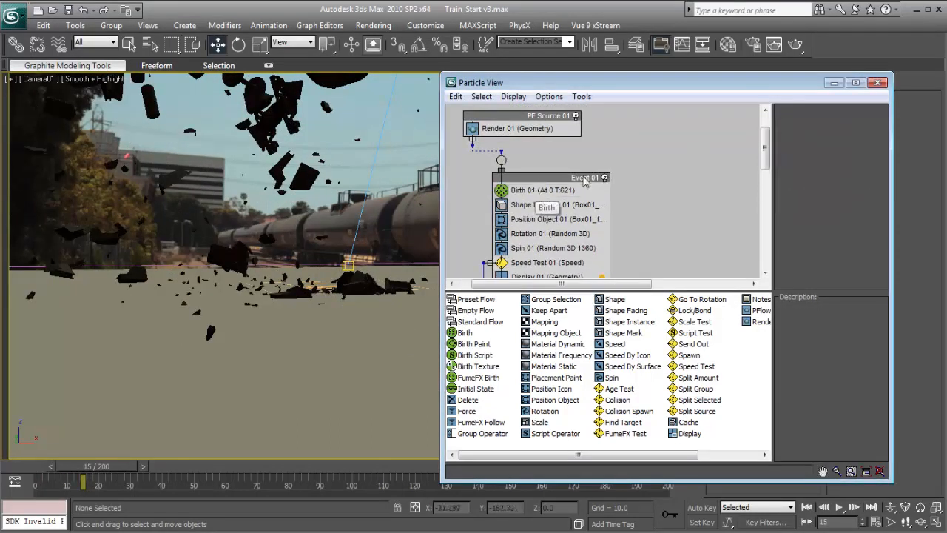
{"action": "left_click_drag", "start_coordinate": [874, 157], "coordinate": [874, 146]}
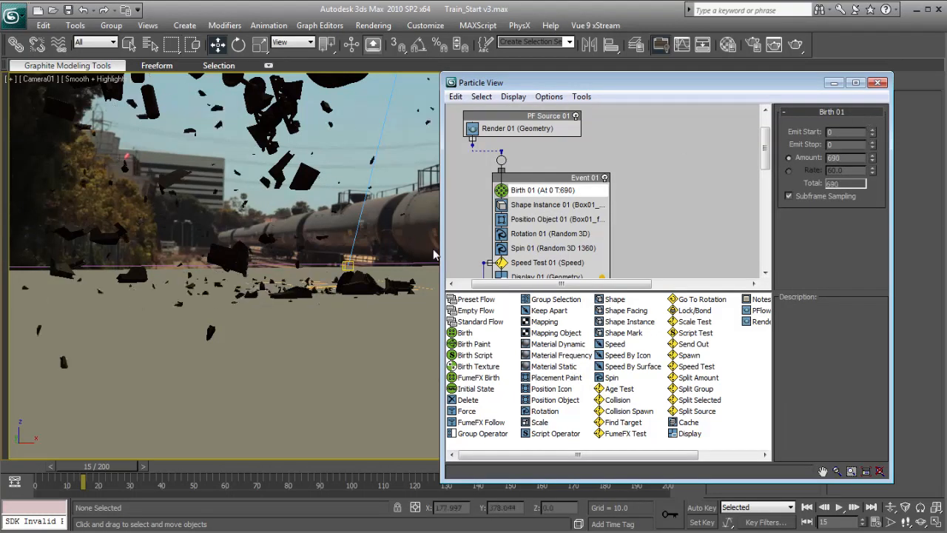
Step: Set the Shape Instance 01 scale in Event 01 to 21%
{"action": "left_click_drag", "start_coordinate": [112, 467], "coordinate": [86, 468]}
{"action": "middle_click_drag", "start_coordinate": [570, 261], "coordinate": [579, 122]}
{"action": "left_click", "coordinate": [547, 222]}
{"action": "middle_click_drag", "start_coordinate": [548, 222], "coordinate": [536, 273]}
{"action": "left_click", "coordinate": [552, 118]}
{"action": "left_click_drag", "start_coordinate": [873, 244], "coordinate": [873, 250]}
Step: Replay the animation from frame 0 with more of the camera view uncovered, and inspect the debris at frame 6
{"action": "left_click", "coordinate": [91, 465]}
{"action": "left_click_drag", "start_coordinate": [91, 465], "coordinate": [52, 465]}
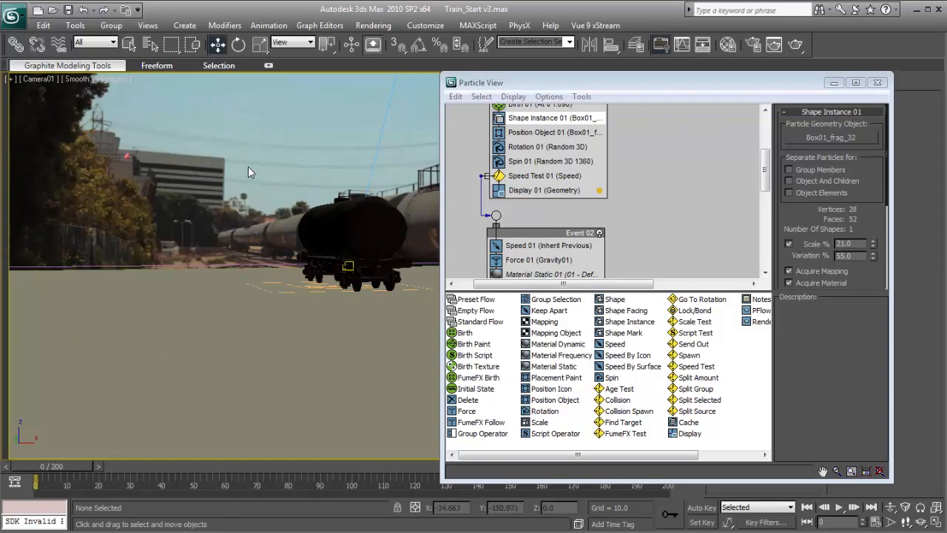
{"action": "left_click_drag", "start_coordinate": [494, 84], "coordinate": [618, 78]}
{"action": "key", "text": "/"}
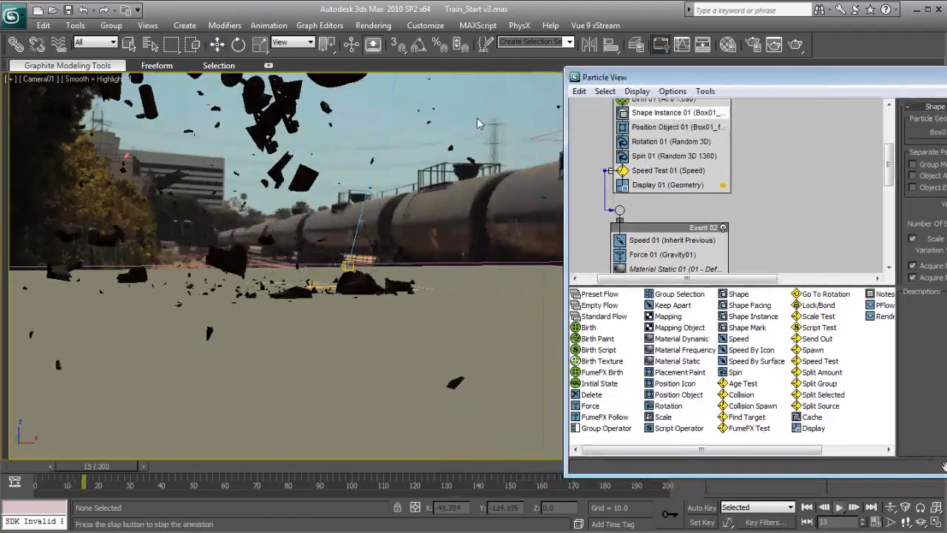
{"action": "left_click", "coordinate": [74, 466]}
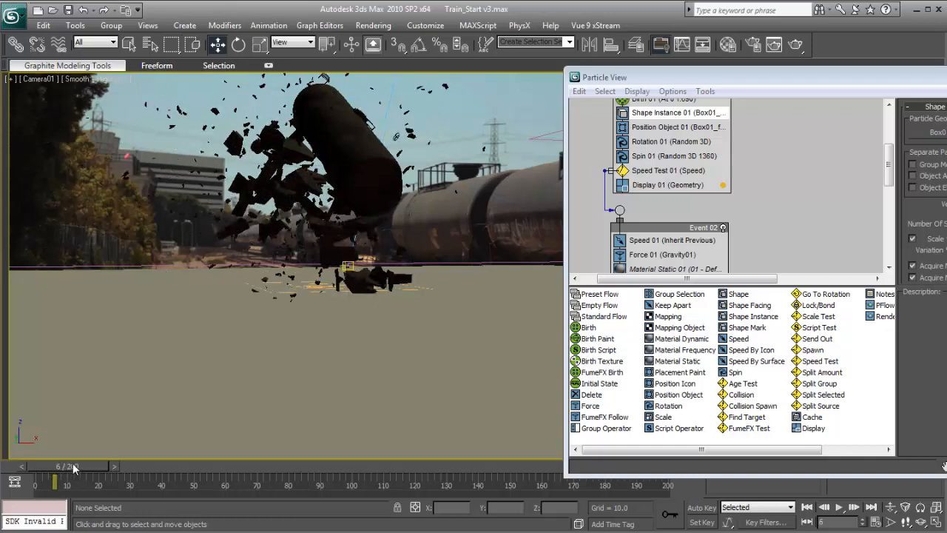
Step: Set the Event 02 Speed 01 speed to 96.062 and replay the animation from frame 0
{"action": "middle_click_drag", "start_coordinate": [720, 202], "coordinate": [721, 143]}
{"action": "left_click", "coordinate": [657, 181]}
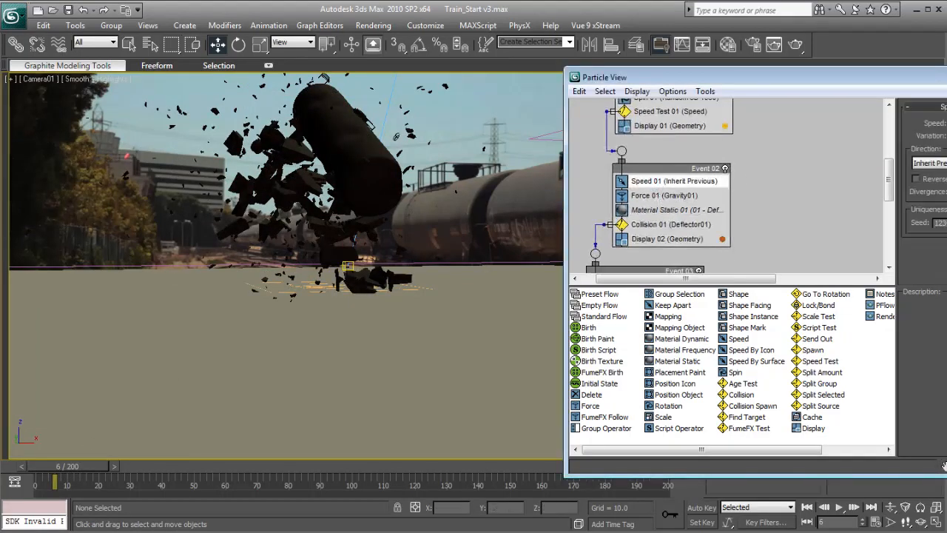
{"action": "left_click_drag", "start_coordinate": [76, 467], "coordinate": [60, 468]}
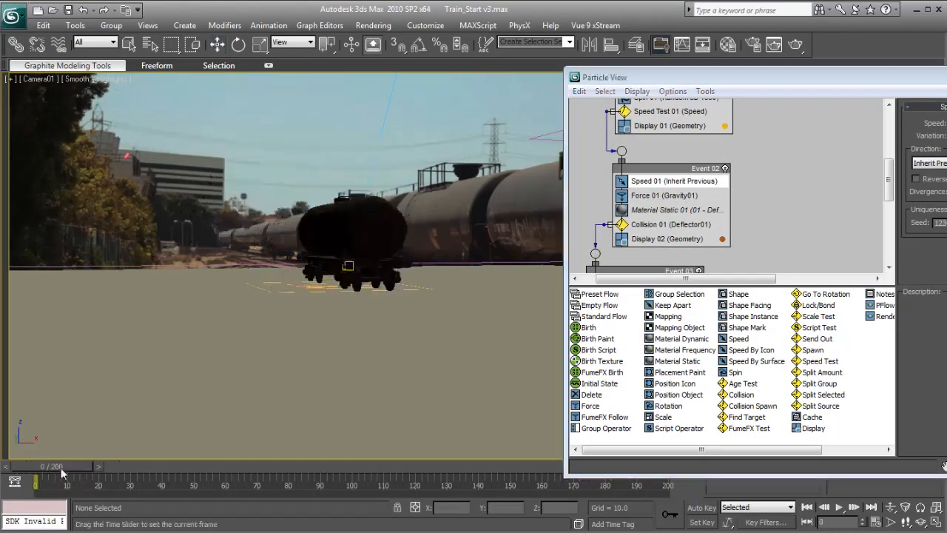
{"action": "key", "text": "/"}
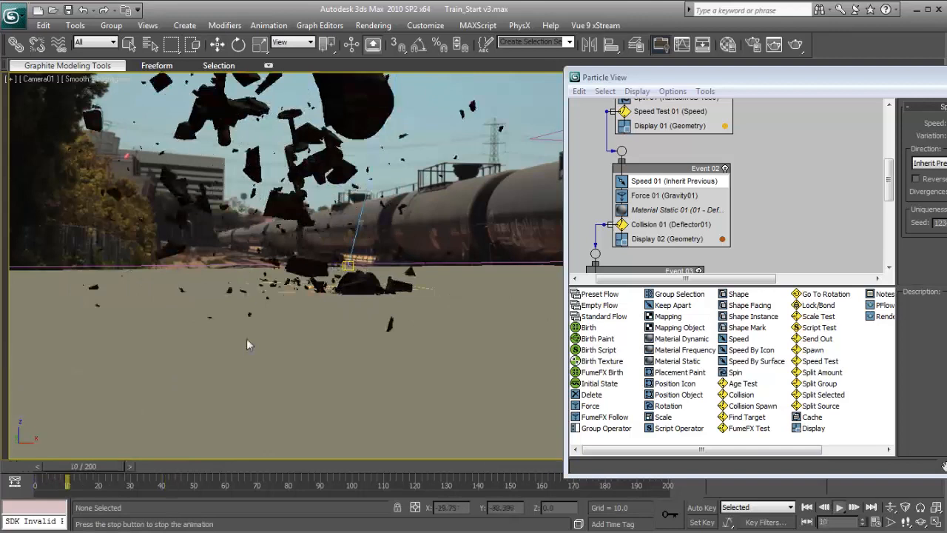
{"action": "key", "text": "/"}
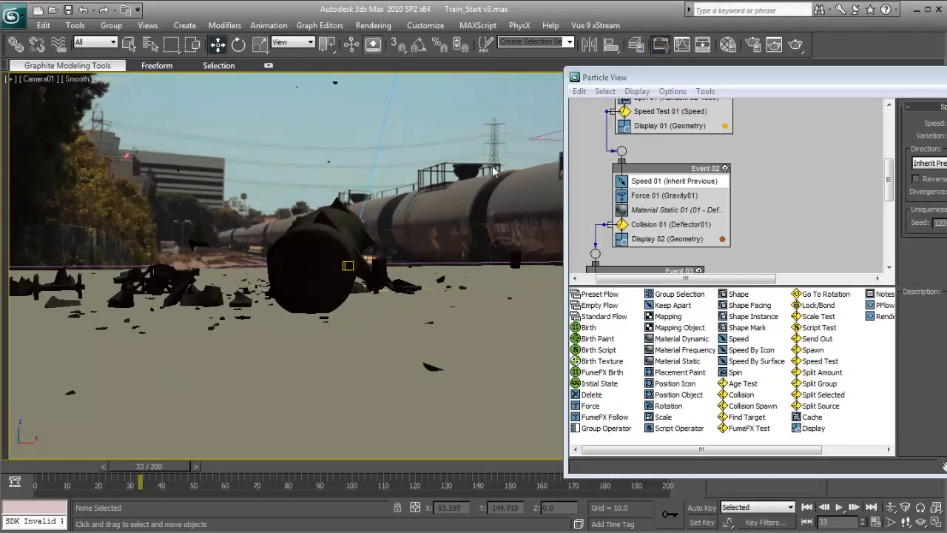
Step: Close Particle View and enable V-Ray camera motion blur in Render Setup with a duration of 0.3 frames
{"action": "left_click_drag", "start_coordinate": [869, 81], "coordinate": [682, 94]}
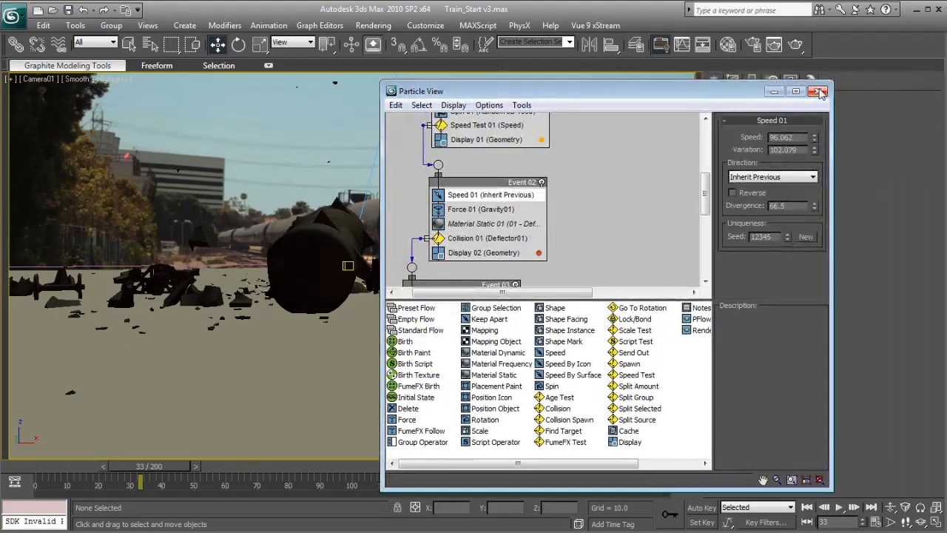
{"action": "left_click", "coordinate": [819, 92]}
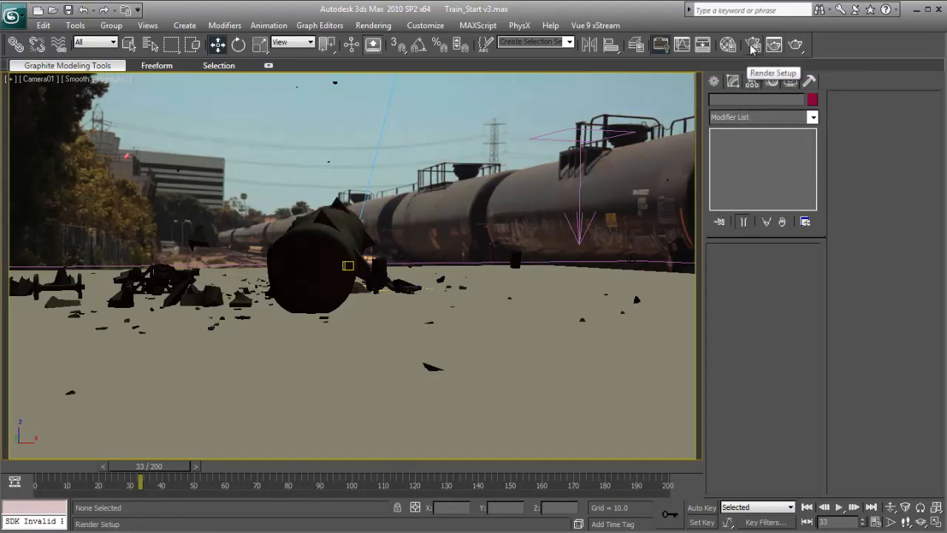
{"action": "key", "text": "F10"}
{"action": "left_click_drag", "start_coordinate": [195, 249], "coordinate": [627, 46]}
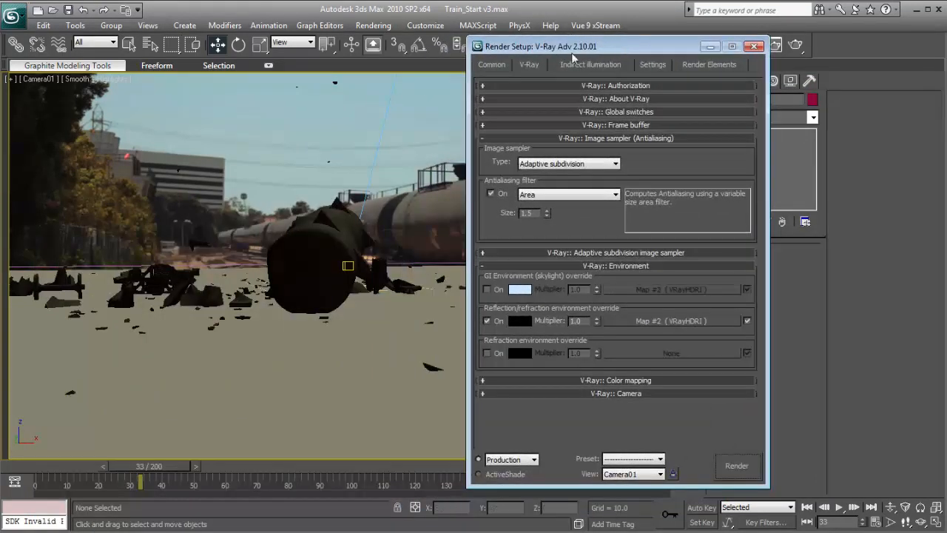
{"action": "left_click", "coordinate": [624, 393]}
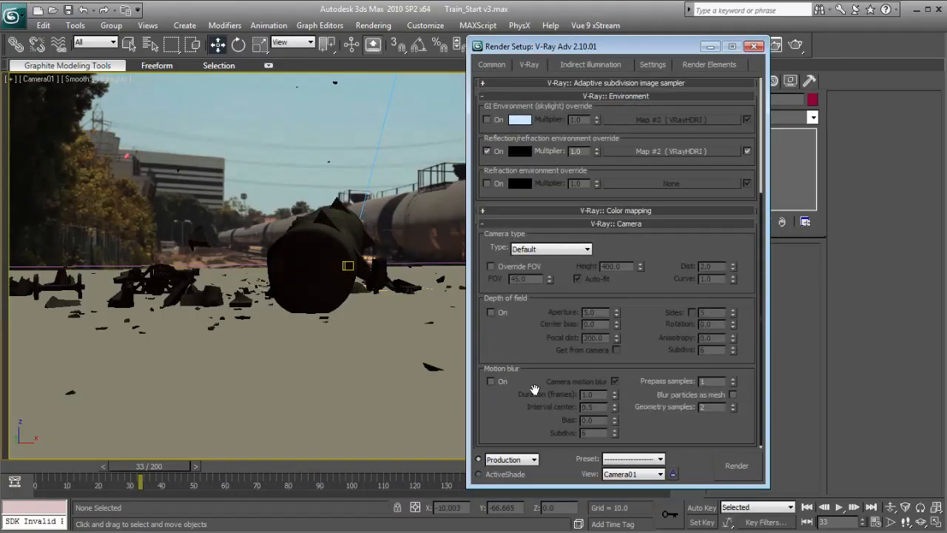
{"action": "left_click", "coordinate": [491, 378]}
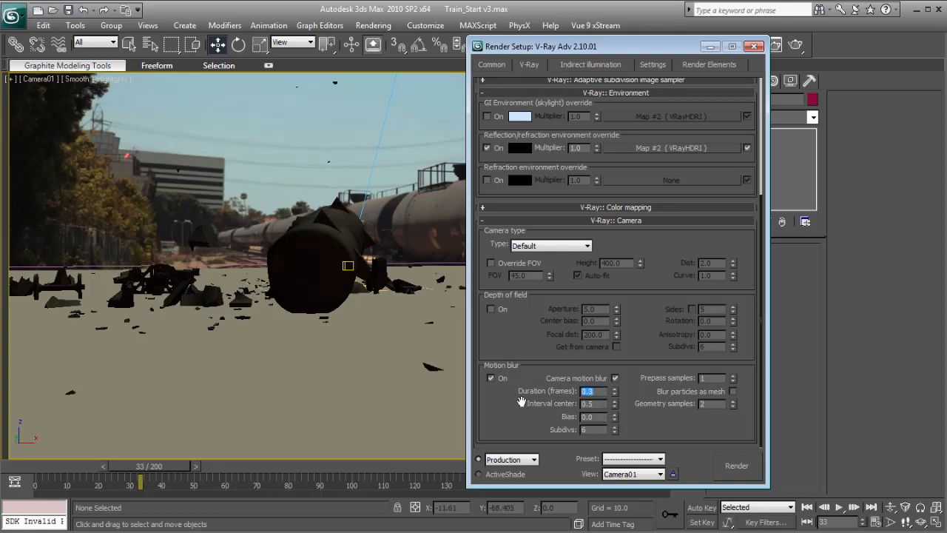
Step: Add a VRayZDepth render element and set its zdepth max to 800
{"action": "left_click", "coordinate": [707, 66]}
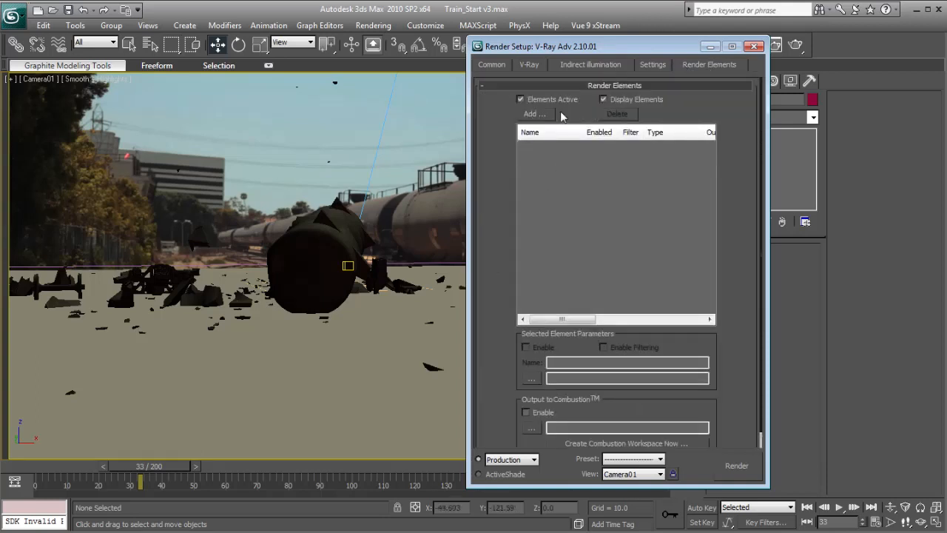
{"action": "left_click", "coordinate": [534, 114]}
{"action": "left_click_drag", "start_coordinate": [699, 169], "coordinate": [673, 317]}
{"action": "left_click", "coordinate": [553, 355]}
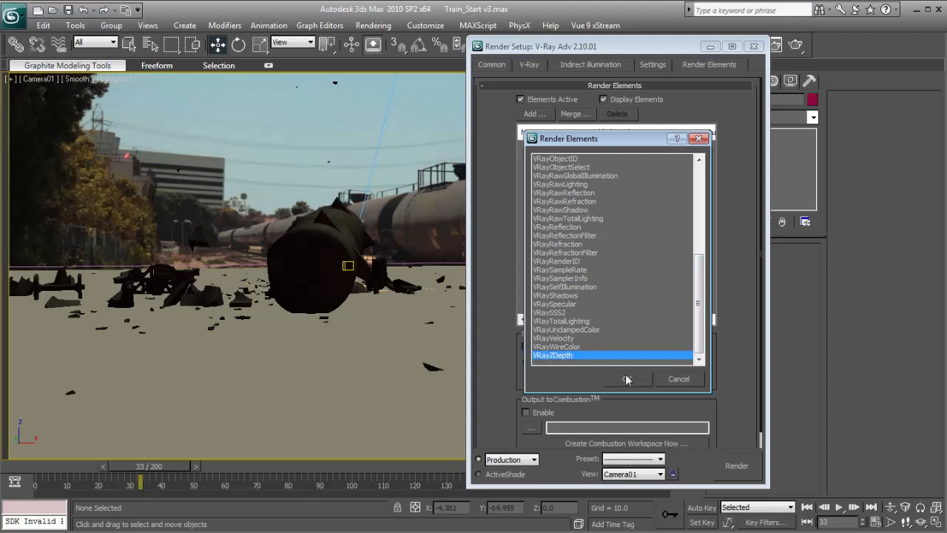
{"action": "left_click", "coordinate": [626, 378]}
{"action": "scroll", "coordinate": [730, 378], "scroll_direction": "down", "scroll_amount": 3}
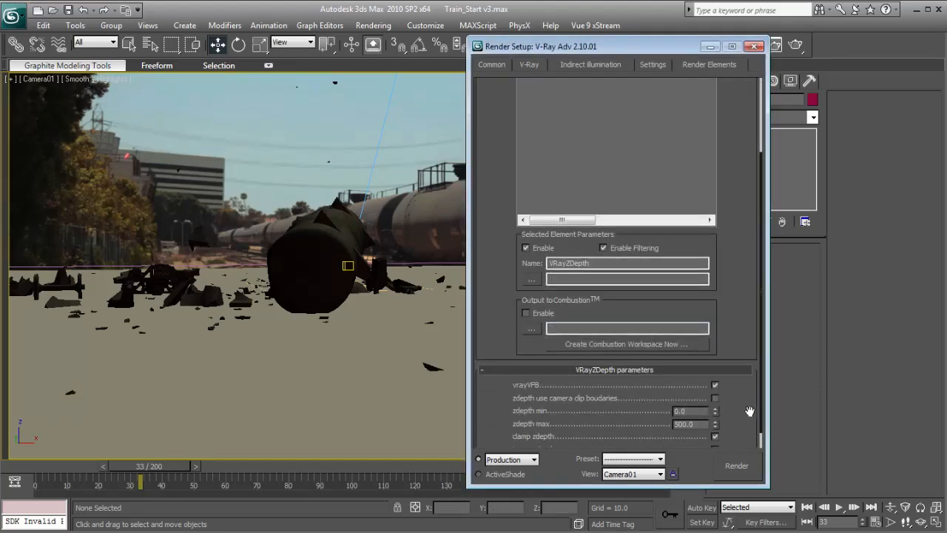
{"action": "double_click", "coordinate": [688, 404]}
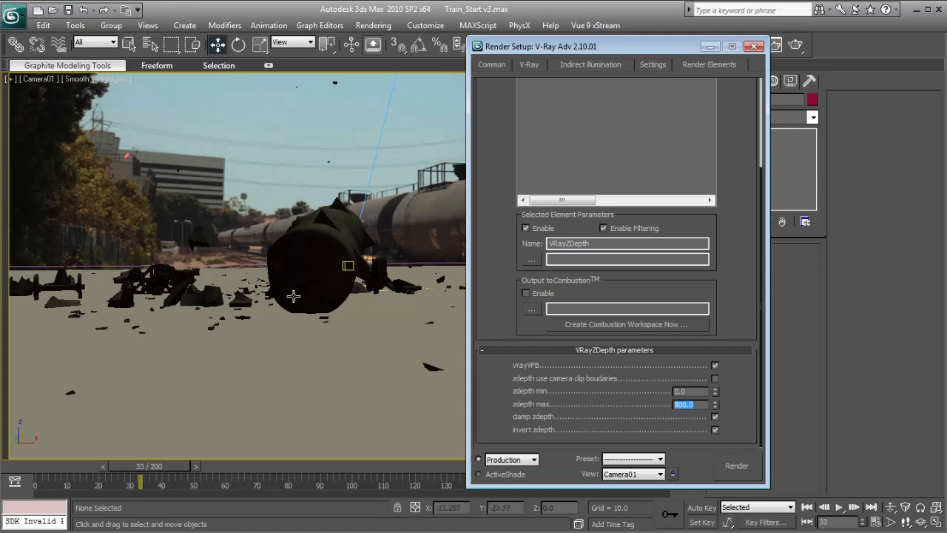
Step: Open the render output file settings and create a new folder named Train_Tutorial inside the RENDER folder
{"action": "left_click", "coordinate": [503, 65]}
{"action": "scroll", "coordinate": [495, 137], "scroll_direction": "down", "scroll_amount": 1}
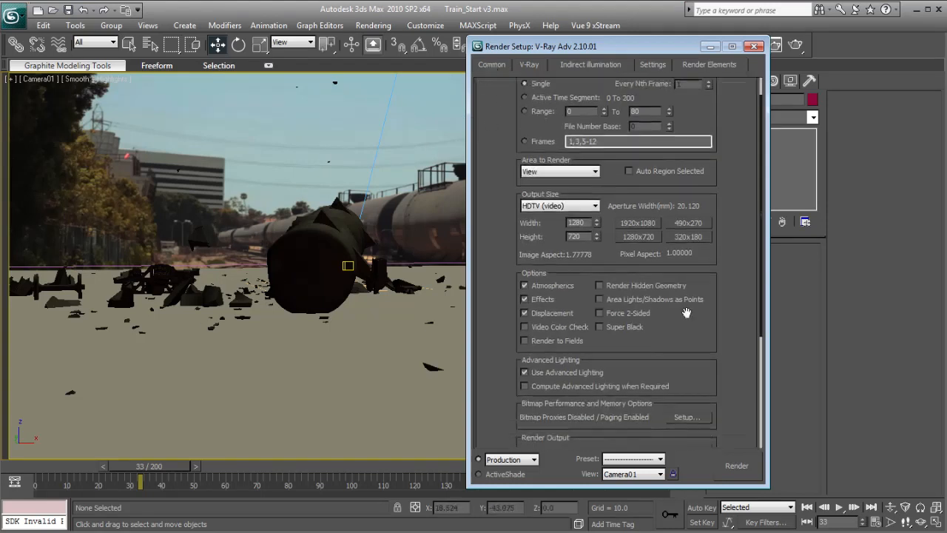
{"action": "scroll", "coordinate": [687, 313], "scroll_direction": "down", "scroll_amount": 3}
{"action": "left_click", "coordinate": [687, 332]}
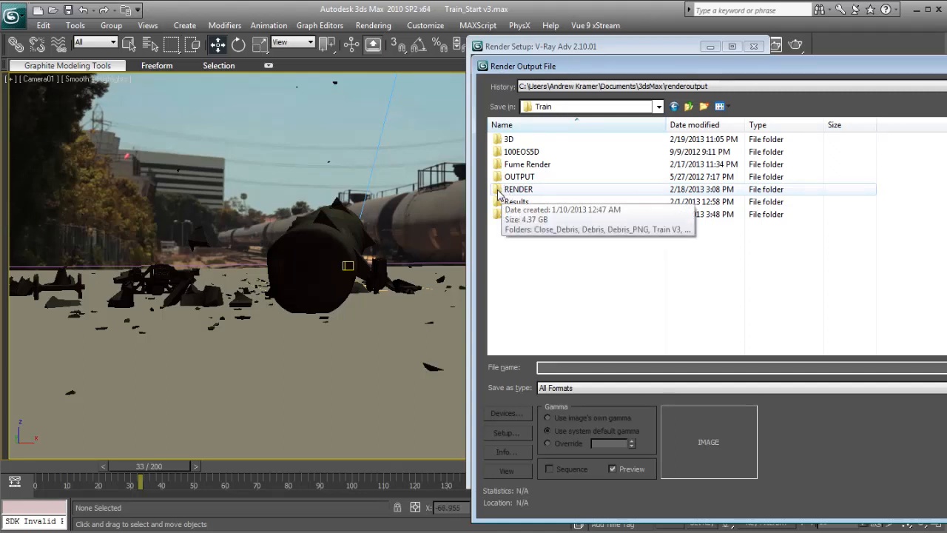
{"action": "double_click", "coordinate": [502, 190]}
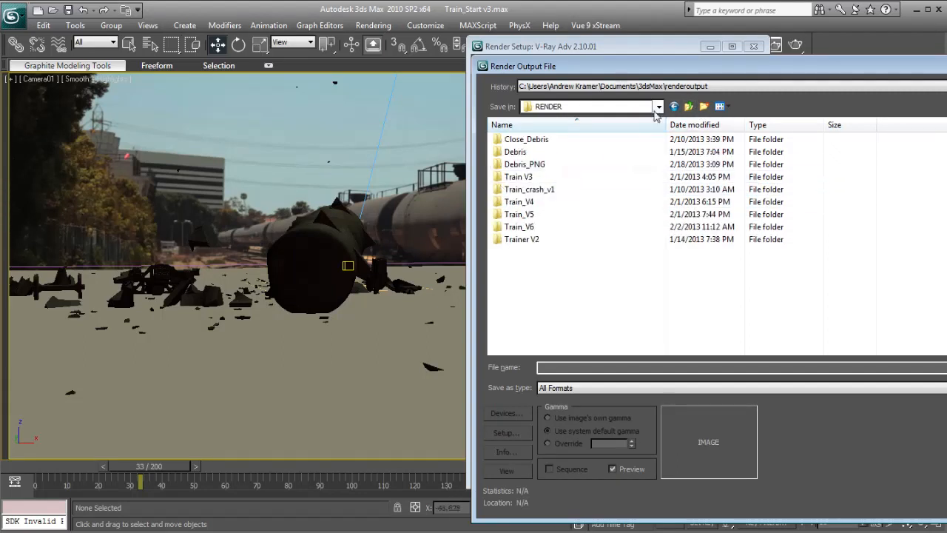
{"action": "left_click", "coordinate": [704, 106]}
{"action": "type", "text": "Train_Tutorial"}
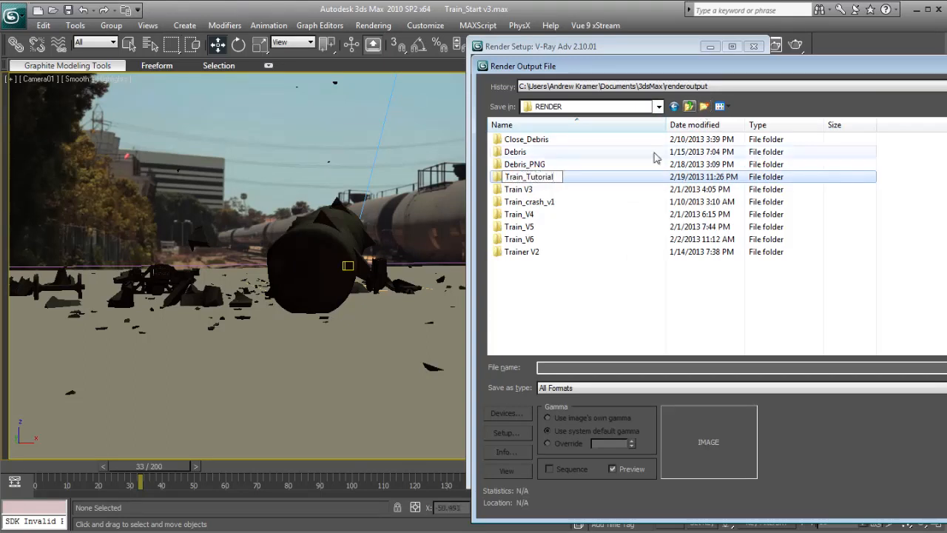
Step: Name the render output Train_Tutorial in the new folder and save it as OpenEXR with Zip (16 scanline blocks) compression
{"action": "double_click", "coordinate": [499, 179]}
{"action": "left_click", "coordinate": [560, 368]}
{"action": "type", "text": "Train_Tutorial"}
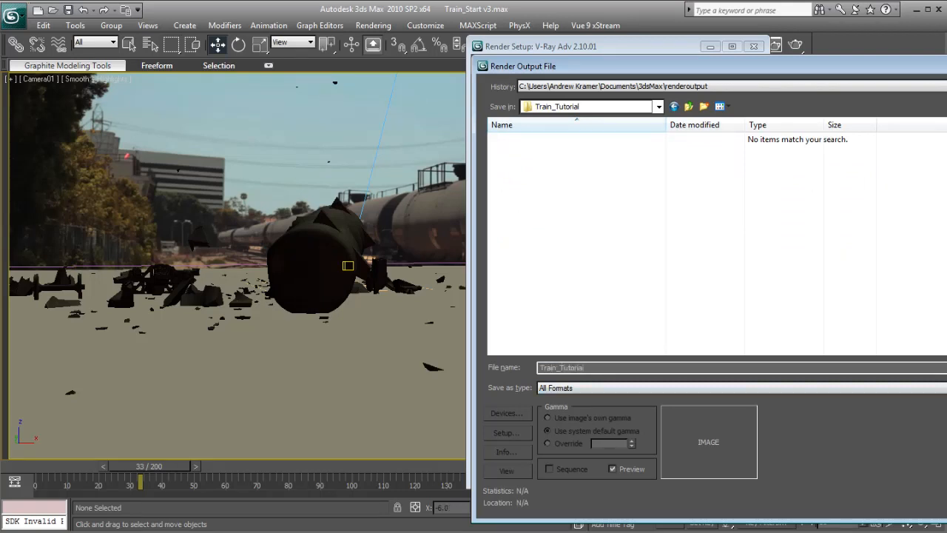
{"action": "left_click", "coordinate": [626, 389]}
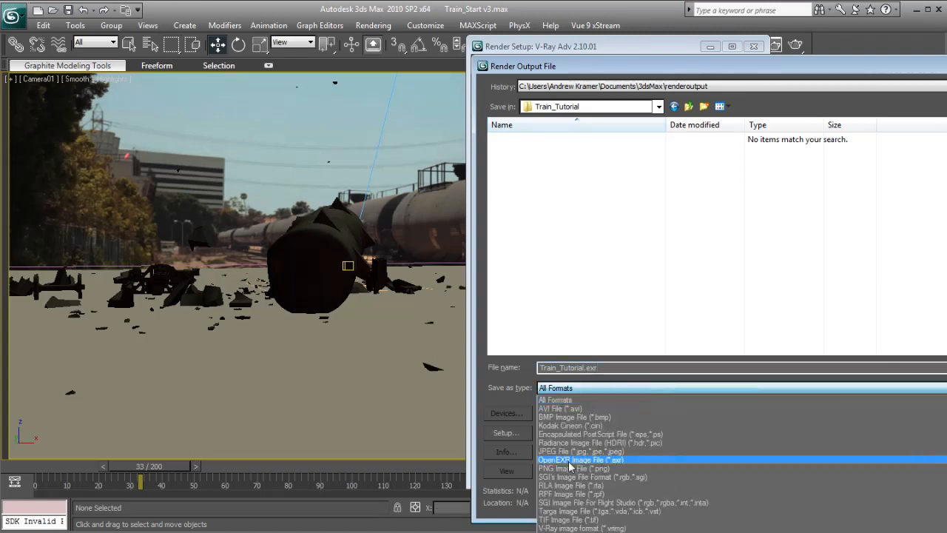
{"action": "left_click", "coordinate": [585, 454]}
{"action": "key", "text": "Return"}
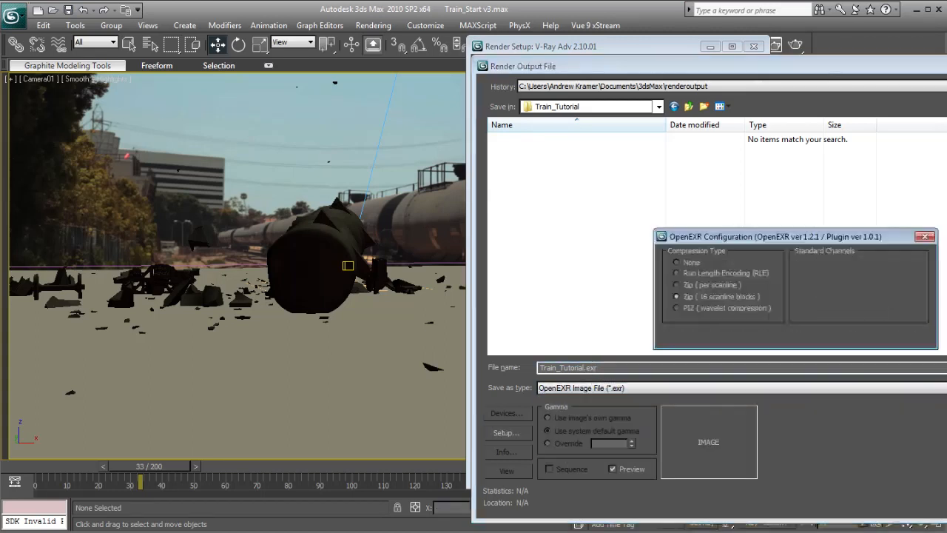
{"action": "left_click", "coordinate": [851, 337]}
Step: Check how late in the timeline the debris settles and set the render range to frames 0 to 75
{"action": "scroll", "coordinate": [512, 171], "scroll_direction": "up", "scroll_amount": 3}
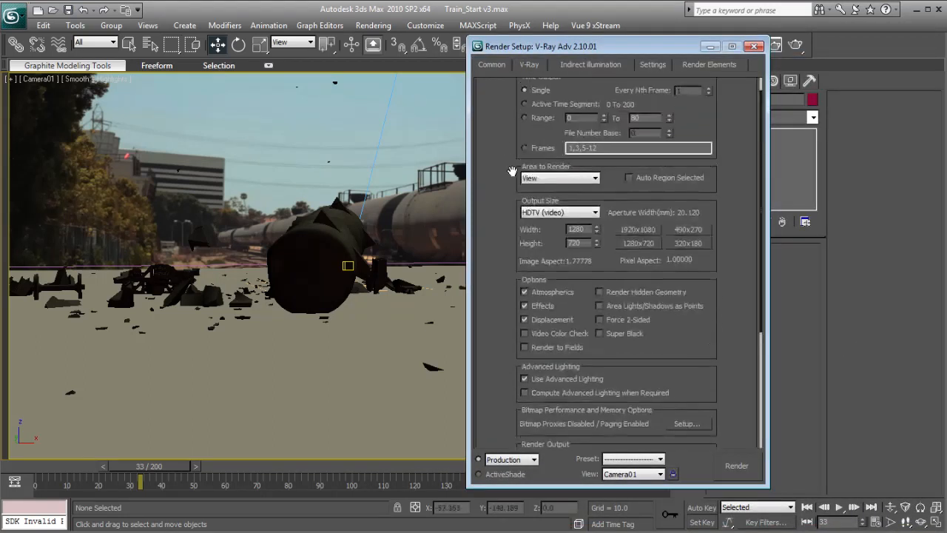
{"action": "scroll", "coordinate": [512, 171], "scroll_direction": "up", "scroll_amount": 1}
{"action": "left_click_drag", "start_coordinate": [165, 471], "coordinate": [290, 478]}
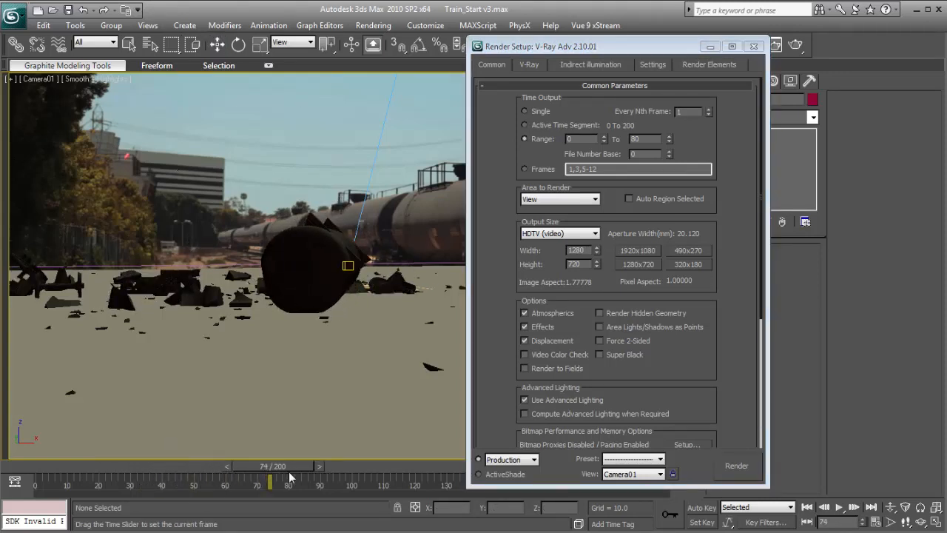
{"action": "double_click", "coordinate": [652, 142]}
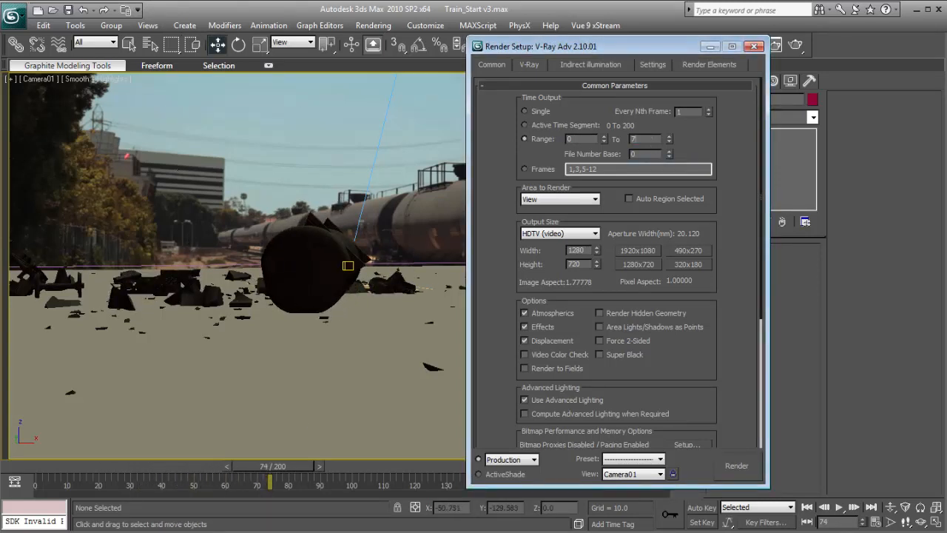
Step: Test render frame 7 from Camera01, inspect the motion blur in a smaller render window, and close it
{"action": "left_click_drag", "start_coordinate": [272, 466], "coordinate": [72, 469]}
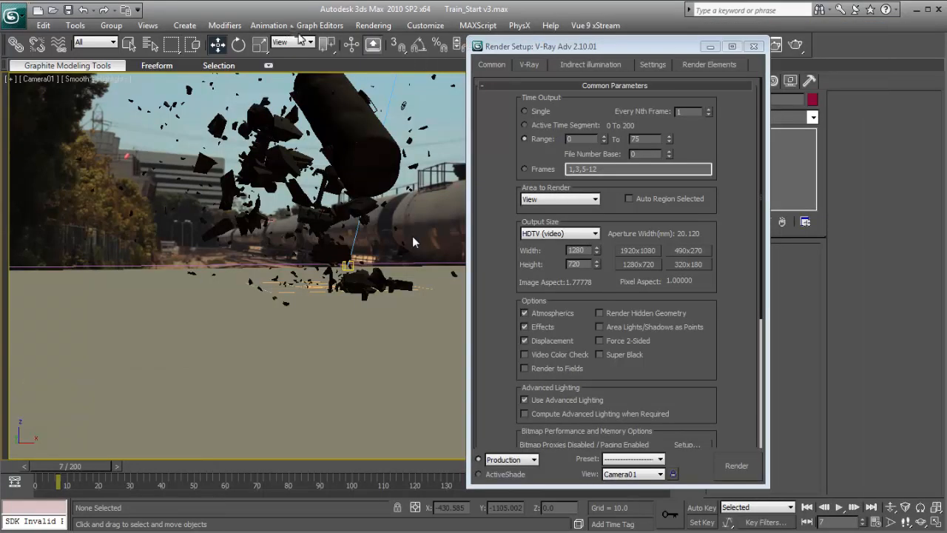
{"action": "key", "text": "shift+q"}
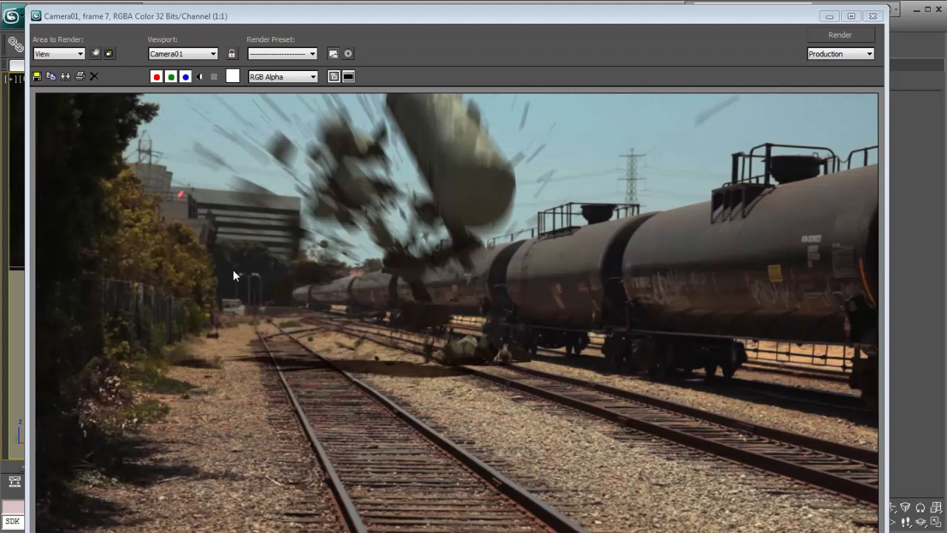
{"action": "scroll", "coordinate": [439, 281], "scroll_direction": "down", "scroll_amount": 1}
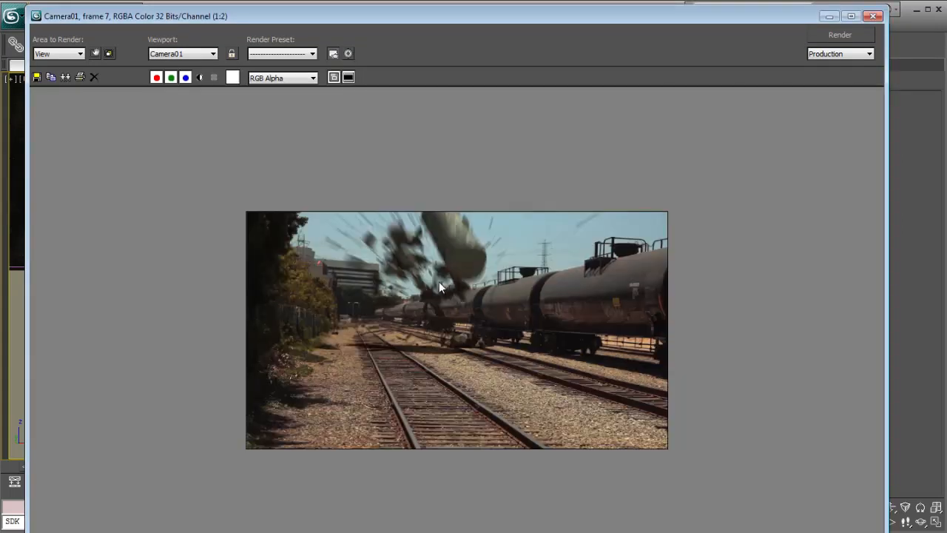
{"action": "left_click_drag", "start_coordinate": [881, 501], "coordinate": [761, 524]}
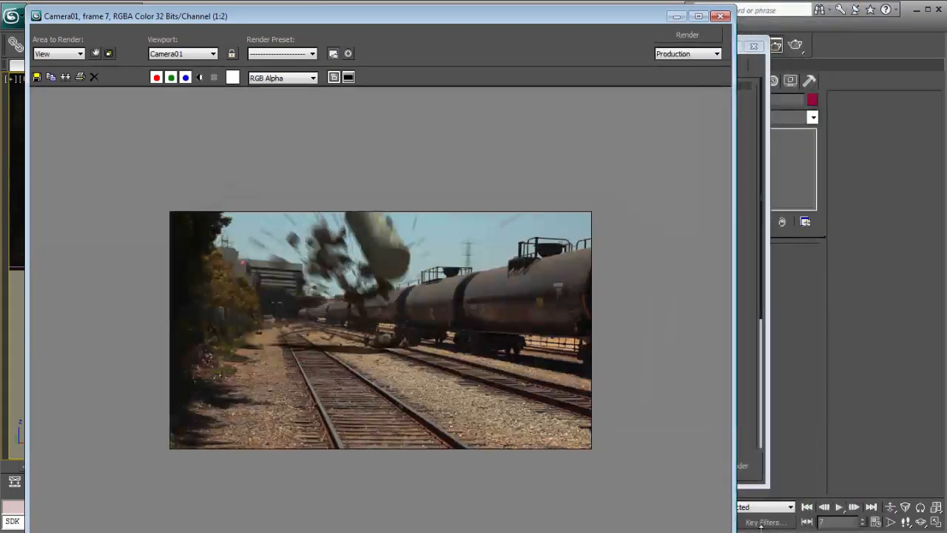
{"action": "left_click_drag", "start_coordinate": [444, 530], "coordinate": [444, 427]}
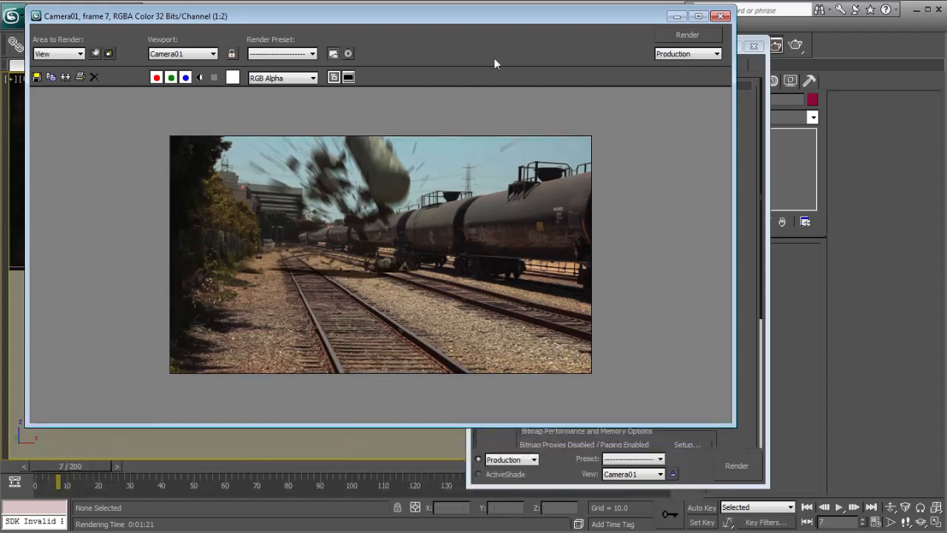
{"action": "left_click", "coordinate": [721, 16]}
Step: Set the V-Ray motion blur duration to 0.5 frames with 5 subdivs, and check the indirect illumination settings
{"action": "left_click", "coordinate": [529, 65]}
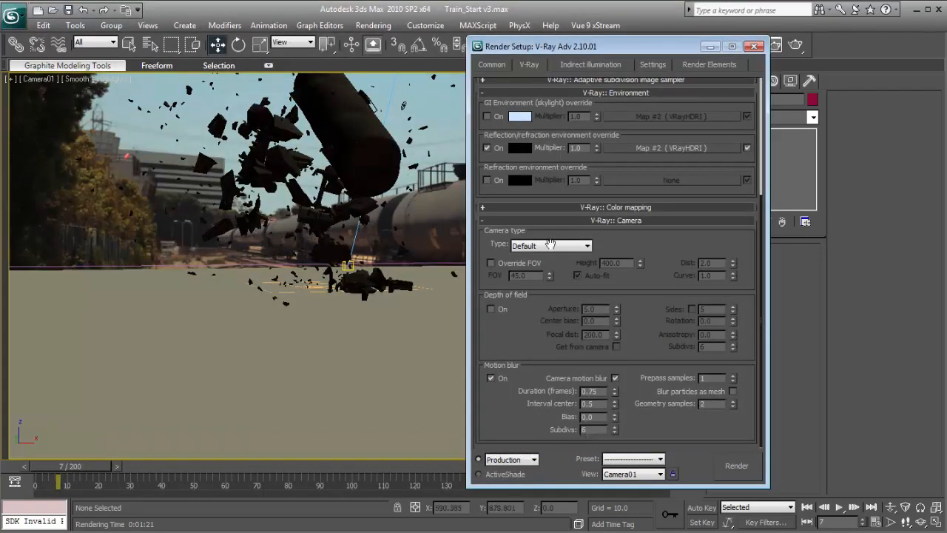
{"action": "left_click_drag", "start_coordinate": [603, 392], "coordinate": [548, 400]}
{"action": "type", "text": ".5"}
{"action": "left_click", "coordinate": [591, 65]}
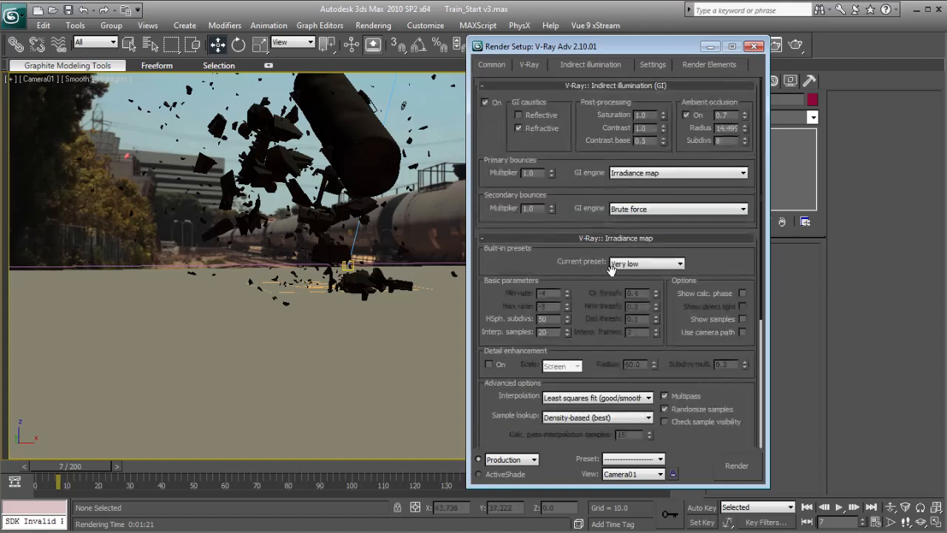
{"action": "left_click", "coordinate": [536, 65]}
{"action": "left_click", "coordinate": [498, 62]}
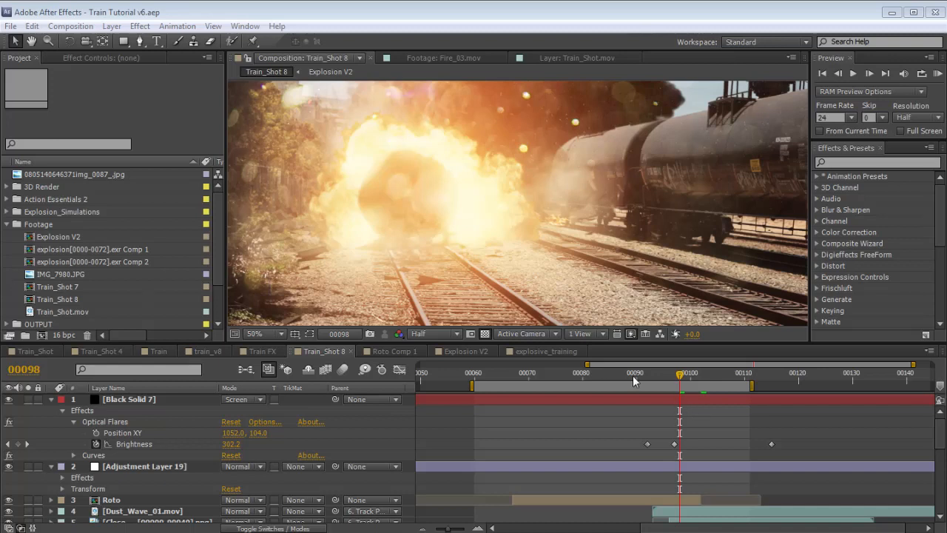
{"action": "left_click", "coordinate": [633, 375]}
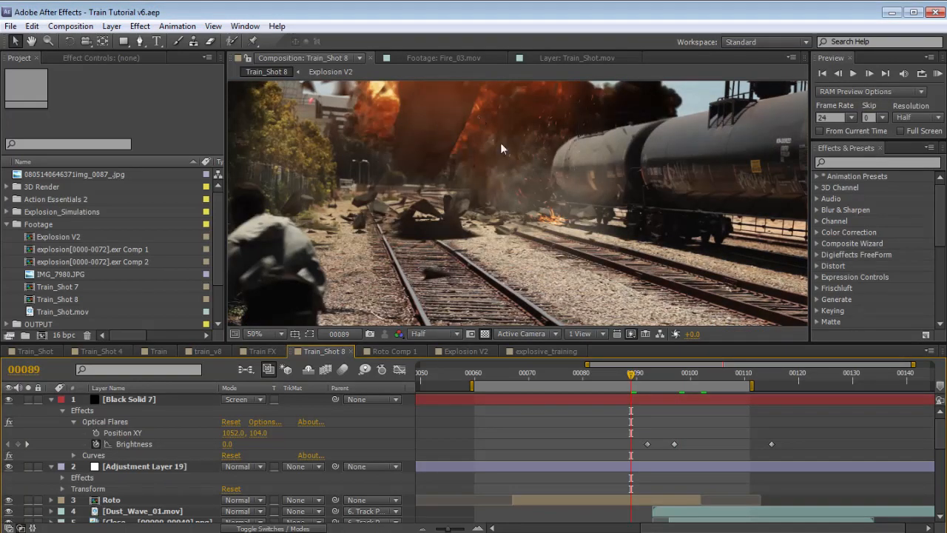
{"action": "left_click", "coordinate": [605, 376]}
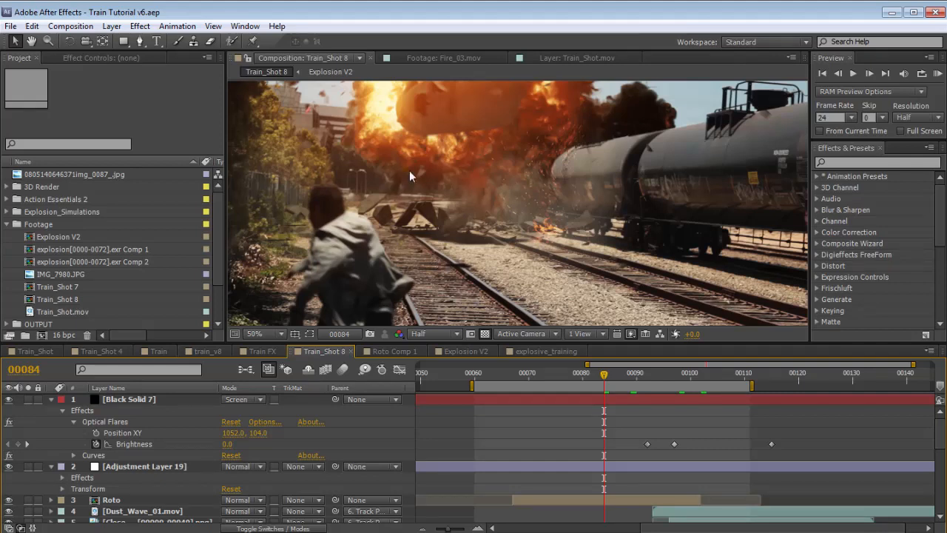
{"action": "left_click", "coordinate": [9, 187]}
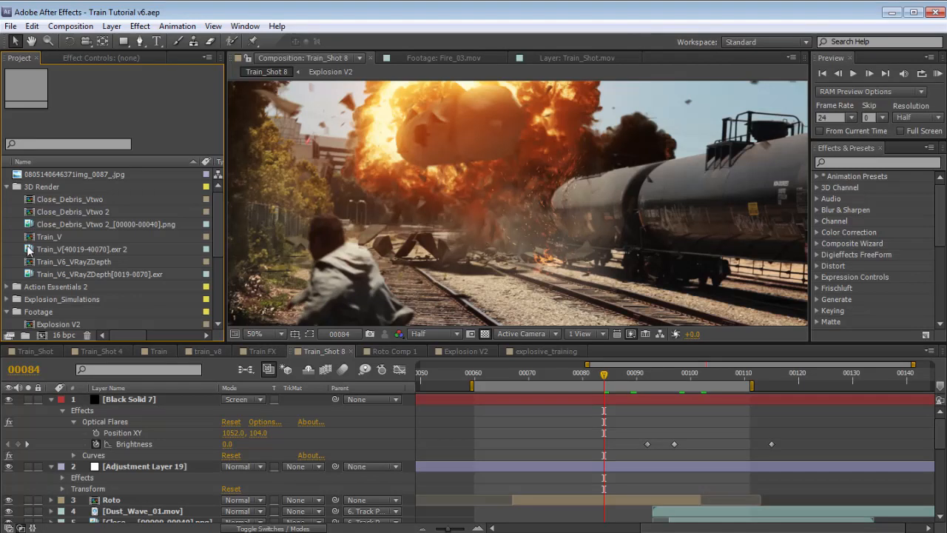
{"action": "left_click", "coordinate": [28, 250]}
{"action": "left_click", "coordinate": [42, 336]}
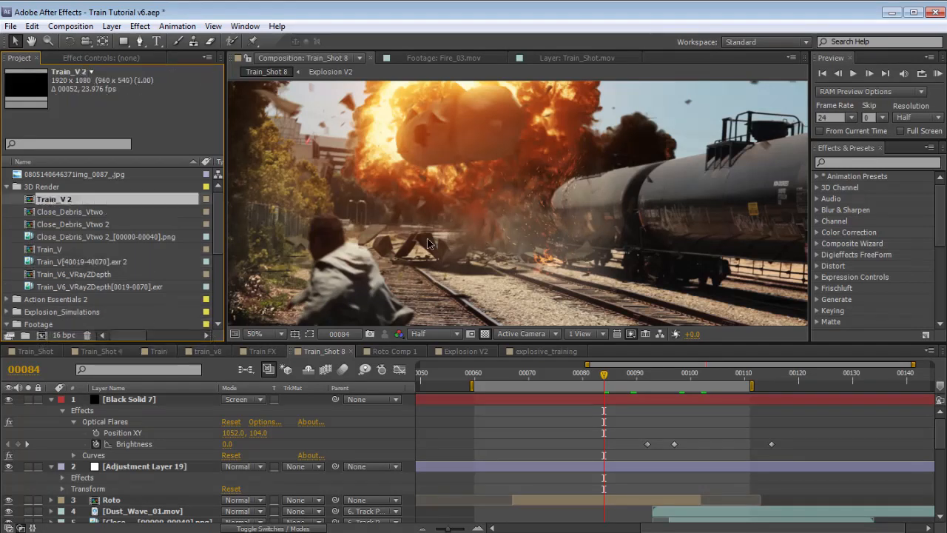
Step: Step through the new Train_V 2 composition to examine the rendered tank car and debris at several frames
{"action": "key", "text": "Page_Down"}
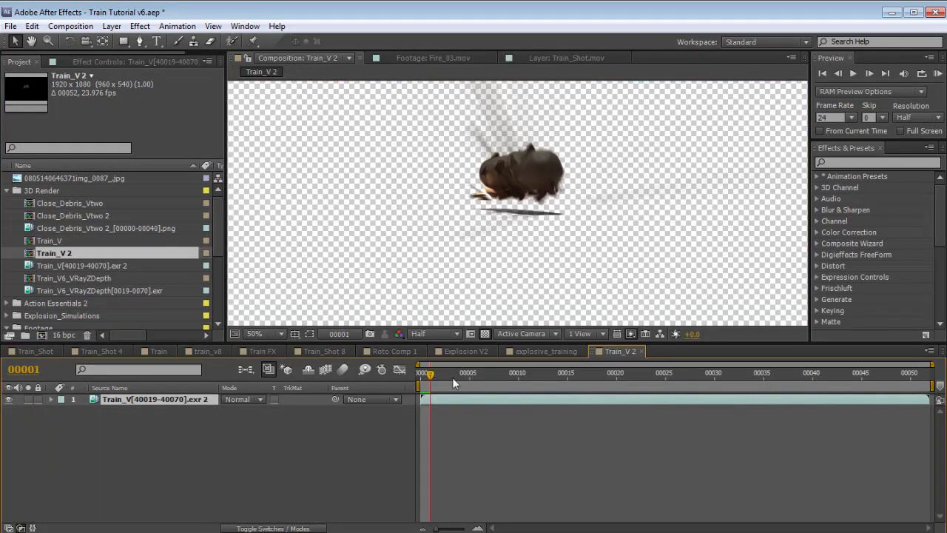
{"action": "left_click", "coordinate": [481, 375]}
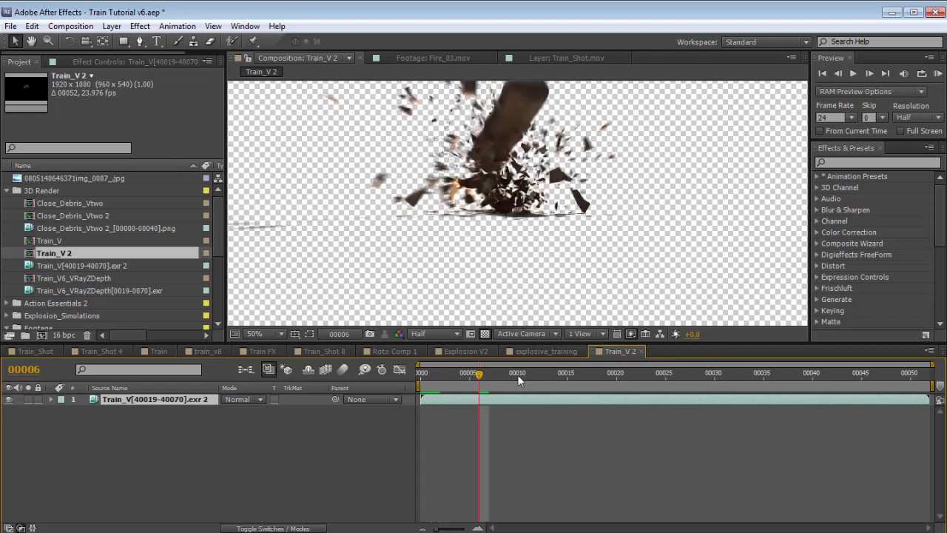
{"action": "left_click", "coordinate": [538, 375]}
{"action": "left_click", "coordinate": [585, 377]}
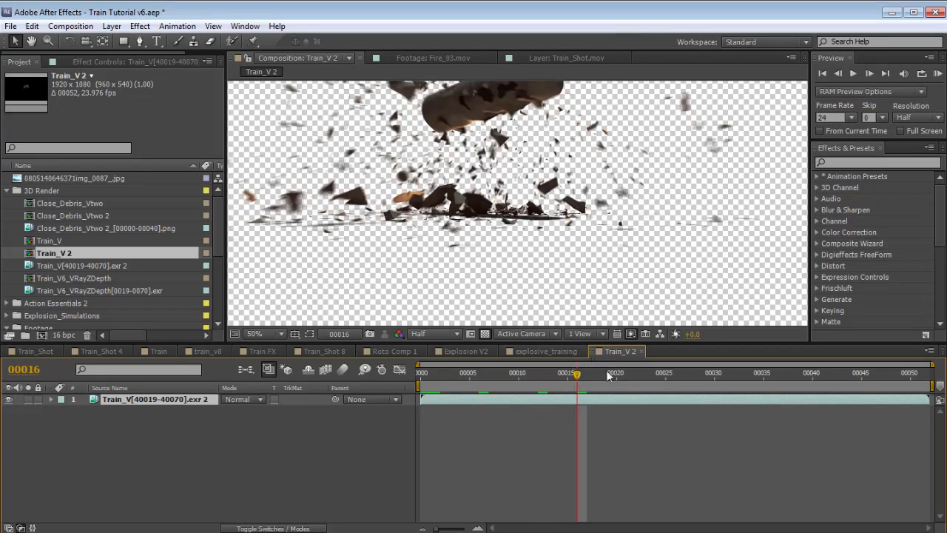
{"action": "left_click", "coordinate": [647, 377]}
{"action": "left_click", "coordinate": [528, 374]}
{"action": "left_click", "coordinate": [481, 375]}
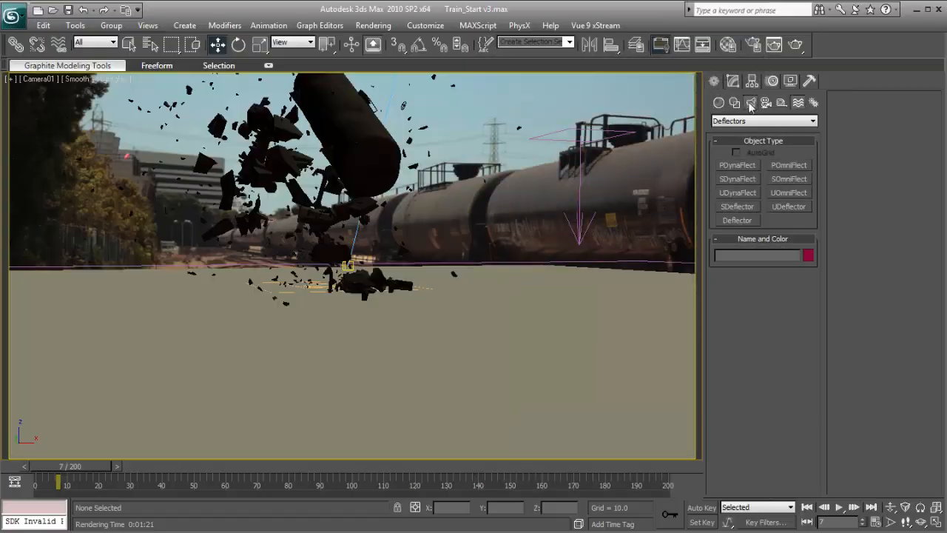
Step: Switch back to 3ds Max, place a VRayLight behind the ground debris, and make it a Sphere with radius about 26
{"action": "left_click", "coordinate": [725, 122]}
{"action": "left_click", "coordinate": [726, 150]}
{"action": "left_click", "coordinate": [738, 165]}
{"action": "left_click_drag", "start_coordinate": [363, 253], "coordinate": [545, 254]}
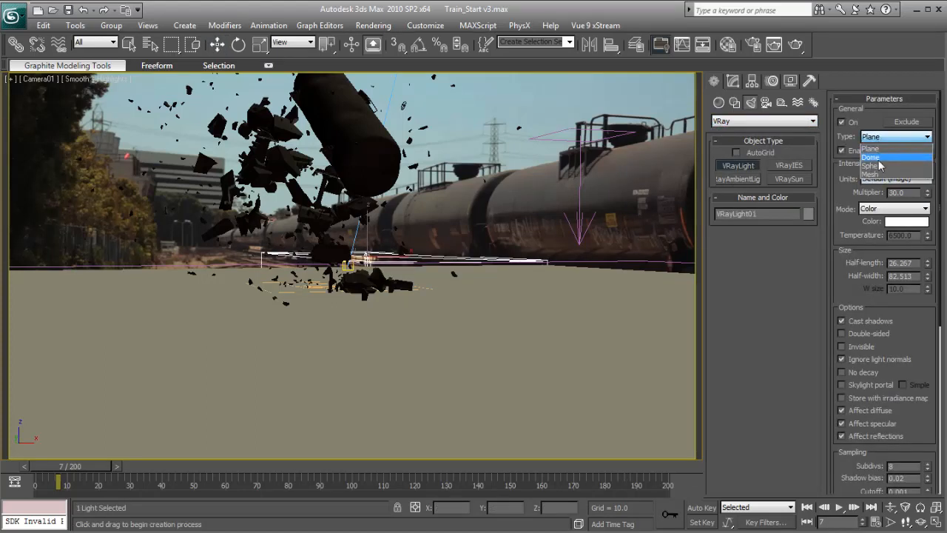
{"action": "left_click", "coordinate": [873, 165]}
Step: Change the sphere light's color from white to a warm light orange
{"action": "left_click", "coordinate": [906, 221]}
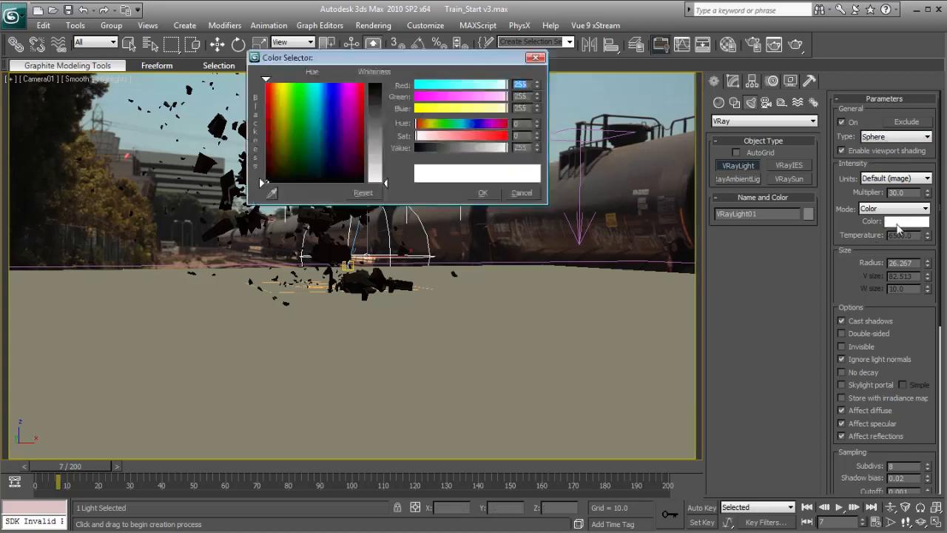
{"action": "left_click_drag", "start_coordinate": [444, 137], "coordinate": [466, 140]}
{"action": "left_click_drag", "start_coordinate": [503, 96], "coordinate": [481, 127]}
{"action": "left_click", "coordinate": [482, 194]}
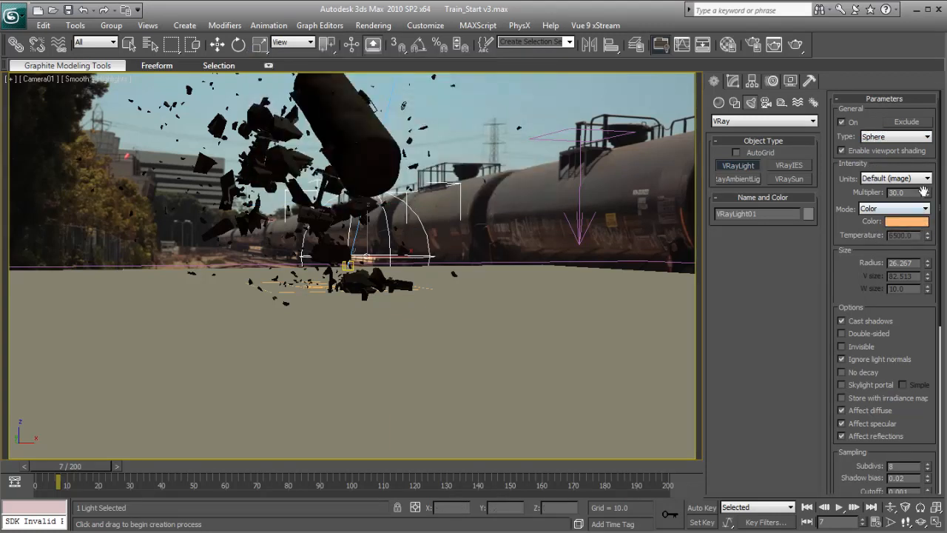
Step: Set the render output size to 960 by 540 in Render Setup and end light creation
{"action": "left_click", "coordinate": [755, 45]}
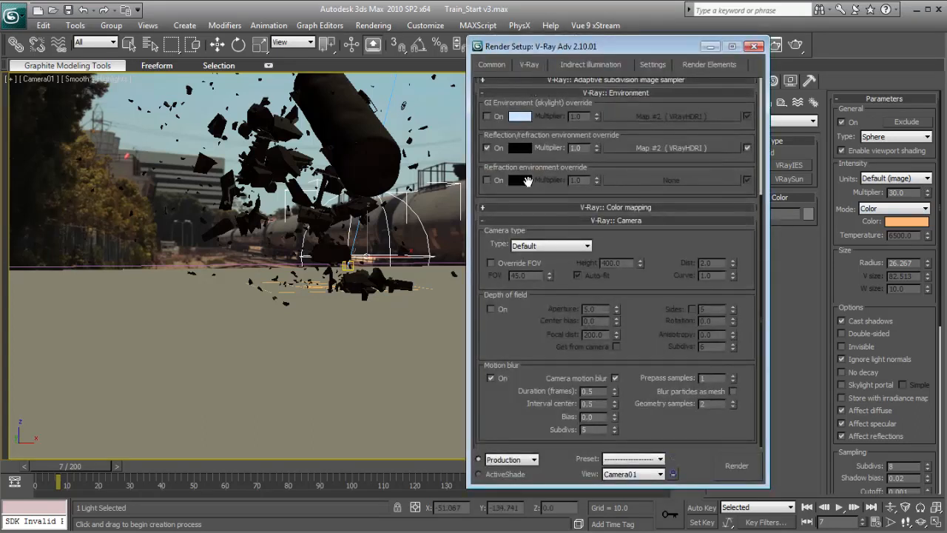
{"action": "left_click", "coordinate": [494, 65]}
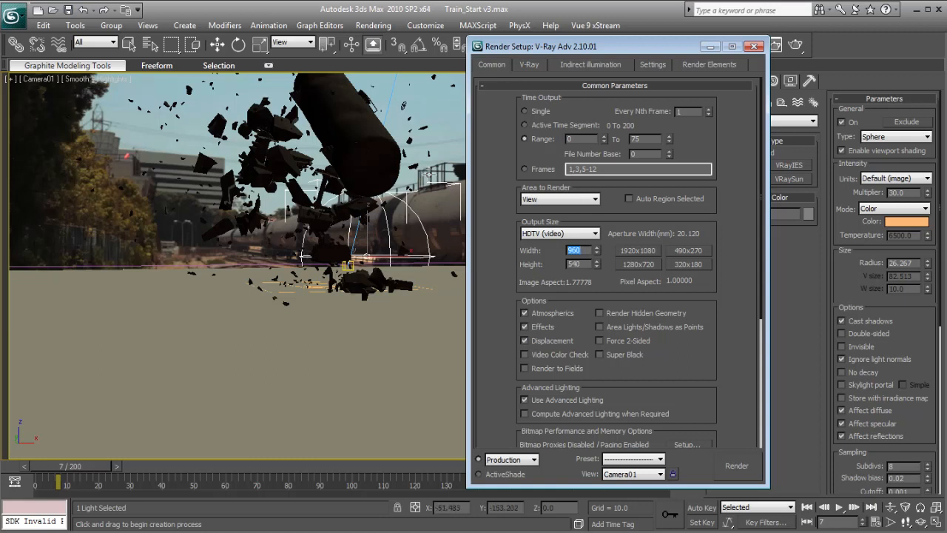
{"action": "right_click", "coordinate": [429, 175]}
{"action": "right_click", "coordinate": [431, 175]}
{"action": "left_click", "coordinate": [430, 201]}
Step: Move the sphere light in the Top view to just behind the tank car debris, at about X 12.4, Y 21.6
{"action": "left_click", "coordinate": [379, 220]}
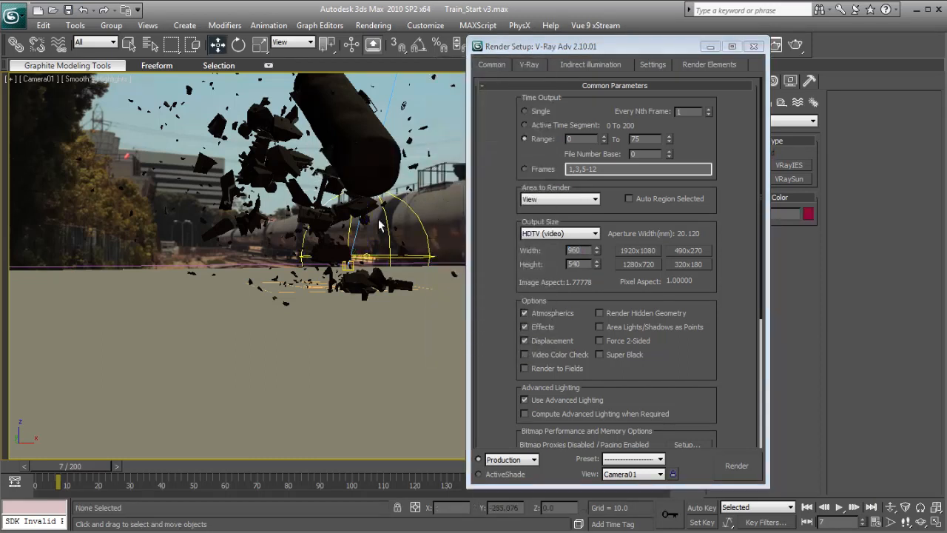
{"action": "key", "text": "alt+w"}
{"action": "left_click", "coordinate": [203, 147]}
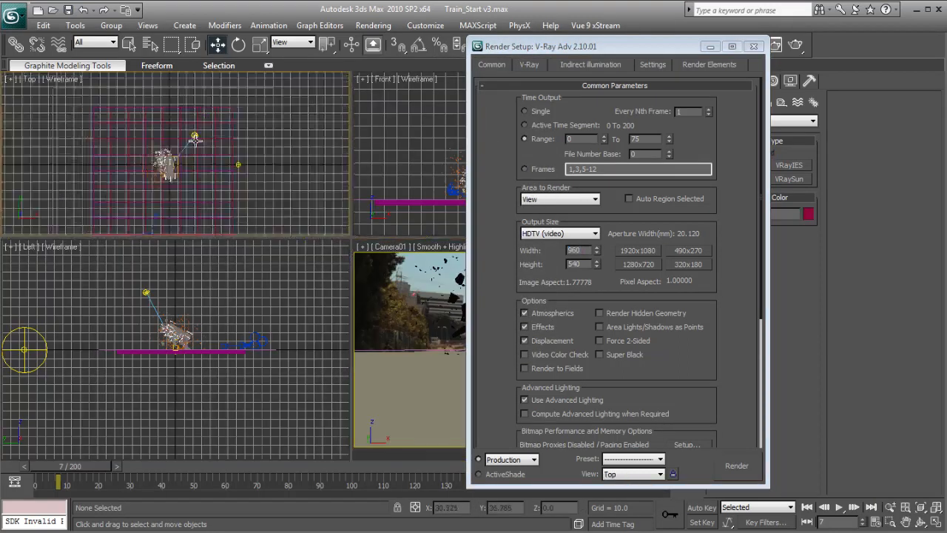
{"action": "middle_click_drag", "start_coordinate": [267, 166], "coordinate": [170, 111]}
{"action": "scroll", "coordinate": [170, 178], "scroll_direction": "down", "scroll_amount": 4}
{"action": "left_click", "coordinate": [35, 354]}
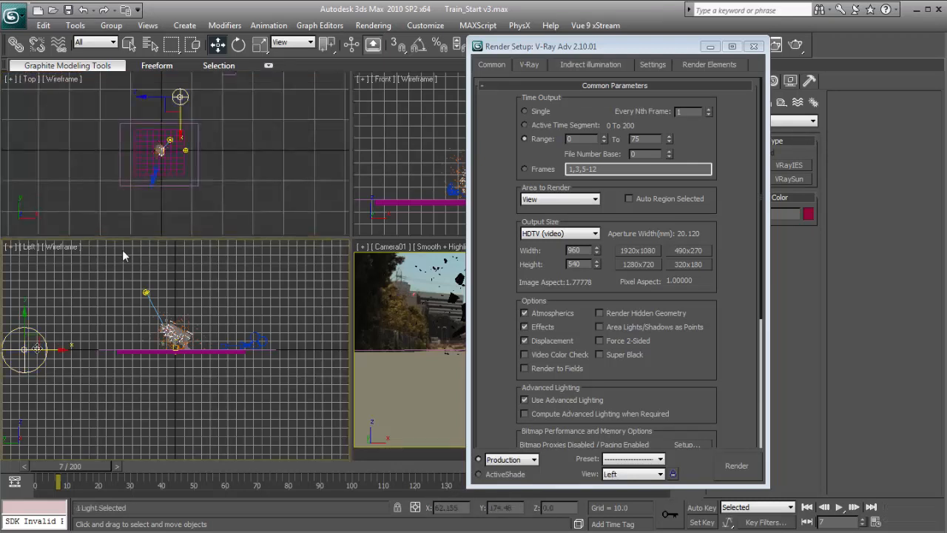
{"action": "left_click", "coordinate": [187, 149]}
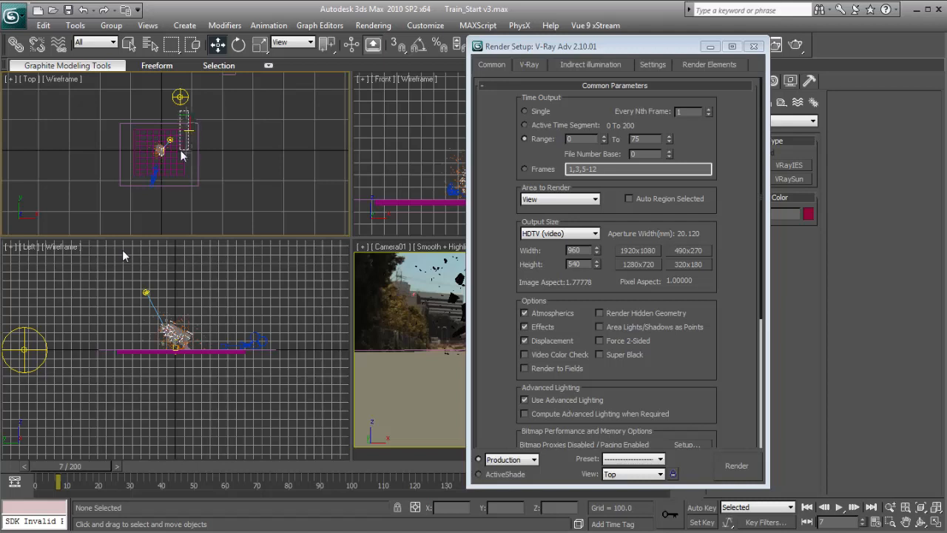
{"action": "left_click_drag", "start_coordinate": [188, 130], "coordinate": [176, 160]}
{"action": "scroll", "coordinate": [166, 176], "scroll_direction": "up", "scroll_amount": 4}
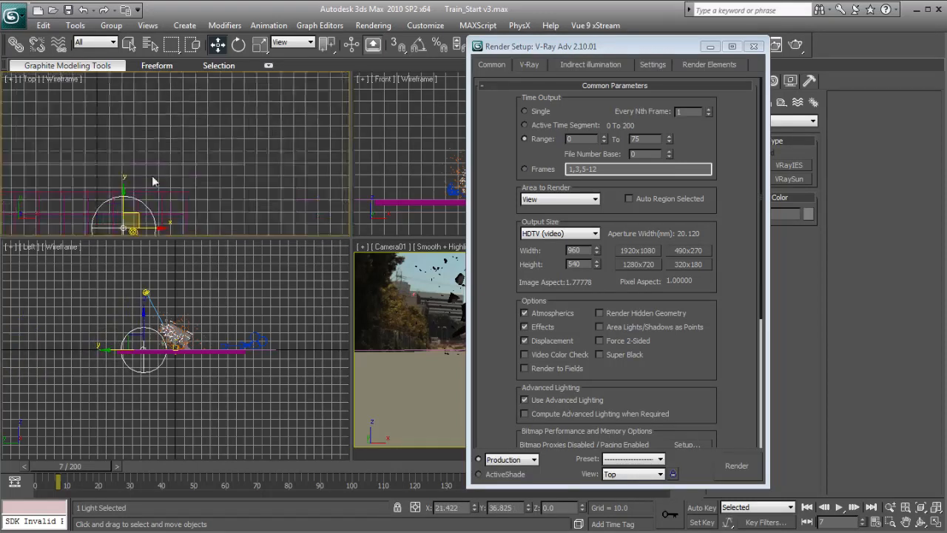
{"action": "scroll", "coordinate": [144, 180], "scroll_direction": "down", "scroll_amount": 2}
{"action": "middle_click_drag", "start_coordinate": [144, 180], "coordinate": [175, 134]}
{"action": "left_click_drag", "start_coordinate": [175, 133], "coordinate": [169, 148]}
{"action": "left_click", "coordinate": [710, 47]}
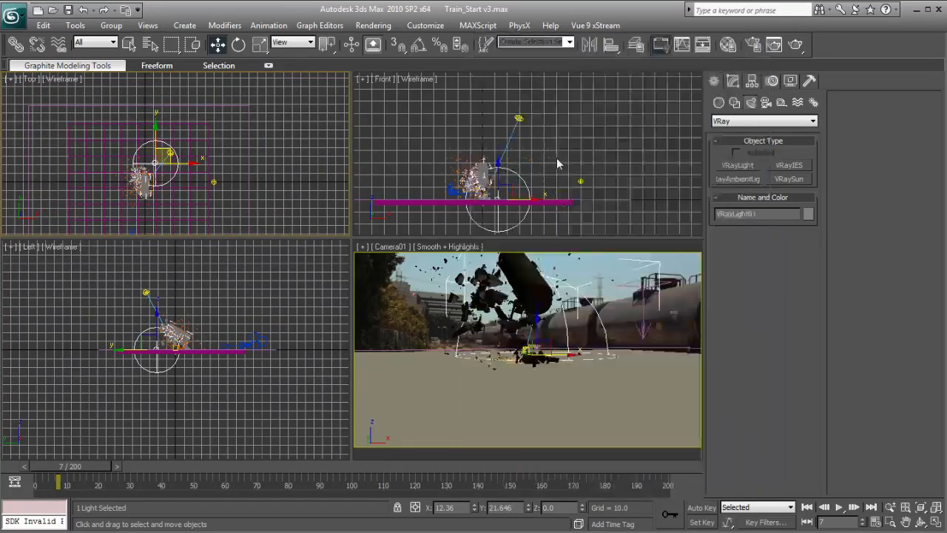
Step: Reduce the sphere light's radius to about 12.9 and test-render the camera view at frame 7
{"action": "left_click", "coordinate": [736, 82]}
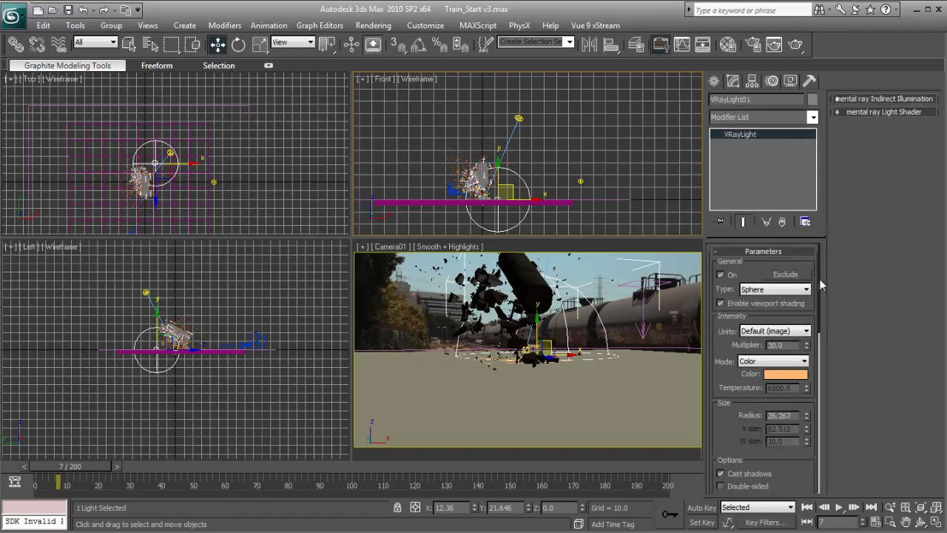
{"action": "left_click_drag", "start_coordinate": [807, 416], "coordinate": [802, 445]}
{"action": "left_click", "coordinate": [157, 160]}
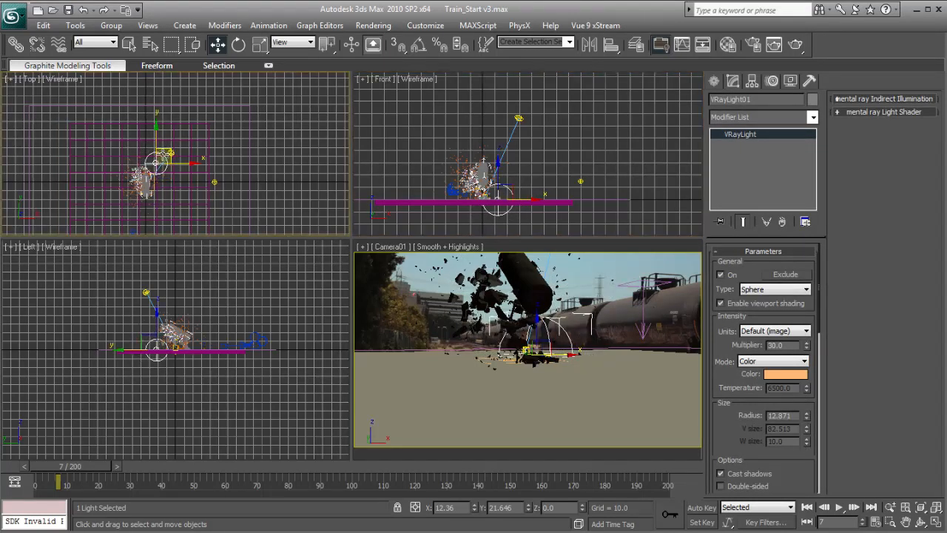
{"action": "left_click", "coordinate": [599, 265]}
{"action": "key", "text": "shift+q"}
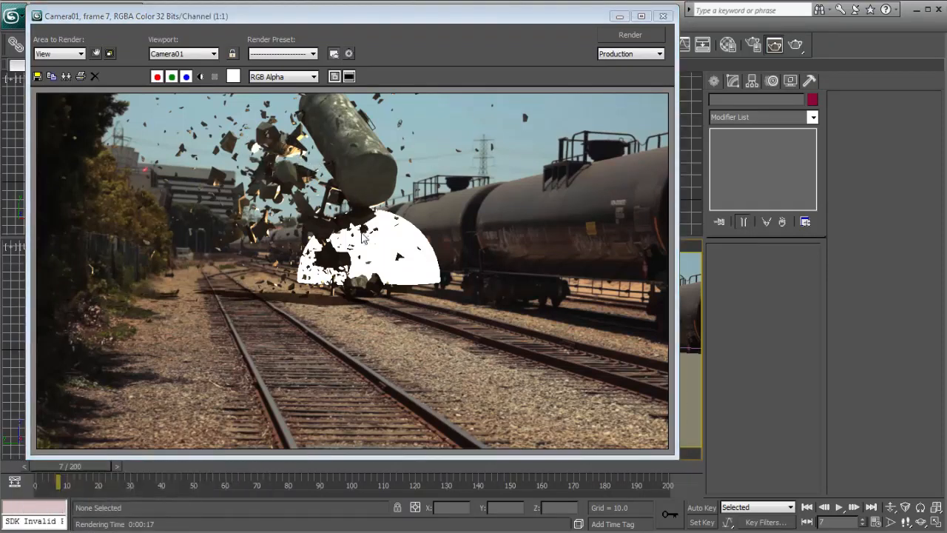
{"action": "left_click", "coordinate": [663, 15]}
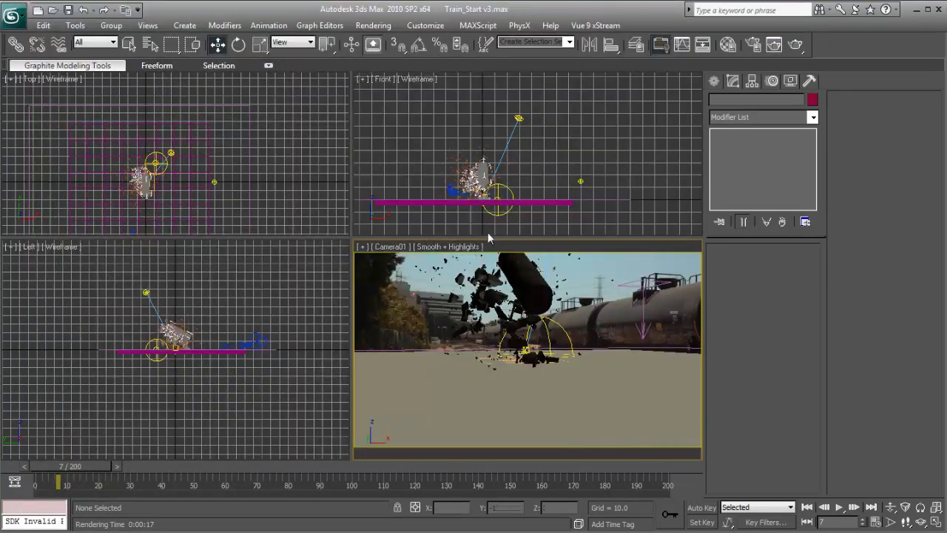
Step: Make the sphere light invisible with a radius of about 9, and shift it slightly farther behind the debris, to about Y 27.8
{"action": "left_click", "coordinate": [498, 210]}
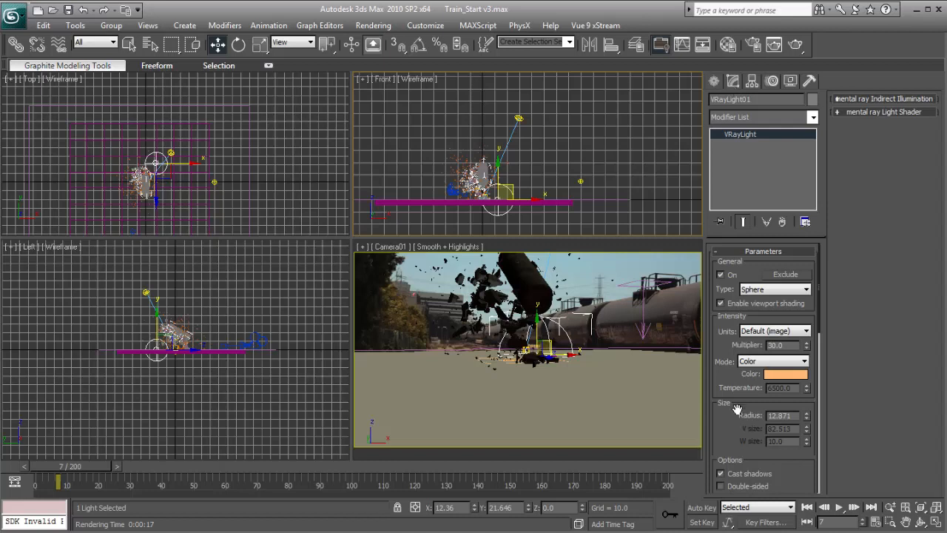
{"action": "left_click_drag", "start_coordinate": [737, 410], "coordinate": [734, 337]}
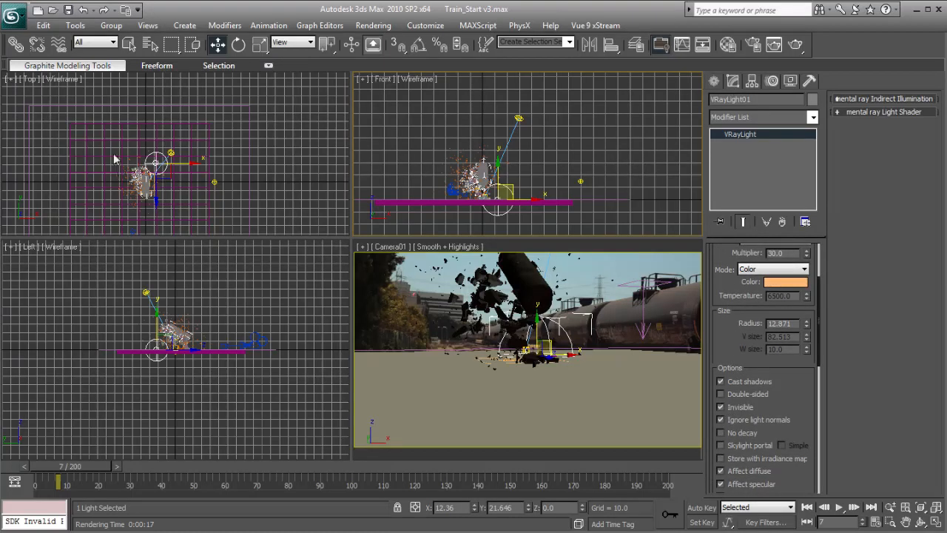
{"action": "left_click_drag", "start_coordinate": [807, 324], "coordinate": [807, 347]}
{"action": "left_click", "coordinate": [171, 151]}
{"action": "left_click_drag", "start_coordinate": [167, 151], "coordinate": [168, 146]}
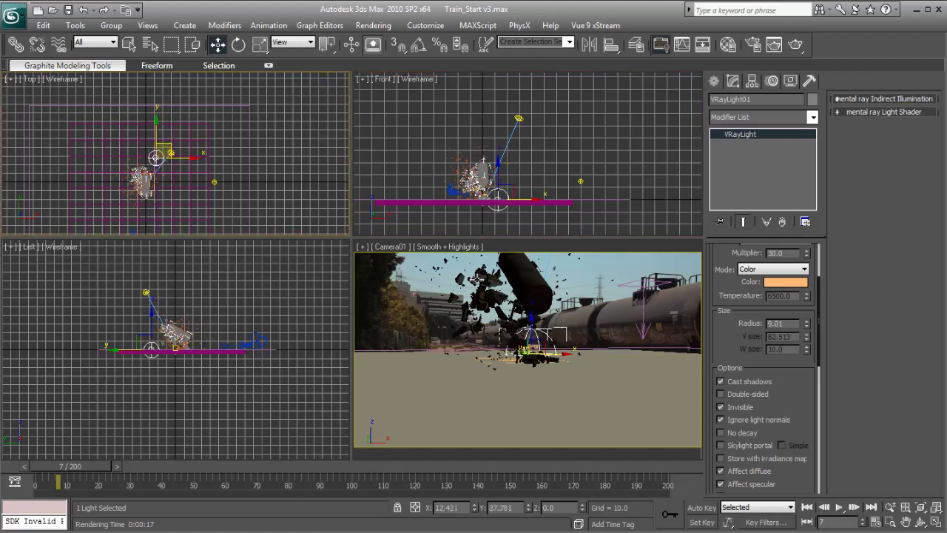
Step: Animate the sphere light's multiplier with Auto Key, from 30 at frame 10 to 0 at frame 23
{"action": "left_click", "coordinate": [592, 282]}
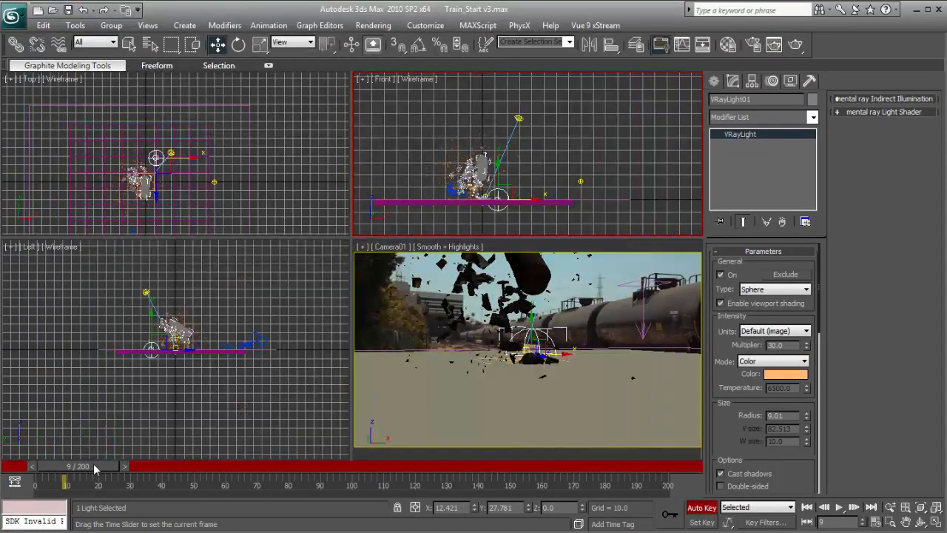
{"action": "left_click_drag", "start_coordinate": [95, 469], "coordinate": [120, 466]}
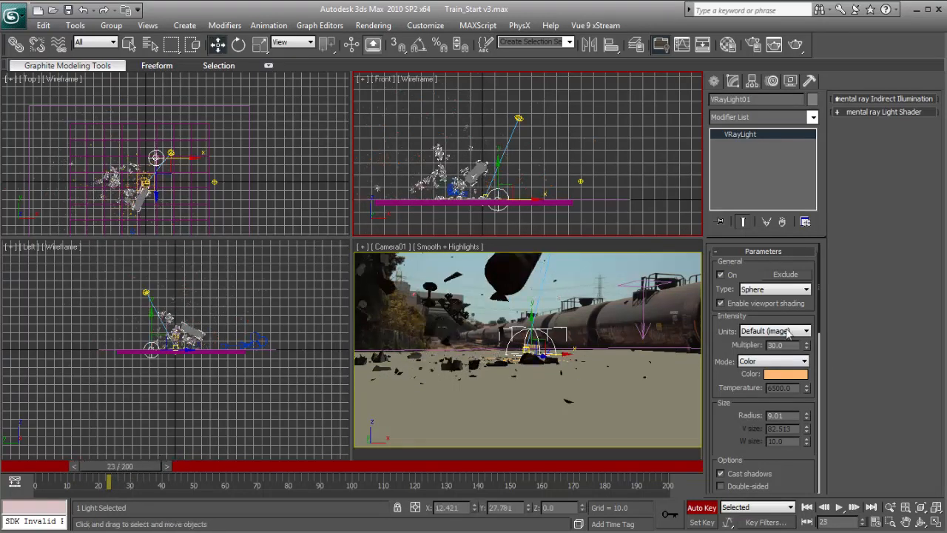
{"action": "left_click_drag", "start_coordinate": [797, 345], "coordinate": [705, 346]}
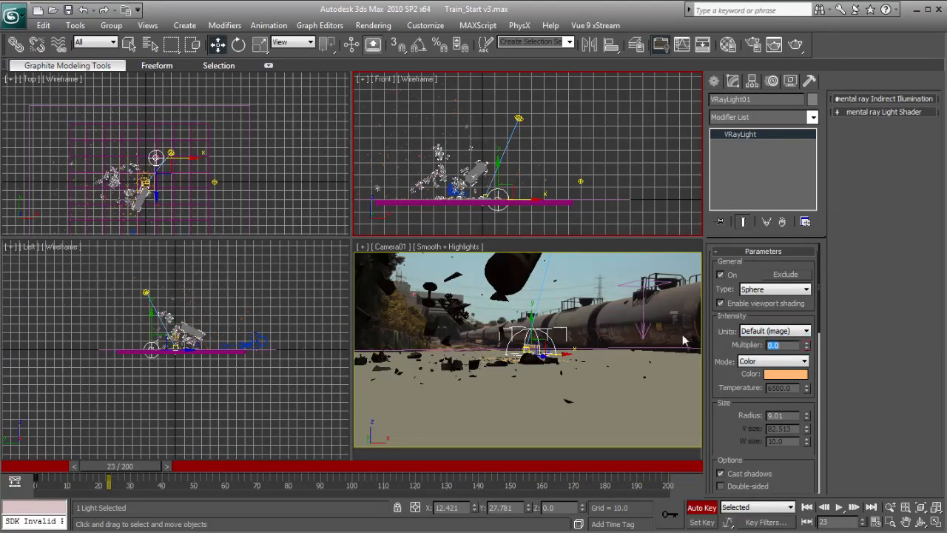
{"action": "left_click_drag", "start_coordinate": [136, 470], "coordinate": [87, 469]}
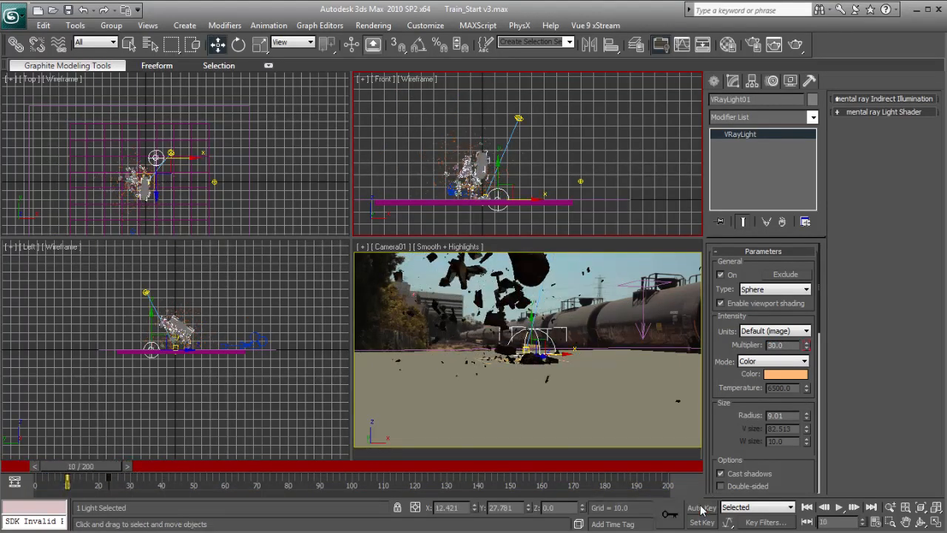
{"action": "left_click", "coordinate": [701, 507]}
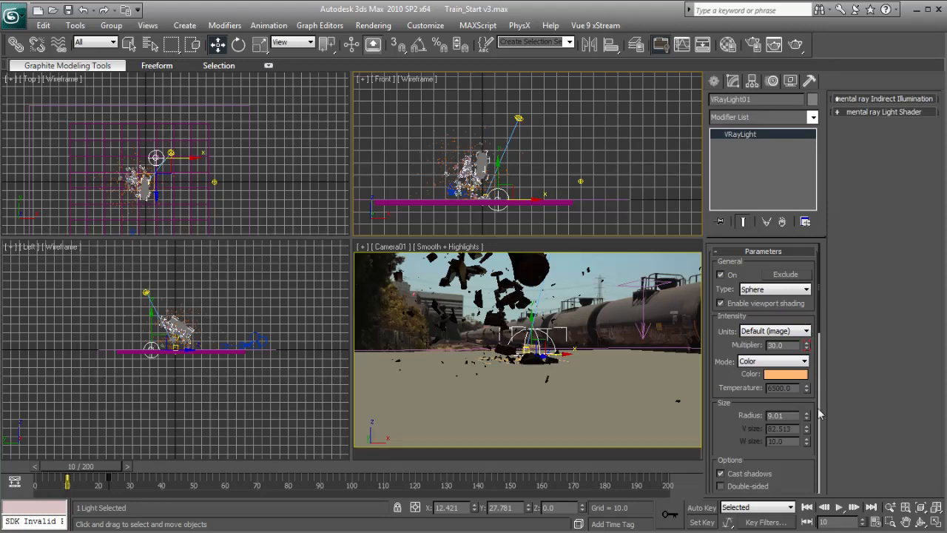
Step: Enlarge the sphere light's radius and test-render the camera view at frame 8
{"action": "left_click_drag", "start_coordinate": [809, 421], "coordinate": [809, 404]}
{"action": "left_click", "coordinate": [594, 270]}
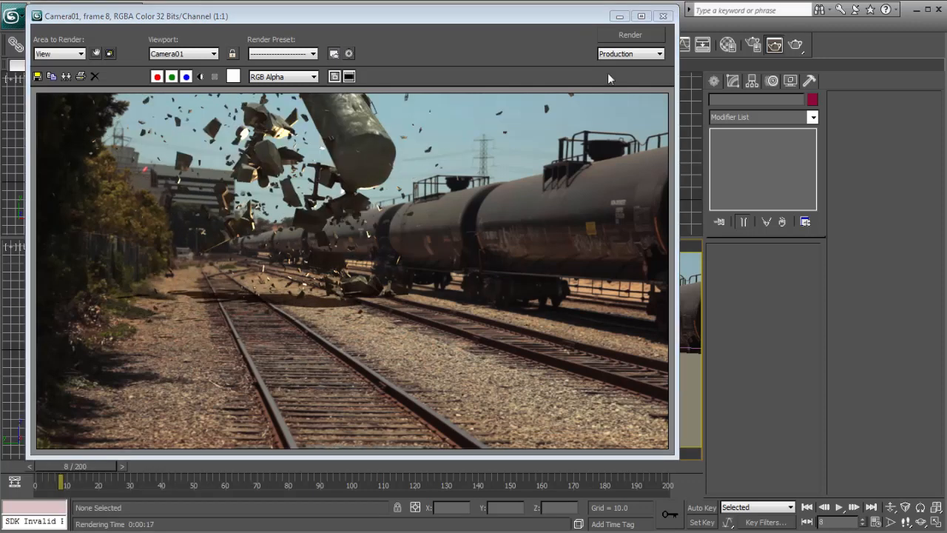
{"action": "left_click", "coordinate": [669, 16]}
Step: Enable V-Ray camera motion blur with a 1280 by 720 output size, and start rendering Camera01 at frame 8
{"action": "left_click", "coordinate": [753, 45]}
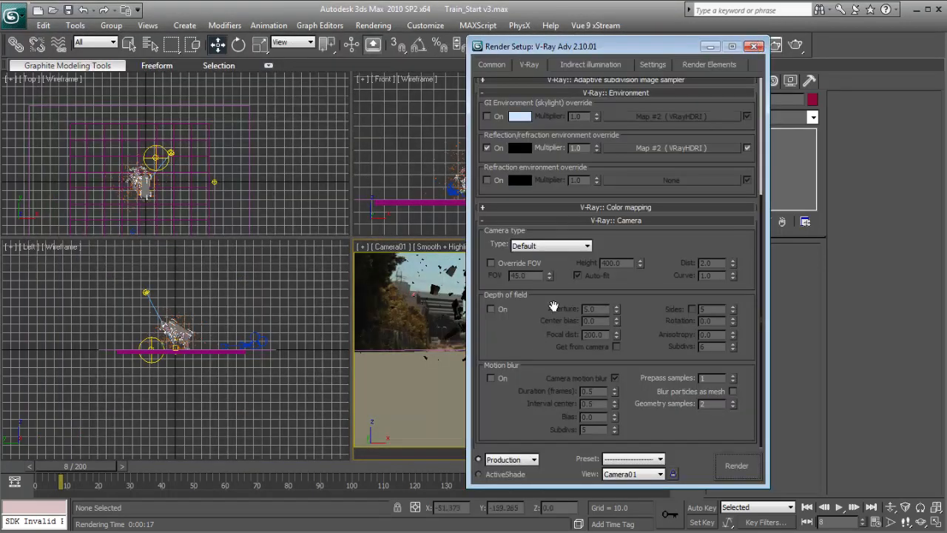
{"action": "left_click", "coordinate": [492, 378]}
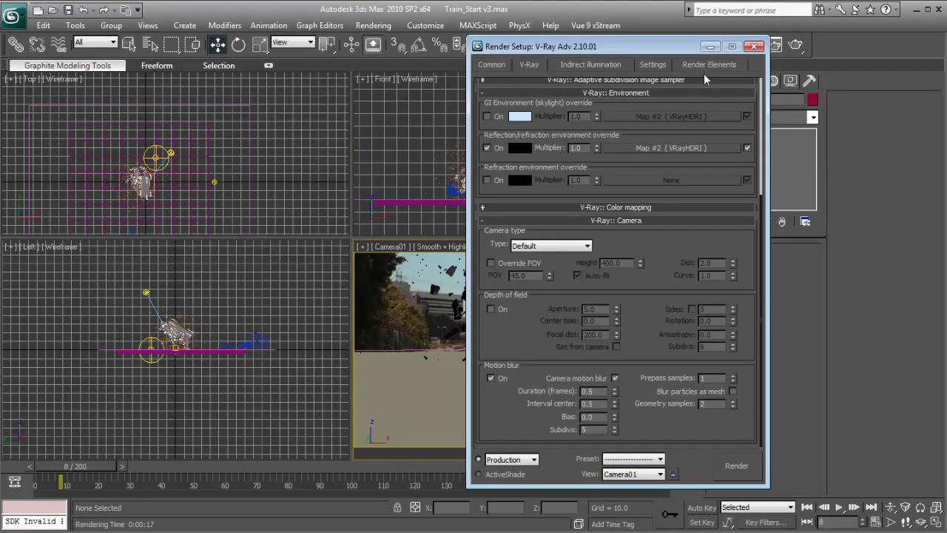
{"action": "left_click", "coordinate": [508, 63]}
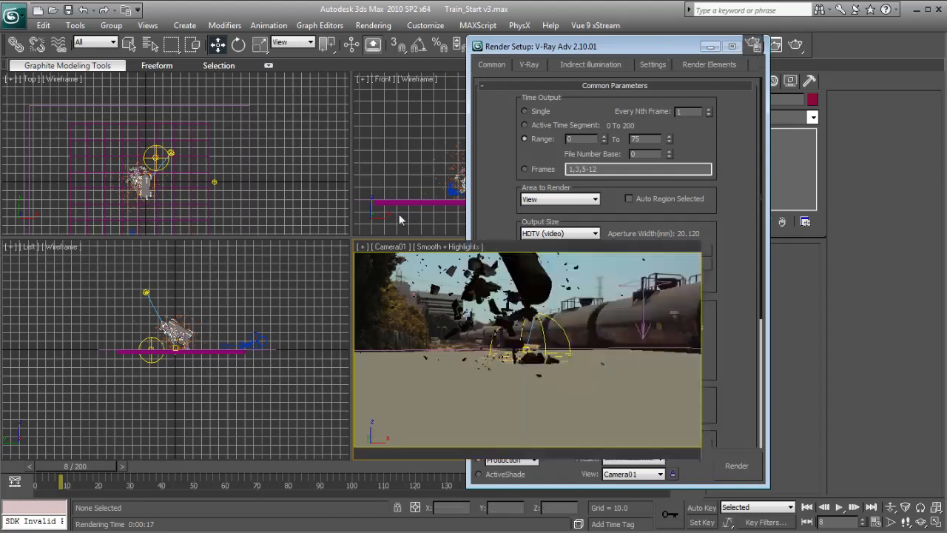
{"action": "left_click", "coordinate": [753, 46]}
{"action": "key", "text": "shift+q"}
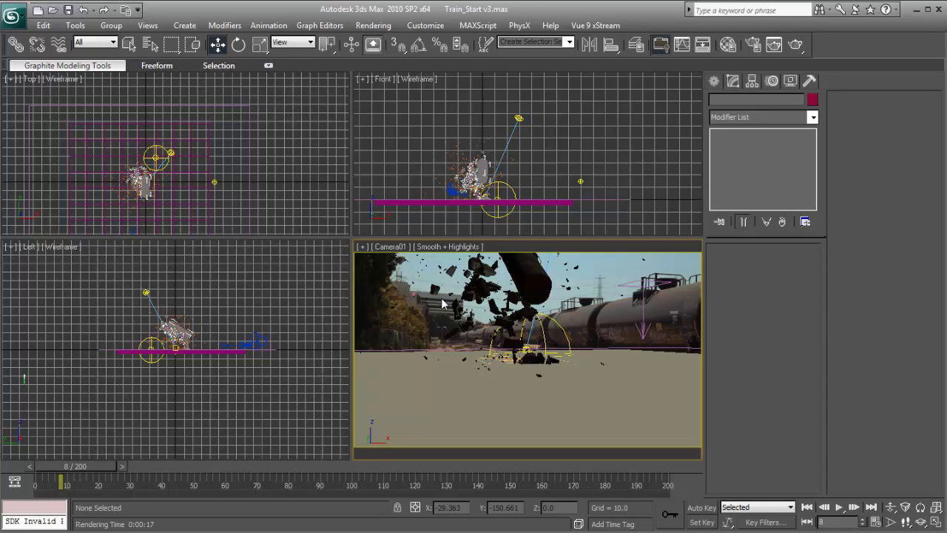
{"action": "key", "text": "shift+q"}
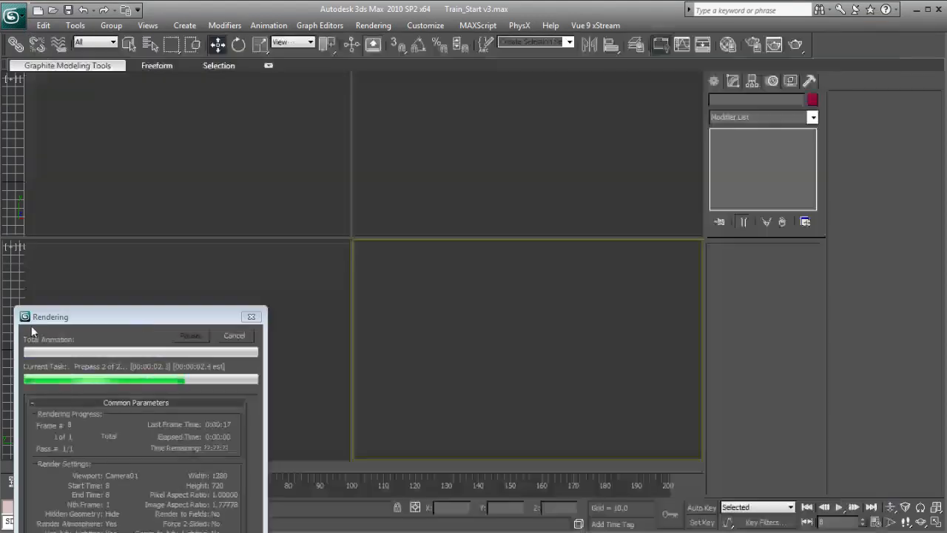
Step: Turn off the use of the train shot as the background map in the environment settings
{"action": "left_click", "coordinate": [373, 26]}
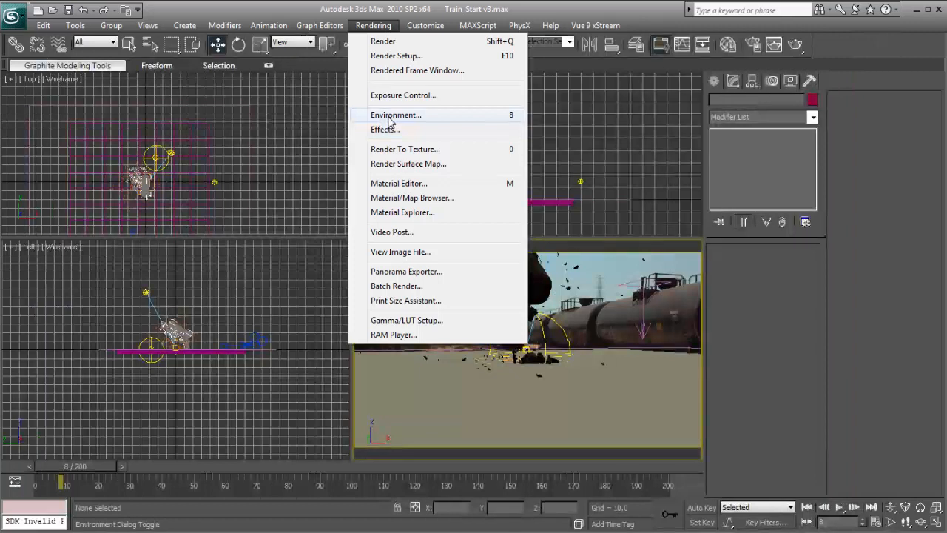
{"action": "left_click", "coordinate": [396, 114]}
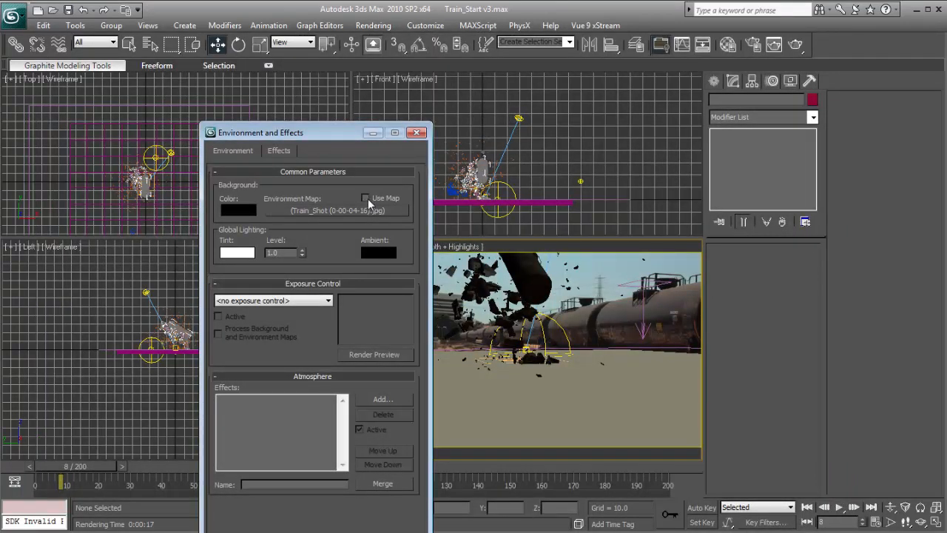
{"action": "left_click", "coordinate": [416, 133]}
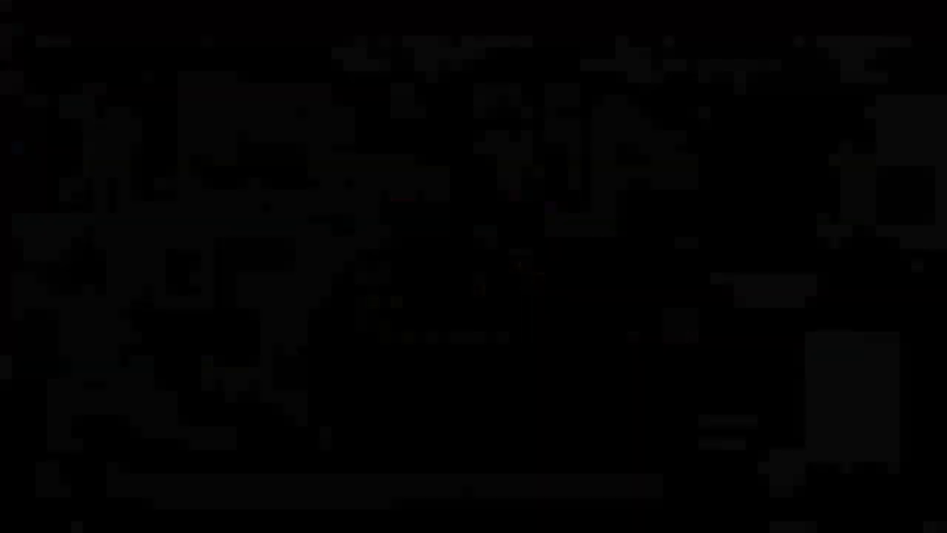